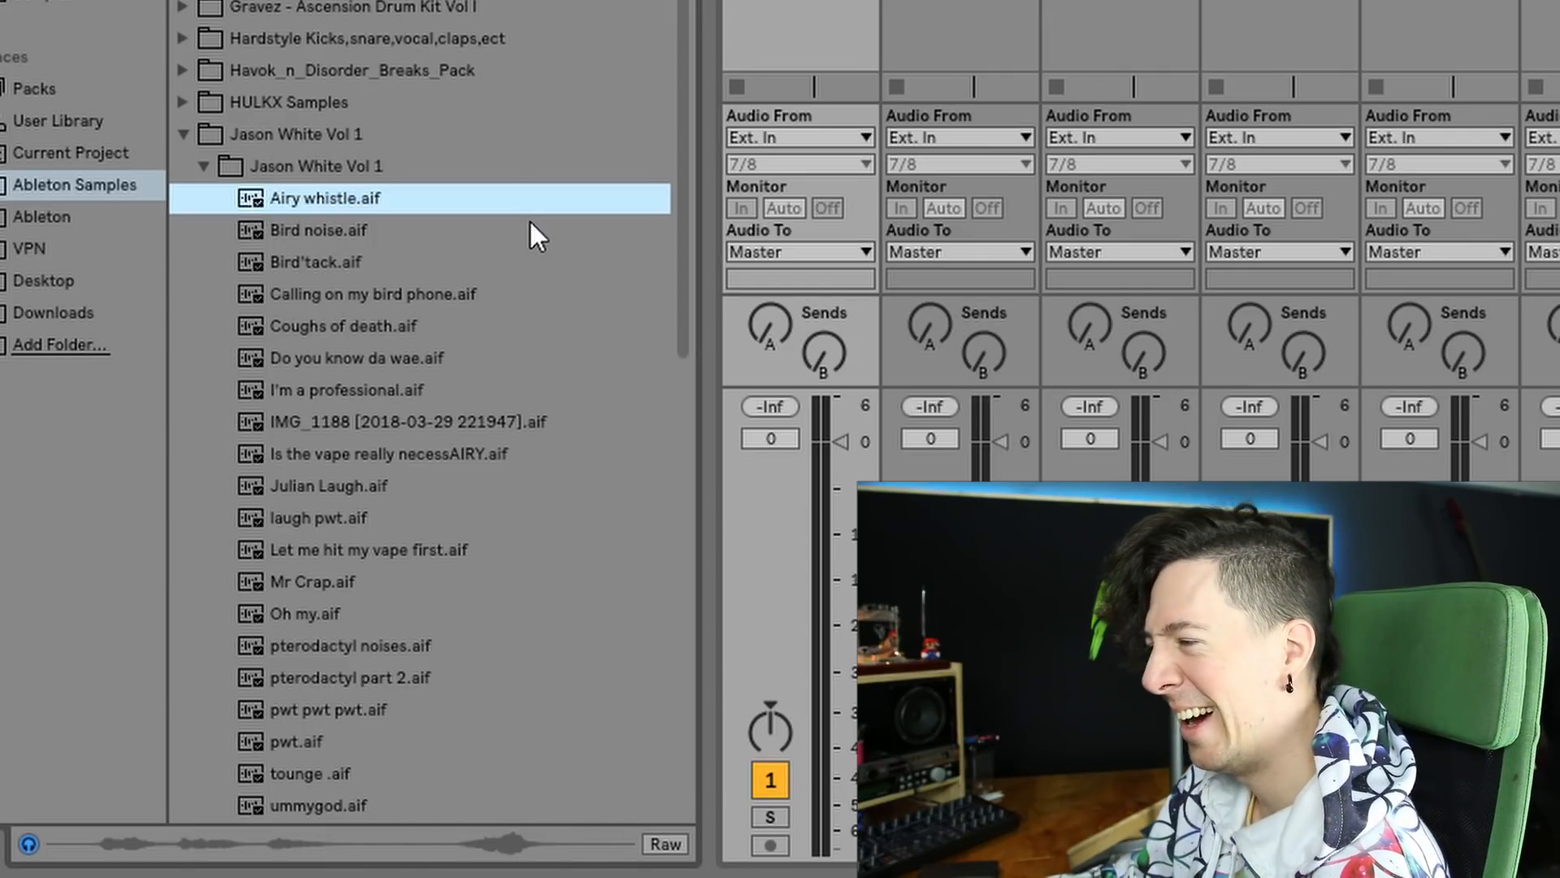
# Audition the remaining samples in the expanded sample pack one after another, from Bird noise.aif down to You dare.aif.
pyautogui.press('Down')
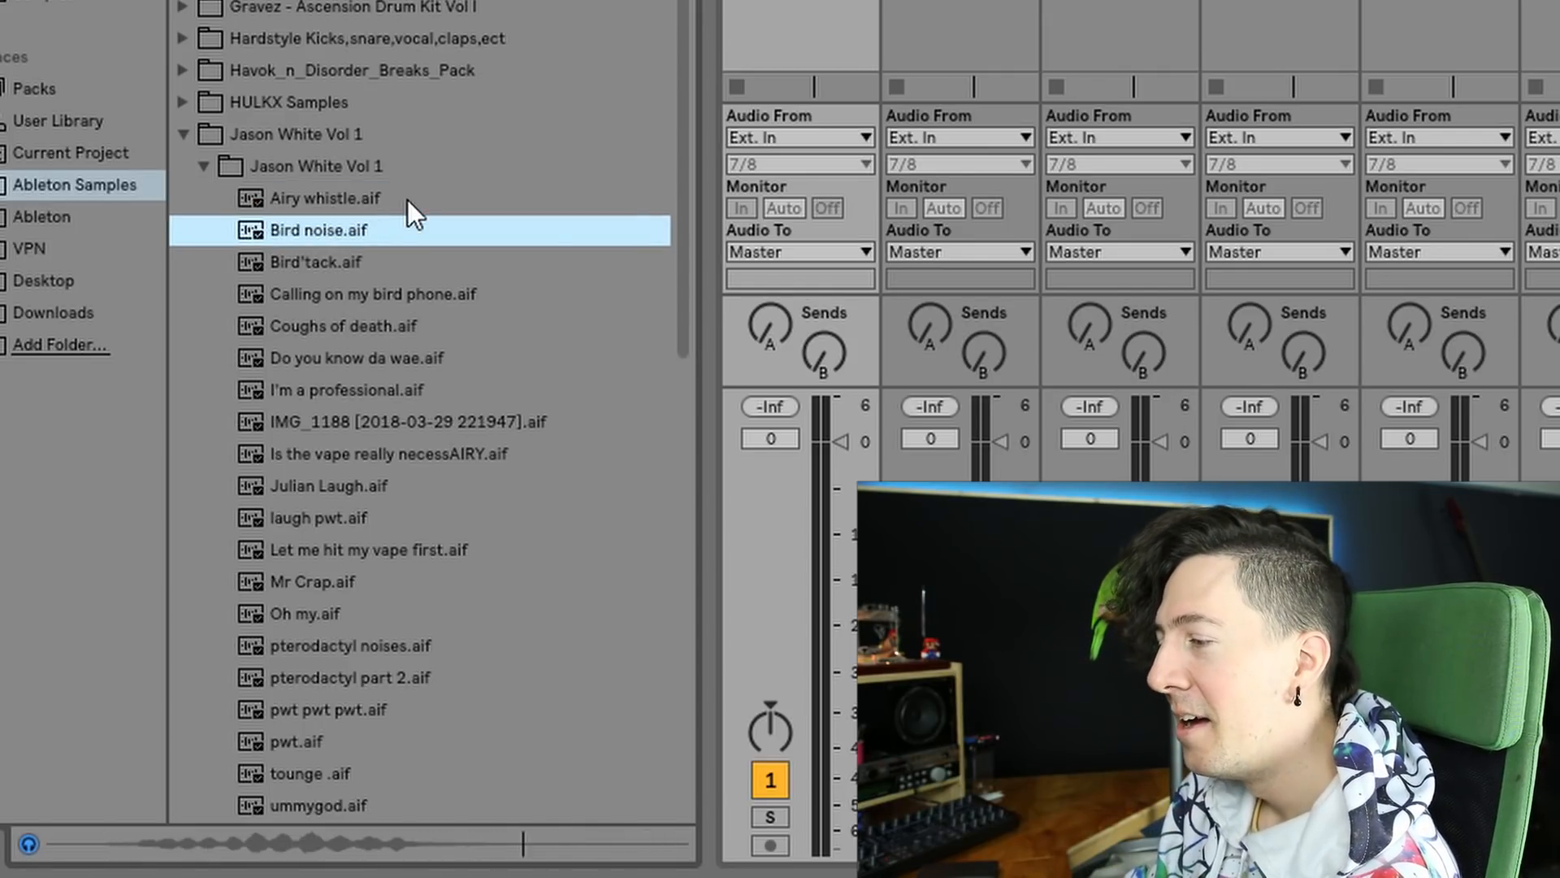
pyautogui.press('Down')
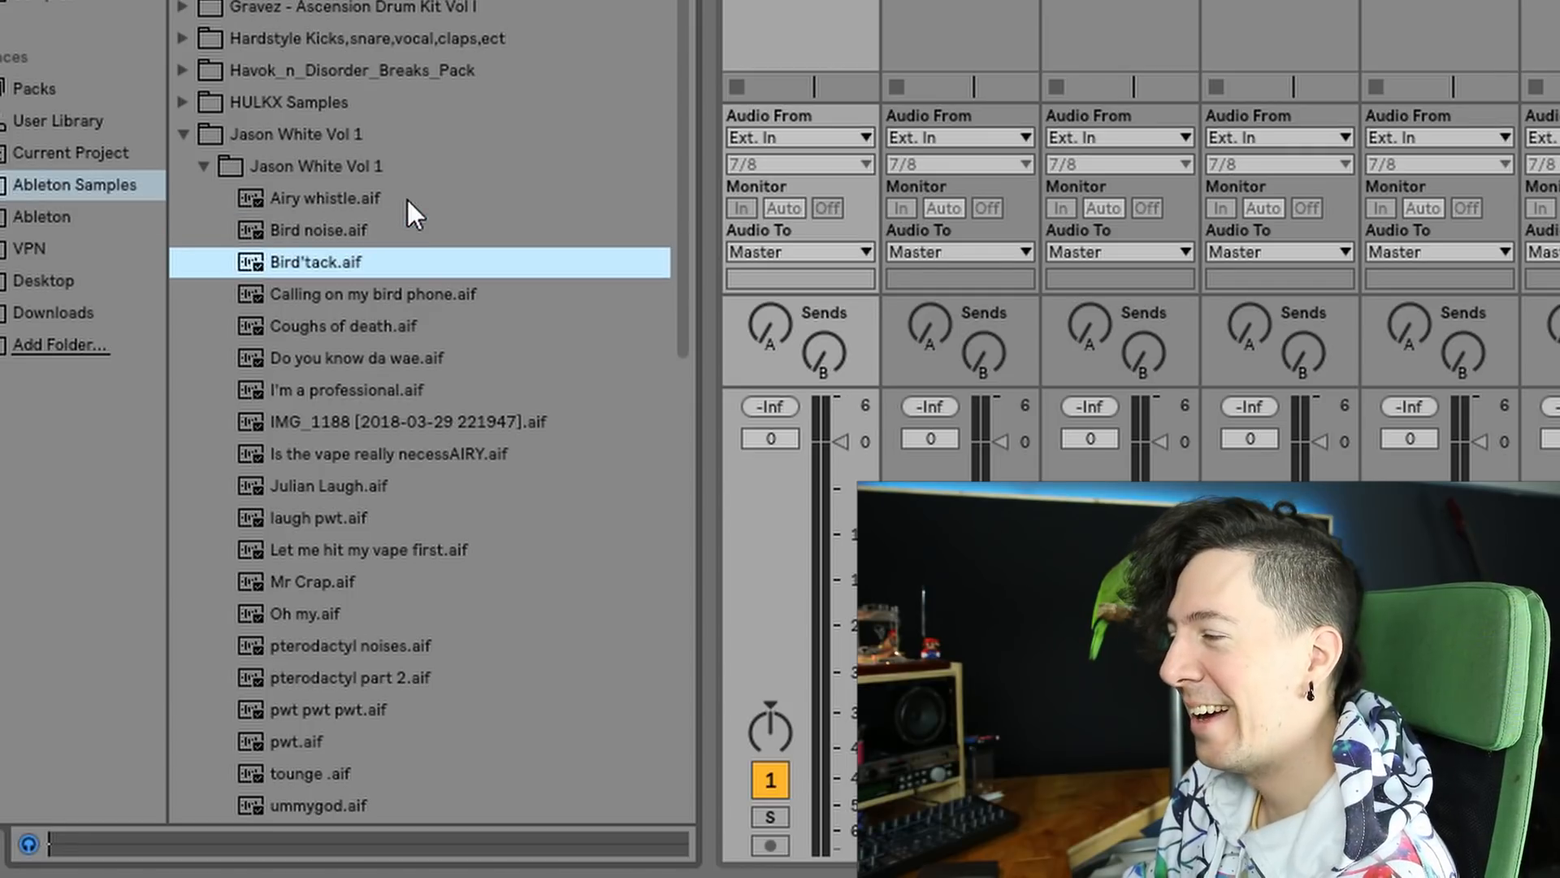
pyautogui.press('Down')
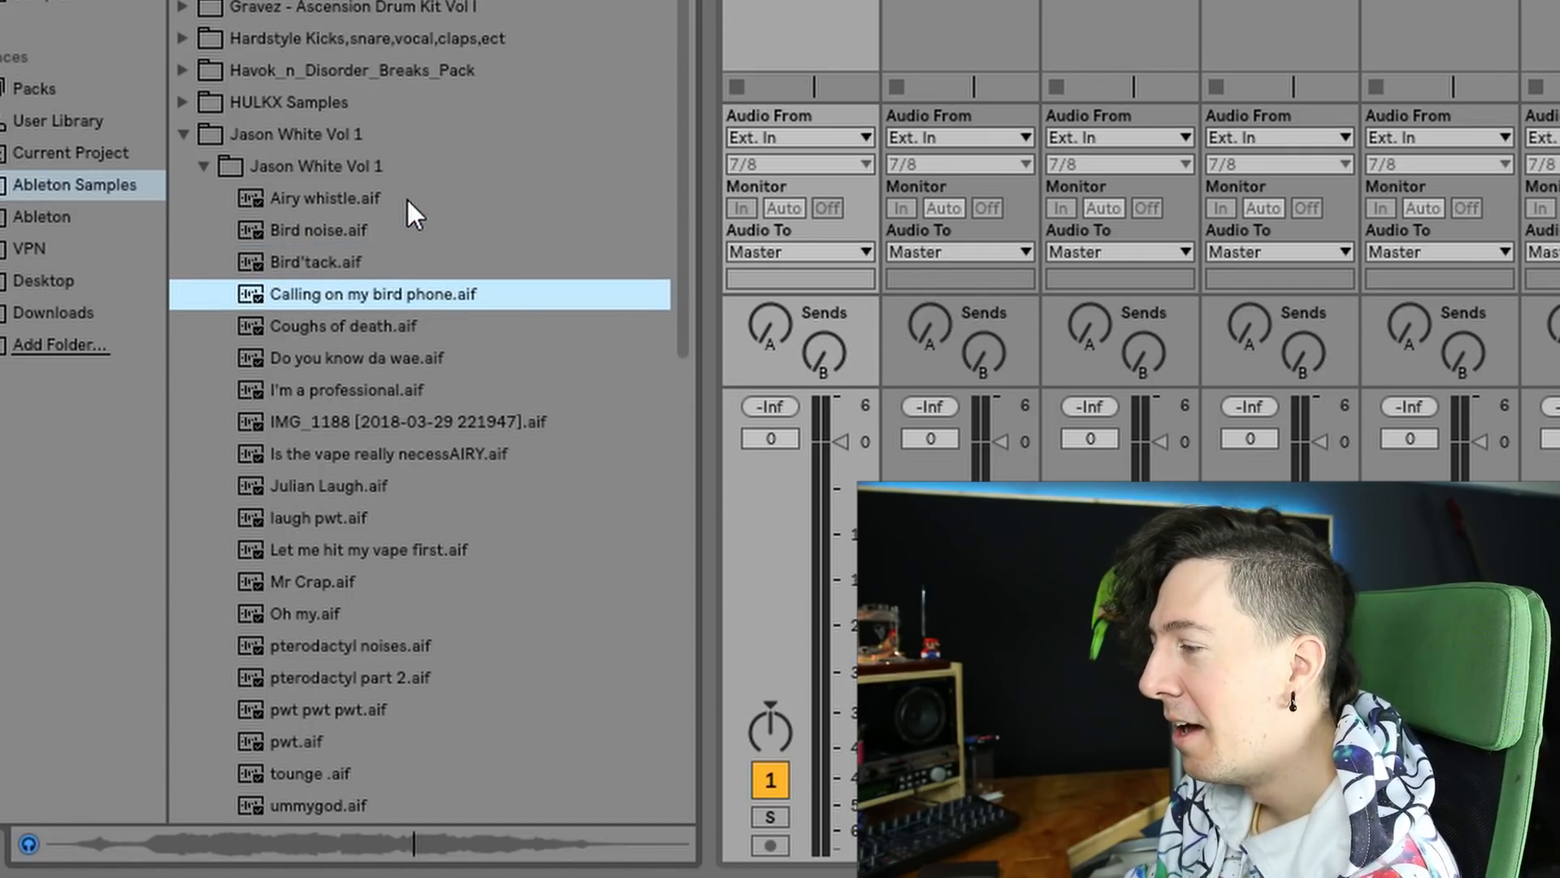
pyautogui.press('Down')
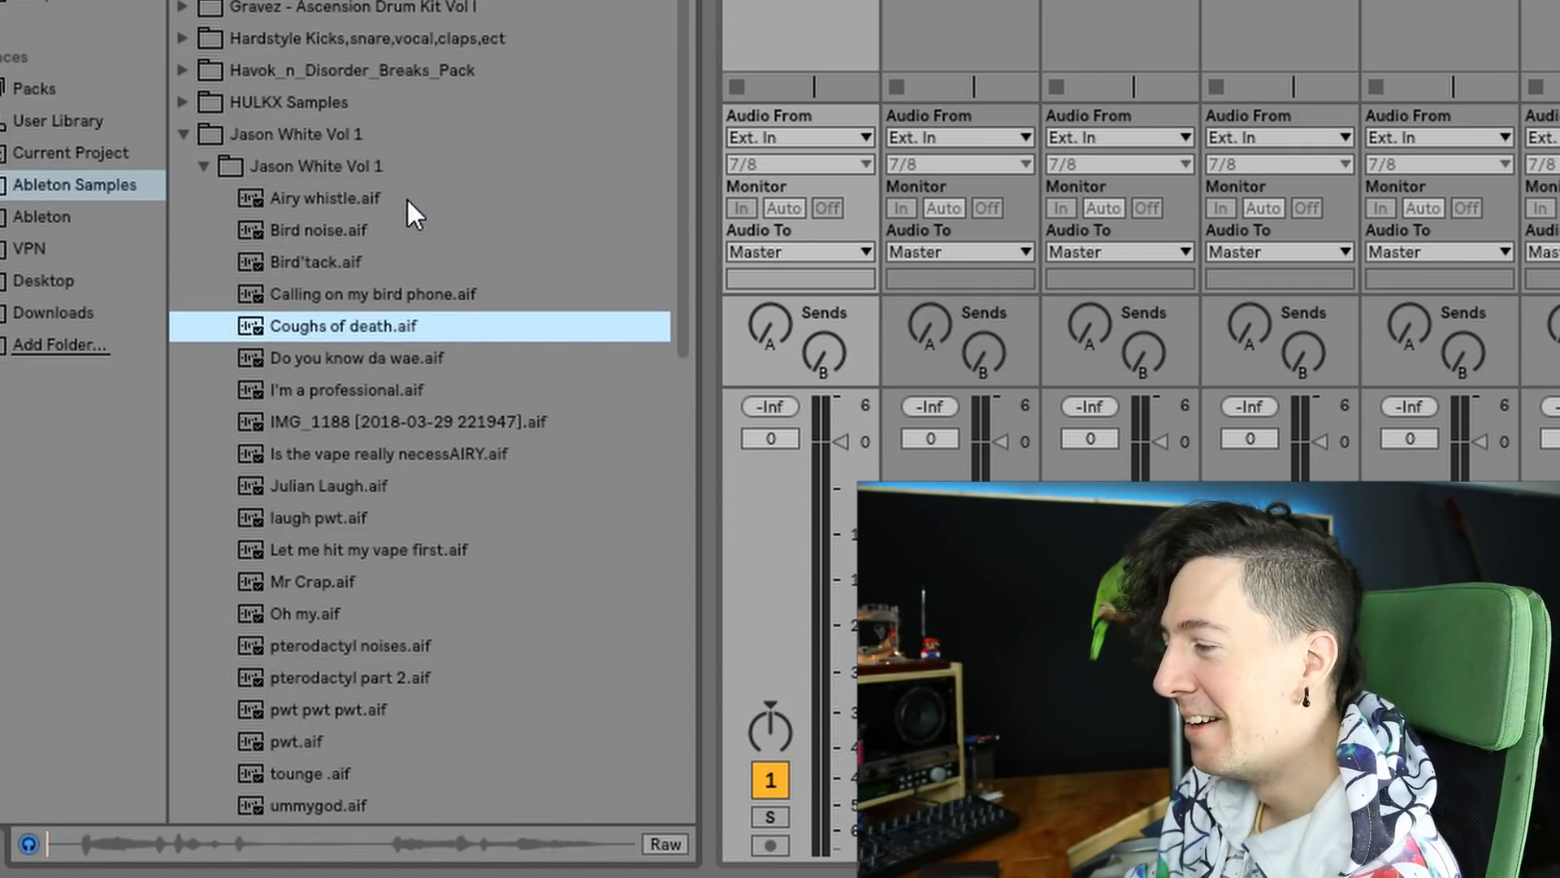
pyautogui.press('Down')
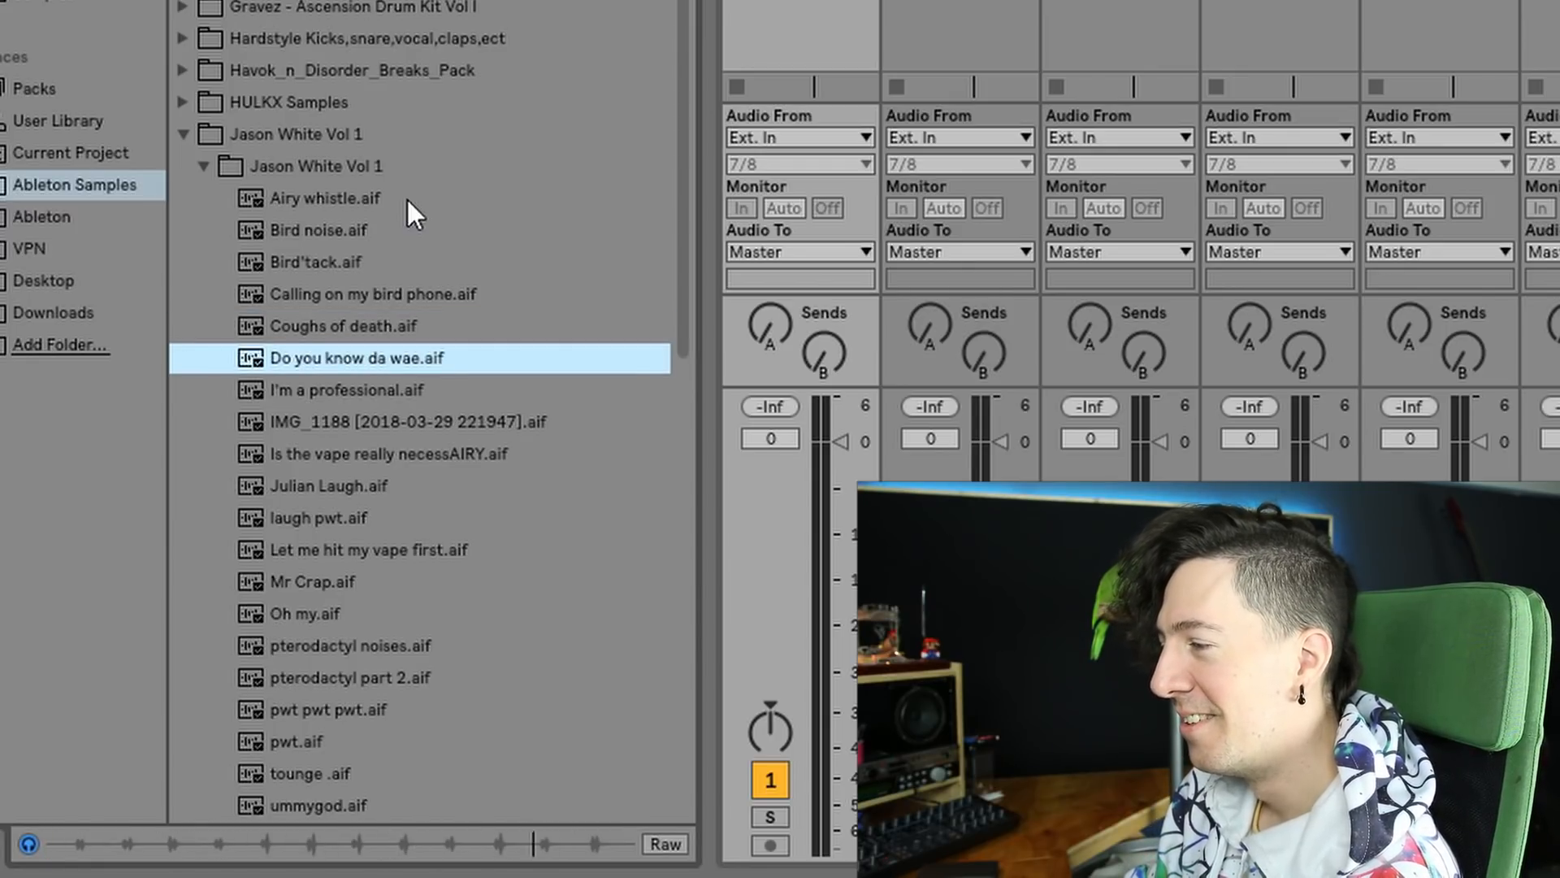
pyautogui.press('Down')
pyautogui.press('Down')
pyautogui.press('Down')
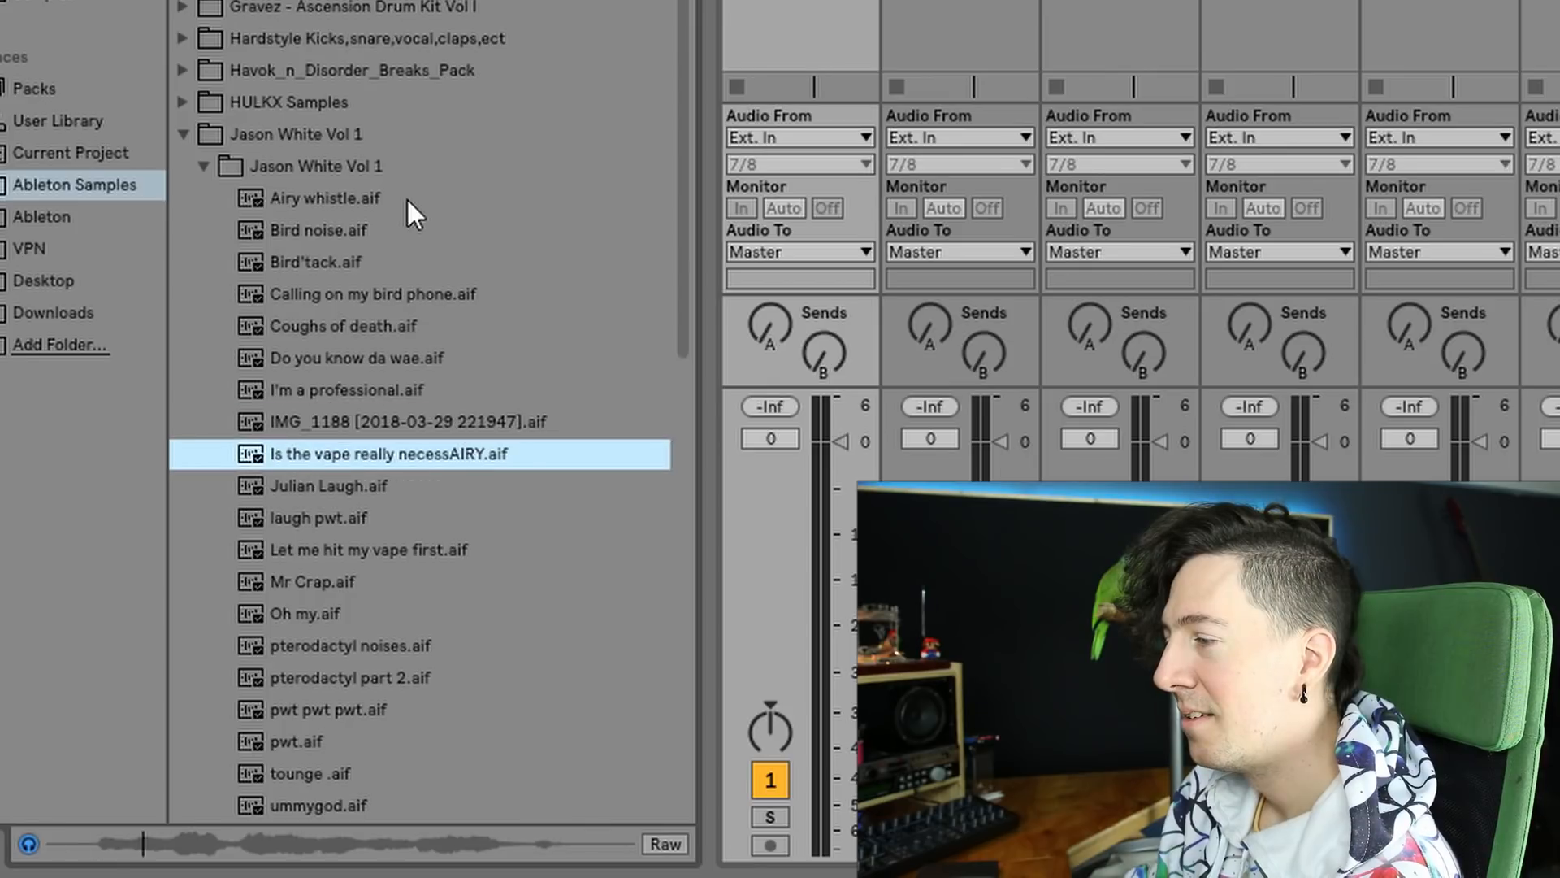
pyautogui.press('Down')
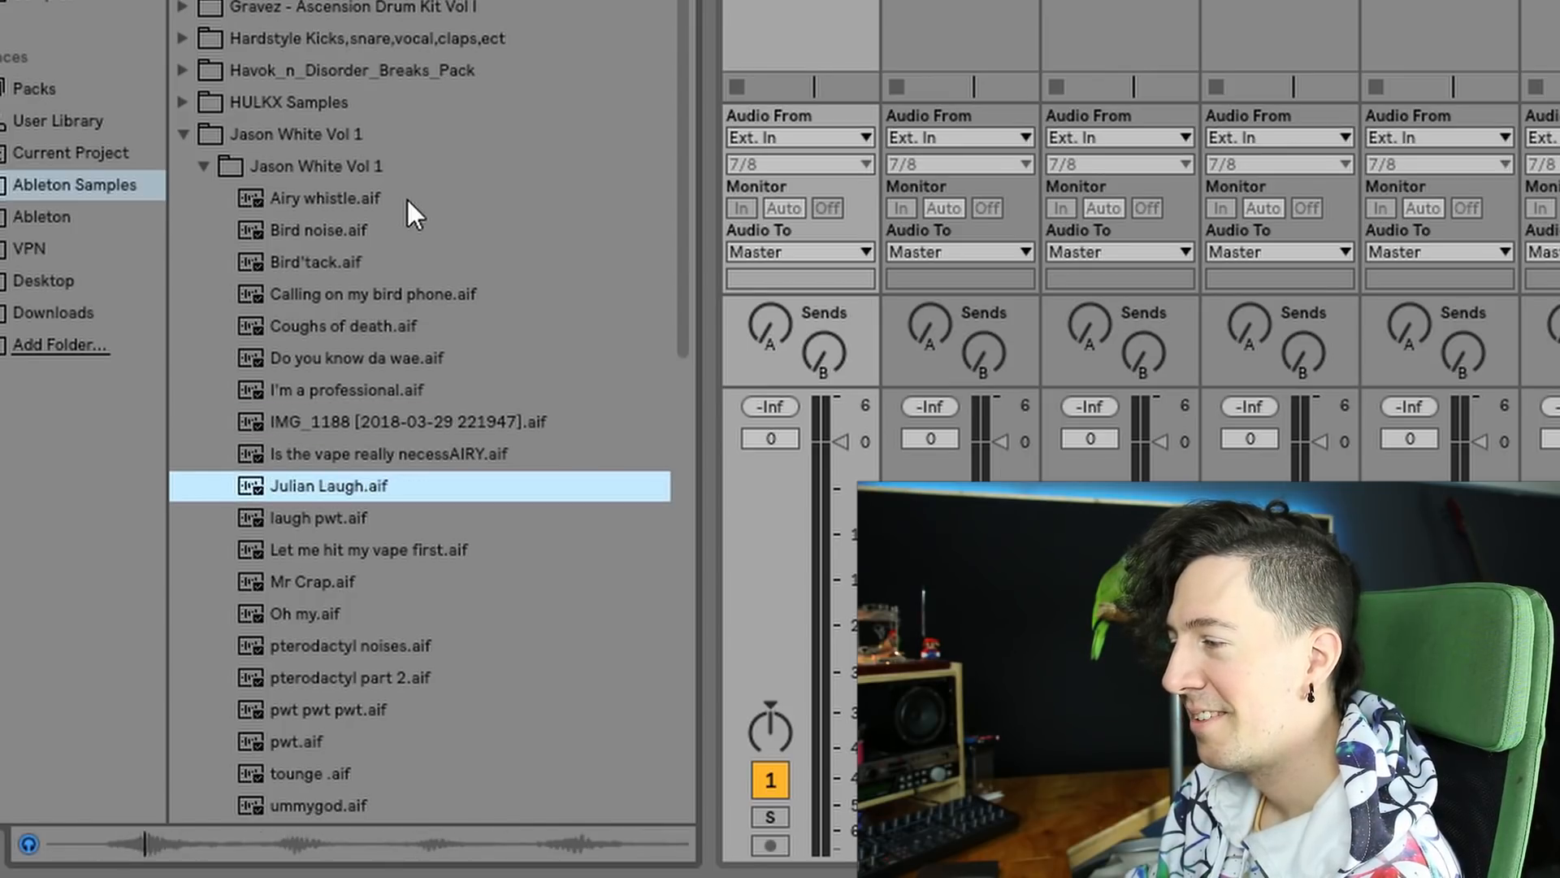
pyautogui.press('Down')
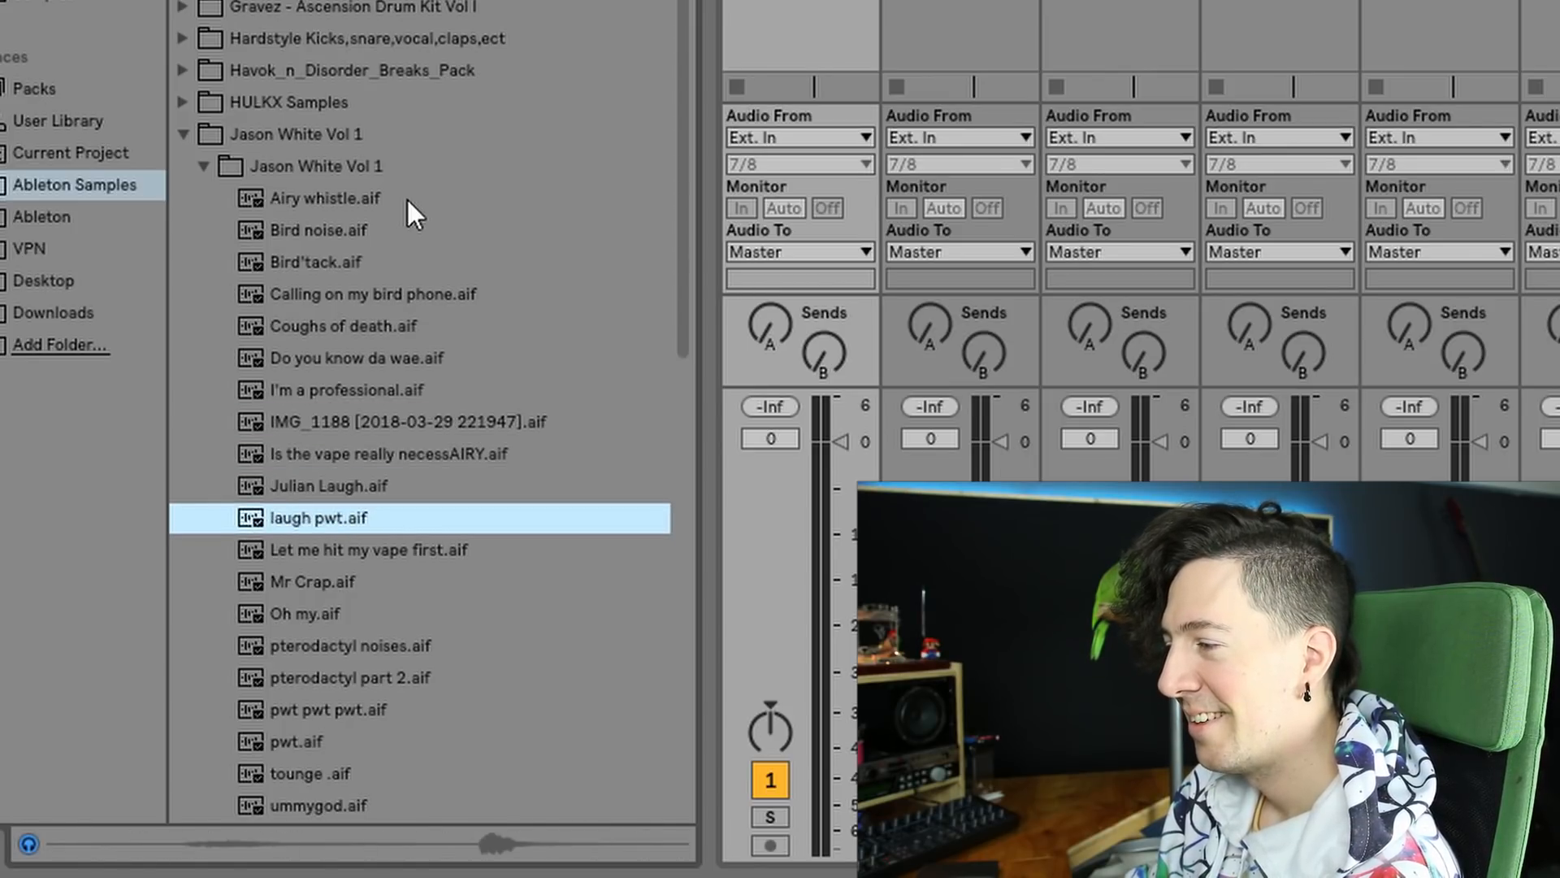
pyautogui.press('Down')
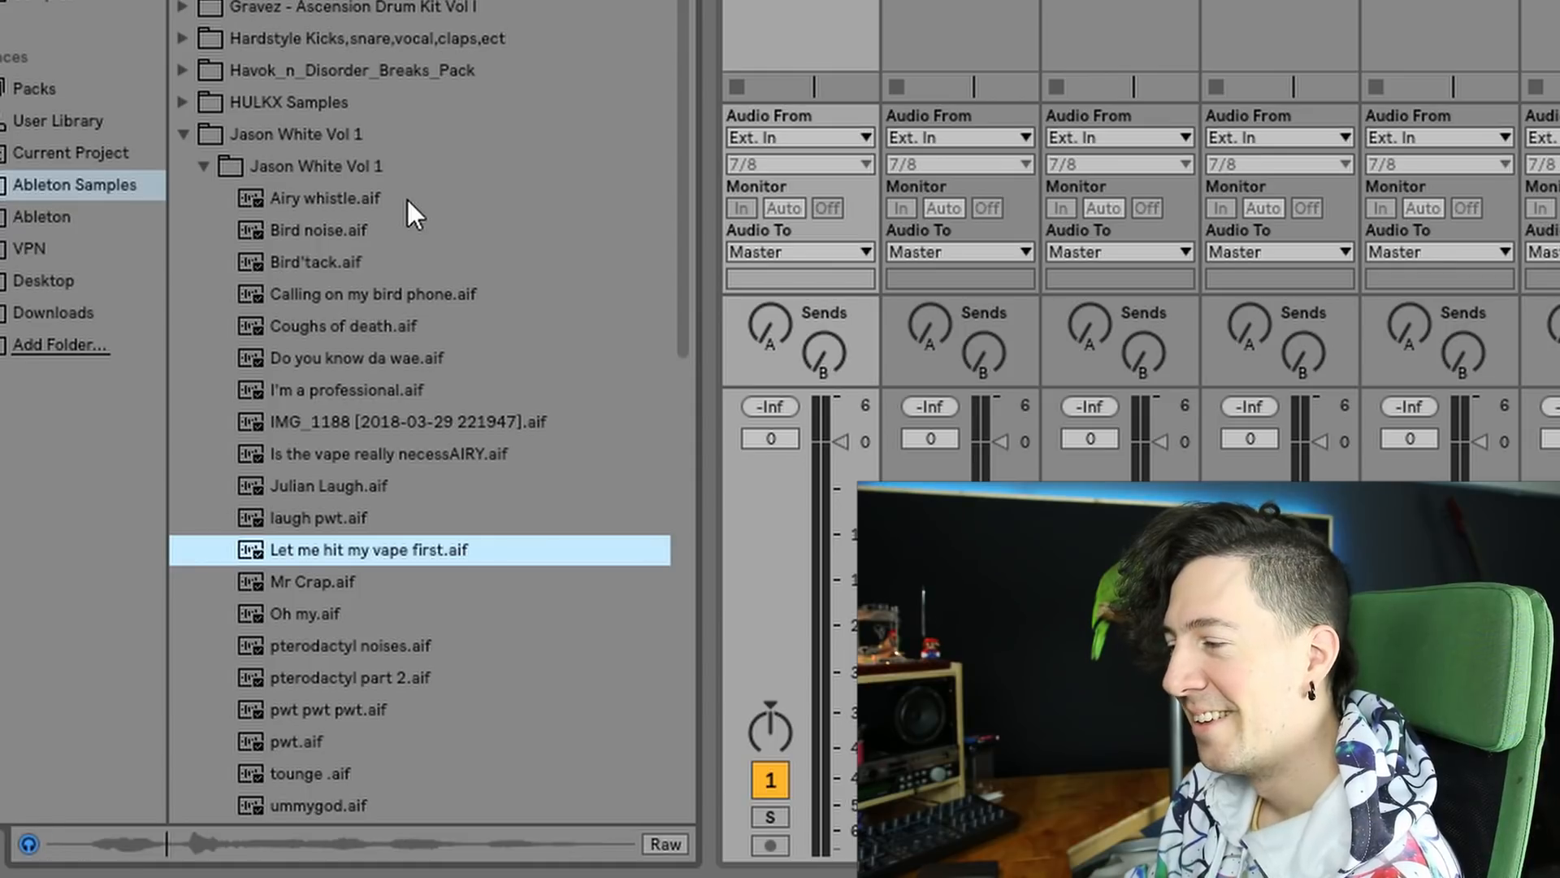
pyautogui.press('Down')
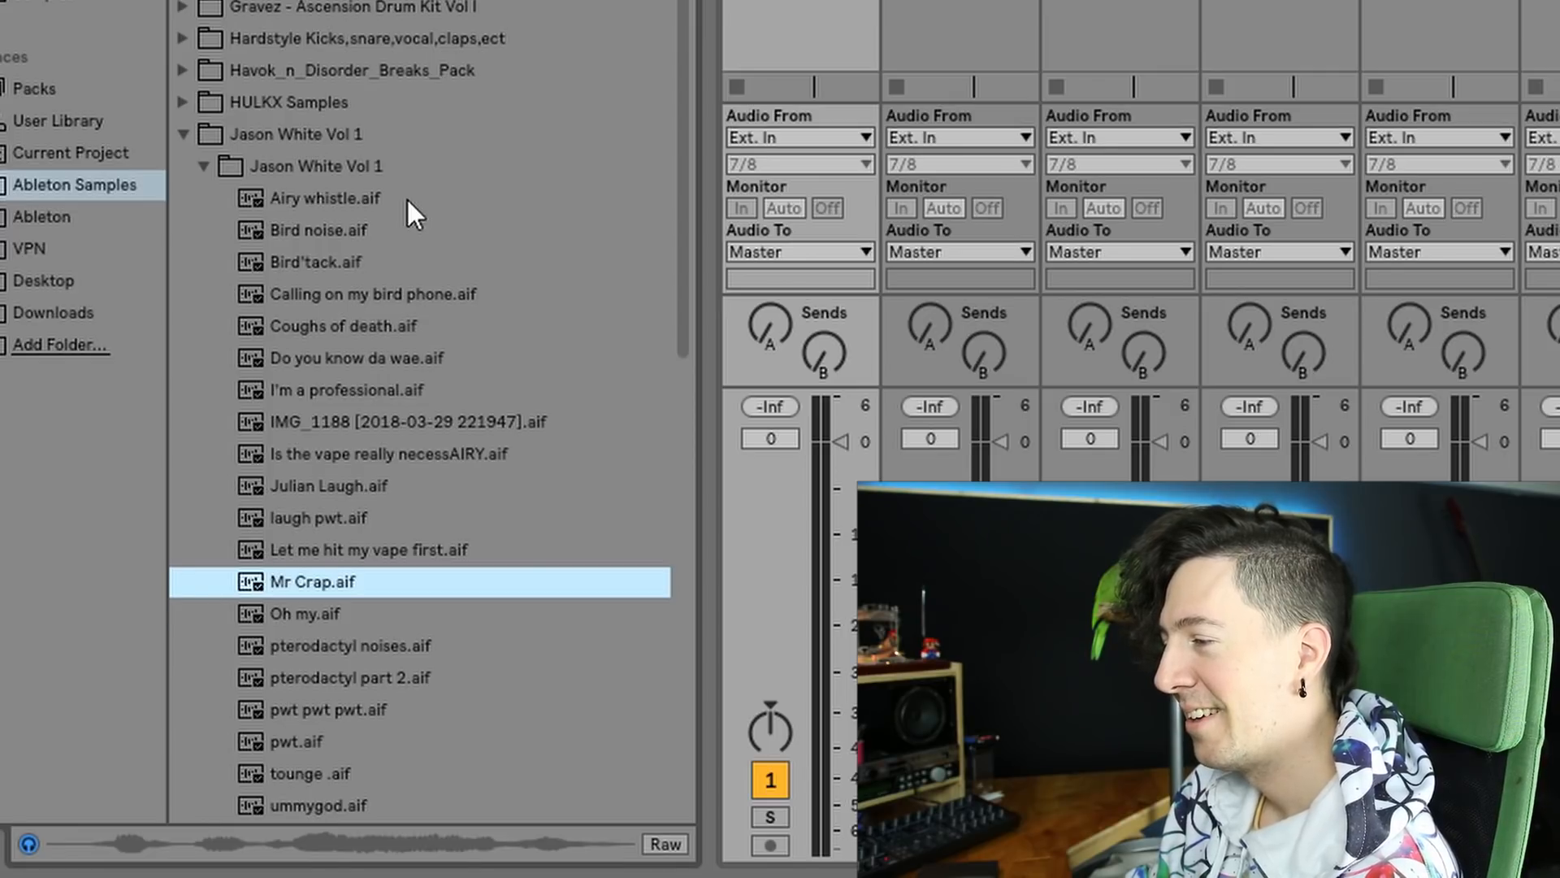
pyautogui.press('Down')
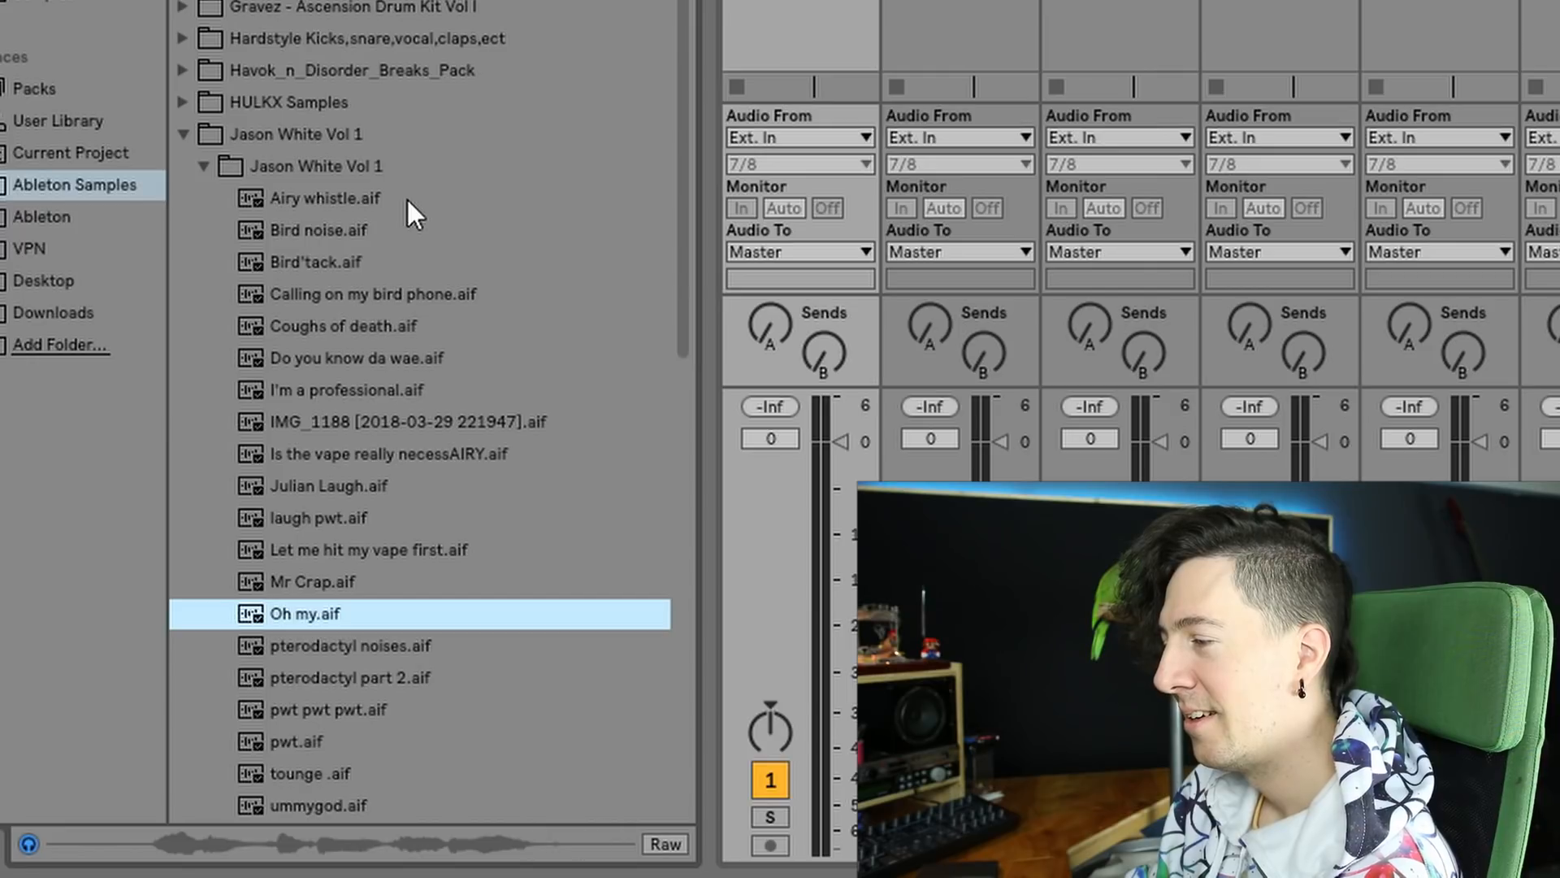
pyautogui.press('Down')
pyautogui.press('Down')
pyautogui.press('Down')
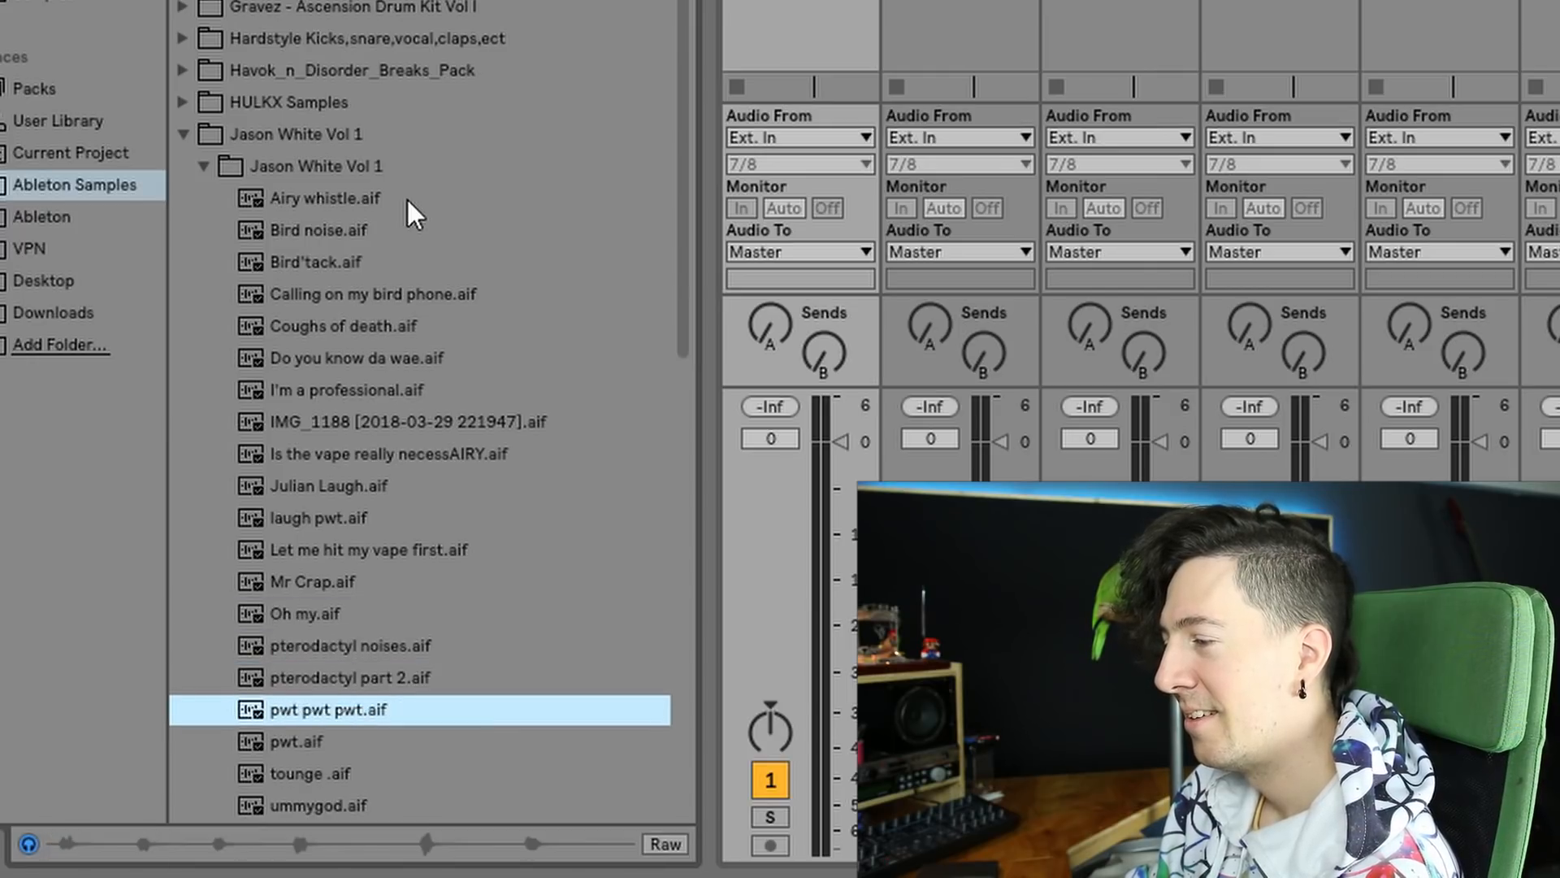
pyautogui.press('Down')
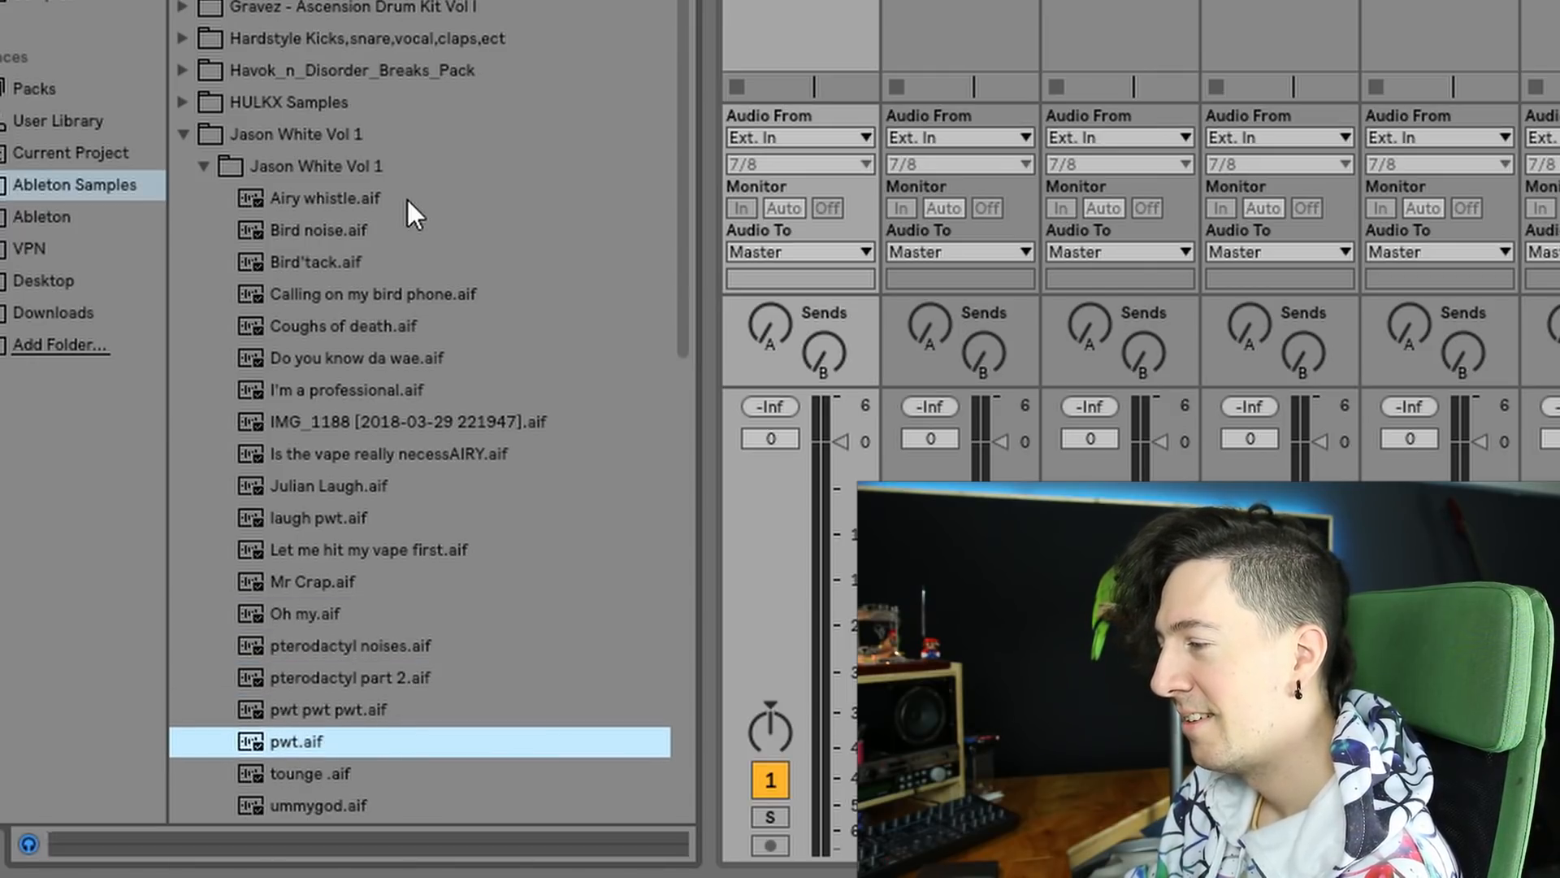
pyautogui.scroll(-2, 419, 221)
pyautogui.press('Down')
pyautogui.press('Down')
pyautogui.press('Down')
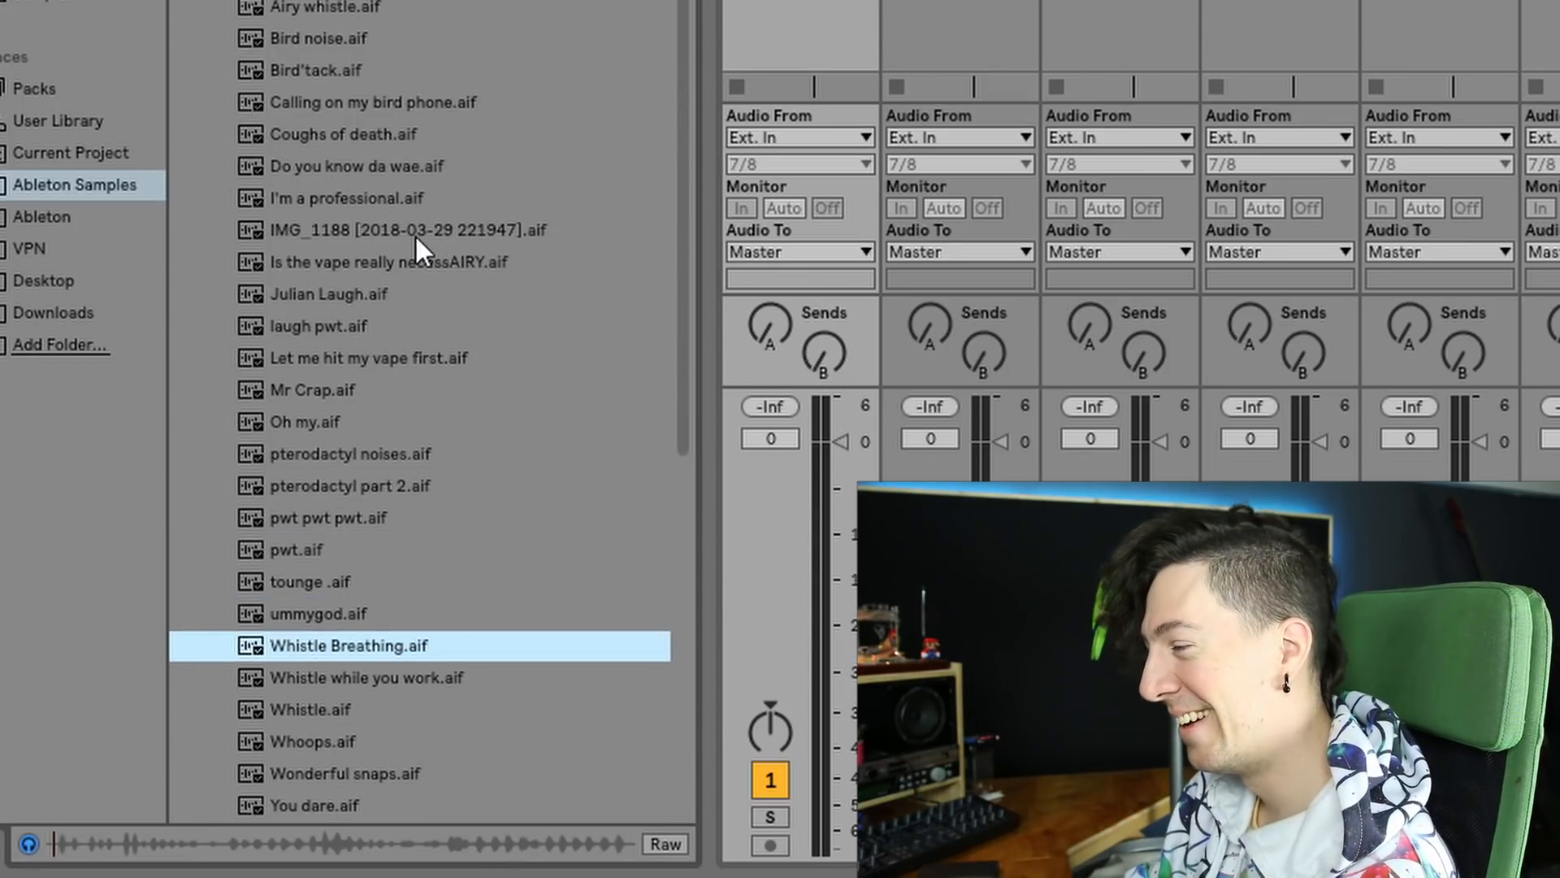
pyautogui.press('Down')
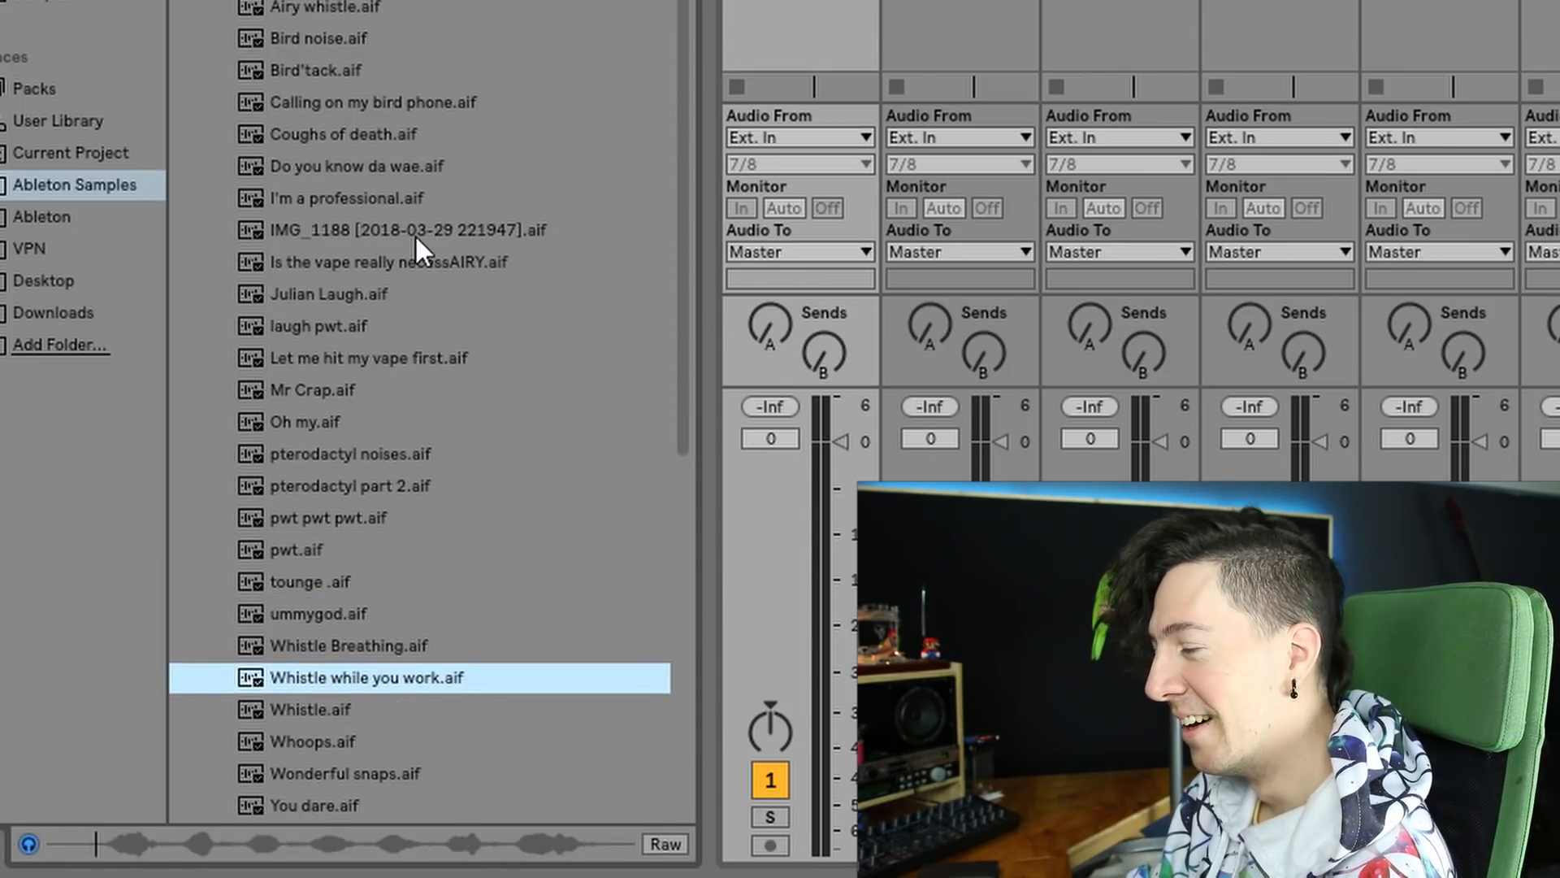
pyautogui.press('Down')
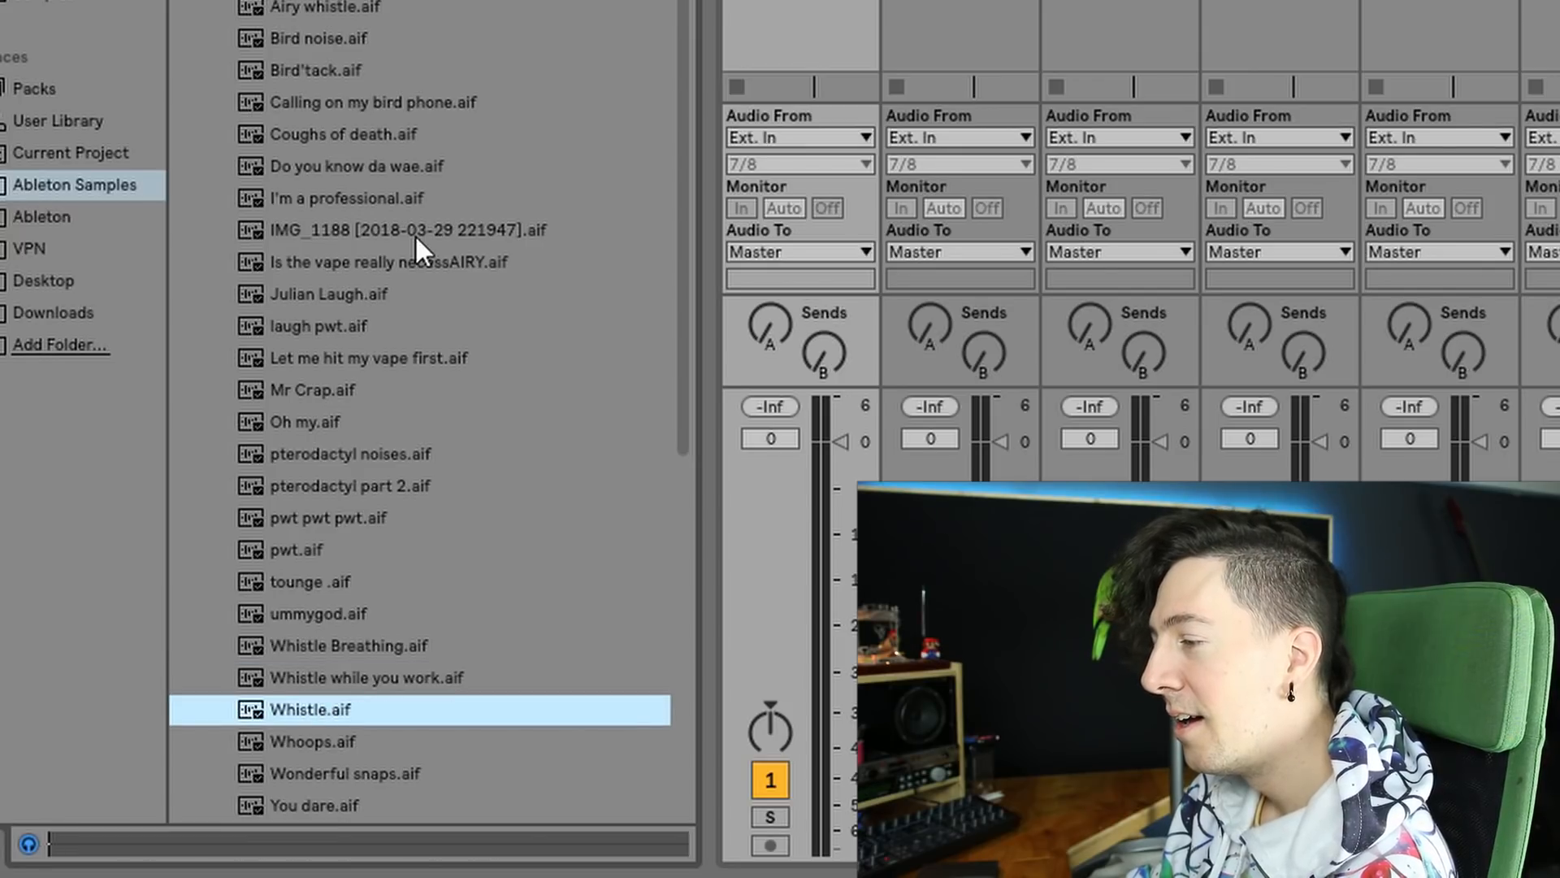
pyautogui.press('Down')
pyautogui.scroll(-4, 421, 242)
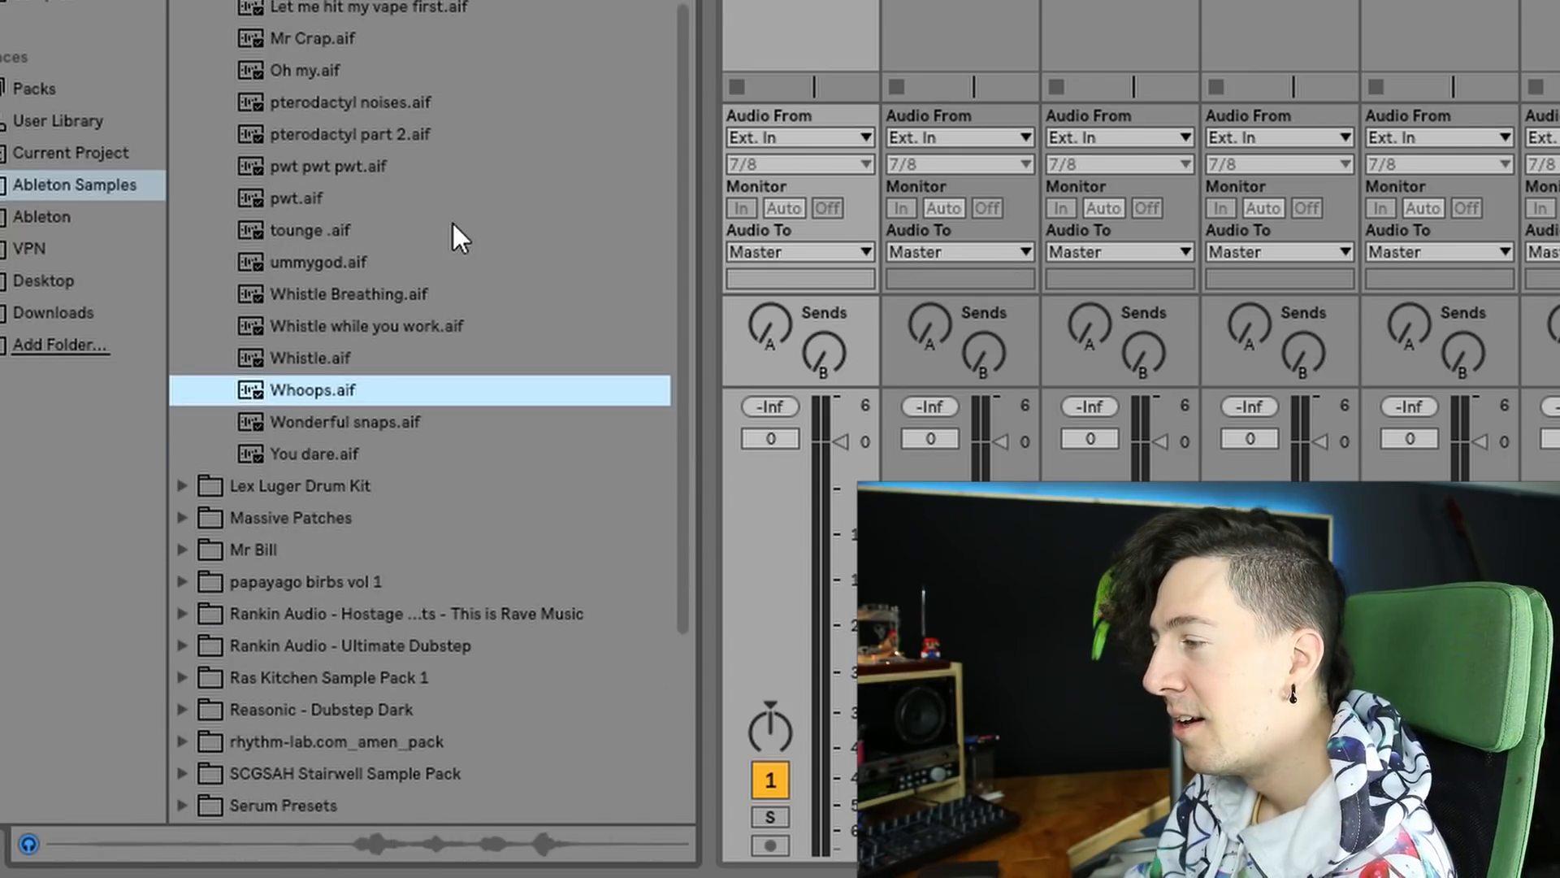
pyautogui.press('Down')
pyautogui.press('Down')
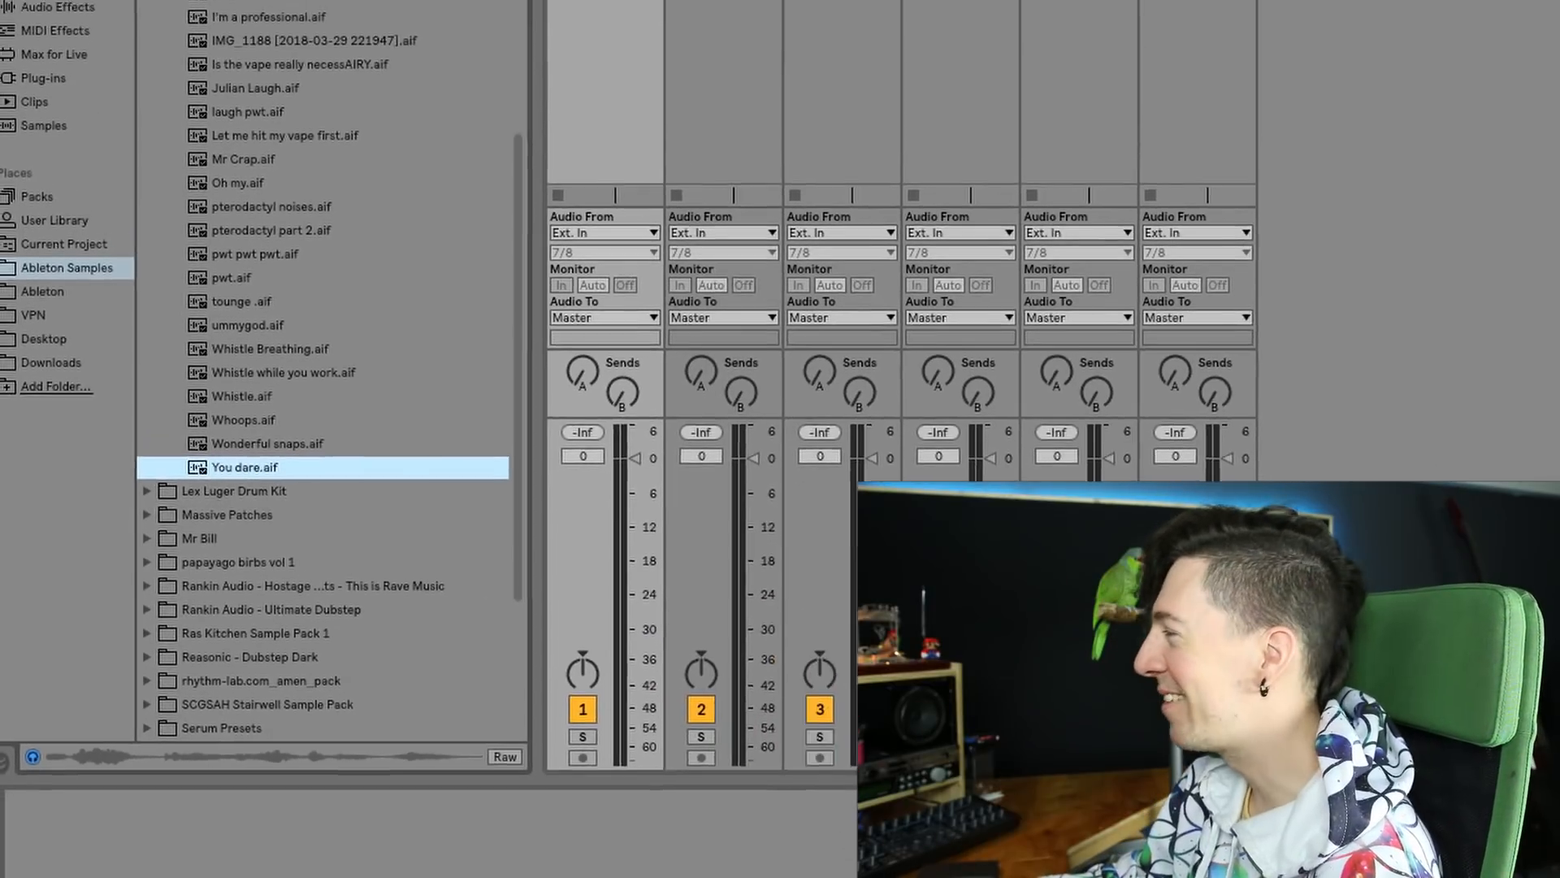
# Place You dare.aif at the start of the first audio track in the Arrangement and set the project tempo to 128 BPM.
pyautogui.press('Tab')
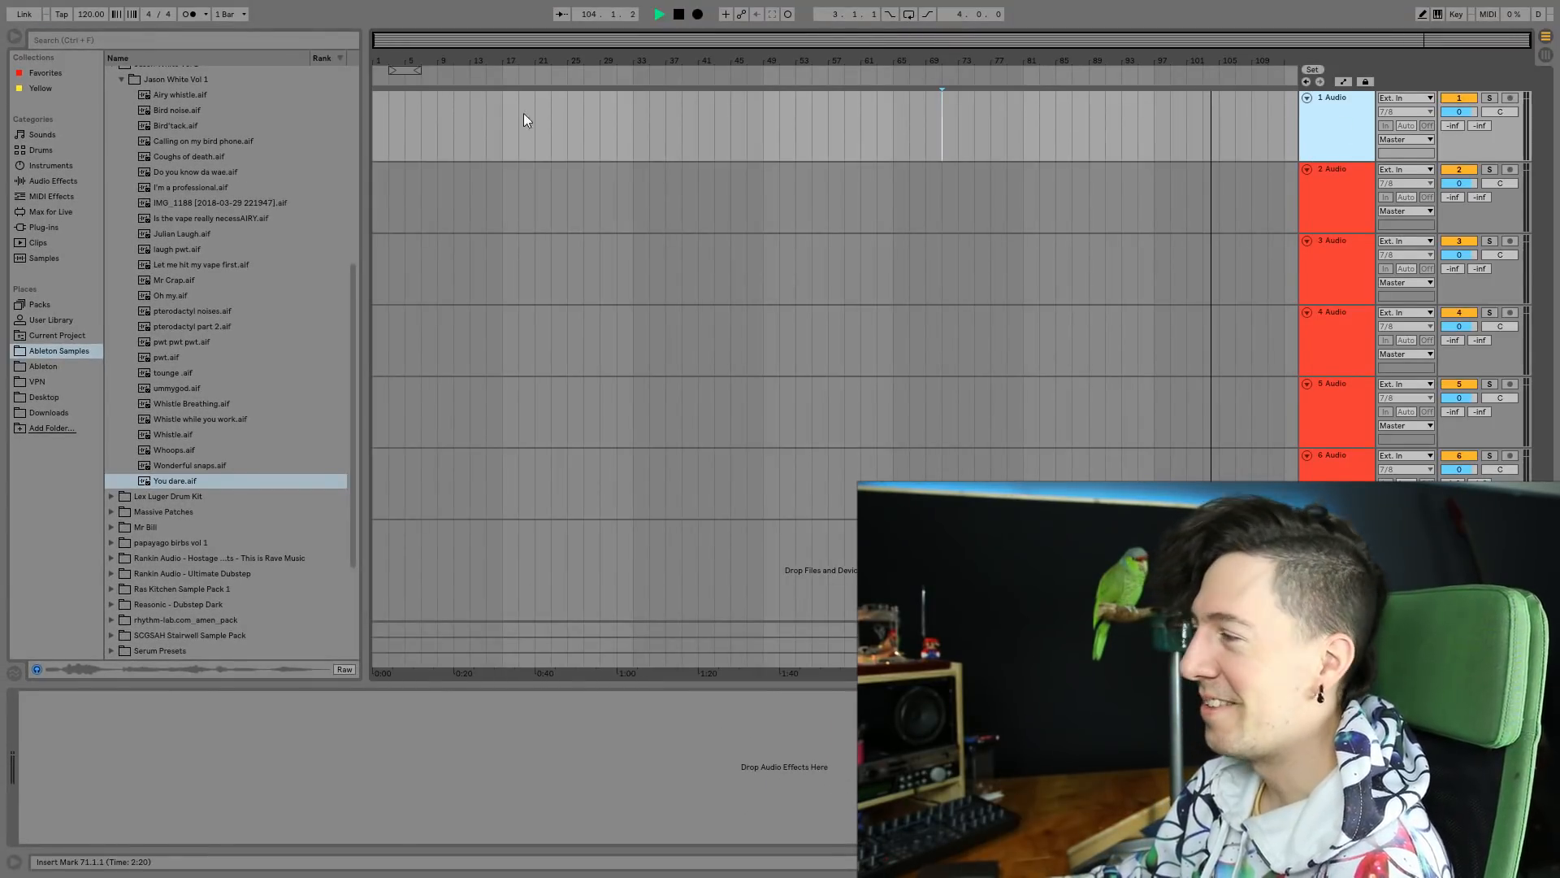
pyautogui.click(679, 14)
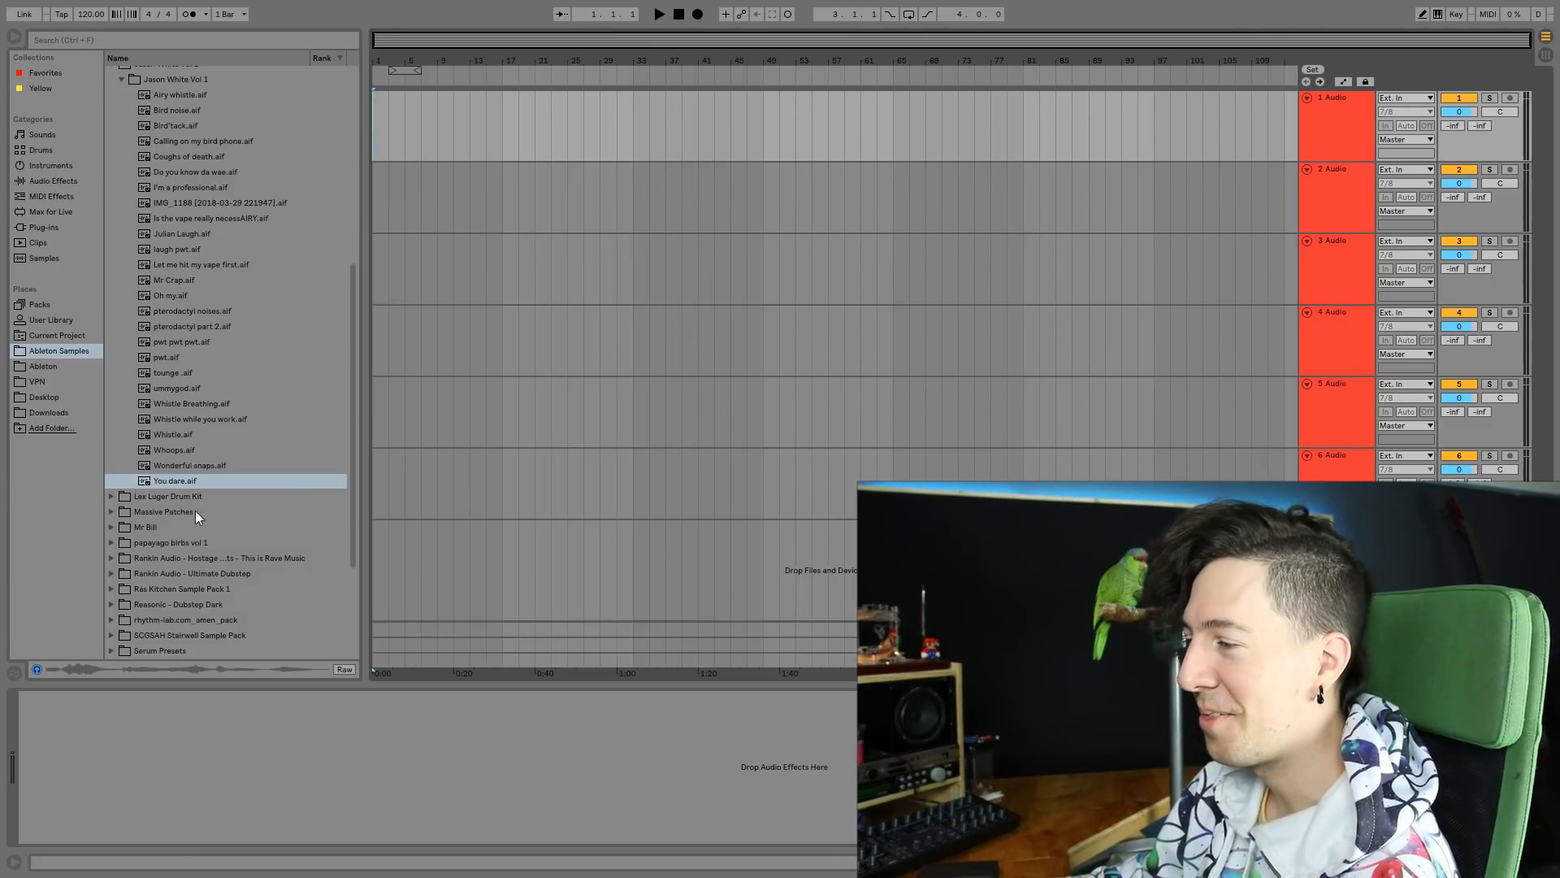
pyautogui.moveTo(159, 483); pyautogui.dragTo(378, 91)
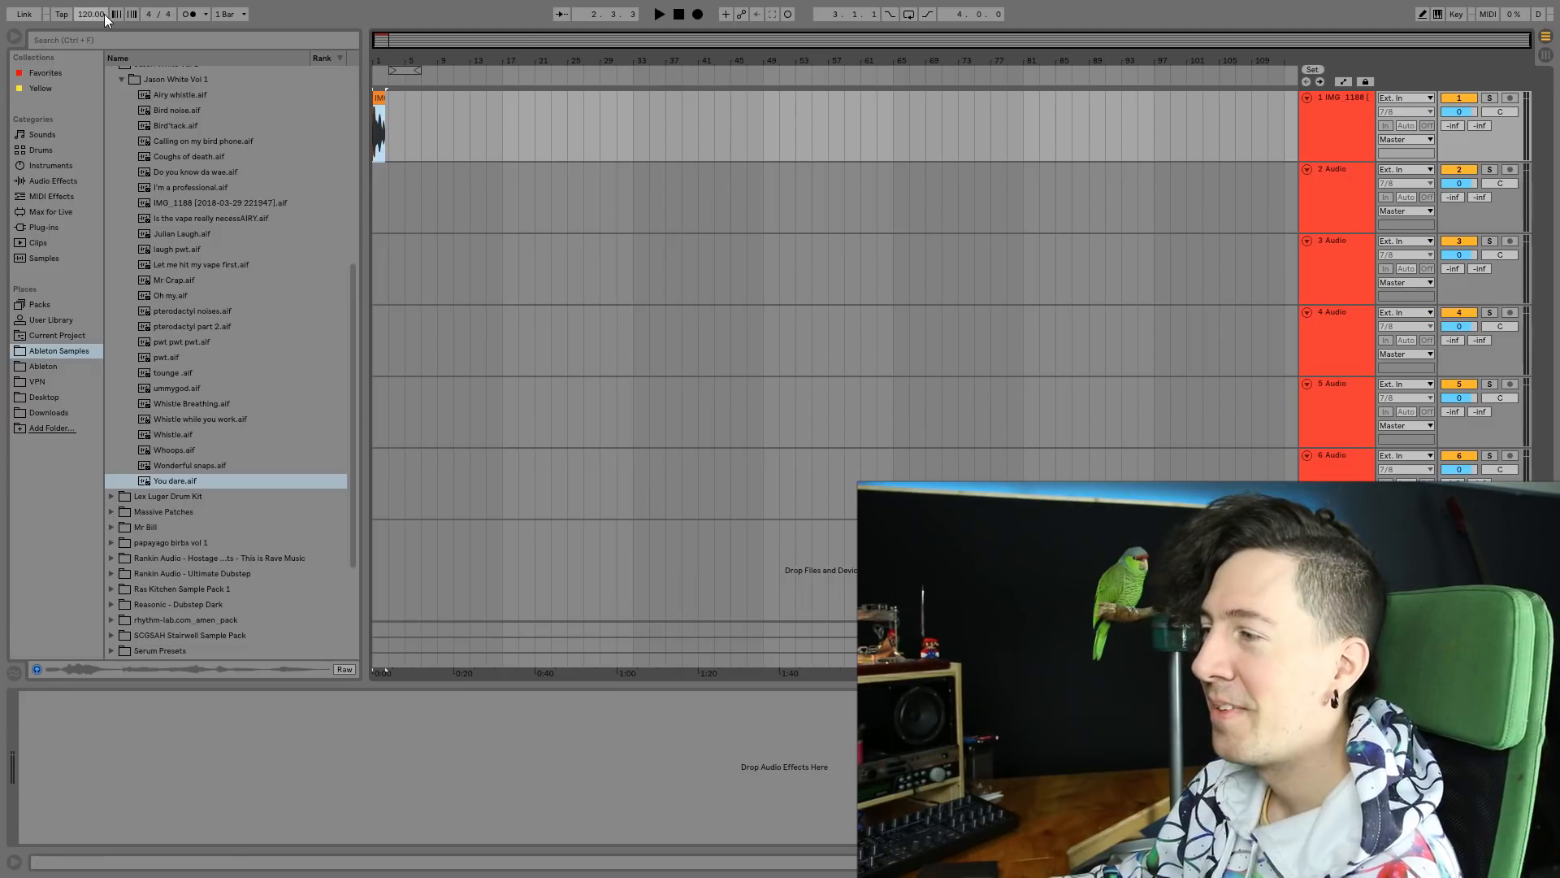
pyautogui.write('128')
pyautogui.press('Return')
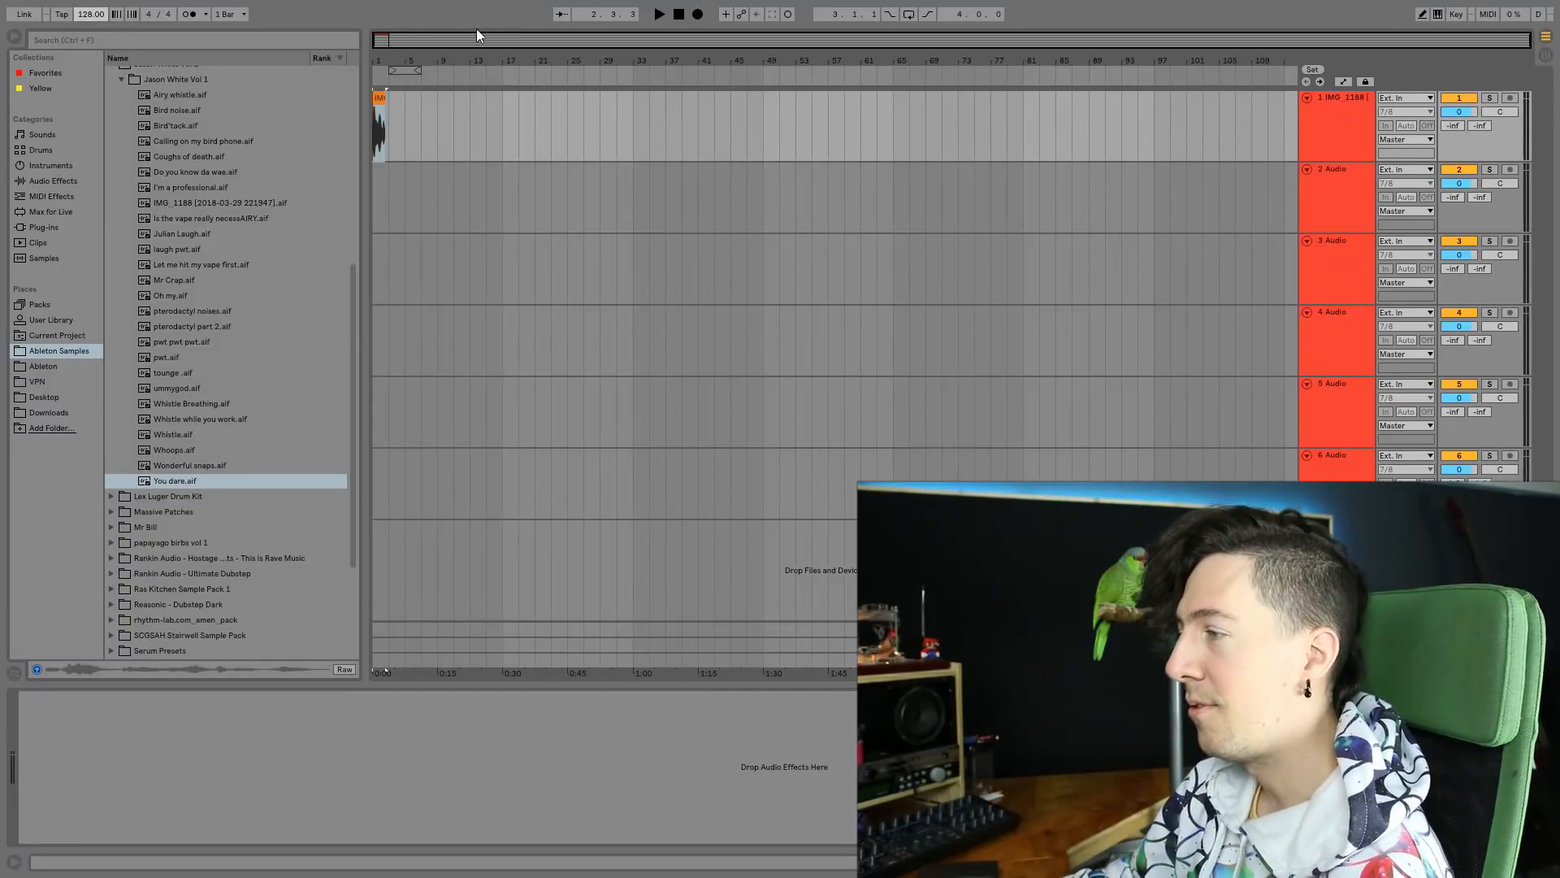
# Open the clip on the first audio track and turn off its warping.
pyautogui.moveTo(409, 41); pyautogui.dragTo(374, 34)
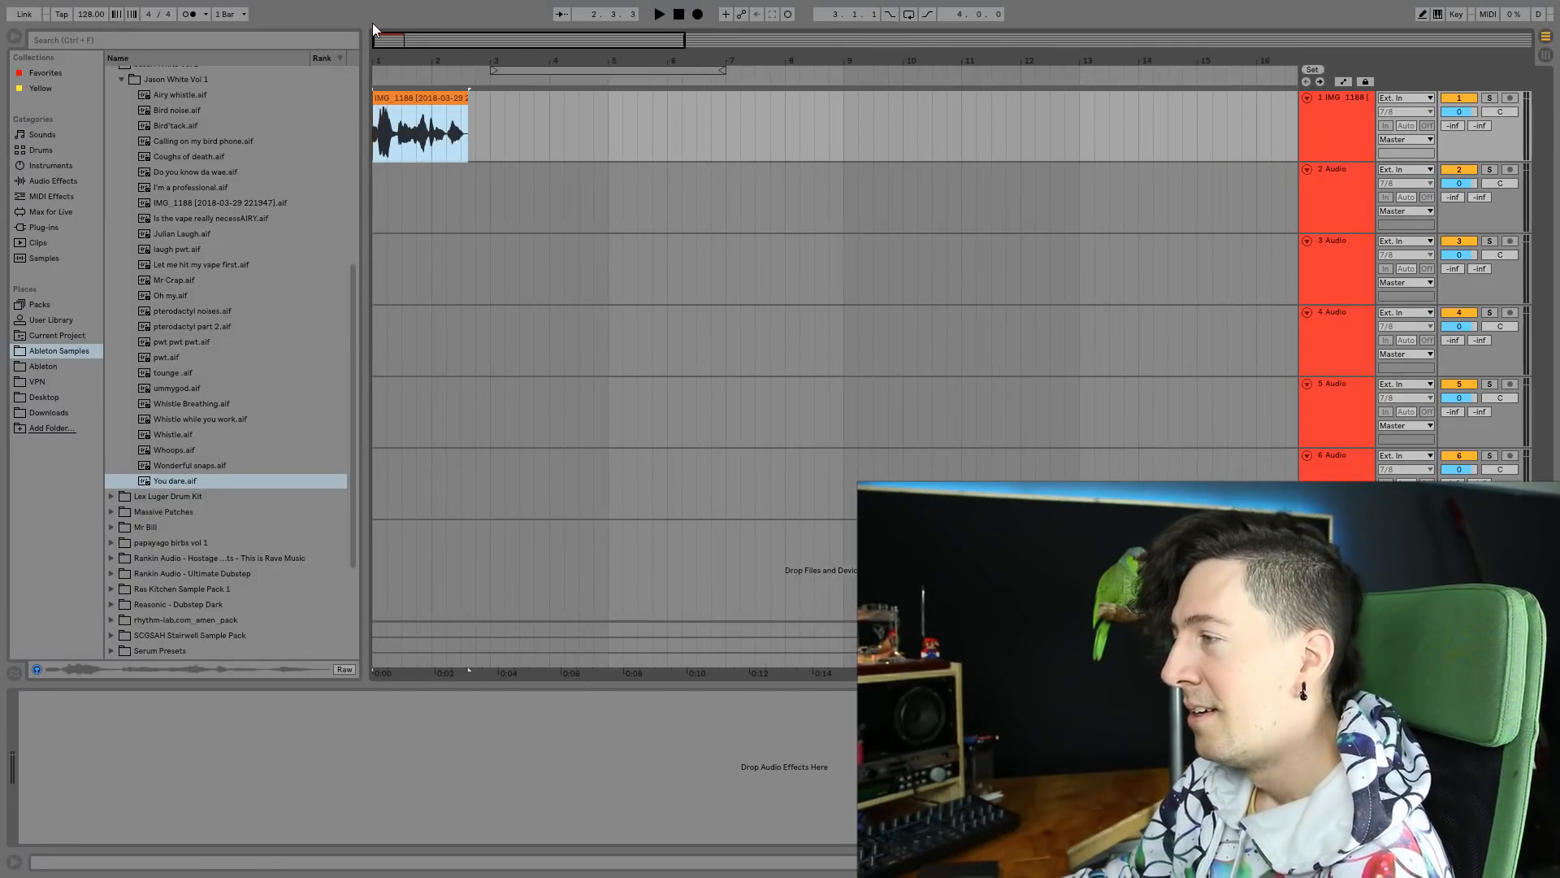
pyautogui.doubleClick(415, 101)
pyautogui.click(172, 714)
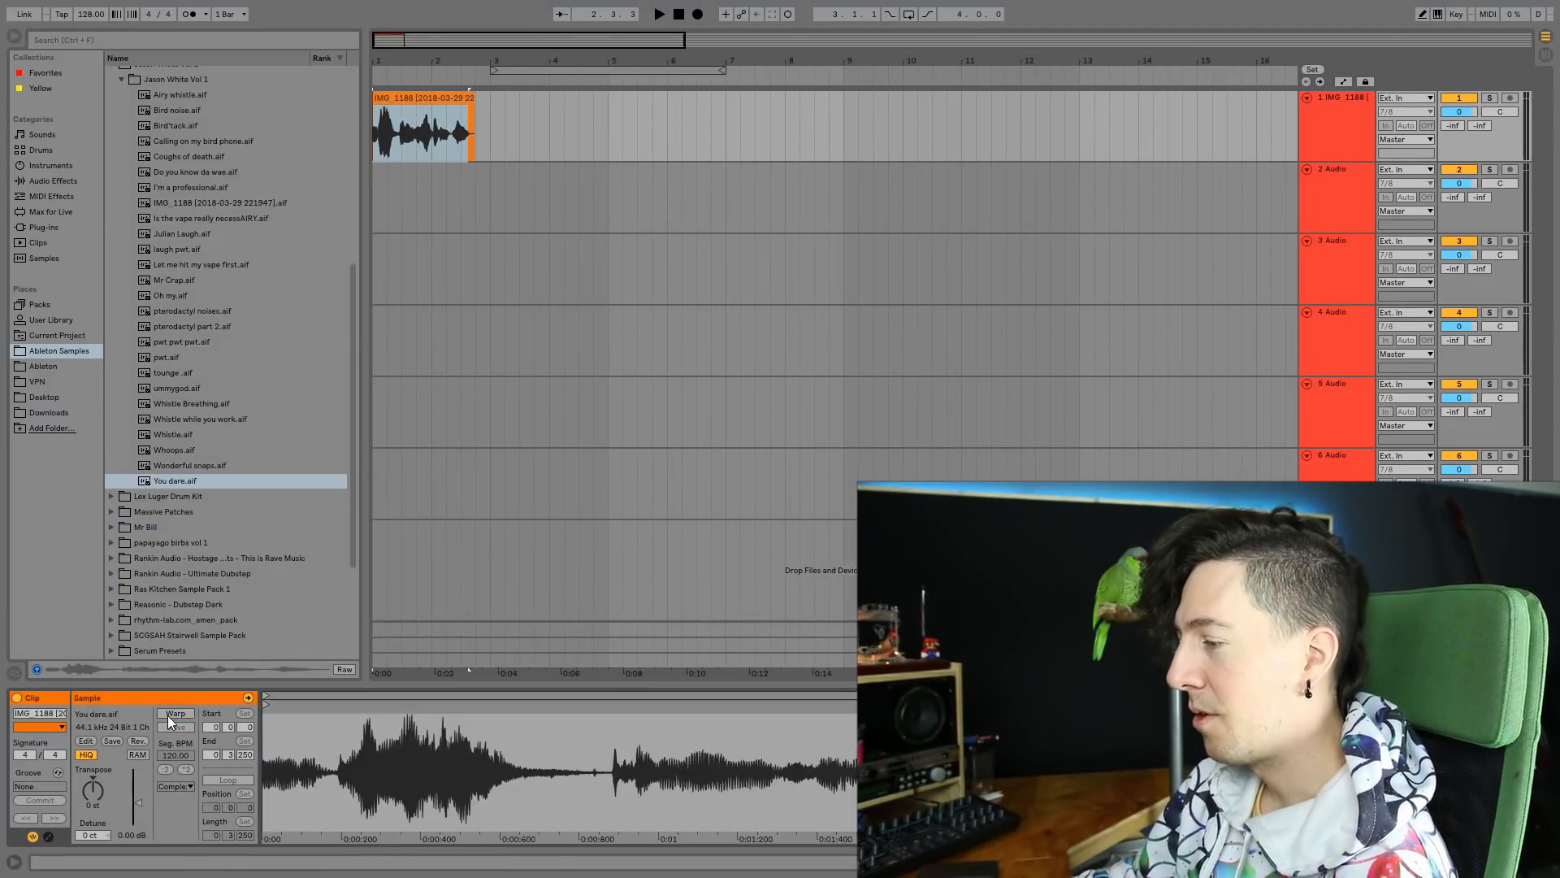
# Select the first 32 bars of the Arrangement across all six audio tracks.
pyautogui.moveTo(385, 42); pyautogui.dragTo(558, 38)
pyautogui.click(514, 129)
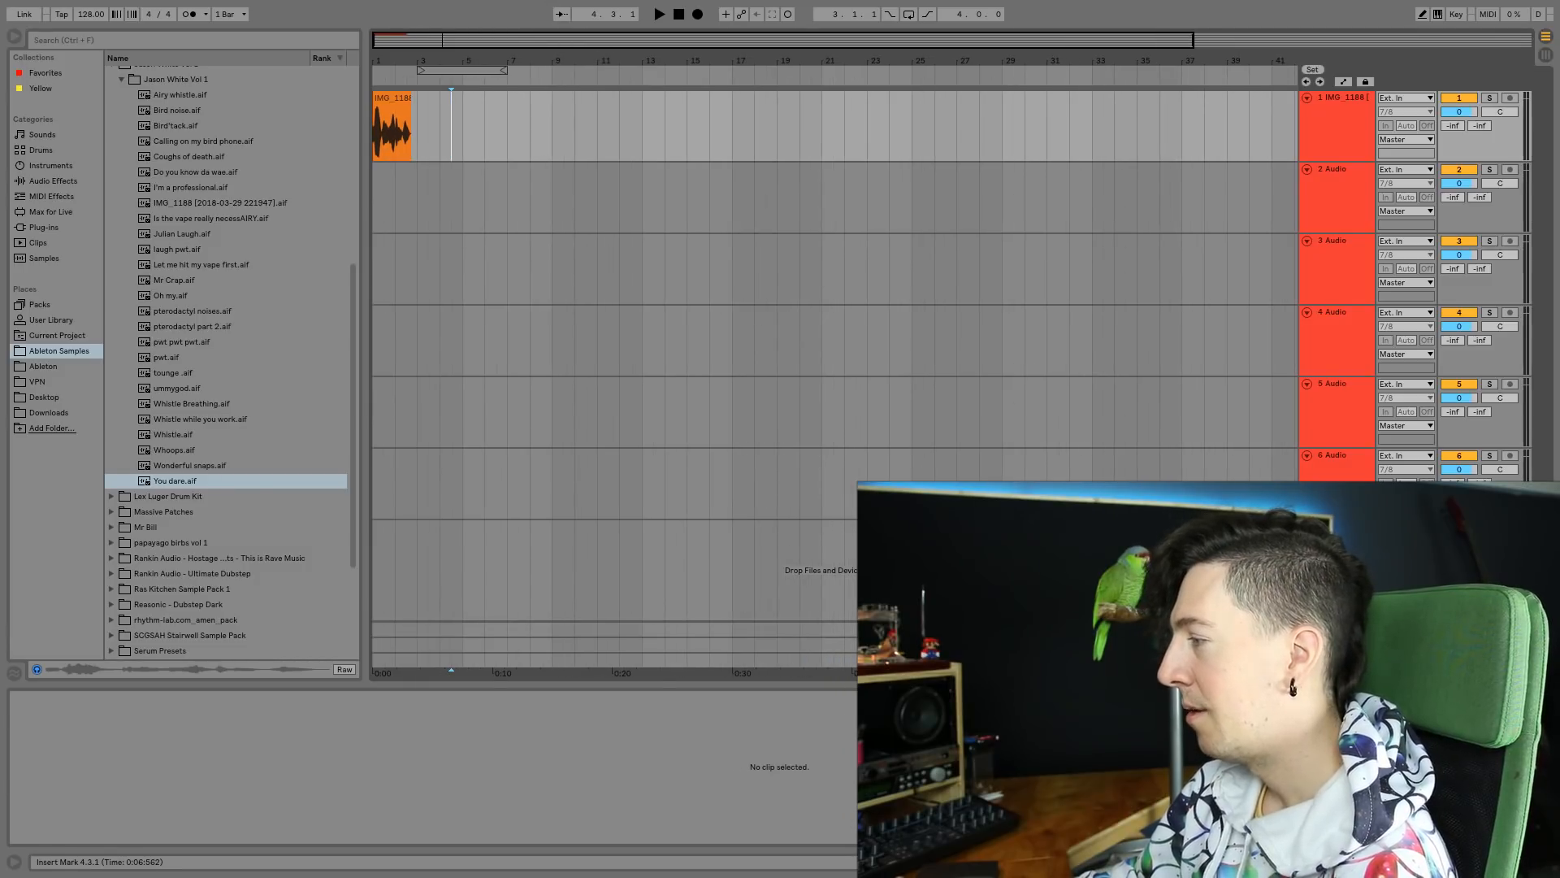
pyautogui.moveTo(1092, 471); pyautogui.dragTo(619, 481)
pyautogui.moveTo(512, 461); pyautogui.dragTo(355, 132)
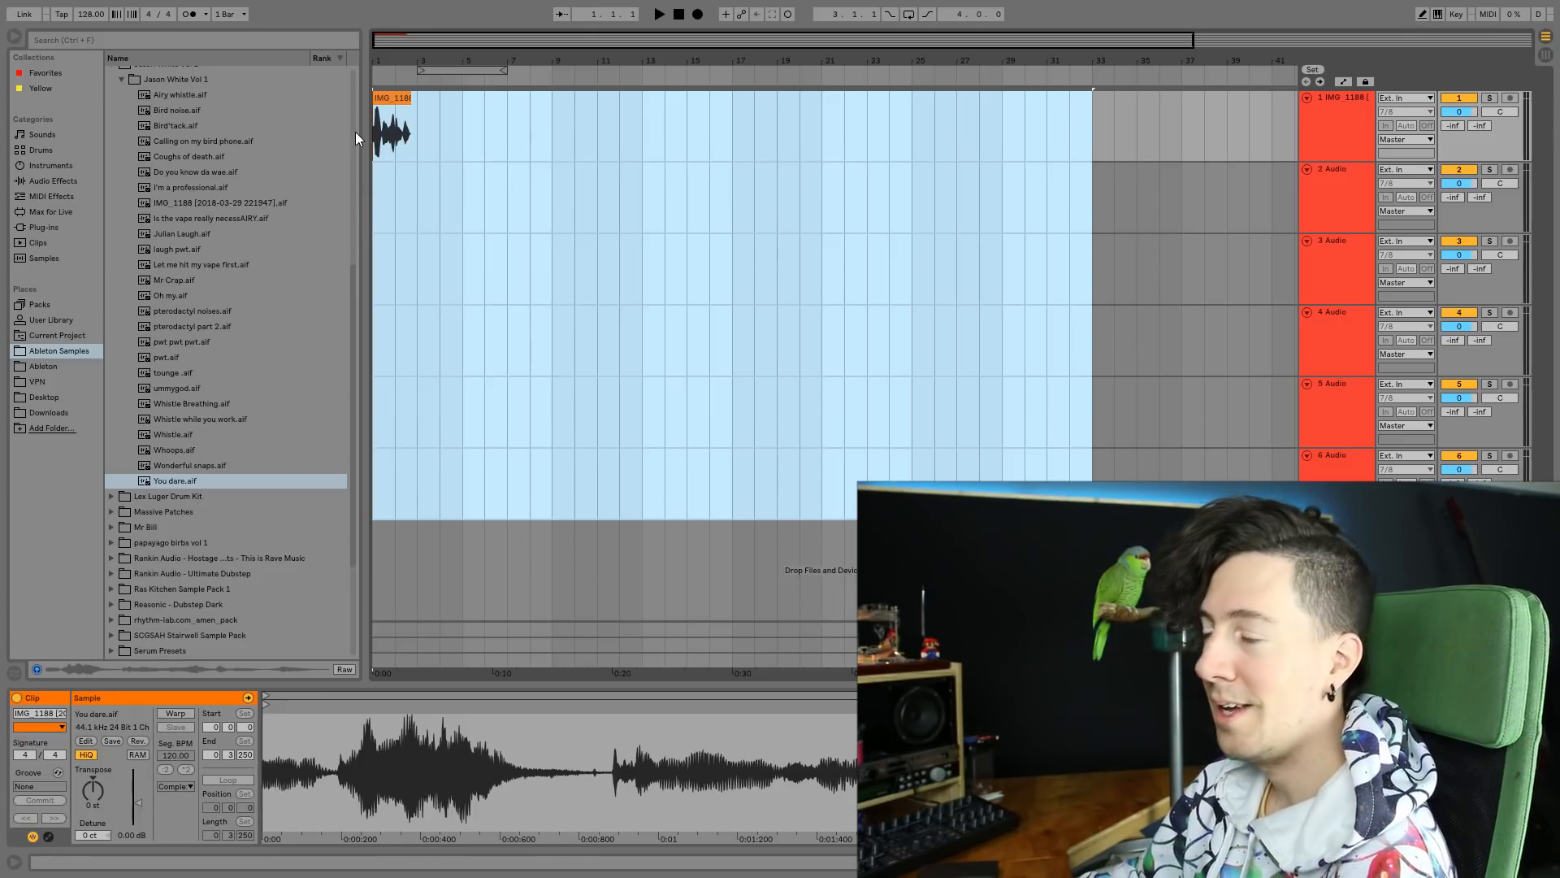
pyautogui.click(413, 185)
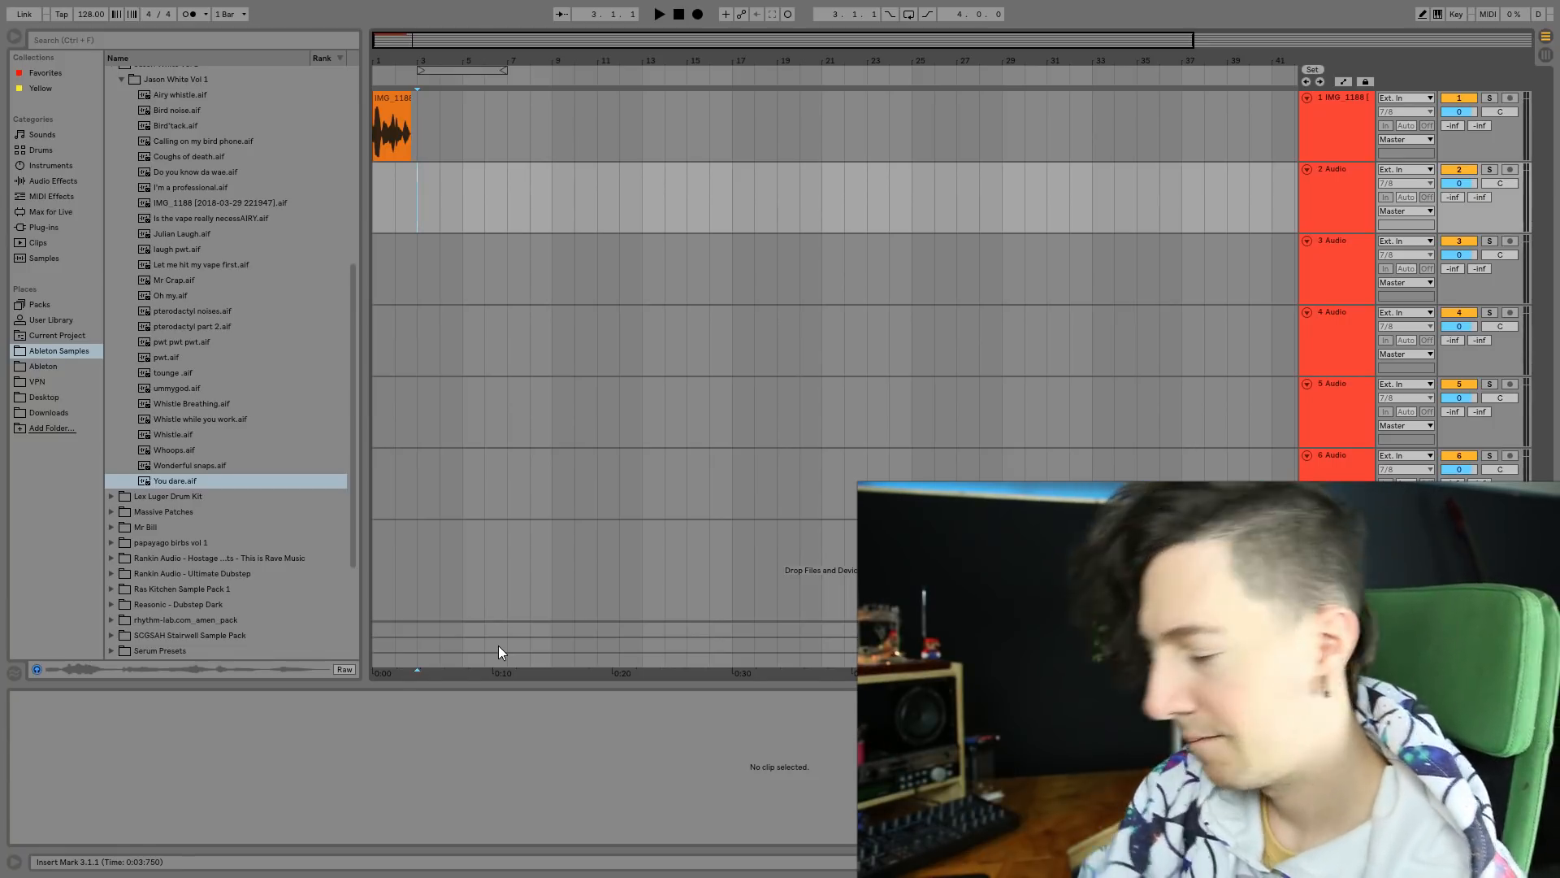
# Play back the first audio track from the start to the end of bar 4.
pyautogui.click(400, 115)
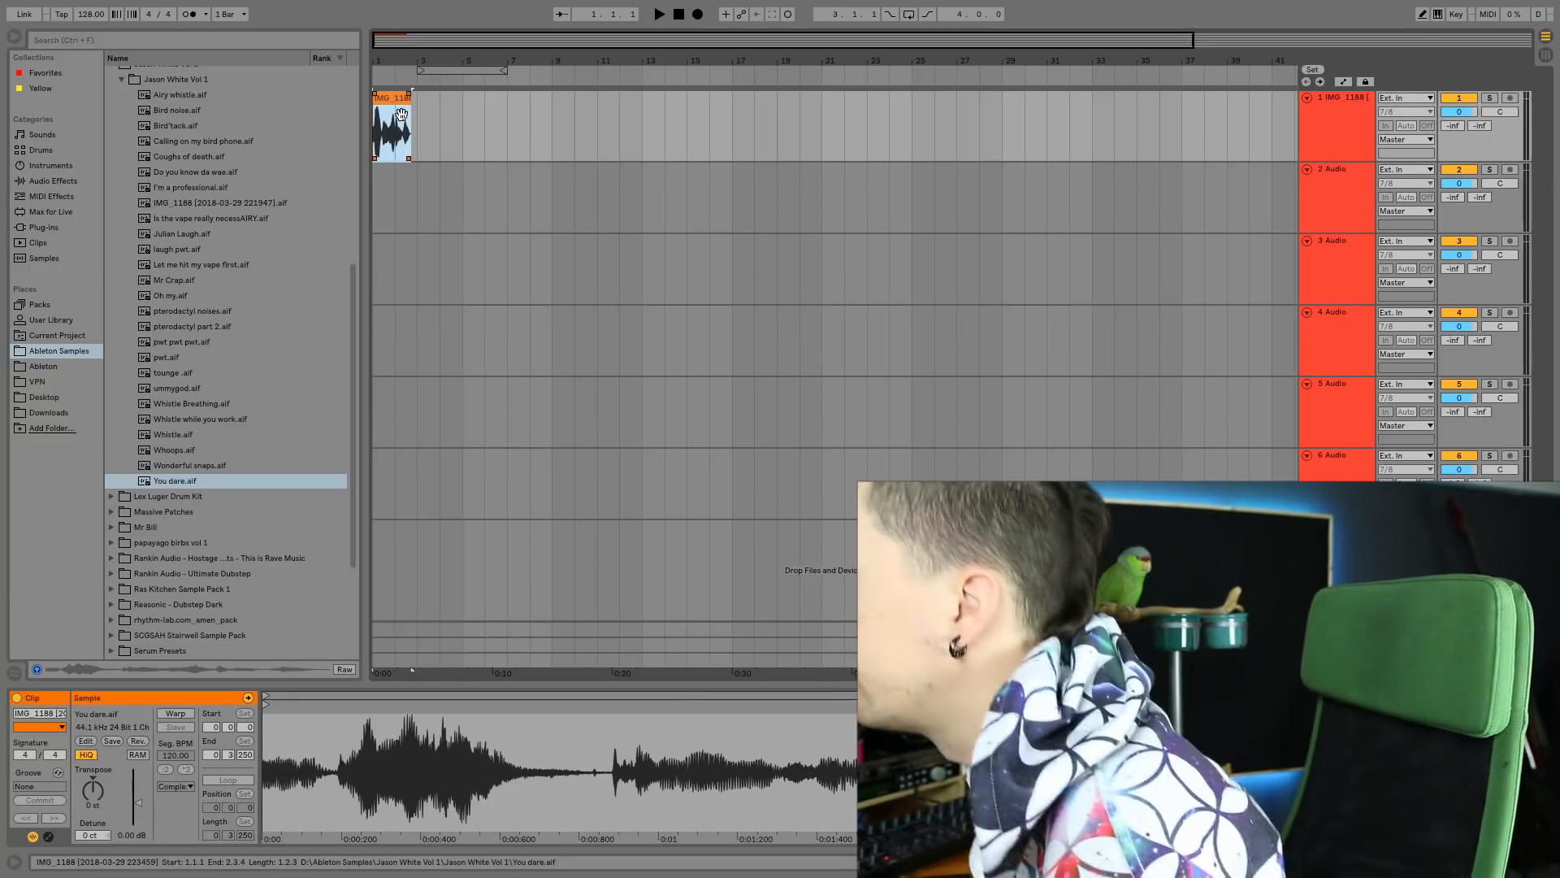
pyautogui.press('space')
pyautogui.moveTo(375, 34); pyautogui.dragTo(364, 30)
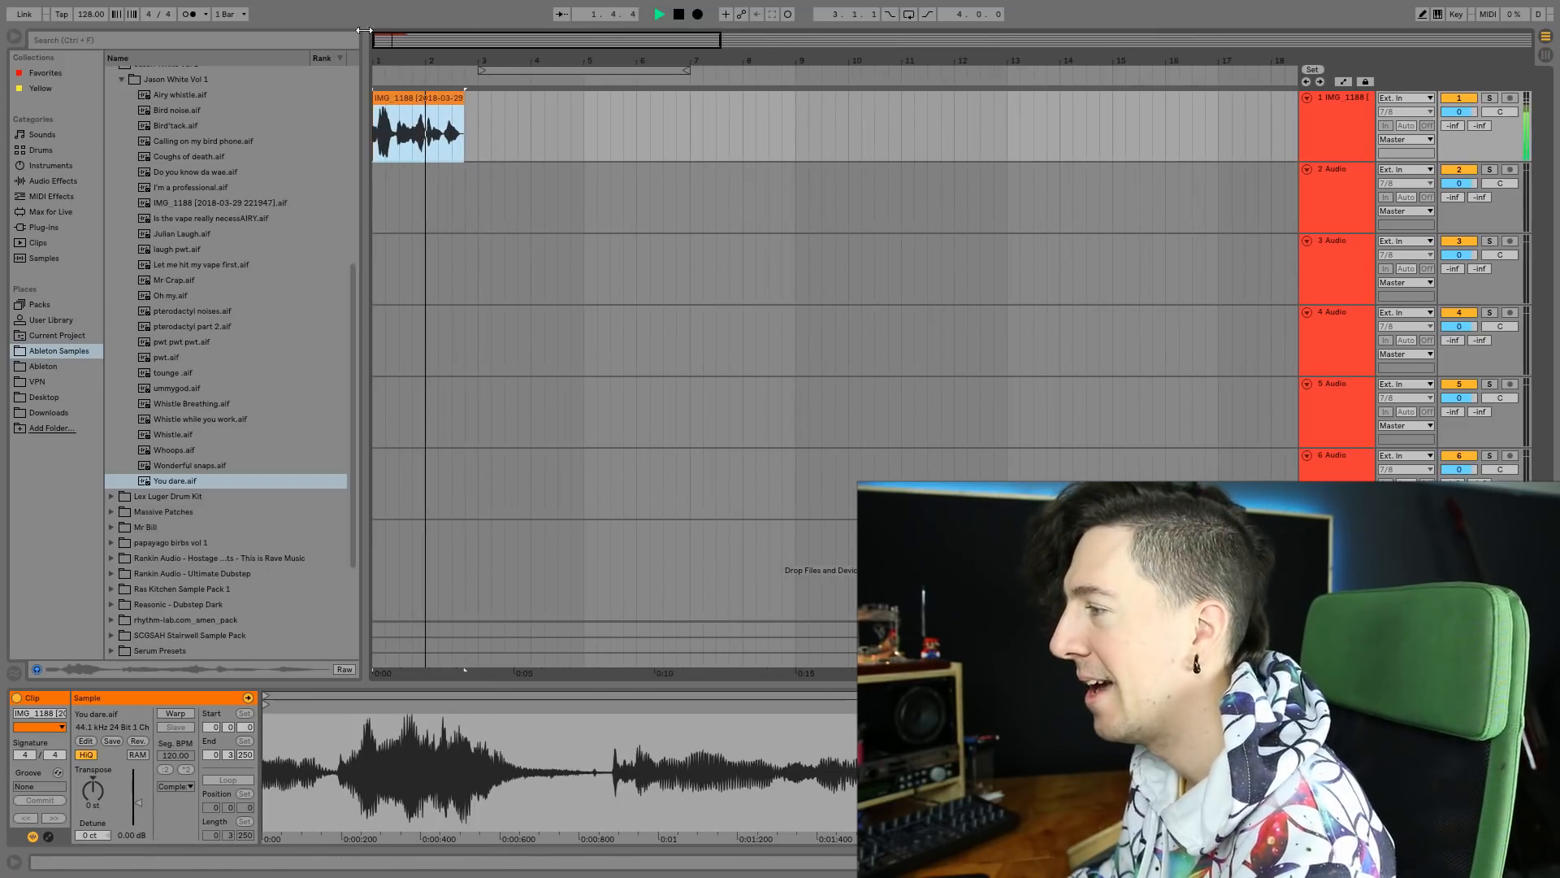
pyautogui.press('space')
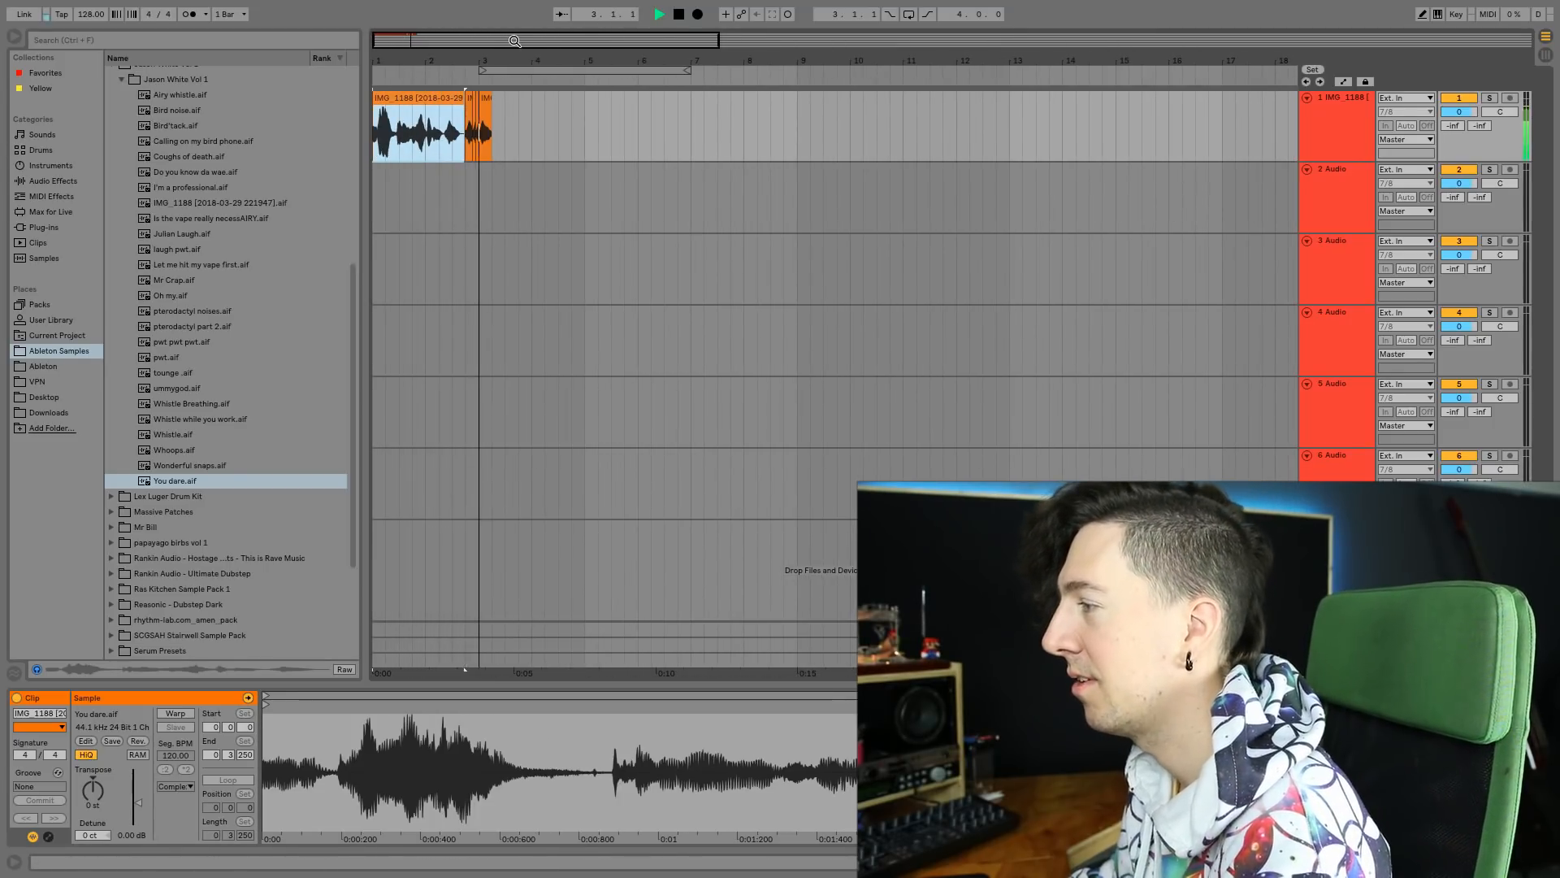
pyautogui.moveTo(514, 40); pyautogui.dragTo(515, 46)
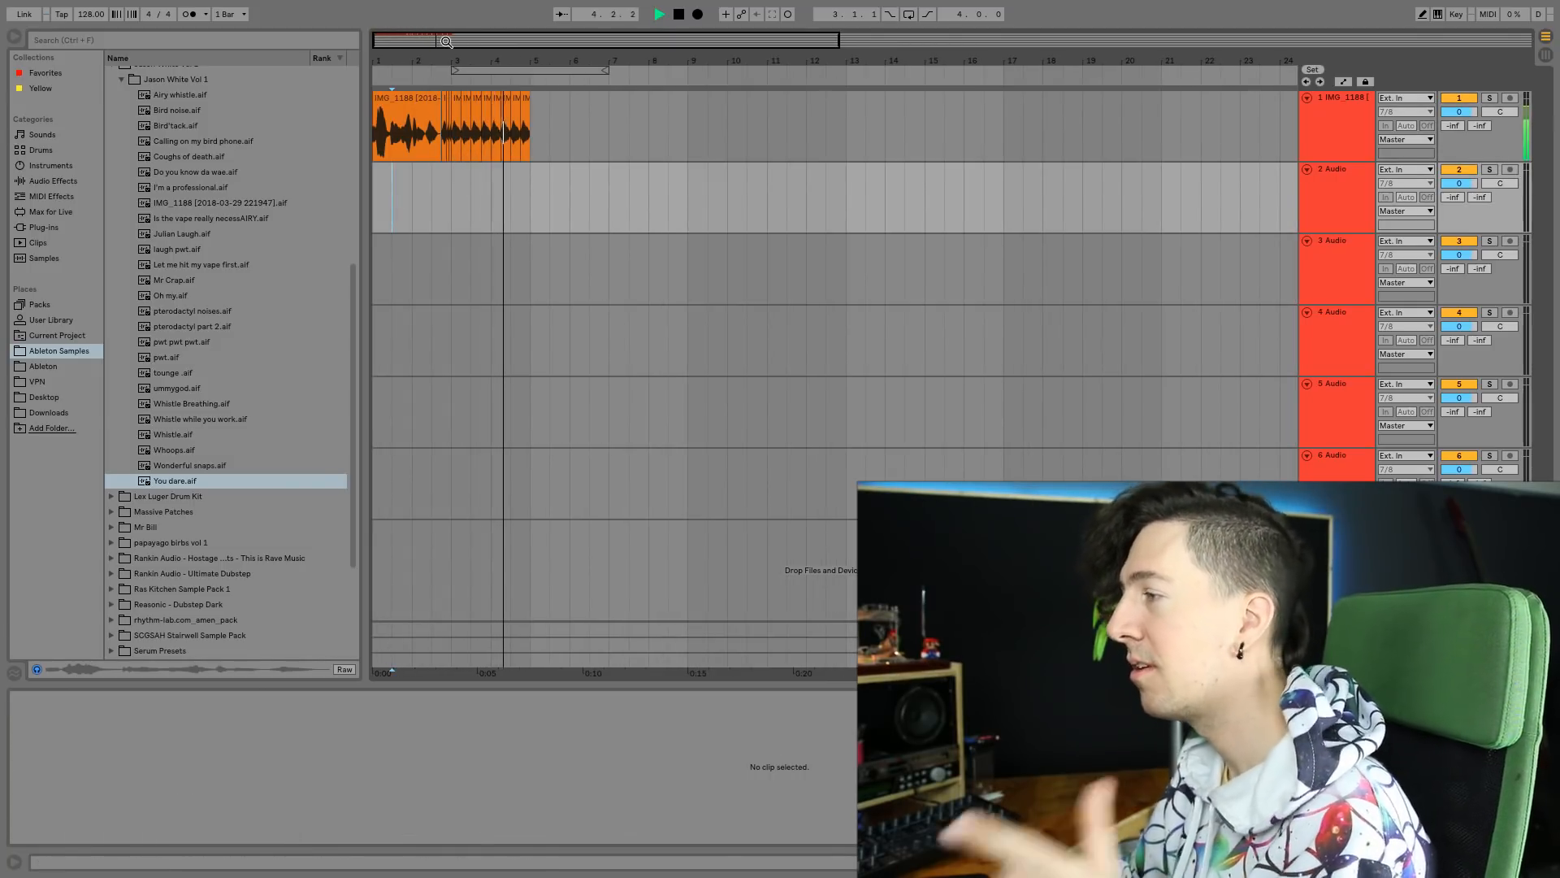
pyautogui.moveTo(446, 42); pyautogui.dragTo(488, 41)
pyautogui.press('space')
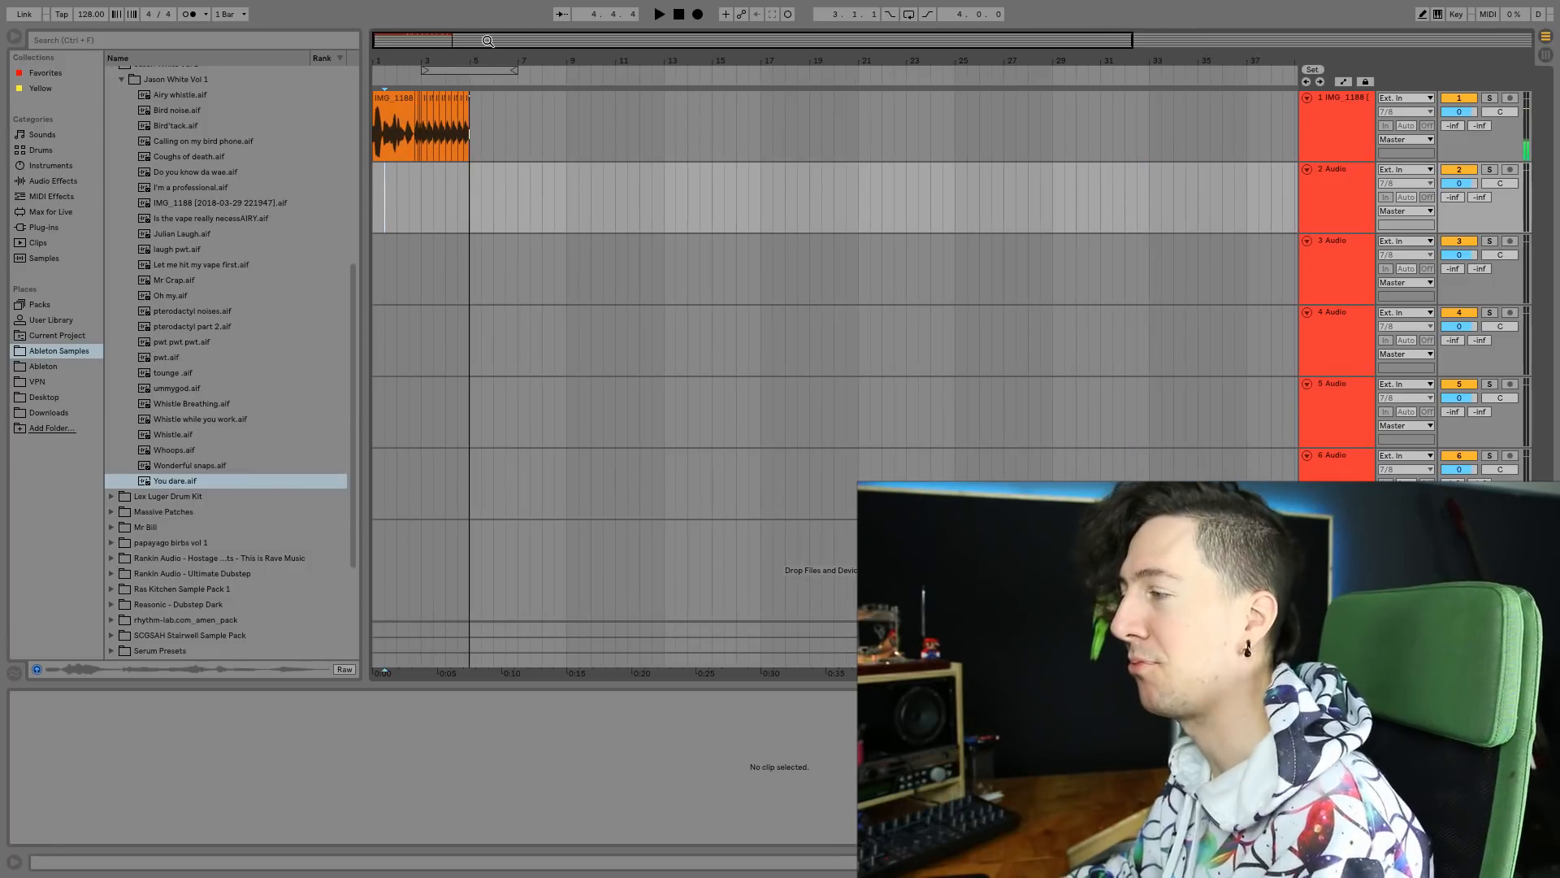
# Audition samples from the upper part of the pack, including Bird noise.aif, Airy whistle.aif and Coughs of death.aif.
pyautogui.scroll(4, 262, 307)
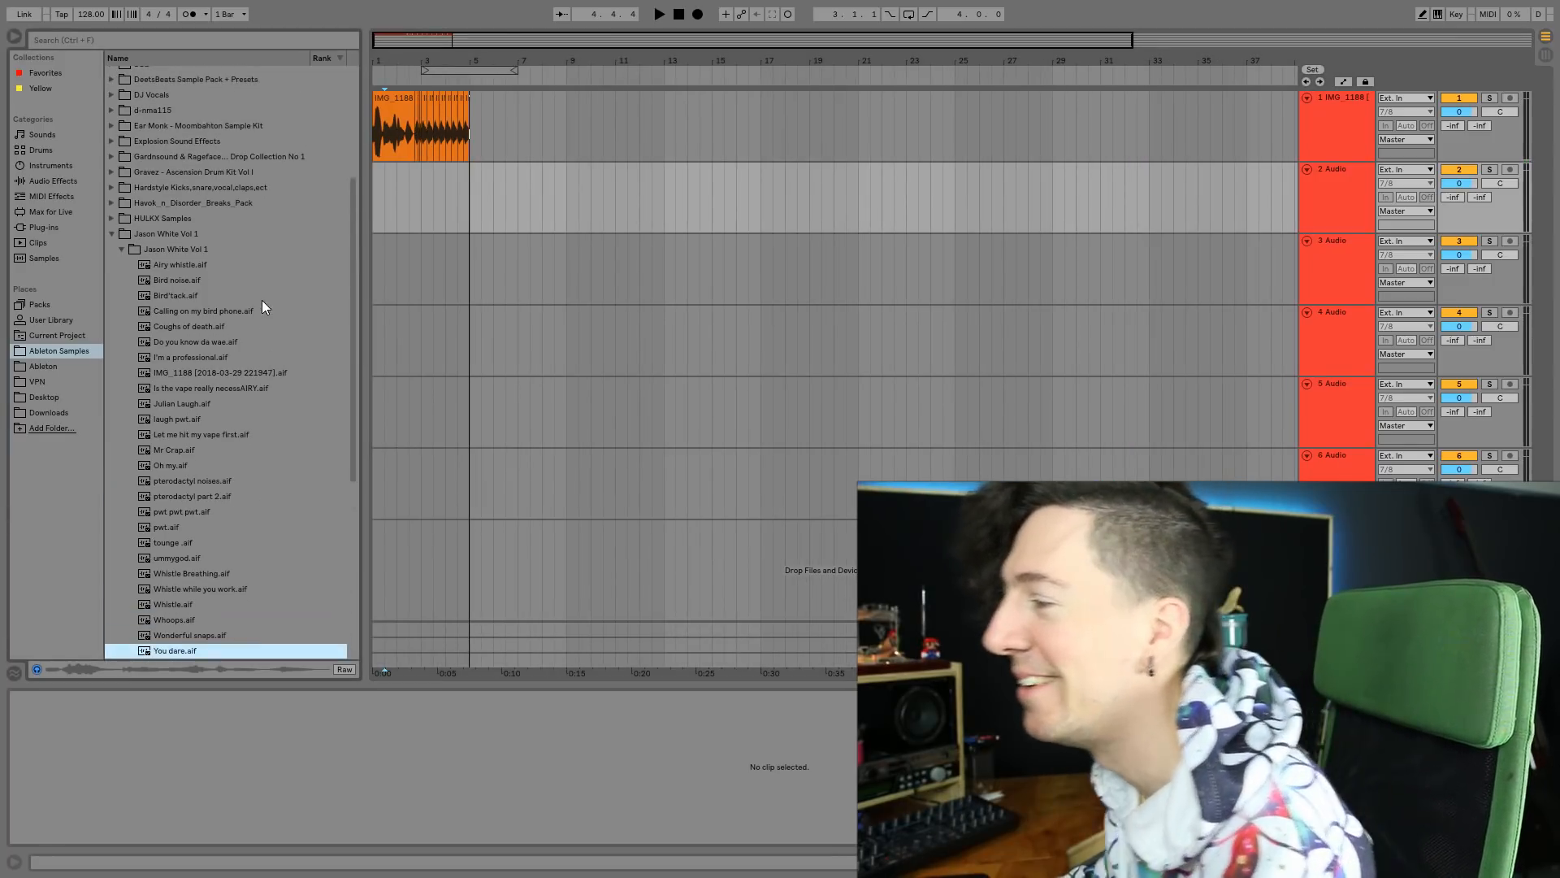
pyautogui.click(227, 278)
pyautogui.press('Up')
pyautogui.click(289, 326)
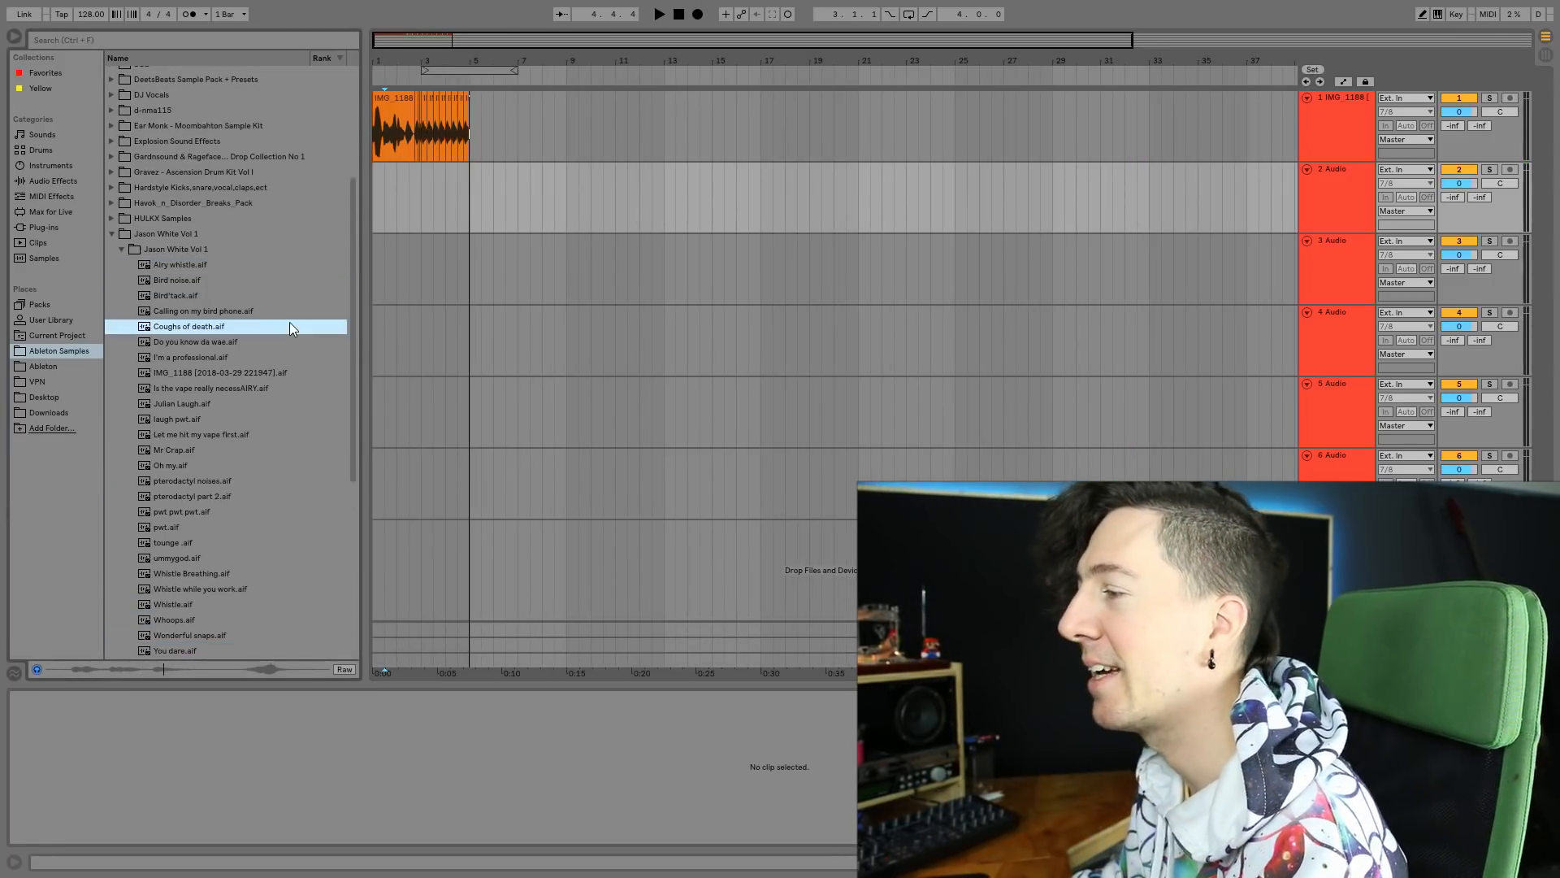
pyautogui.click(247, 310)
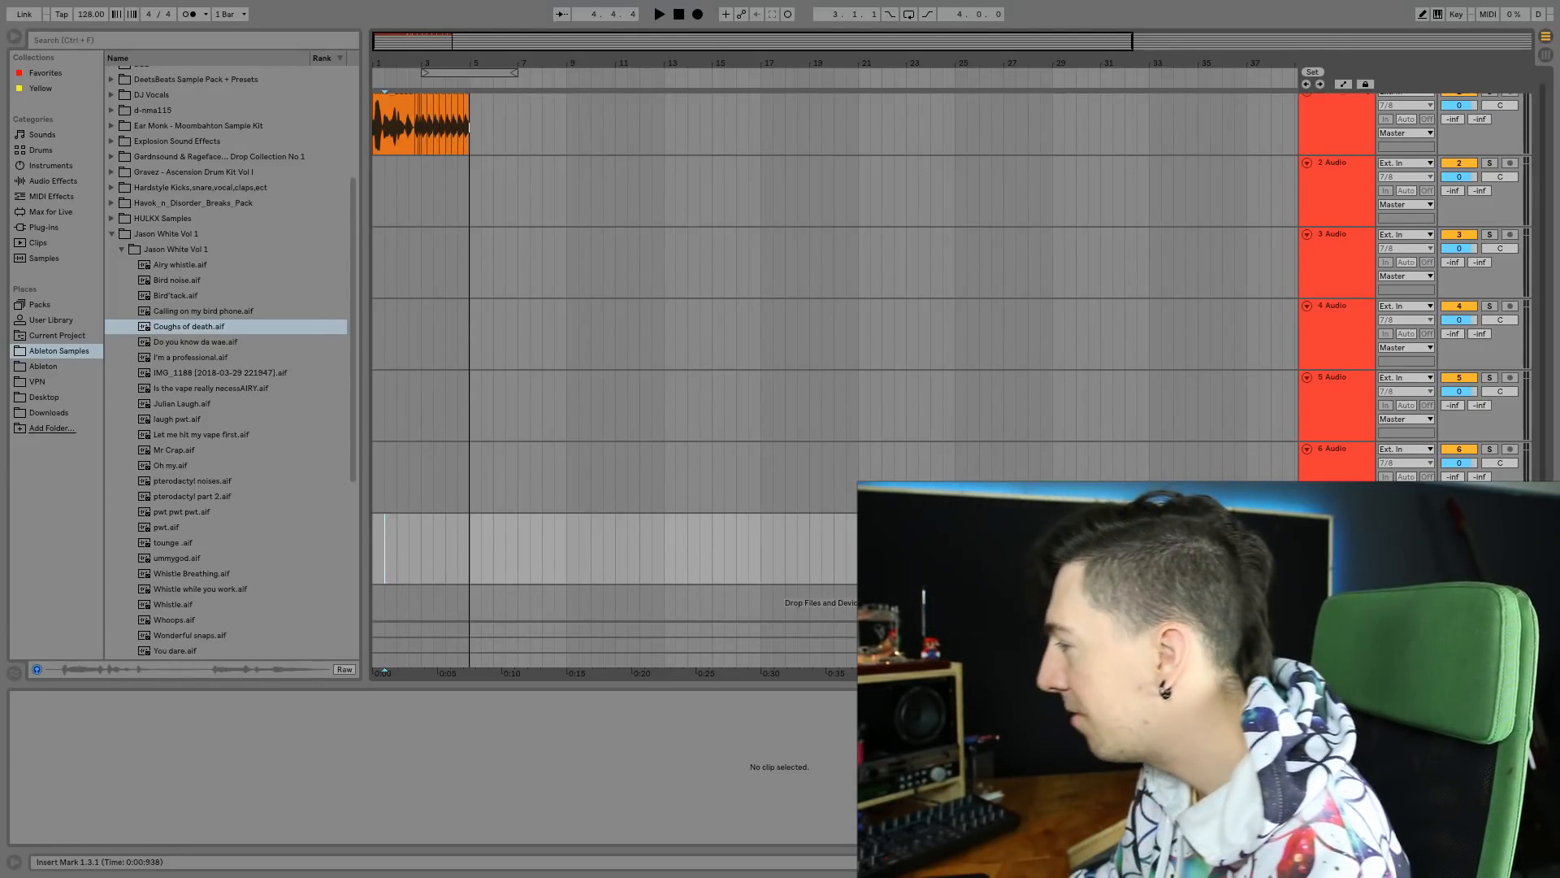
pyautogui.click(56, 181)
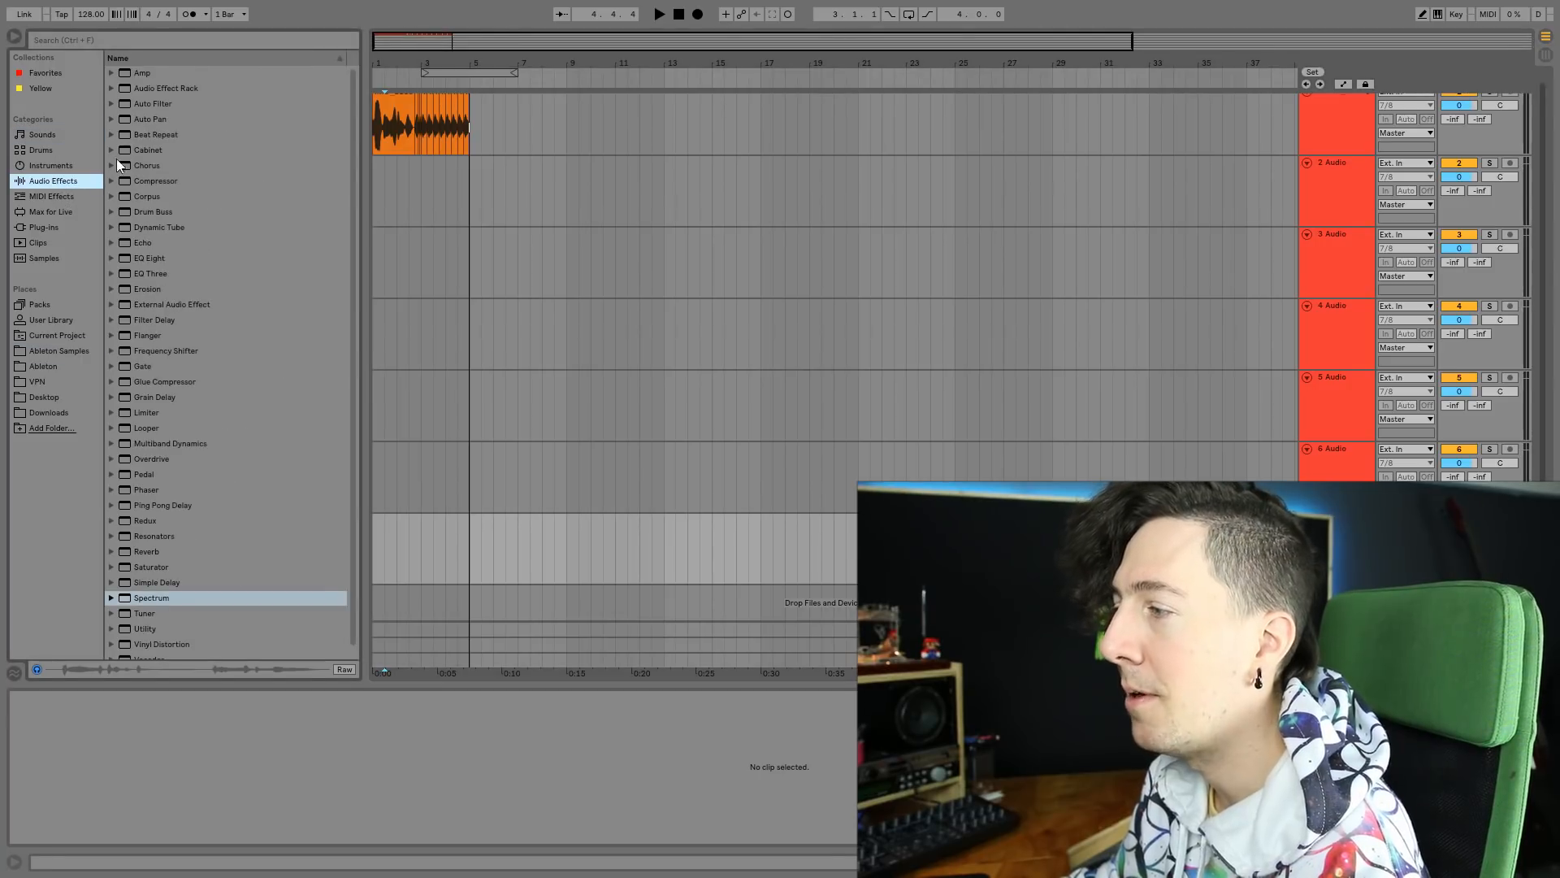
pyautogui.scroll(-1, 186, 210)
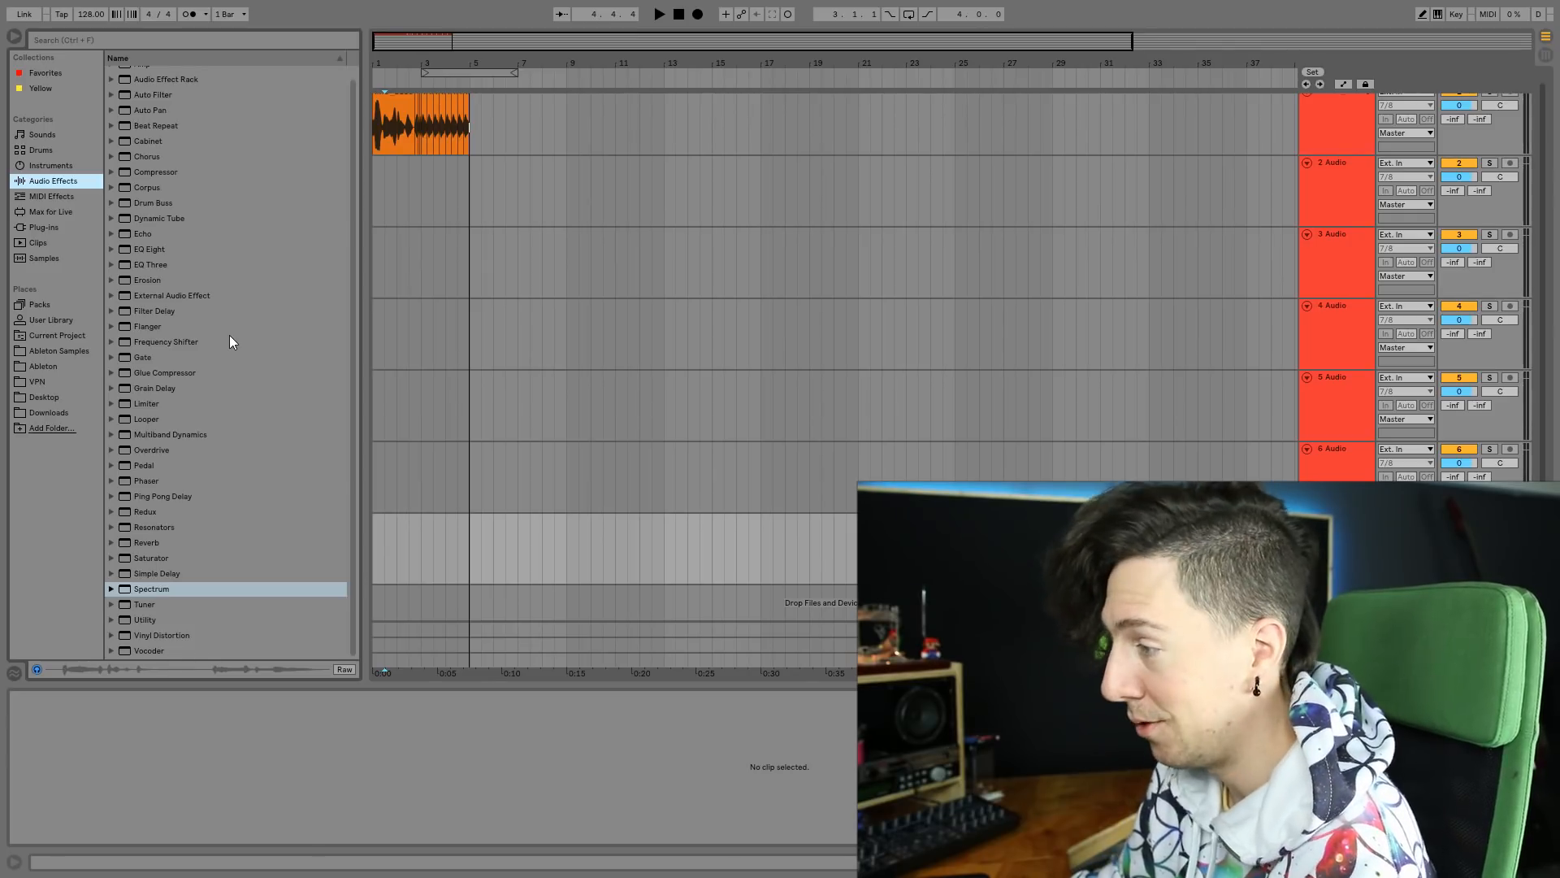
pyautogui.scroll(1, 182, 554)
pyautogui.click(182, 553)
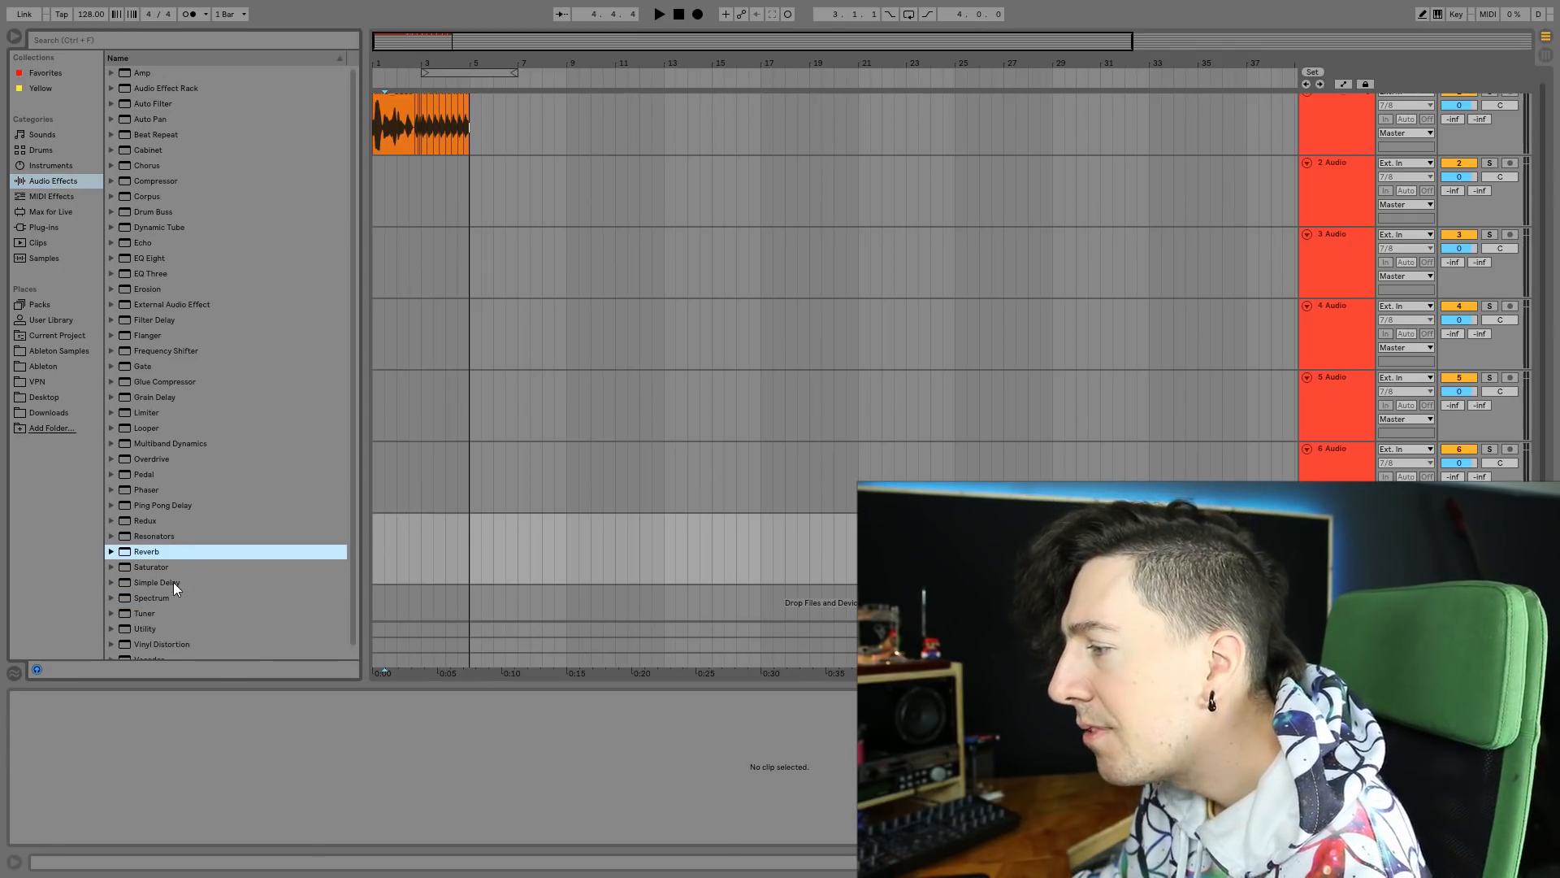
pyautogui.click(173, 582)
pyautogui.click(169, 554)
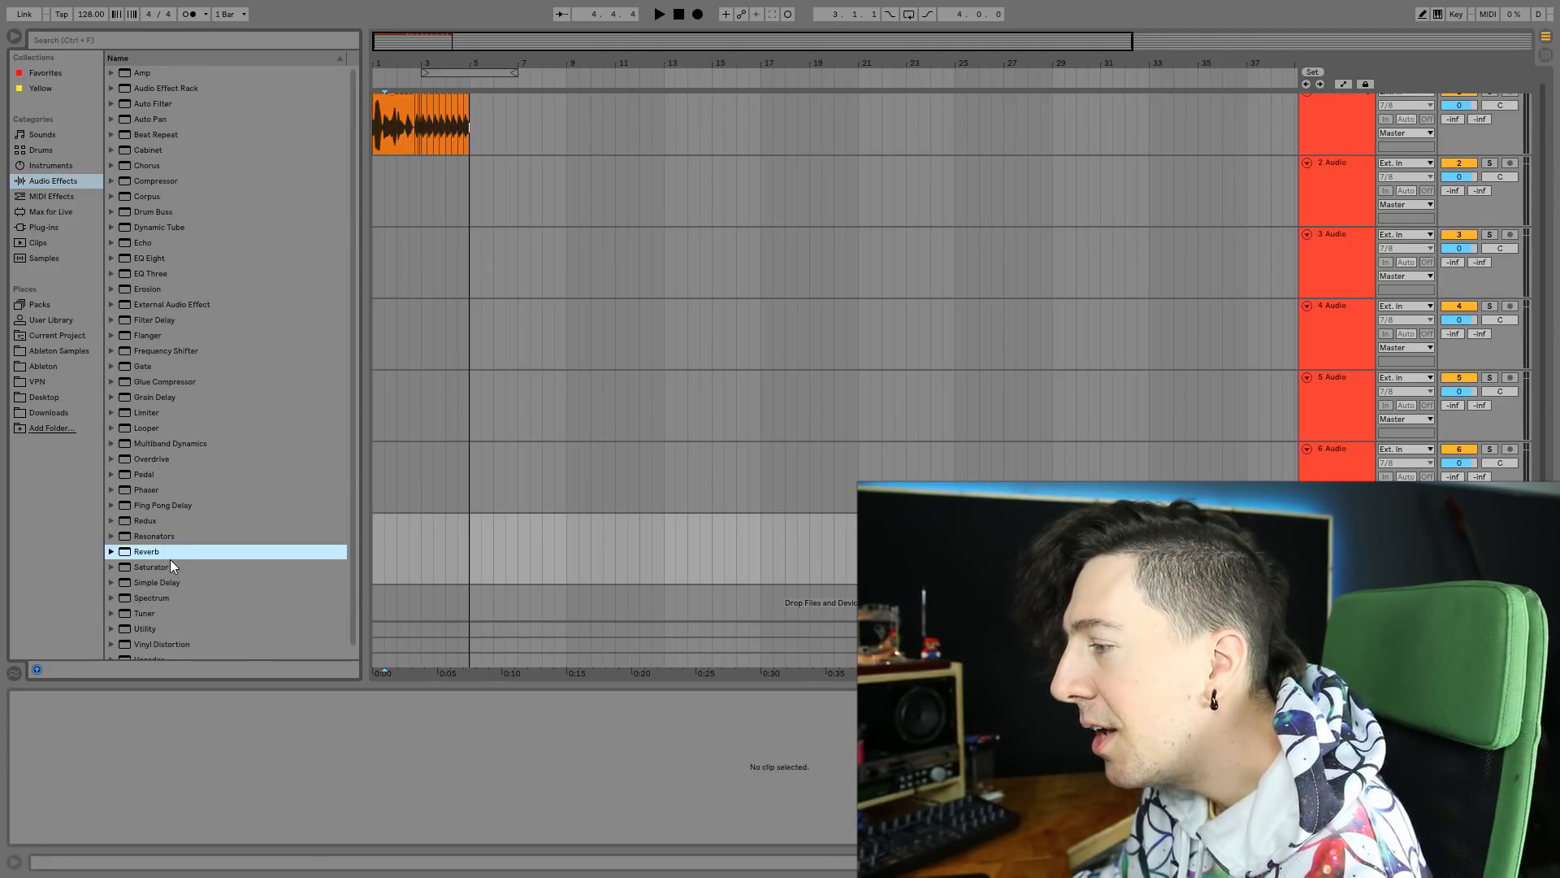
# Load a Sampler with Coughs of death.aif on the MIDI track and create a looped two-bar MIDI clip from bar 3 to bar 5.
pyautogui.click(73, 165)
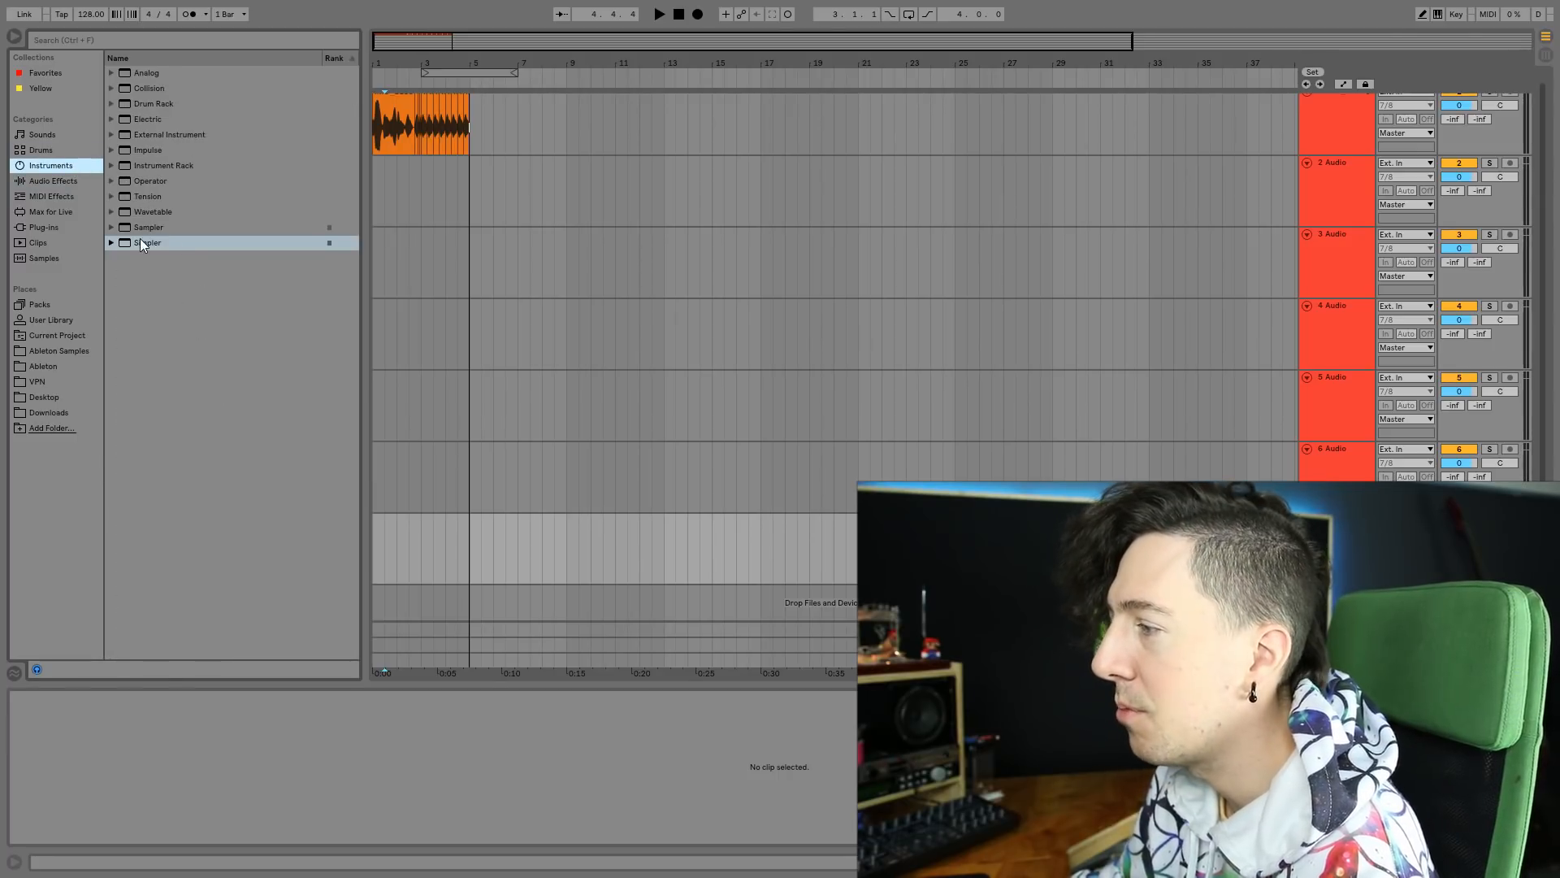
pyautogui.moveTo(142, 227); pyautogui.dragTo(573, 551)
pyautogui.moveTo(448, 542); pyautogui.dragTo(588, 543)
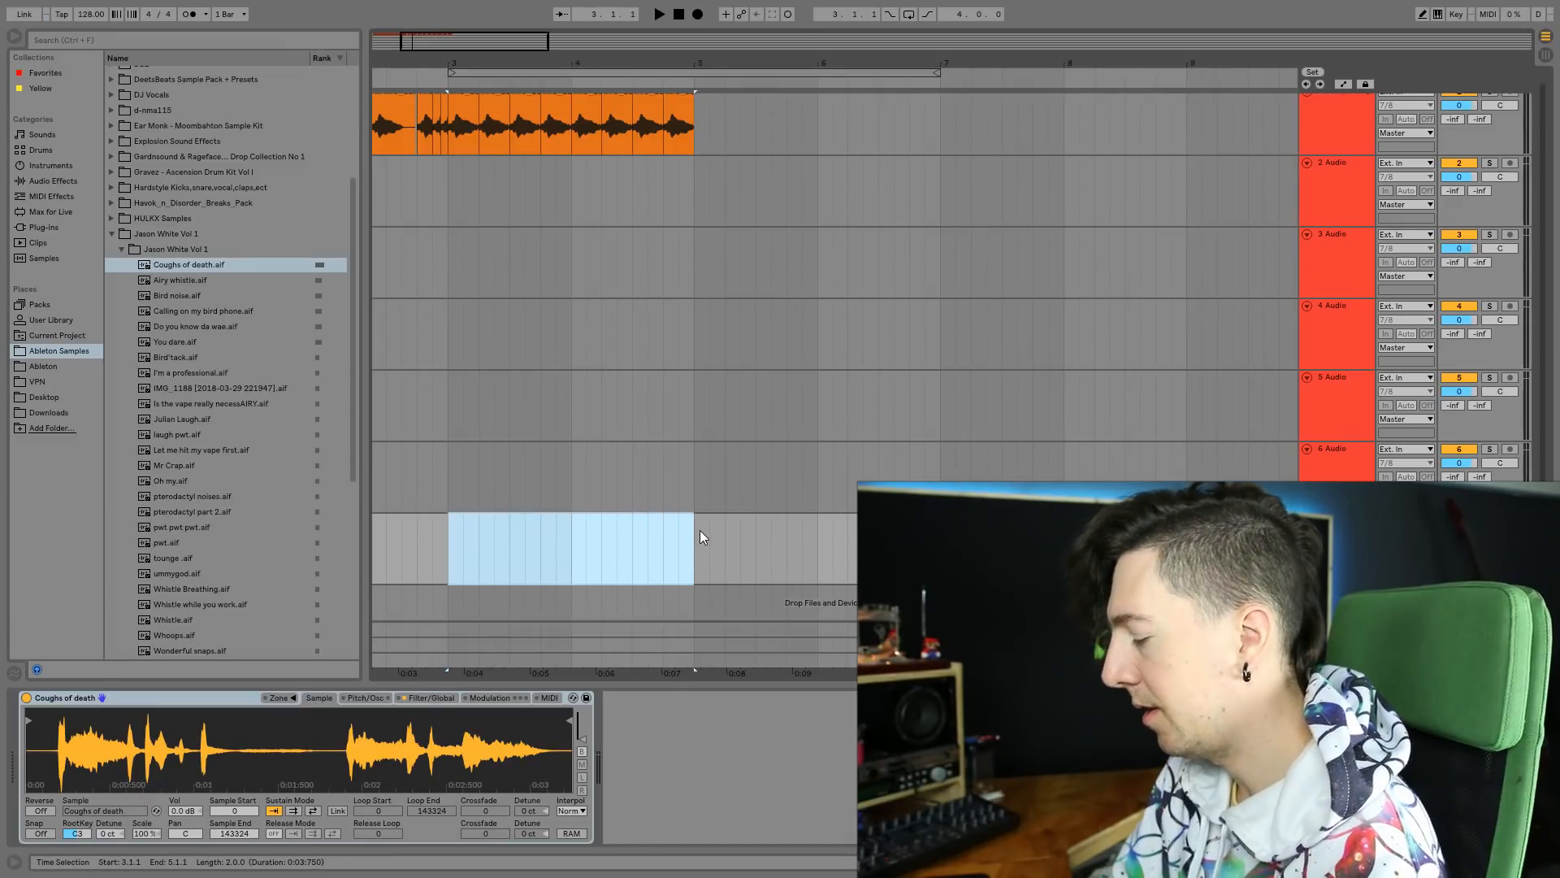
pyautogui.hotkey('ctrl', 'l')
pyautogui.hotkey('ctrl', 'shift', 'm')
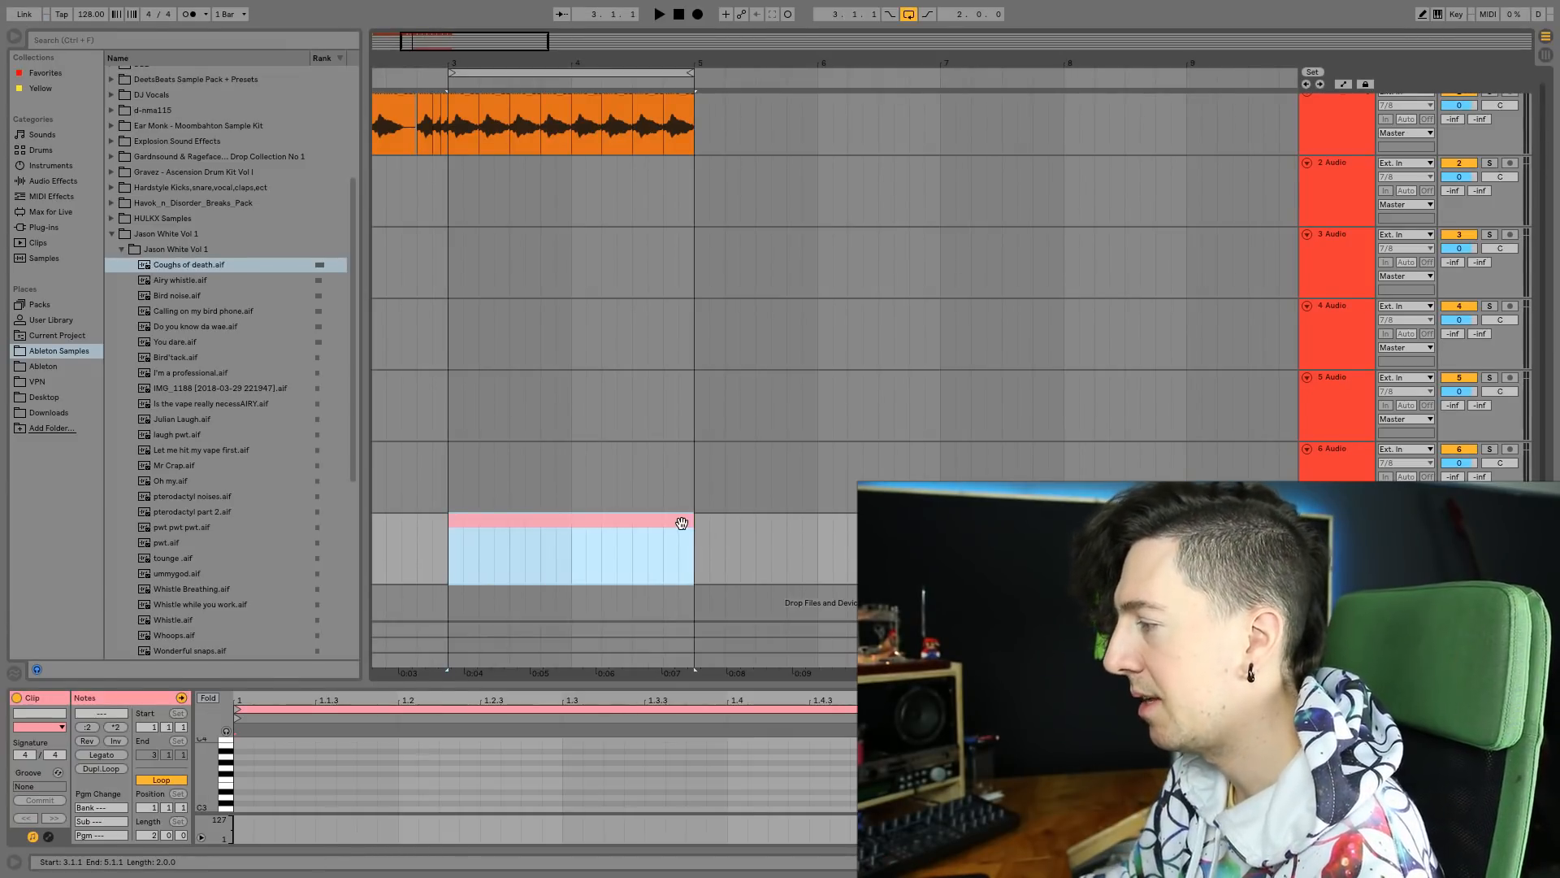
# Fill the new MIDI clip with back-to-back quarter-note C3 notes across both bars.
pyautogui.click(681, 522)
pyautogui.moveTo(762, 676); pyautogui.dragTo(498, 398)
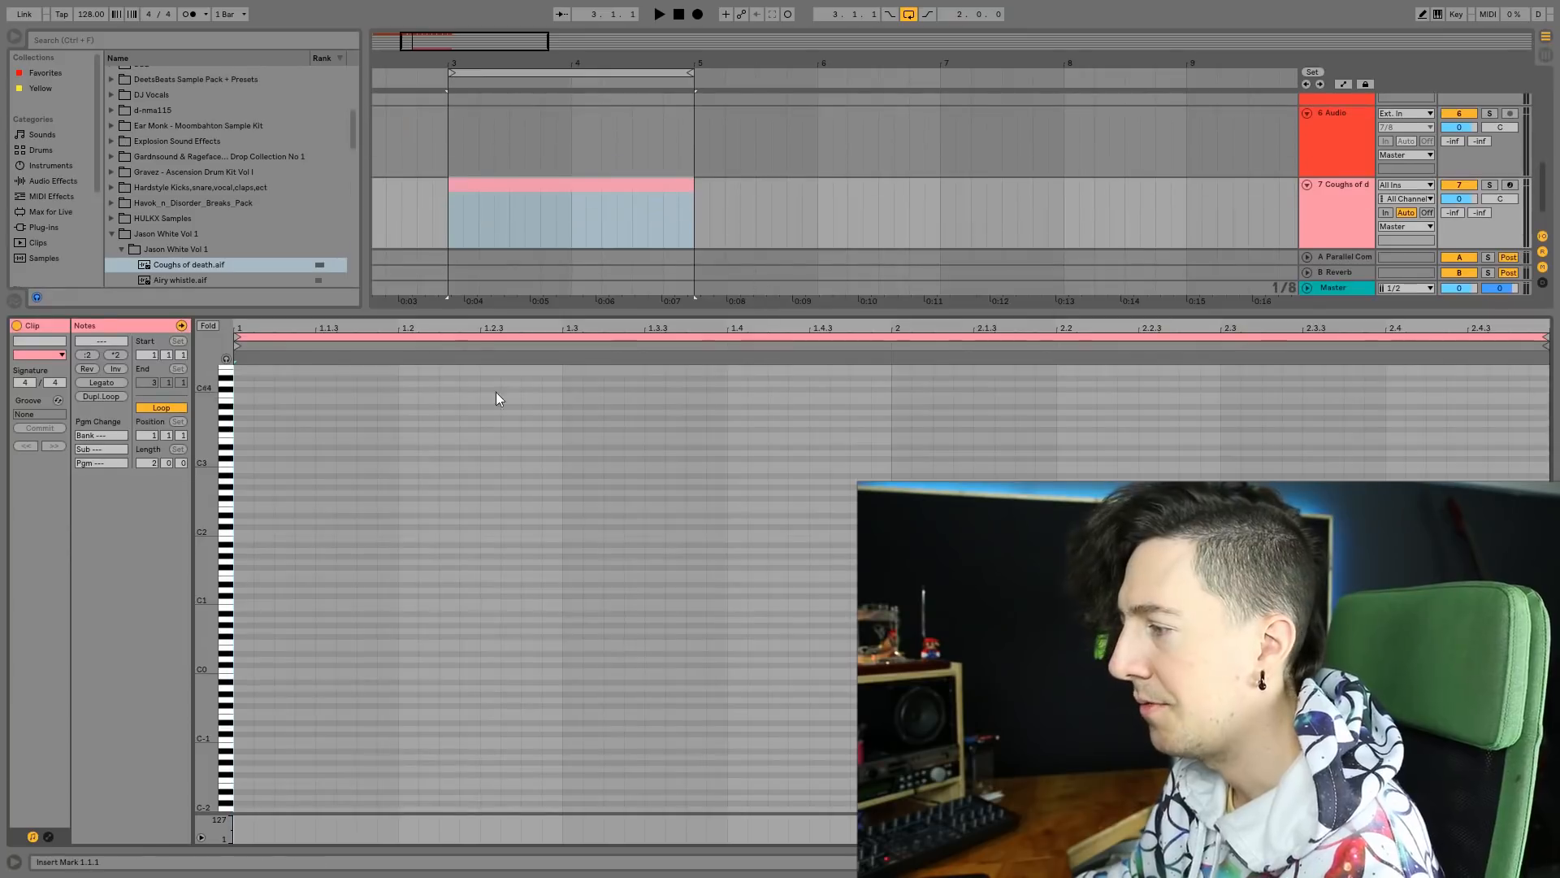
pyautogui.doubleClick(247, 464)
pyautogui.moveTo(274, 464); pyautogui.dragTo(396, 463)
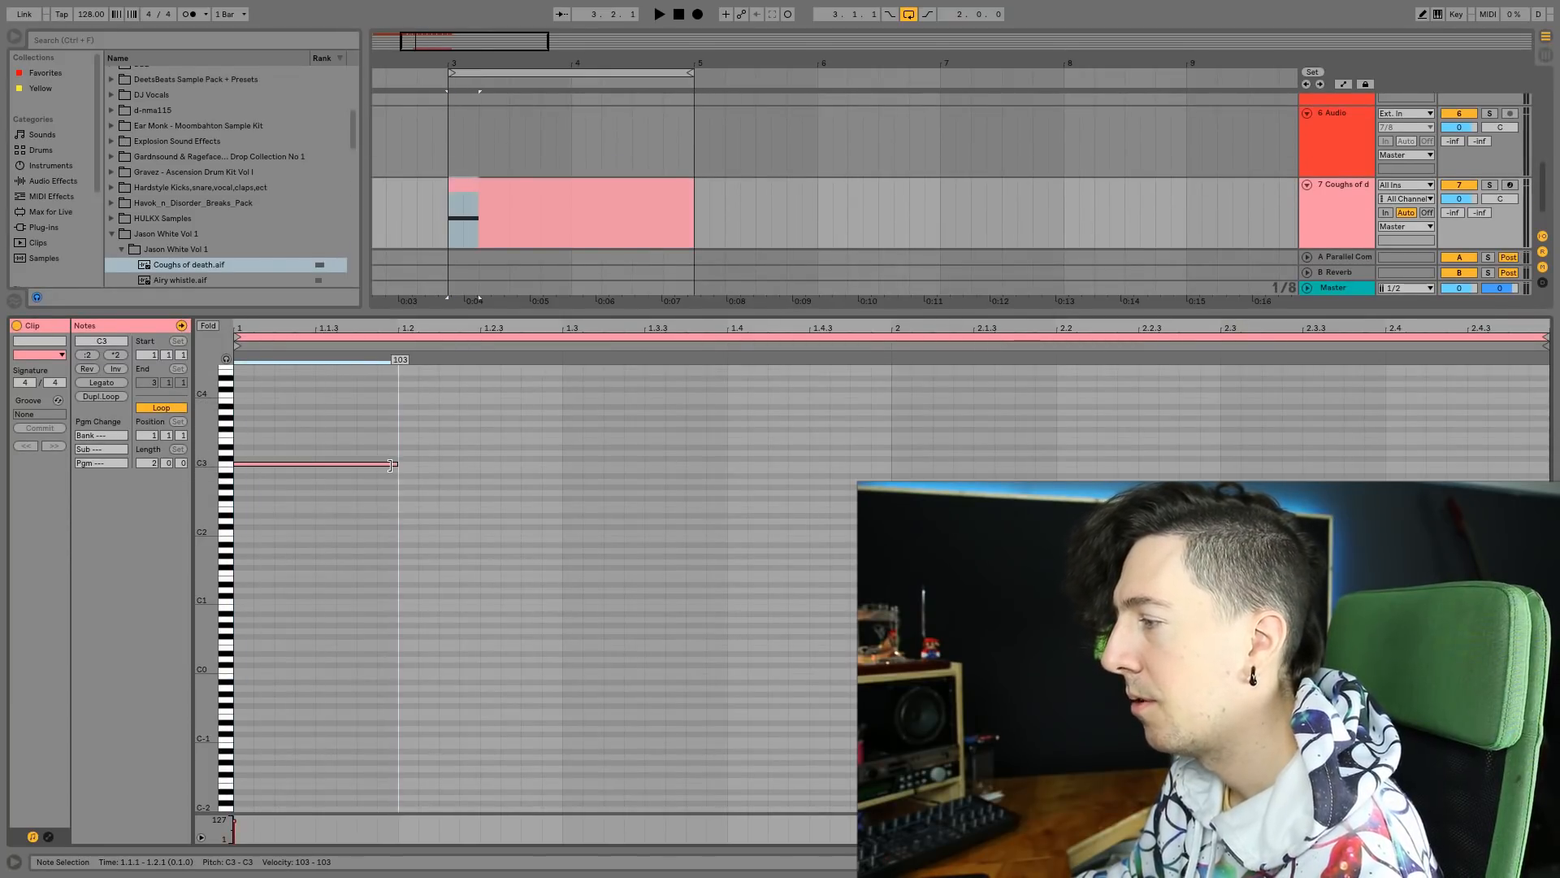
pyautogui.hotkey('ctrl', 'd')
pyautogui.hotkey('ctrl', 'd')
pyautogui.hotkey('ctrl', 'd')
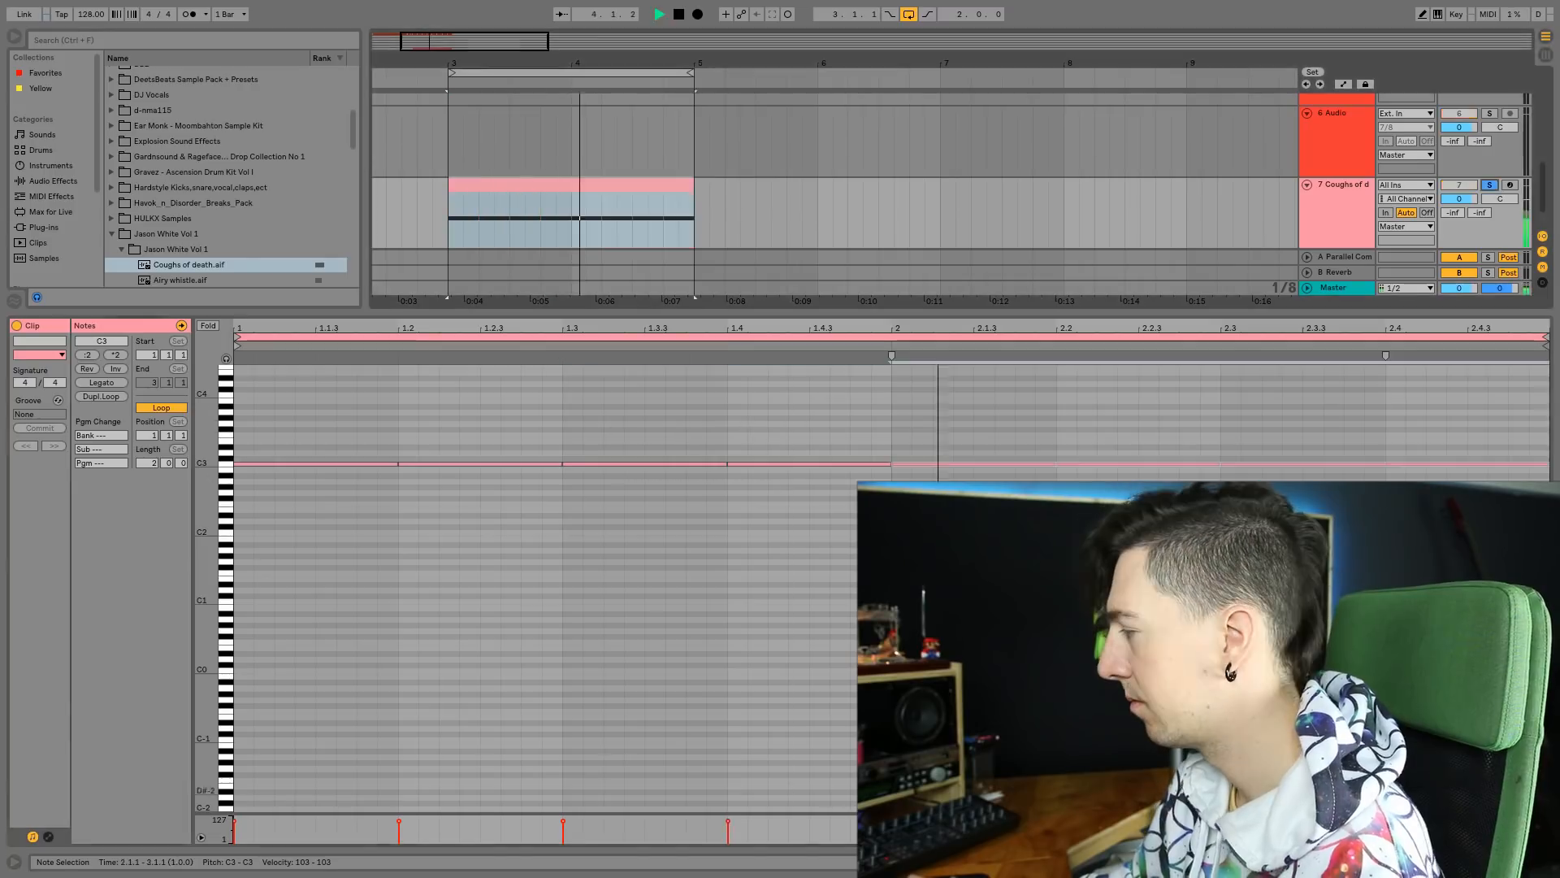
# Trim the Sampler's playback region of Coughs of death to samples 114676–122029.
pyautogui.hotkey('shift', 'Tab')
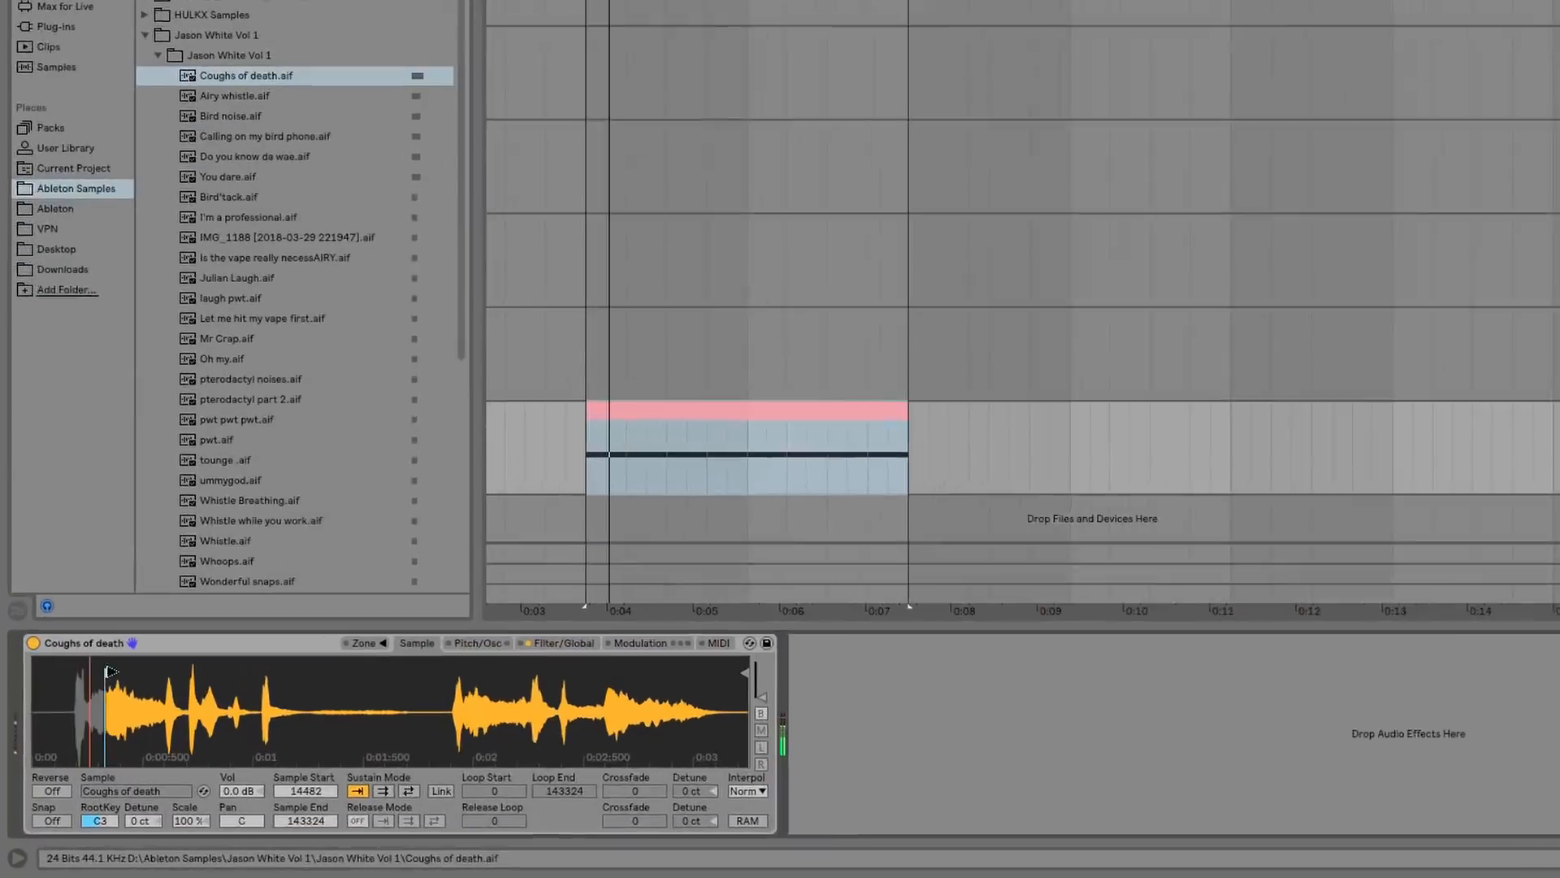
pyautogui.moveTo(28, 720); pyautogui.dragTo(61, 718)
# Add an EQ Eight after the Sampler, make band 4 a low-frequency high cut and raise band 1 to 15 dB at 316 Hz.
pyautogui.moveTo(116, 573); pyautogui.dragTo(896, 562)
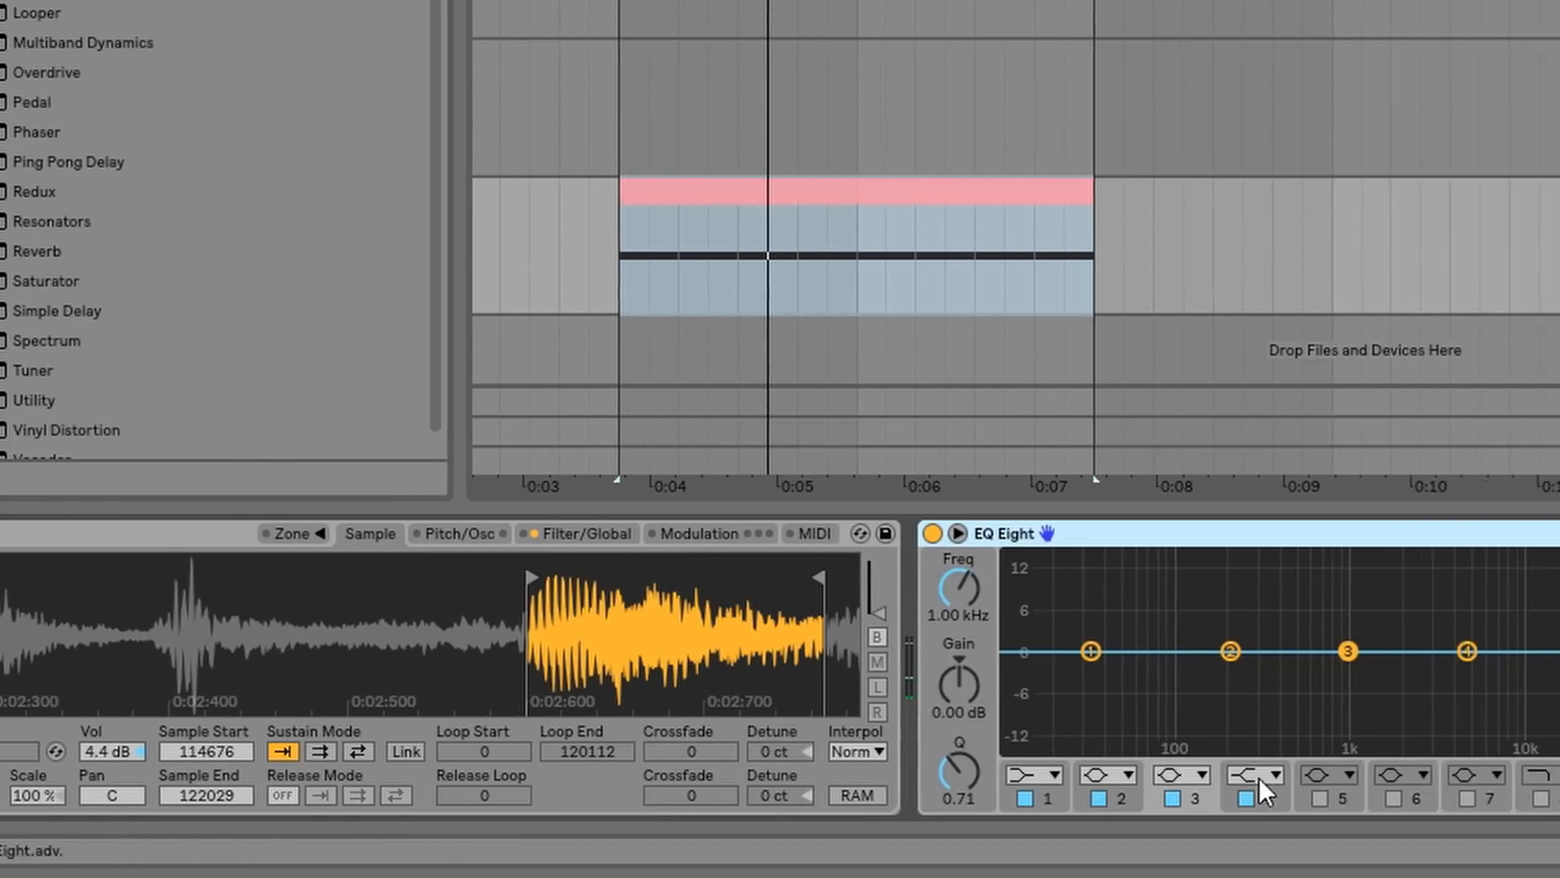
pyautogui.click(1497, 776)
pyautogui.click(1050, 731)
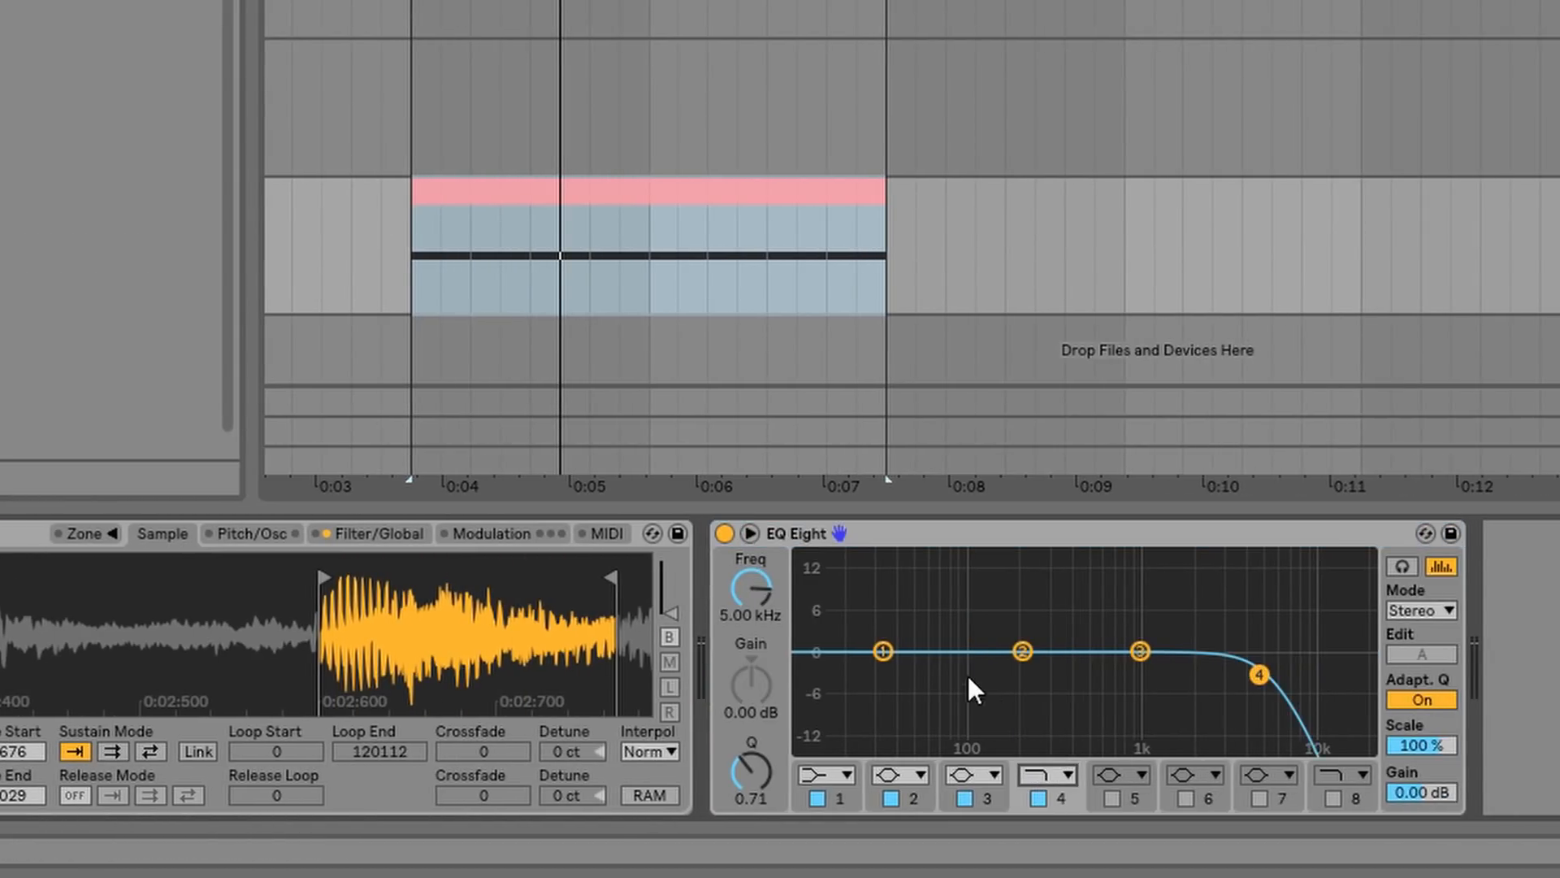
pyautogui.moveTo(734, 588); pyautogui.dragTo(734, 663)
pyautogui.moveTo(1004, 674); pyautogui.dragTo(1049, 674)
pyautogui.moveTo(883, 650); pyautogui.dragTo(1055, 557)
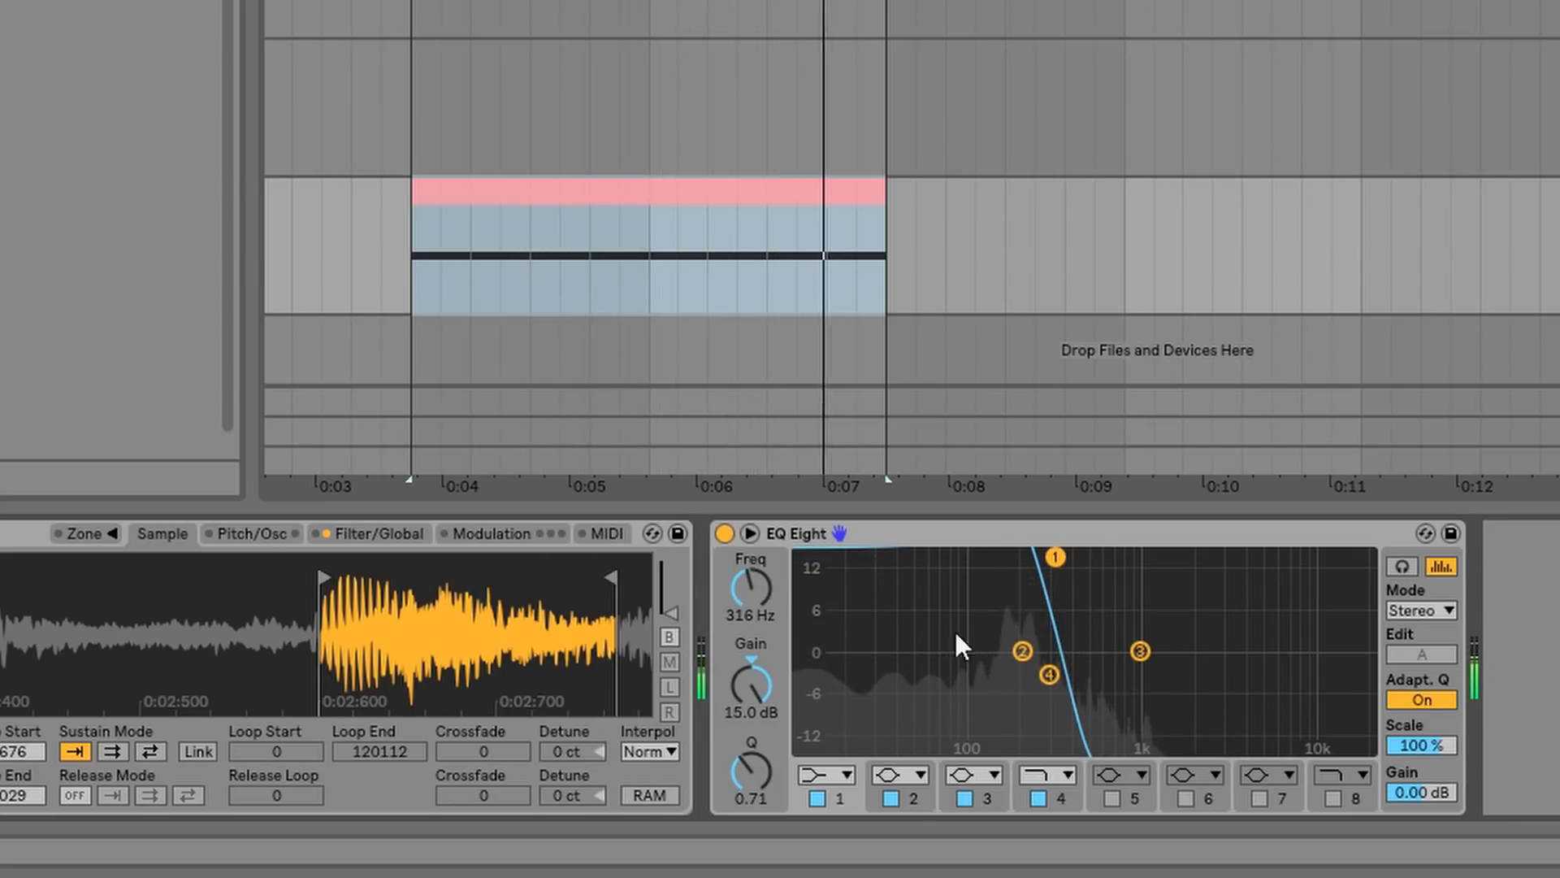
# Narrow the Sampler's playback region to samples 115765–115990 and raise its root key.
pyautogui.moveTo(612, 578); pyautogui.dragTo(433, 576)
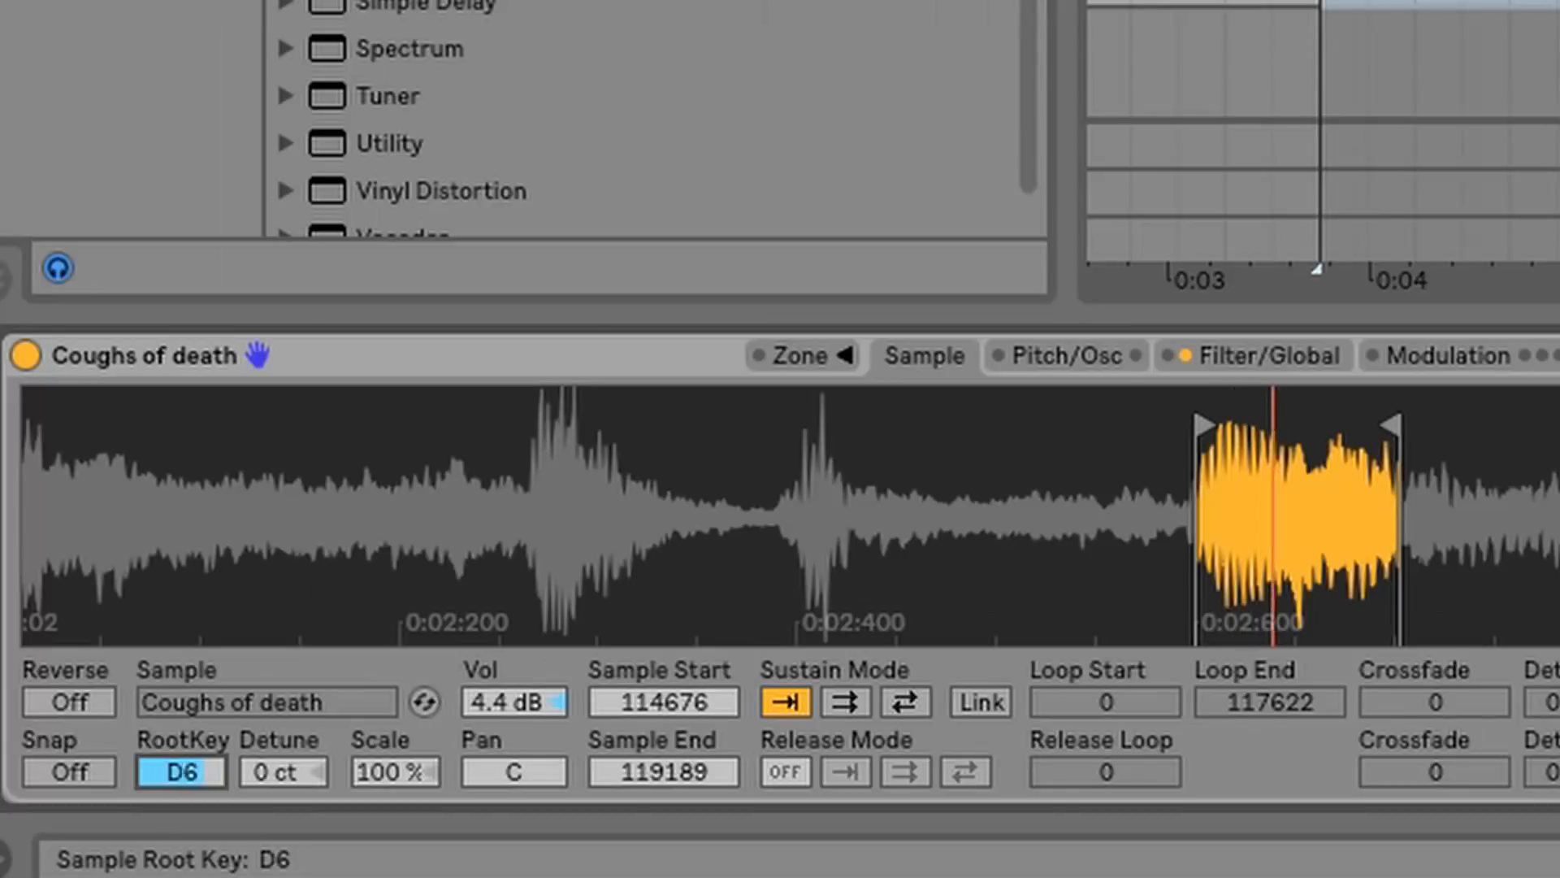
pyautogui.moveTo(182, 771)
pyautogui.mouseDown()
pyautogui.moveTo(182, 817)
pyautogui.moveTo(182, 768)
pyautogui.moveTo(193, 782)
pyautogui.mouseUp()
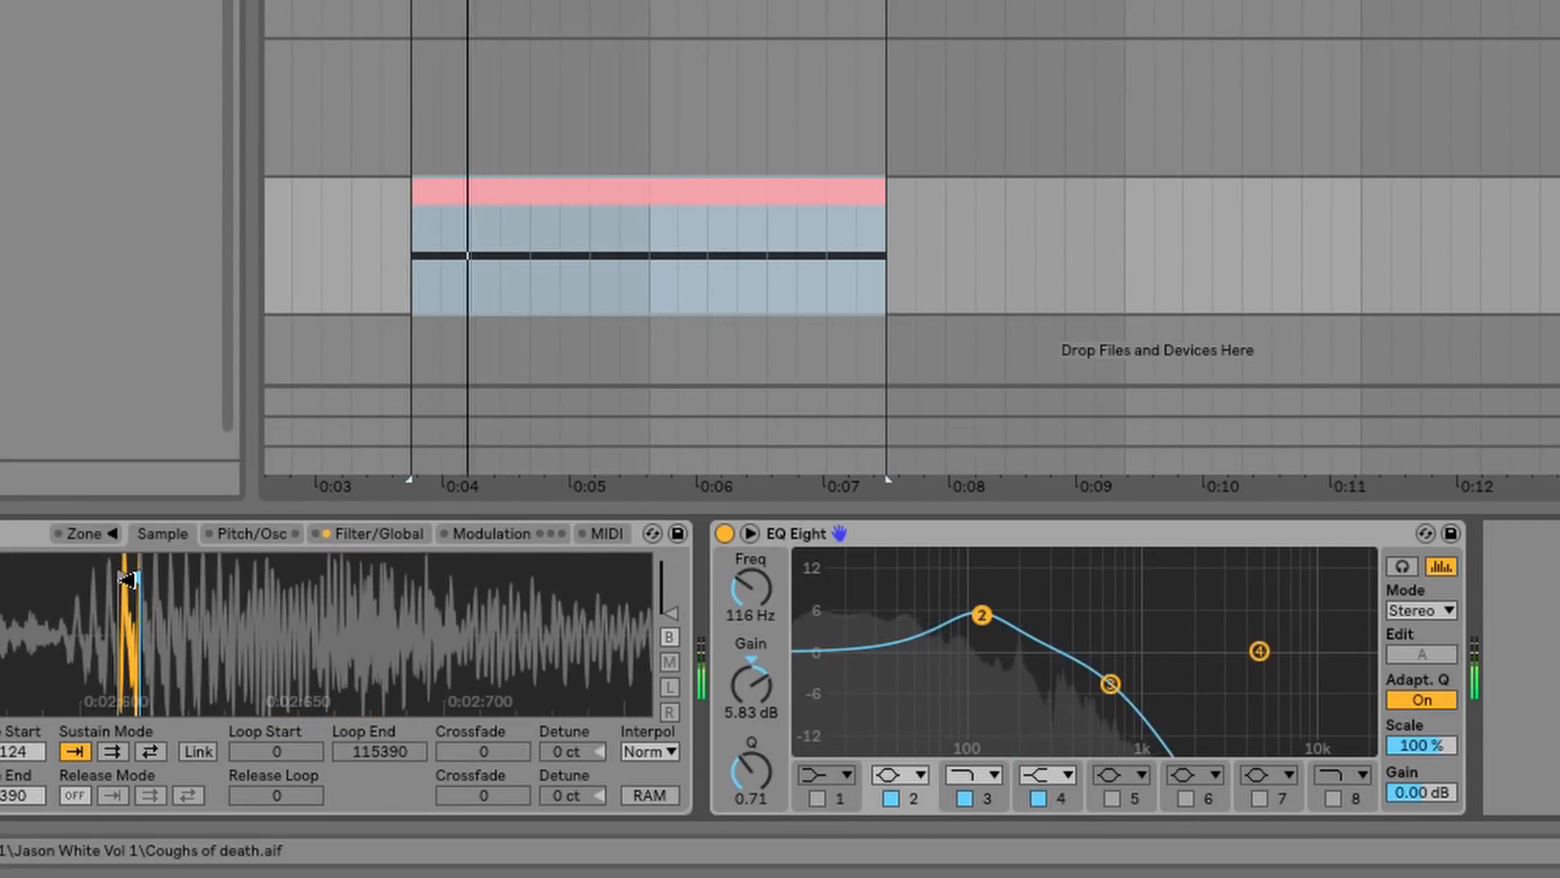
pyautogui.moveTo(126, 579); pyautogui.dragTo(117, 580)
pyautogui.moveTo(171, 583); pyautogui.dragTo(188, 582)
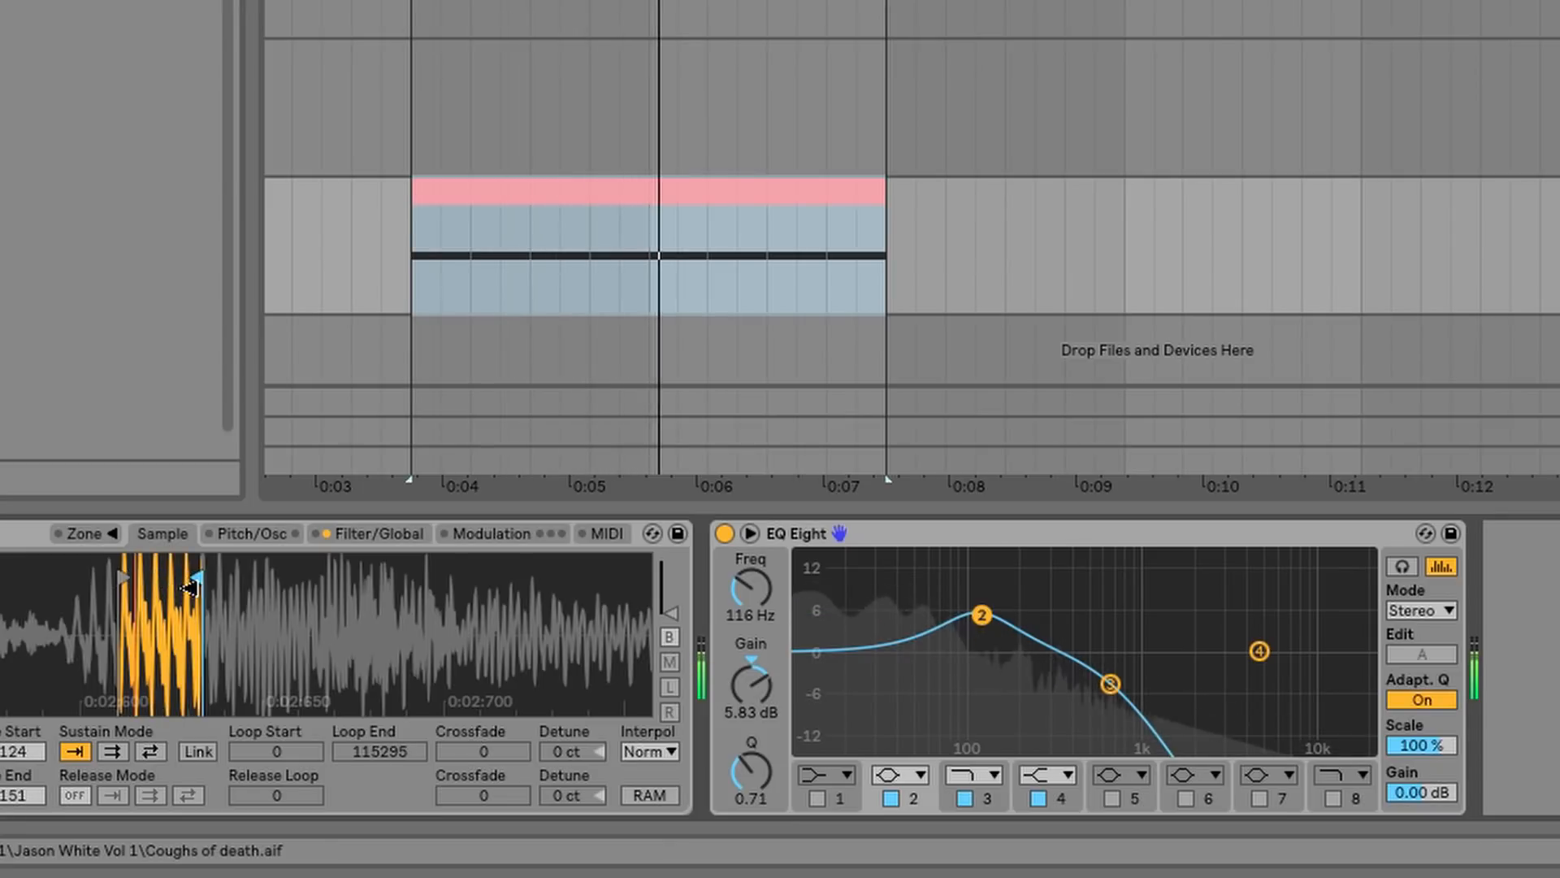
pyautogui.hotkey('ctrl', 'z')
pyautogui.hotkey('ctrl', 'z')
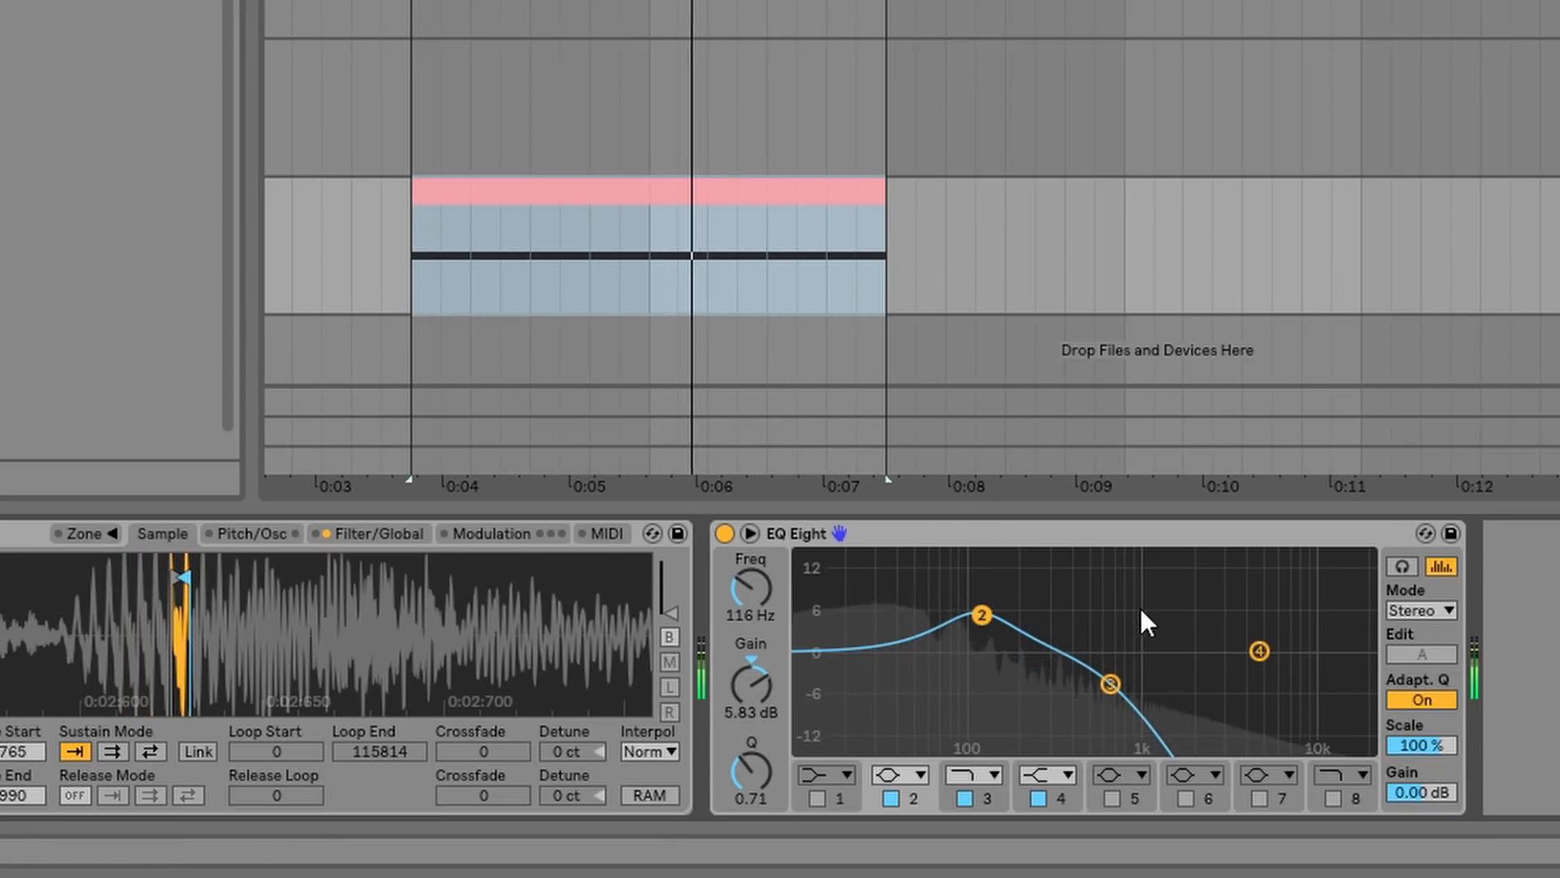
# Set EQ Eight's high-cut band 3 to 435 Hz with 9 dB output gain, and set the Glue Compressor to a −40 dB threshold with raised makeup.
pyautogui.moveTo(1110, 684); pyautogui.dragTo(1080, 710)
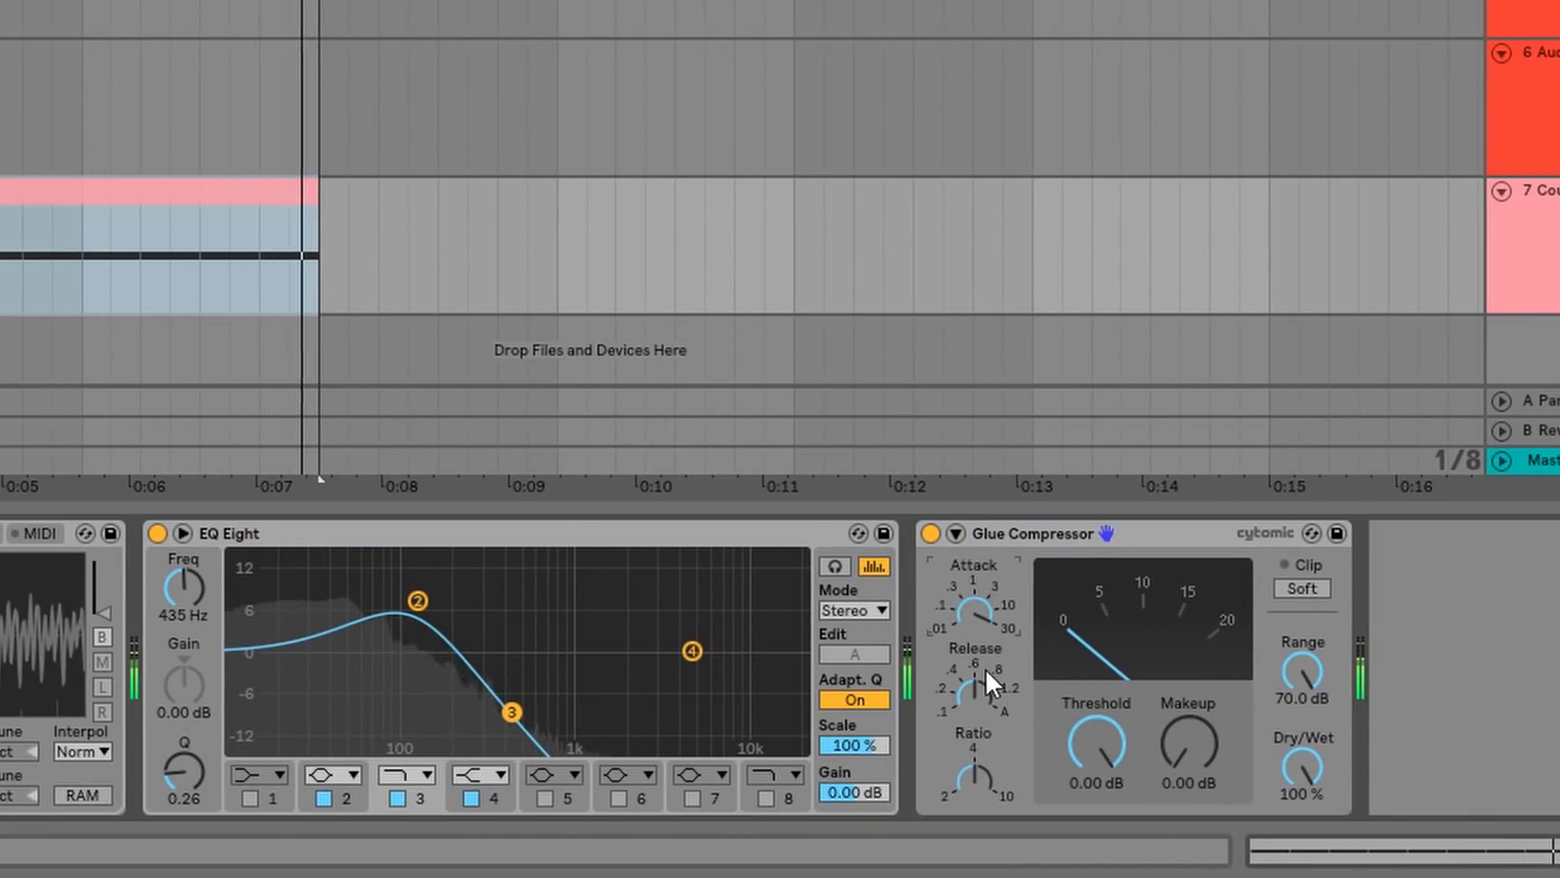
pyautogui.moveTo(1096, 743); pyautogui.dragTo(1096, 813)
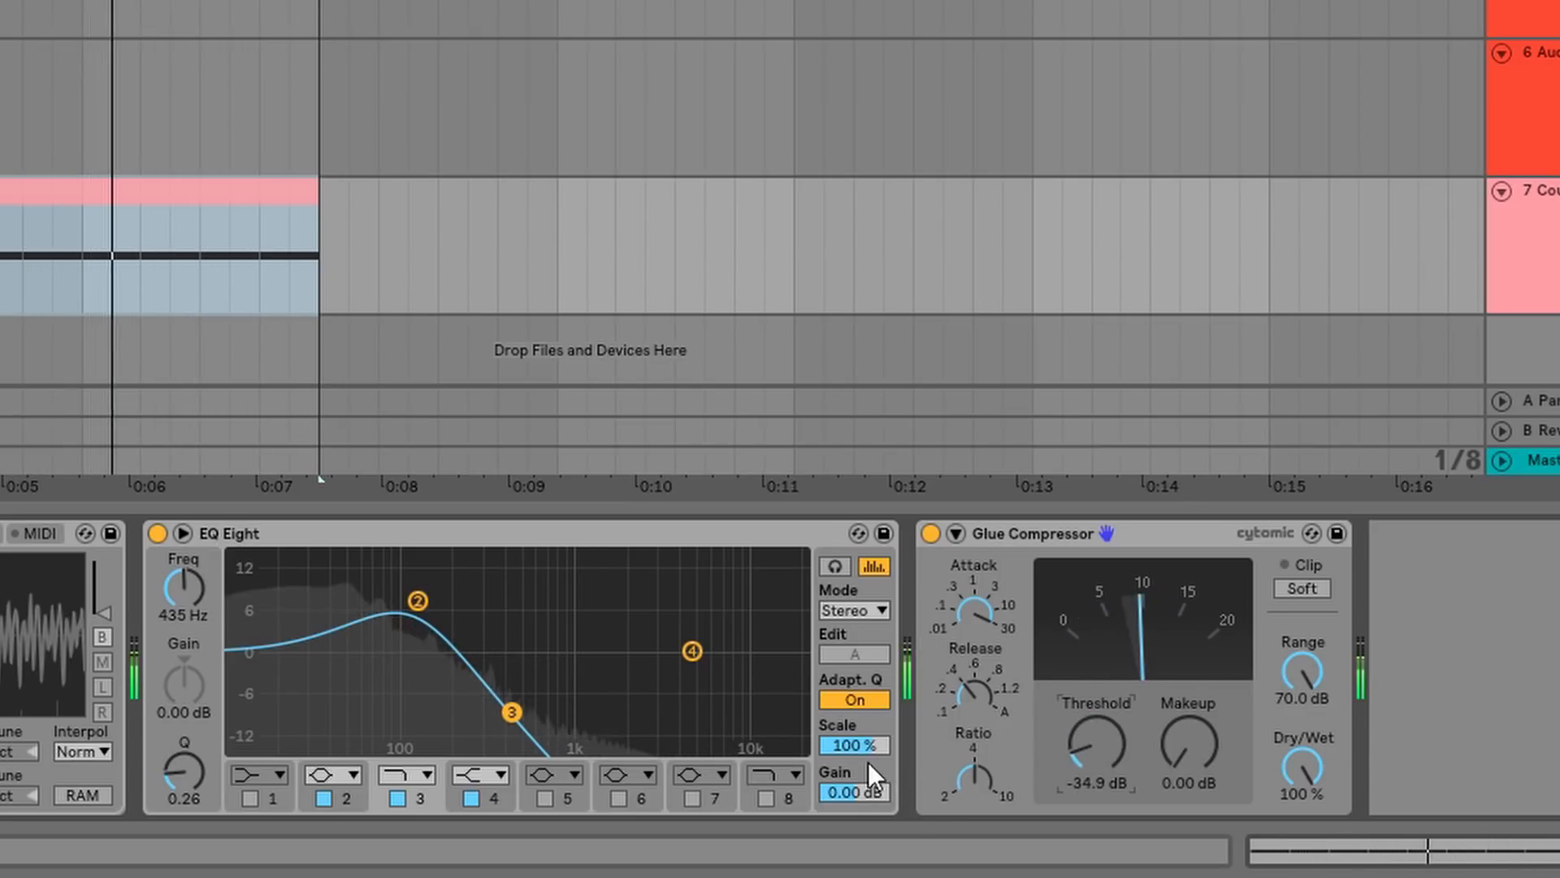
pyautogui.moveTo(862, 790); pyautogui.dragTo(861, 726)
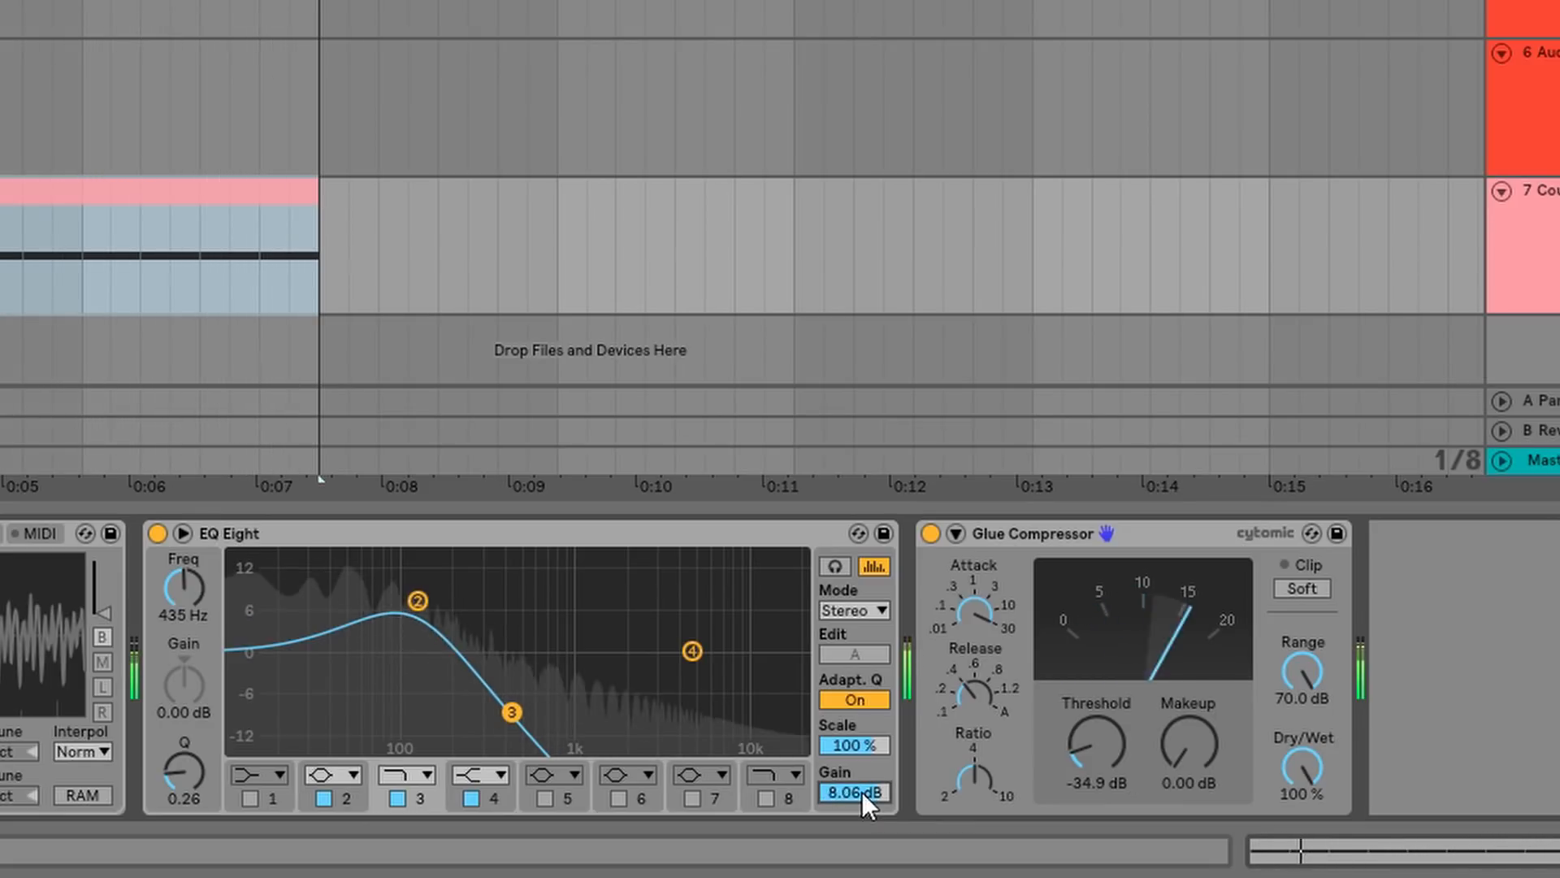
pyautogui.moveTo(863, 795); pyautogui.dragTo(863, 788)
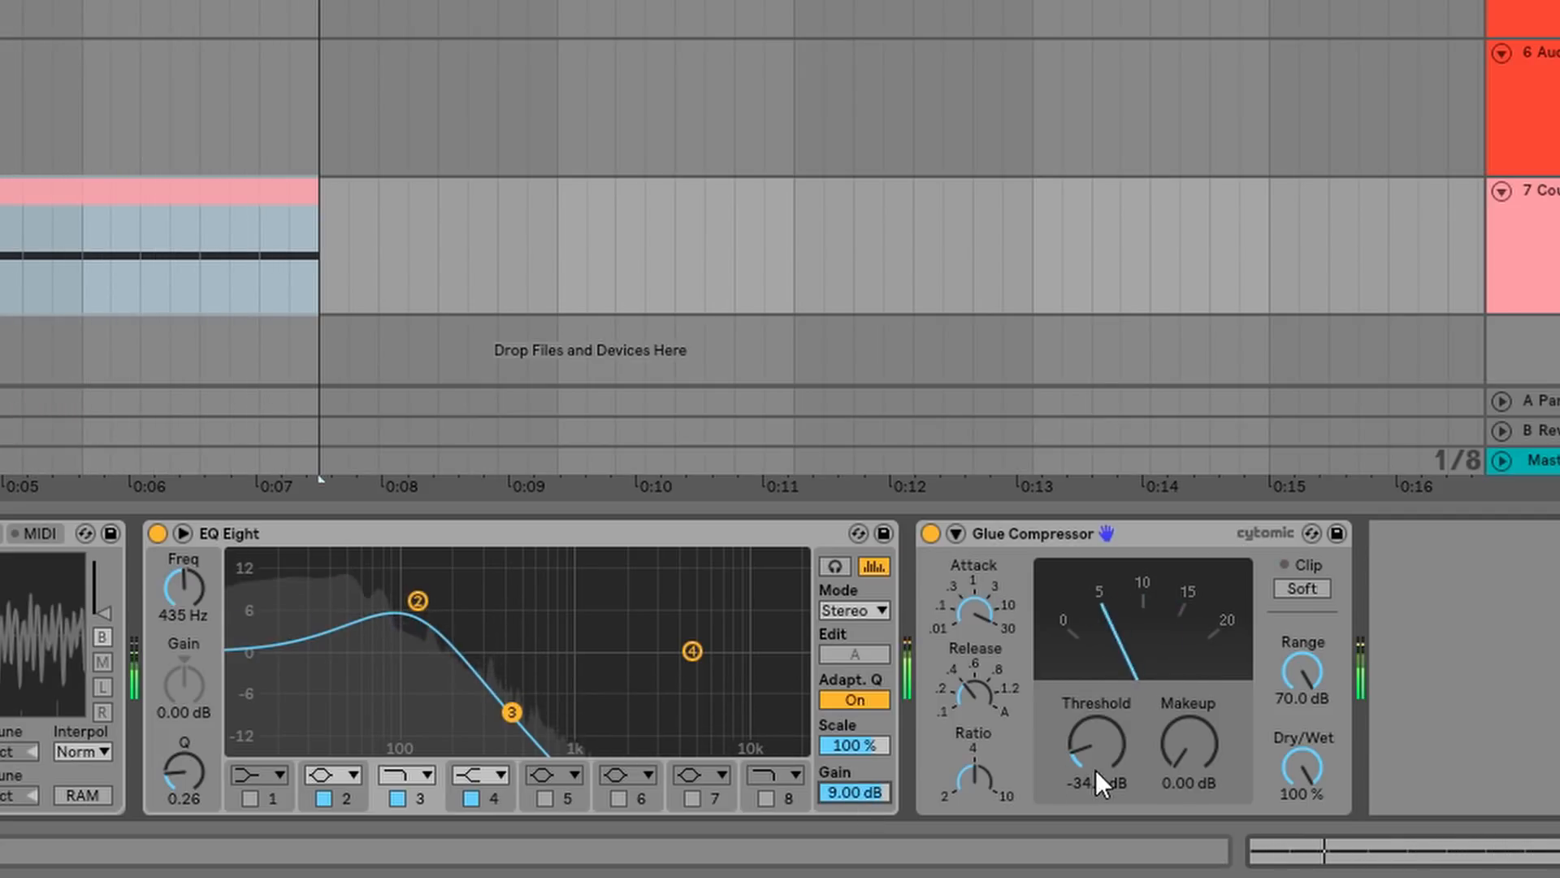
pyautogui.moveTo(1095, 769); pyautogui.dragTo(1095, 780)
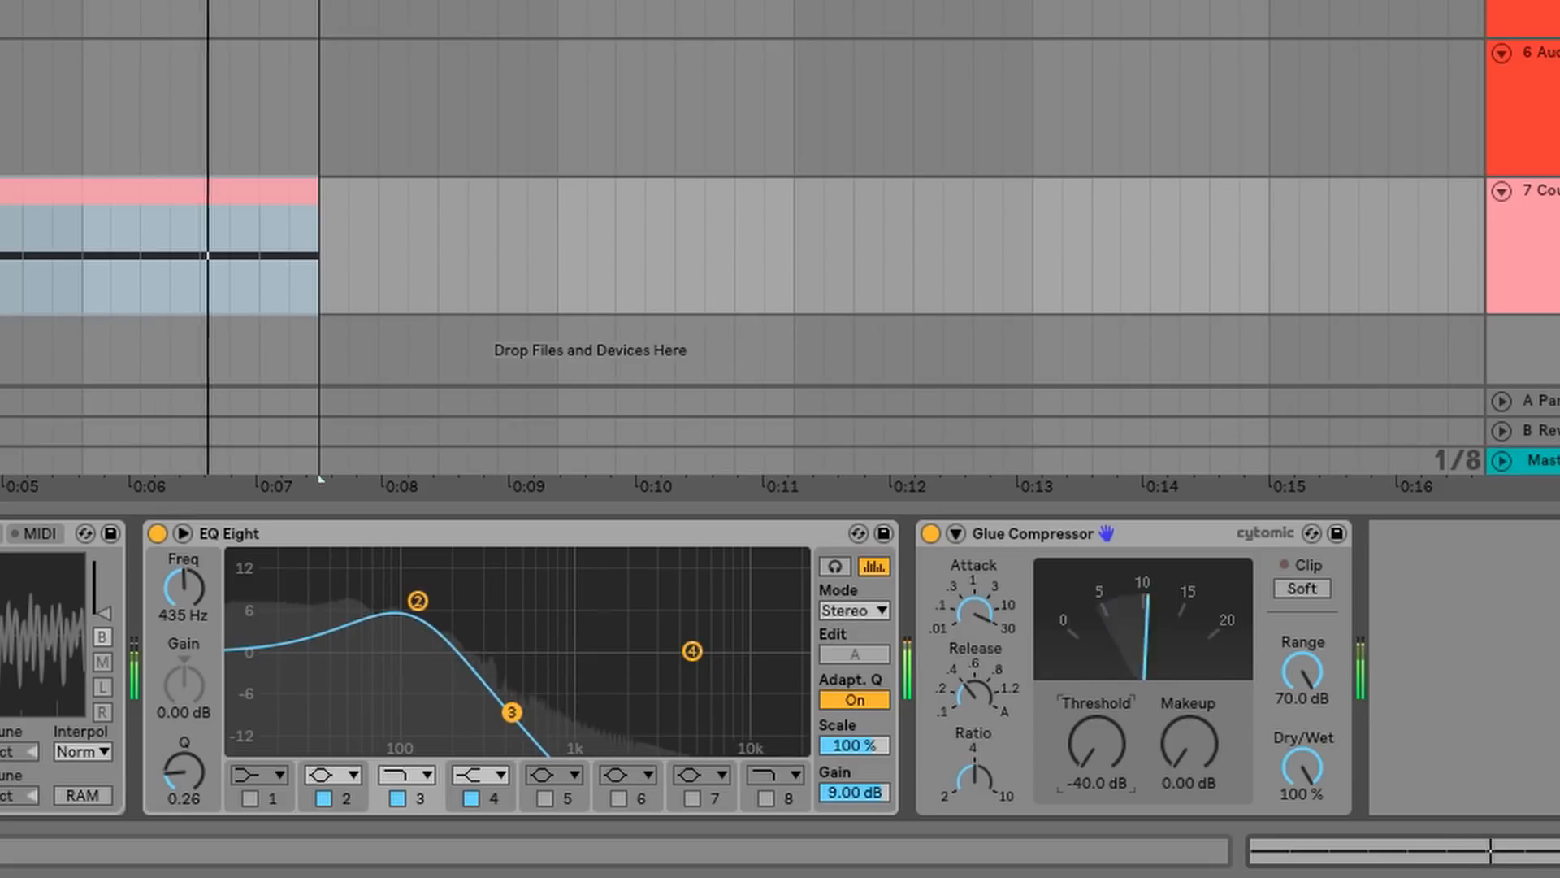
pyautogui.moveTo(1186, 748); pyautogui.dragTo(1186, 704)
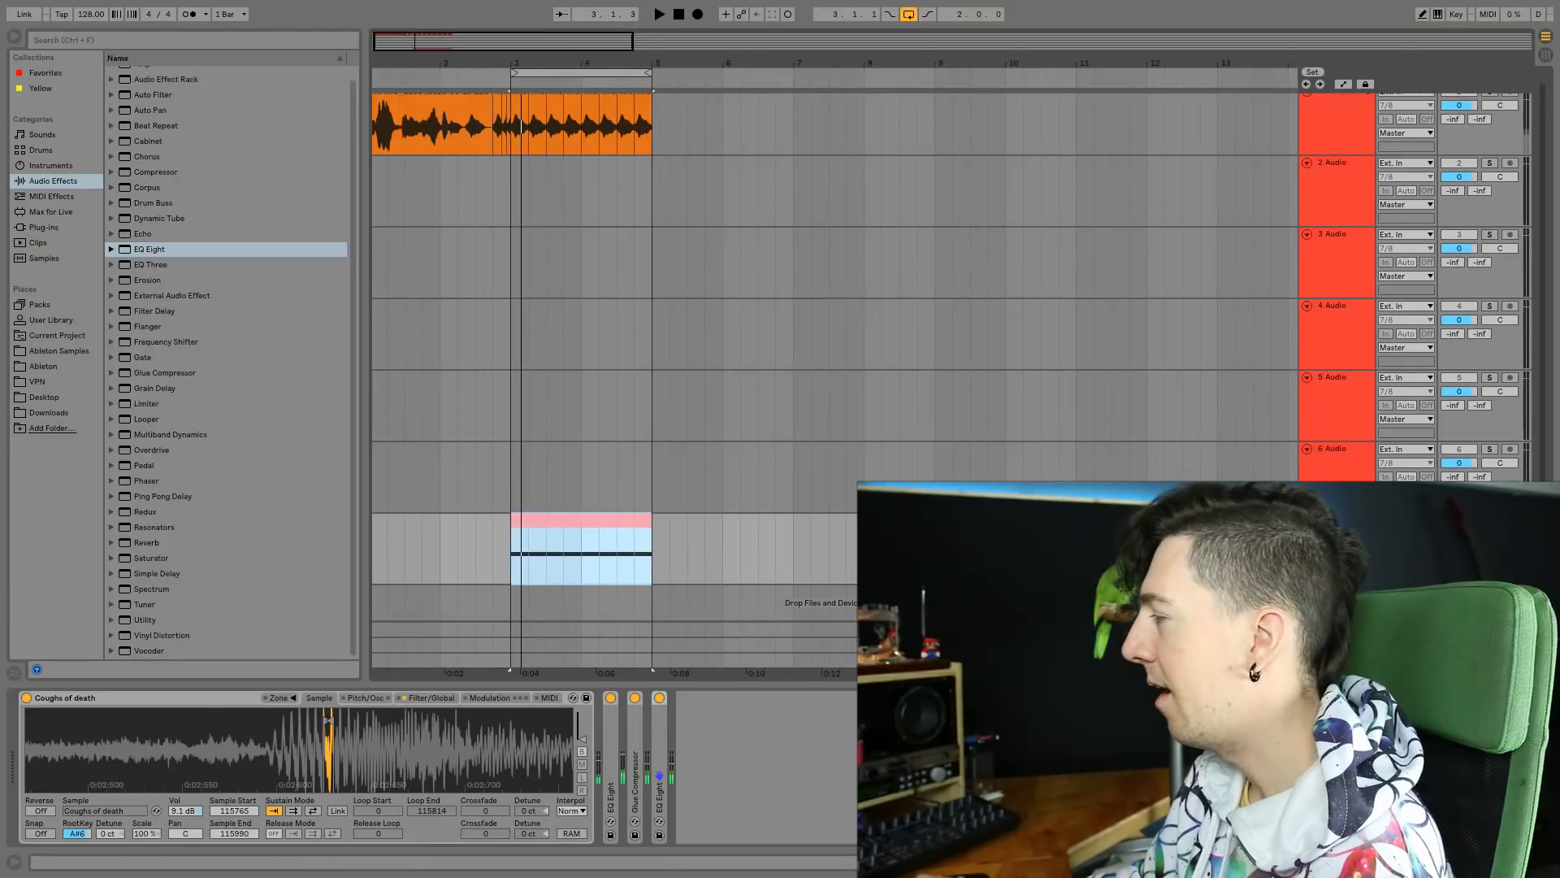
# Unsolo the Coughs of death track and play the loop over bars 3 and 4 together with the first audio track.
pyautogui.click(1489, 520)
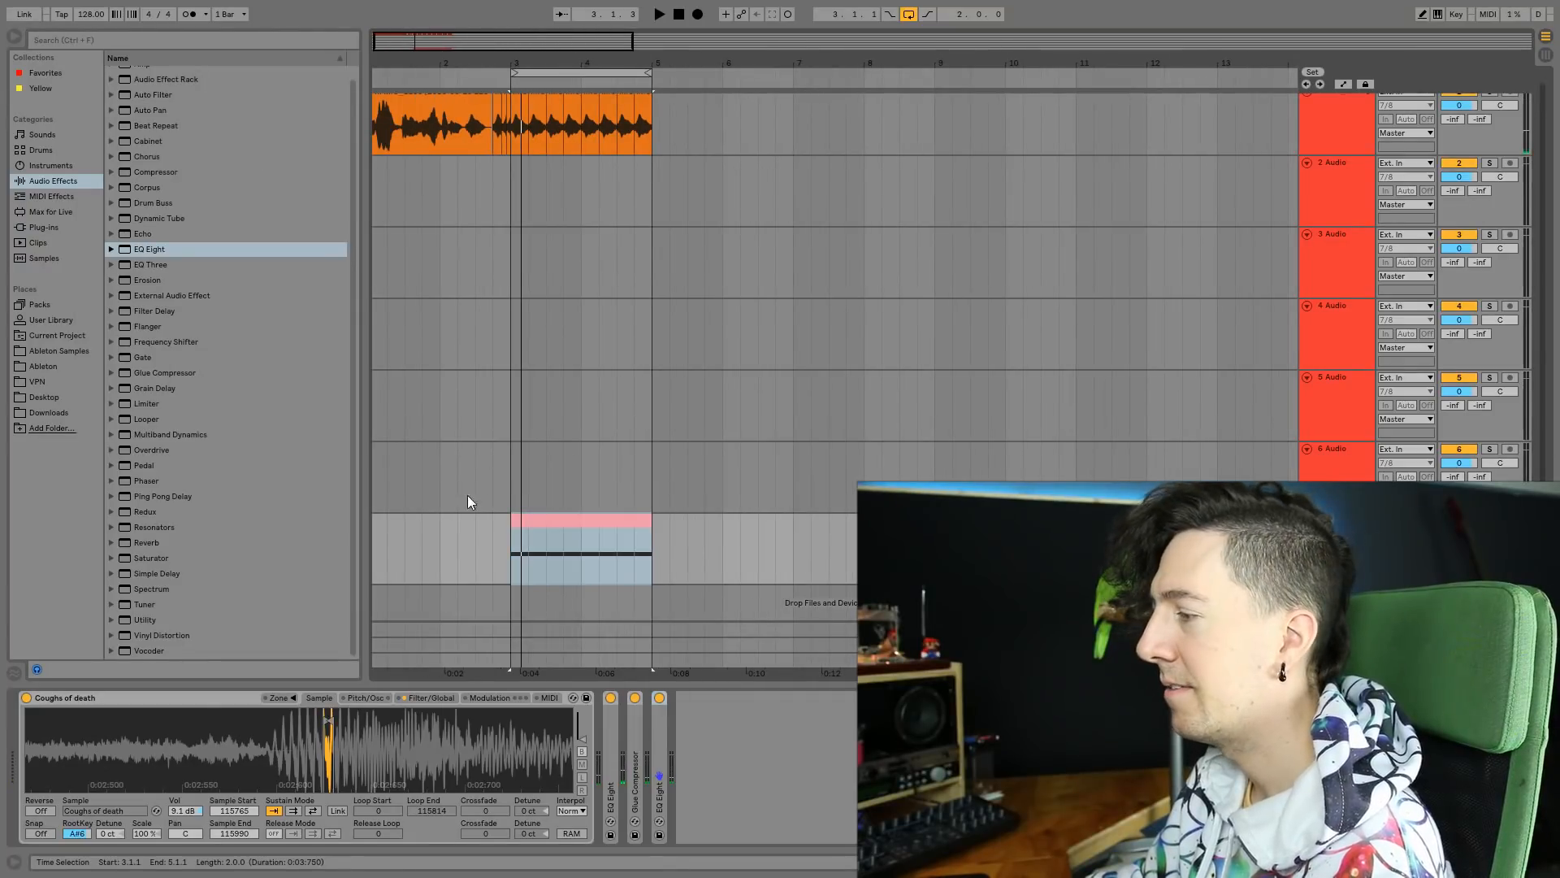
pyautogui.click(388, 532)
pyautogui.press('space')
pyautogui.moveTo(440, 48); pyautogui.dragTo(529, 53)
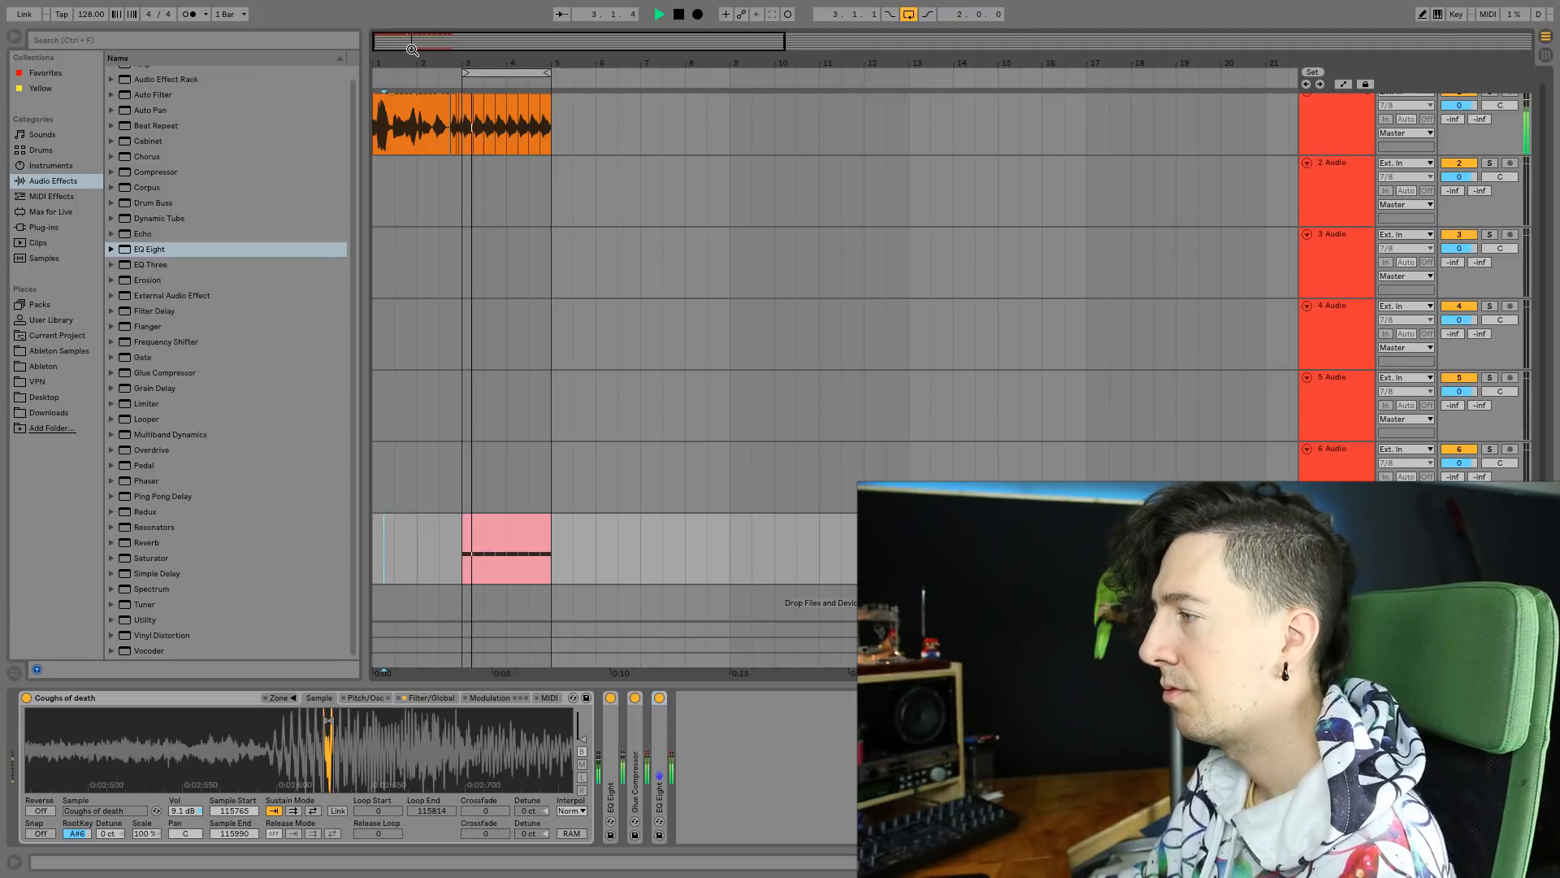
pyautogui.moveTo(412, 49); pyautogui.dragTo(408, 67)
pyautogui.scroll(1, 481, 211)
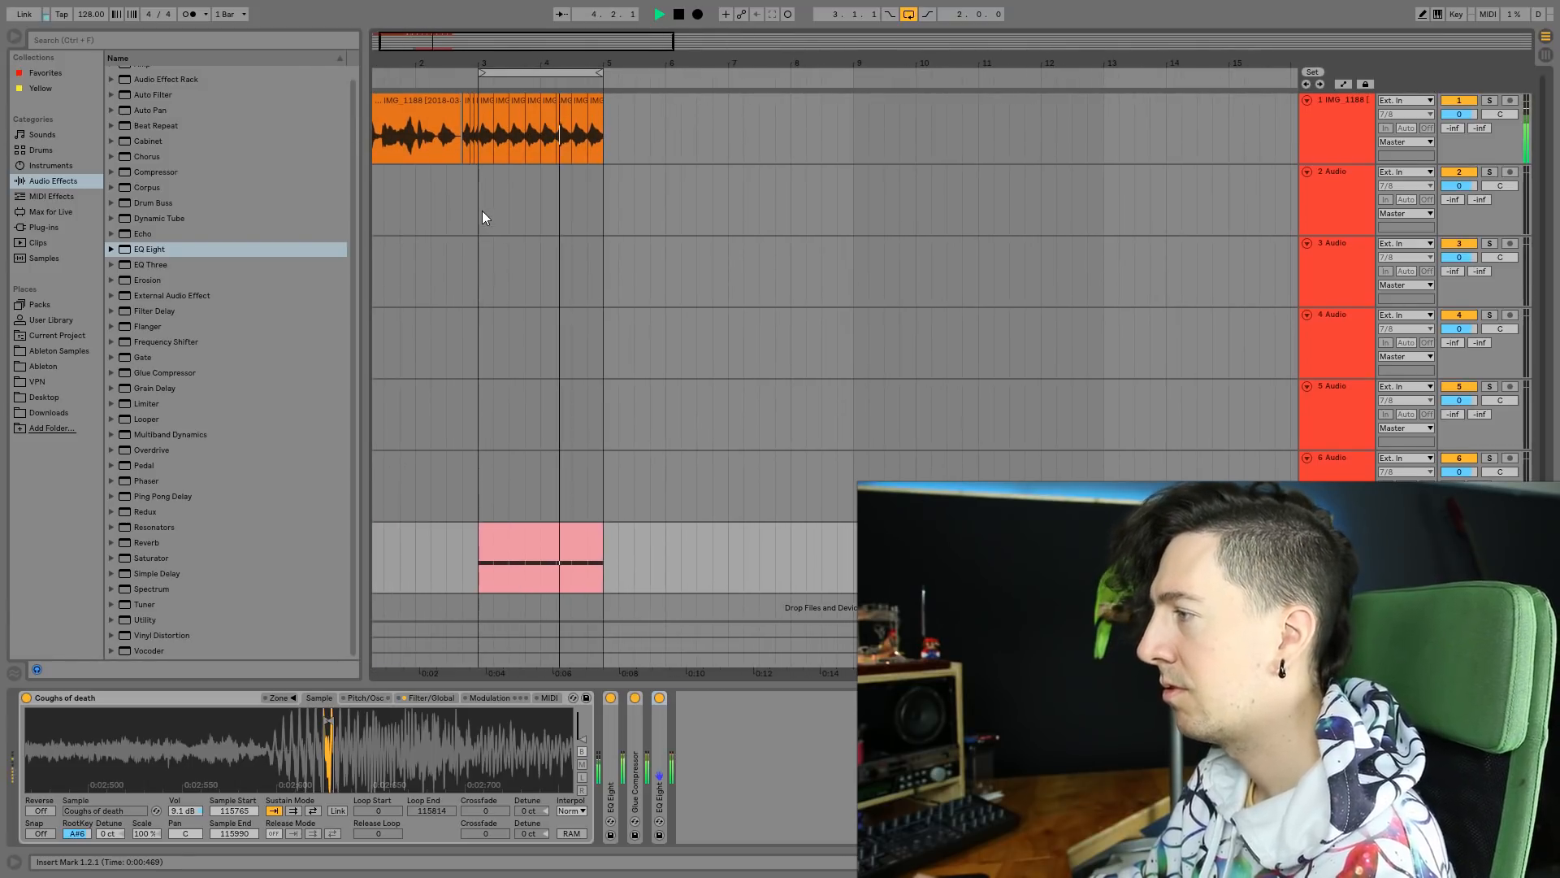
pyautogui.moveTo(528, 46); pyautogui.dragTo(529, 61)
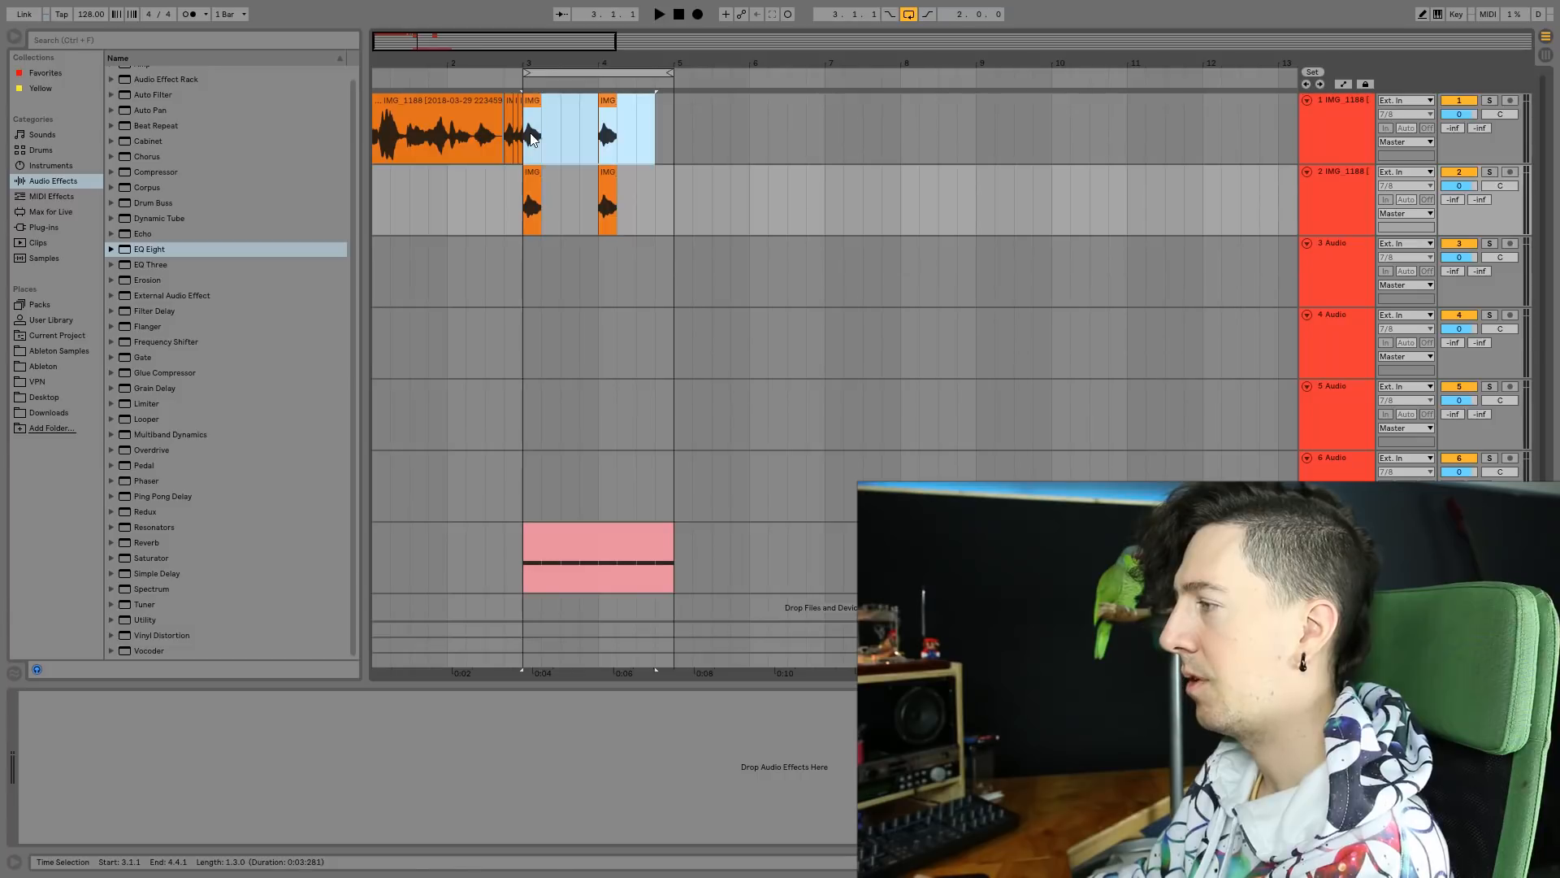
# Delete the first audio track's clips from bar 3 onward and play back the four-bar loop from bar 3 to bar 7.
pyautogui.press('Delete')
pyautogui.click(533, 209)
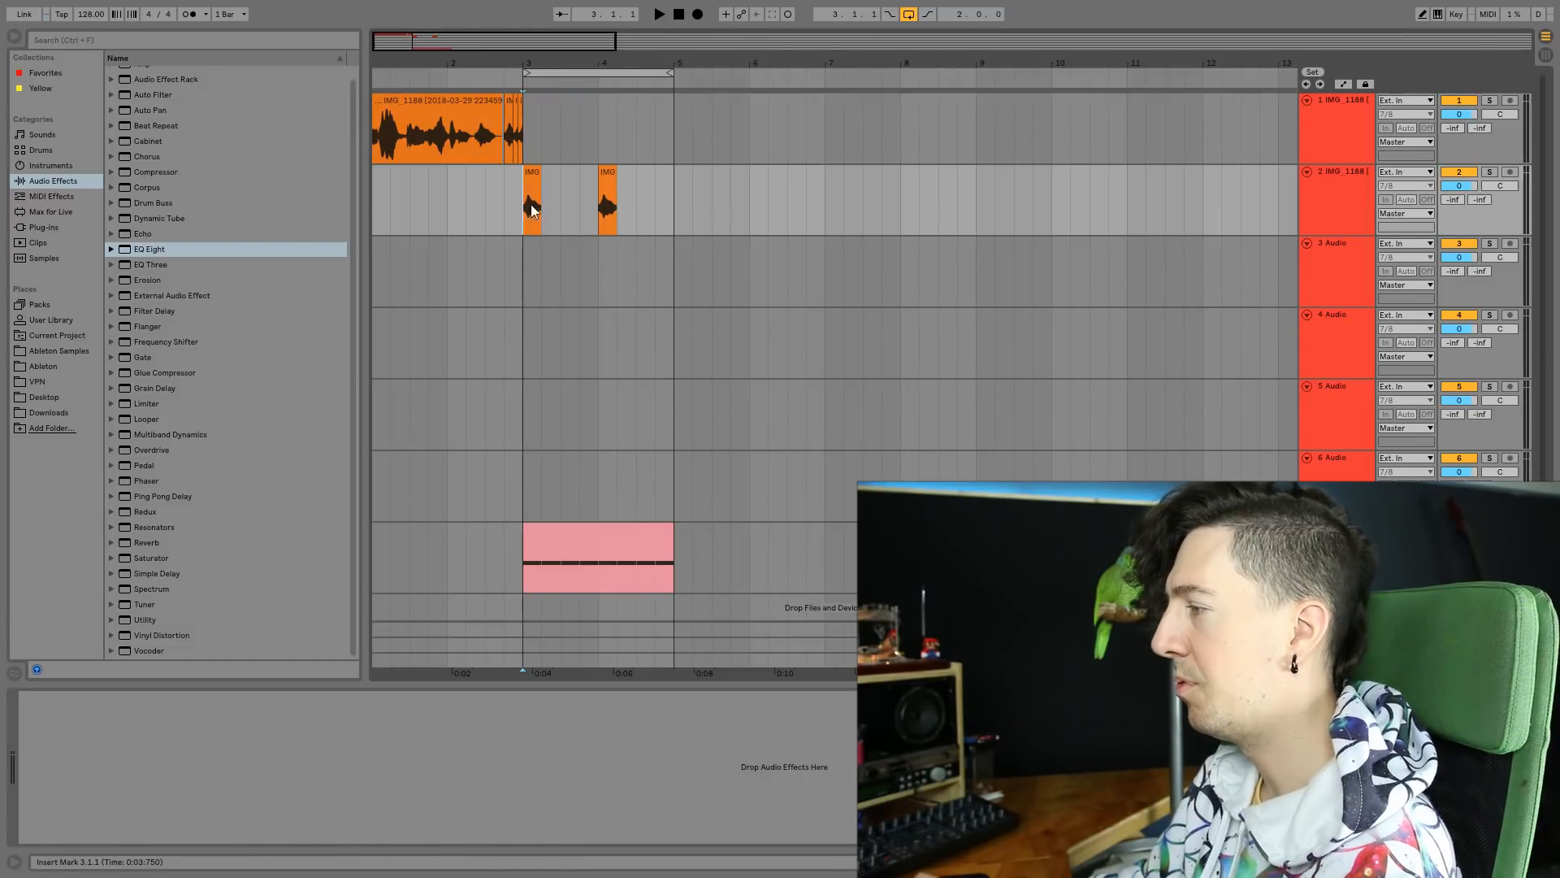
pyautogui.click(52, 186)
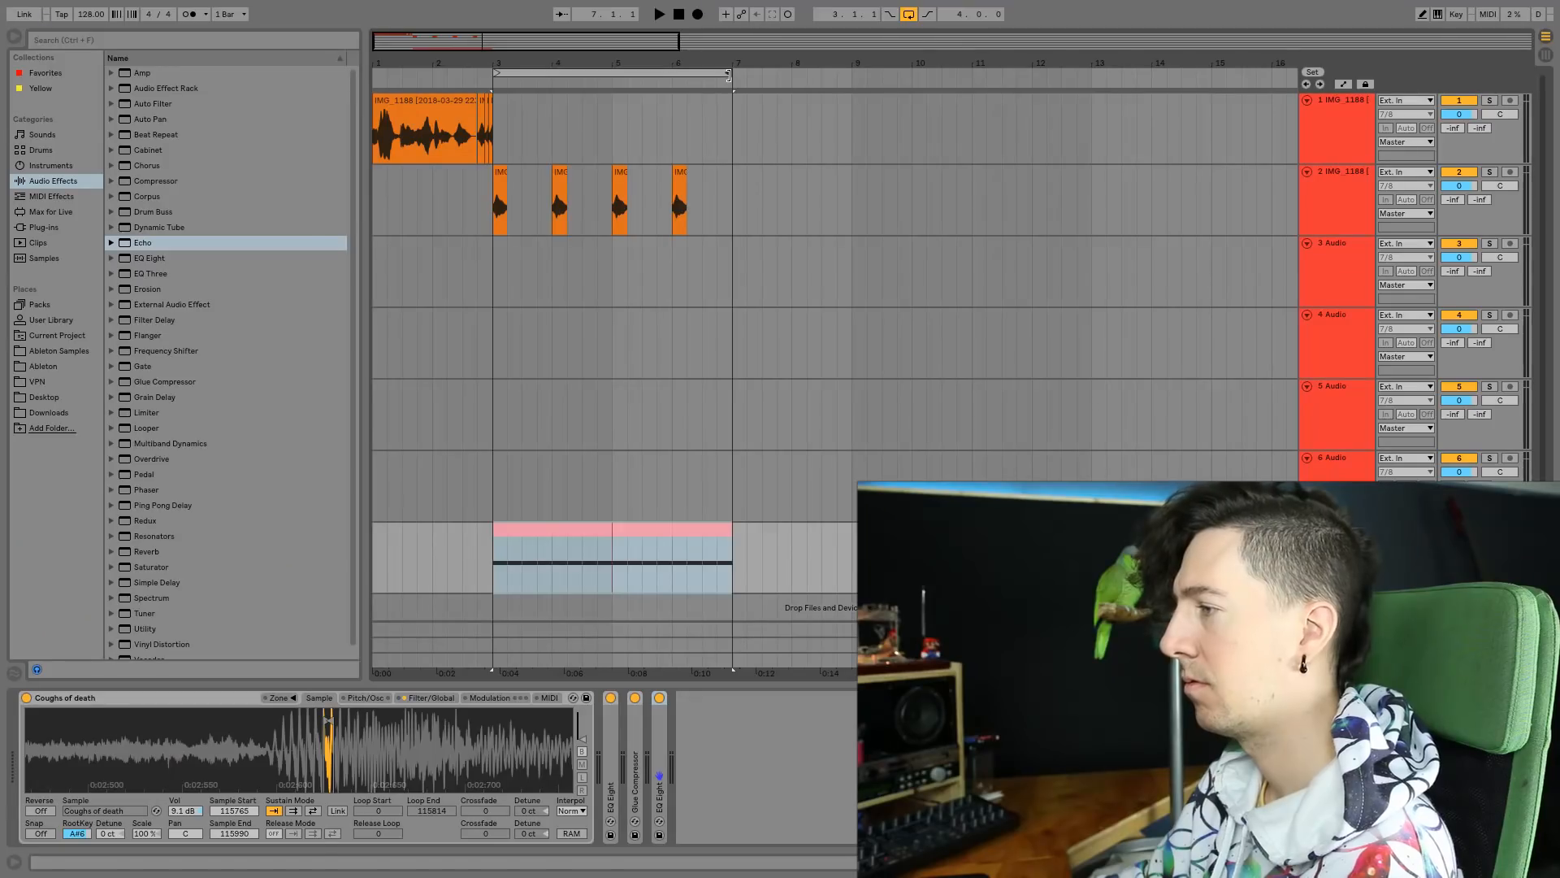
pyautogui.press('space')
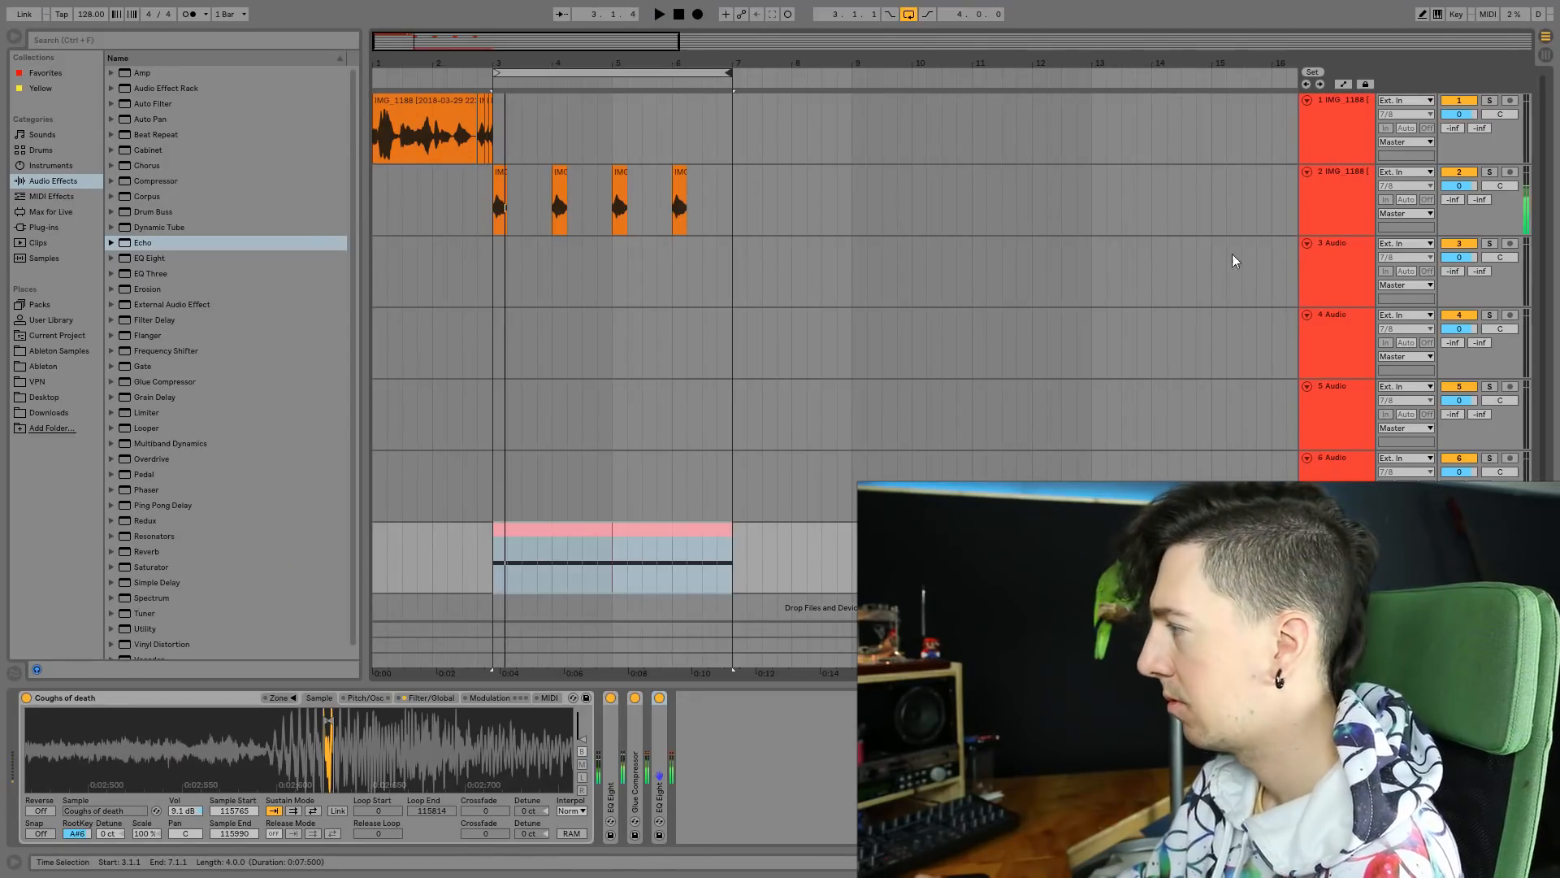
# Browse the Jason White Vol 1 folder in Ableton Samples and audition its sounds from You dare.aif to tounge .aif.
pyautogui.click(1328, 258)
pyautogui.click(43, 226)
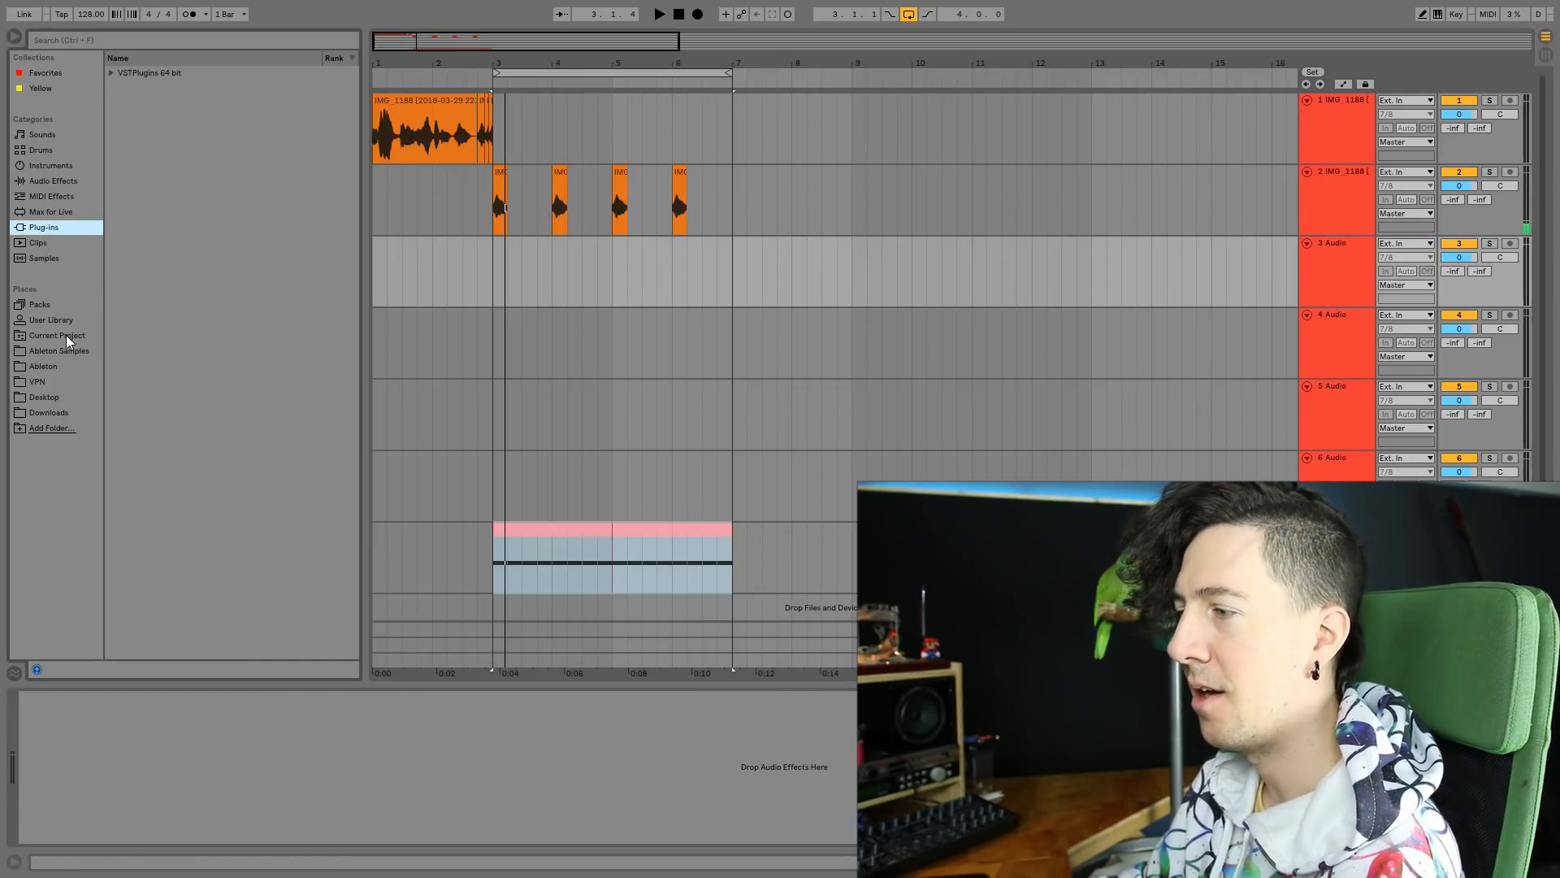
pyautogui.click(59, 351)
pyautogui.click(165, 312)
pyautogui.click(190, 251)
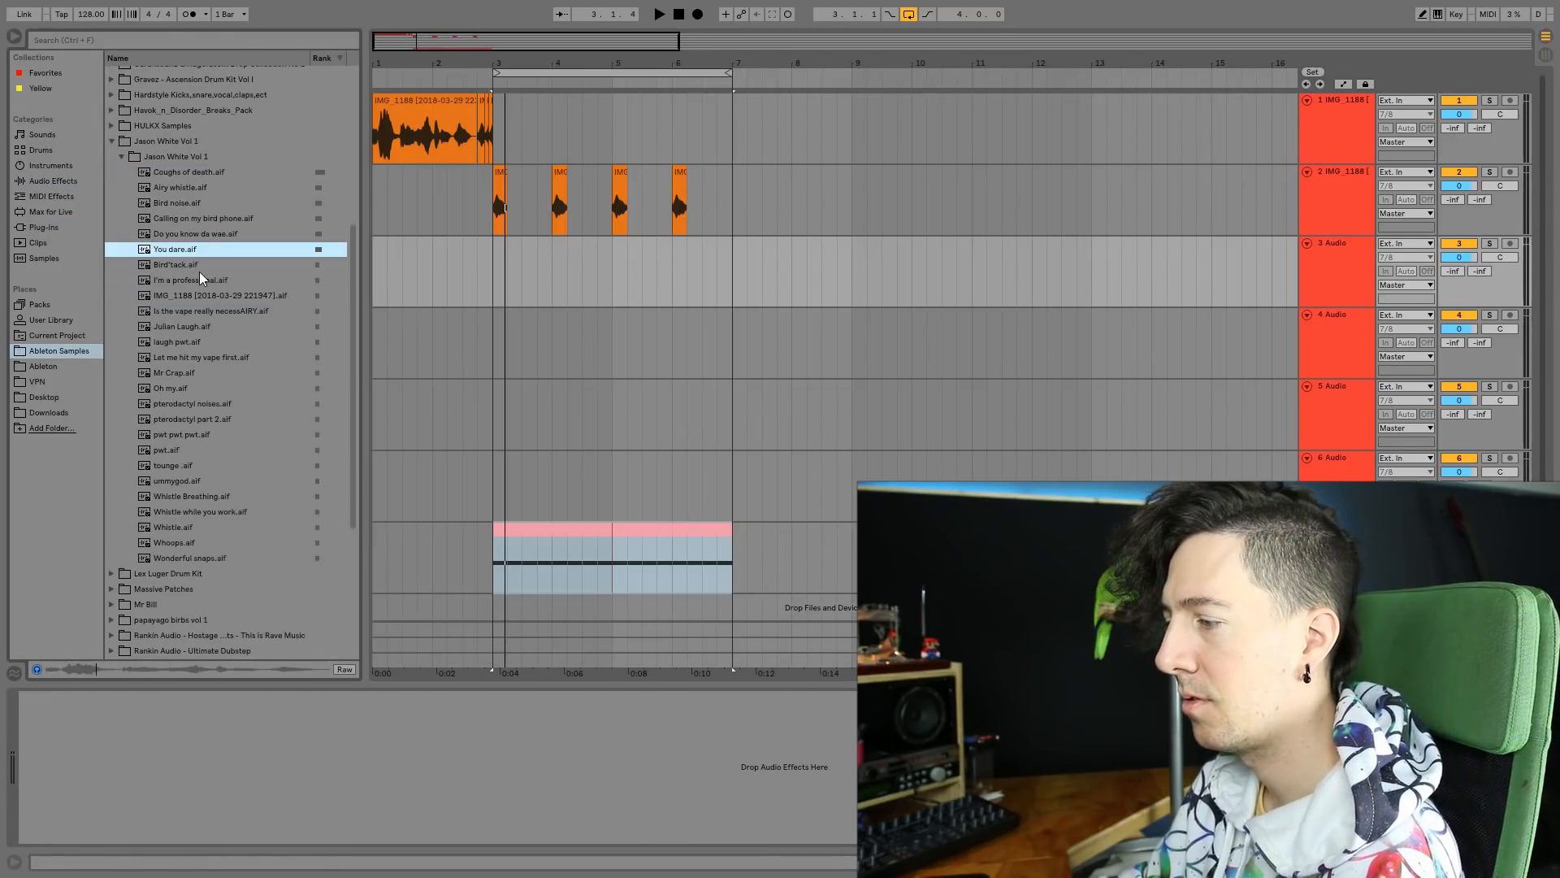
pyautogui.click(203, 266)
pyautogui.click(217, 280)
pyautogui.click(235, 357)
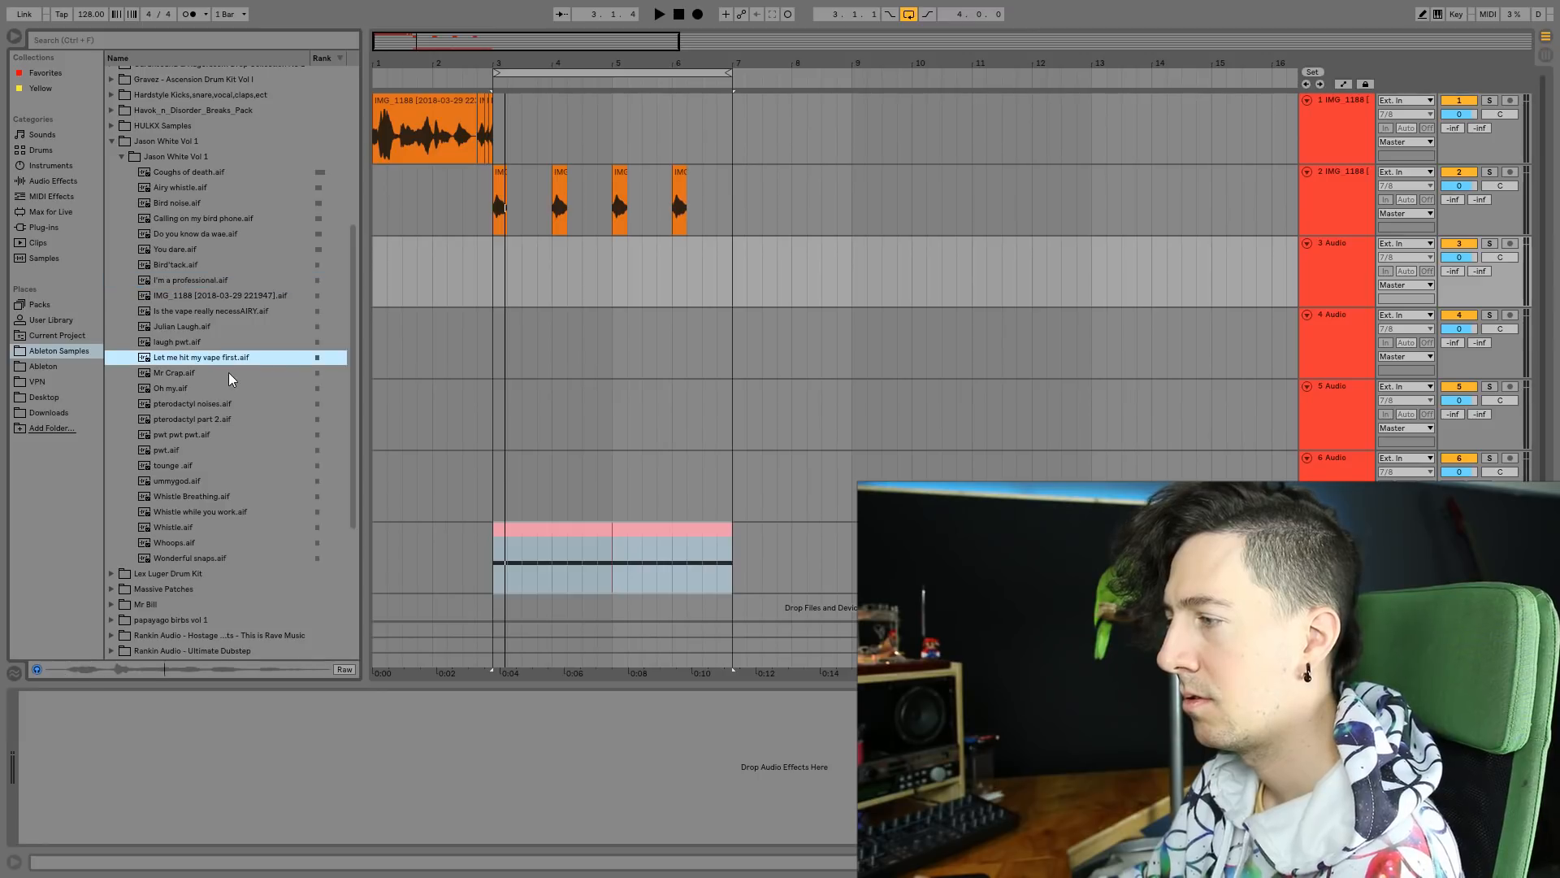
pyautogui.click(231, 374)
pyautogui.click(226, 389)
pyautogui.click(247, 450)
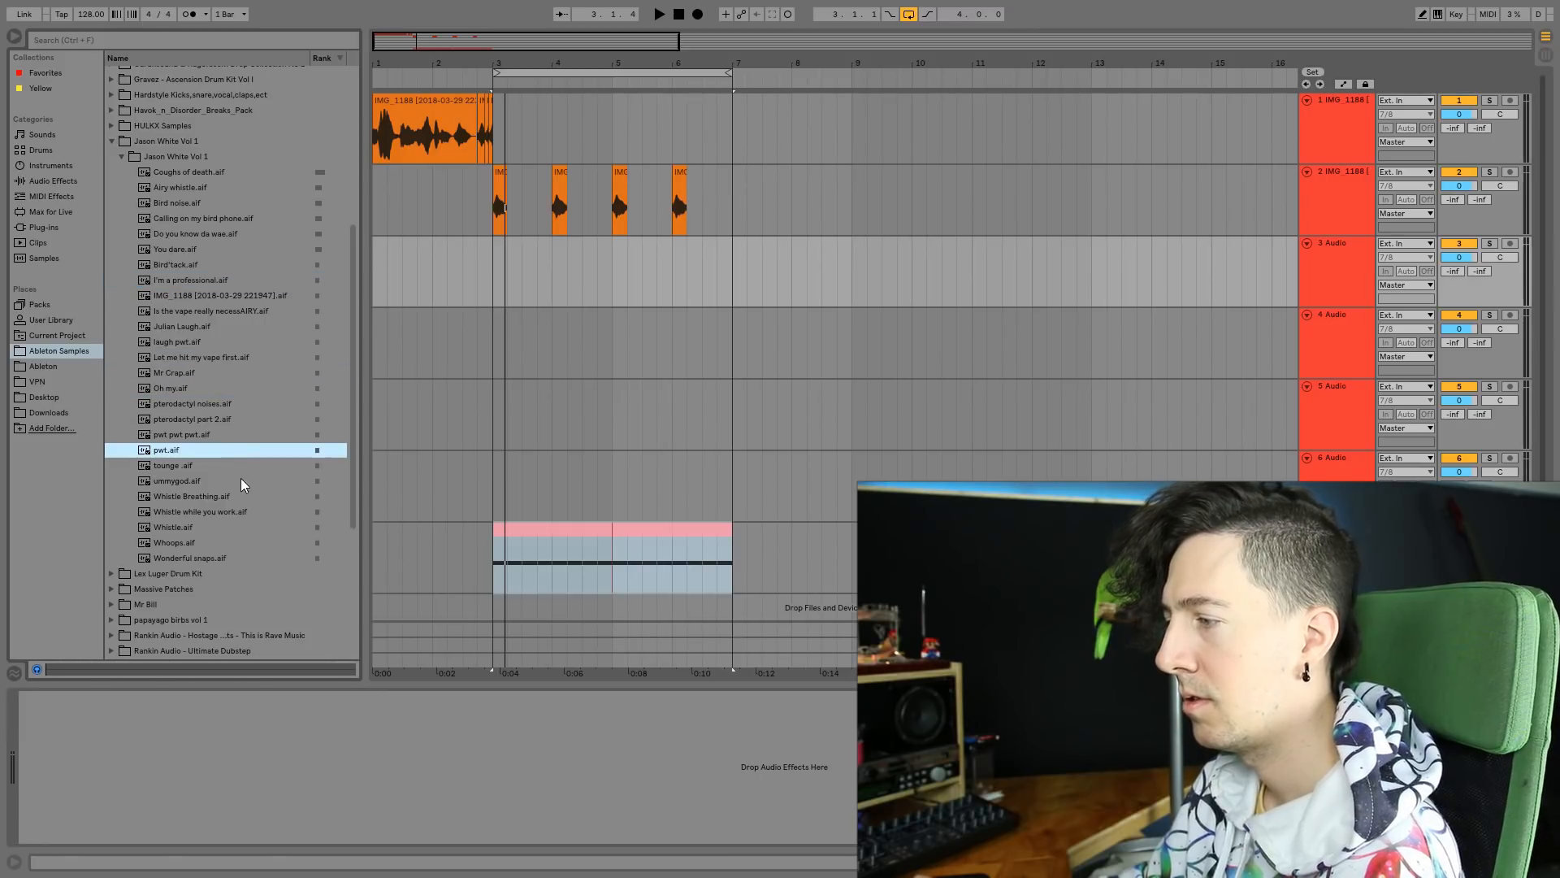
pyautogui.click(205, 467)
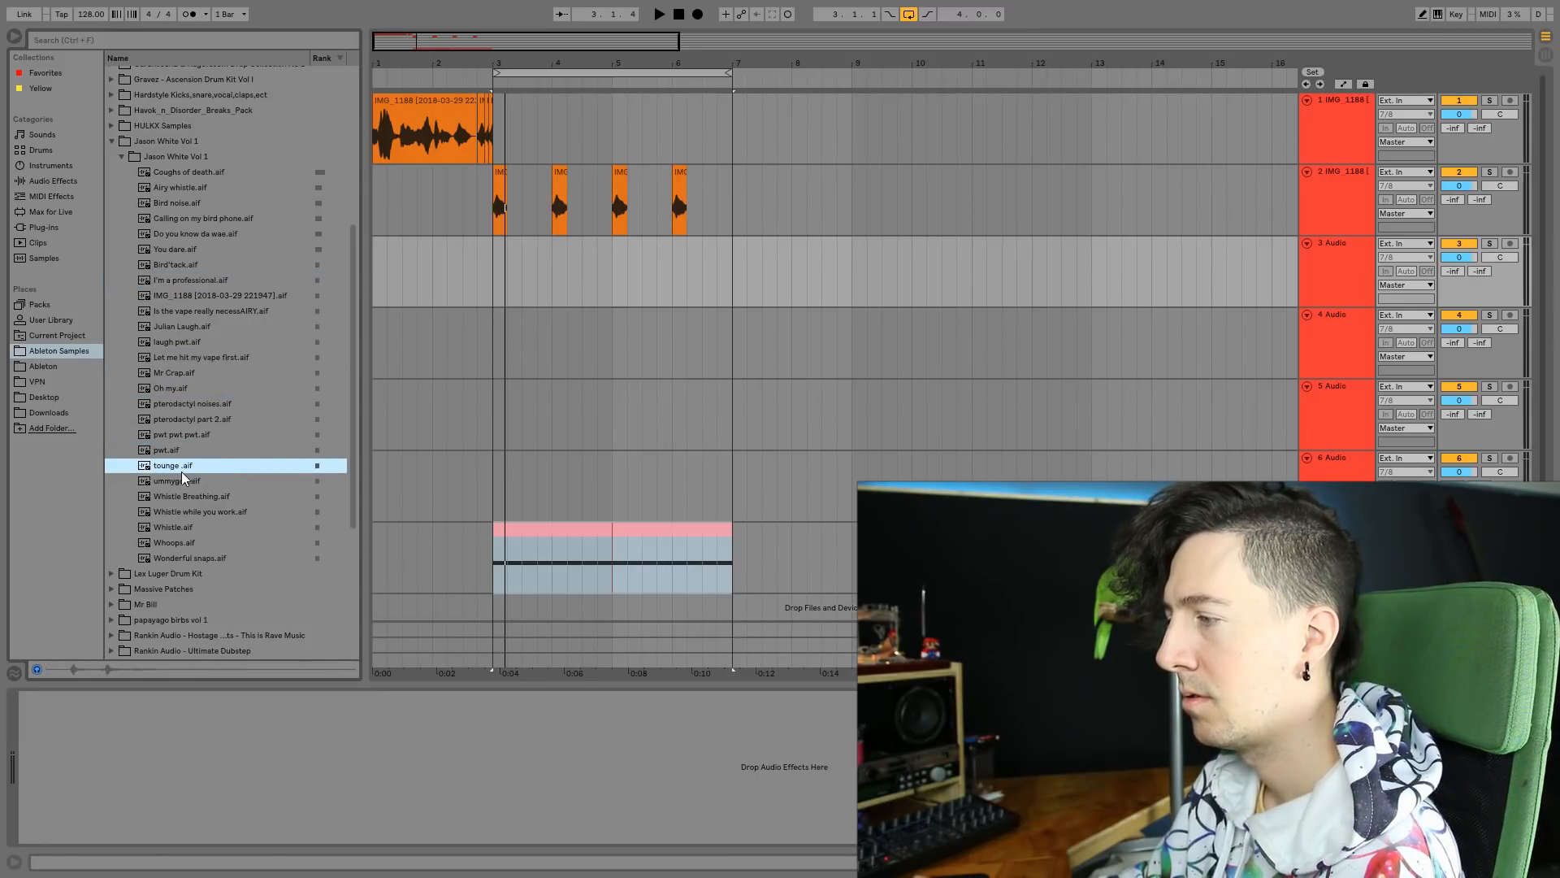
pyautogui.moveTo(182, 472); pyautogui.dragTo(300, 433)
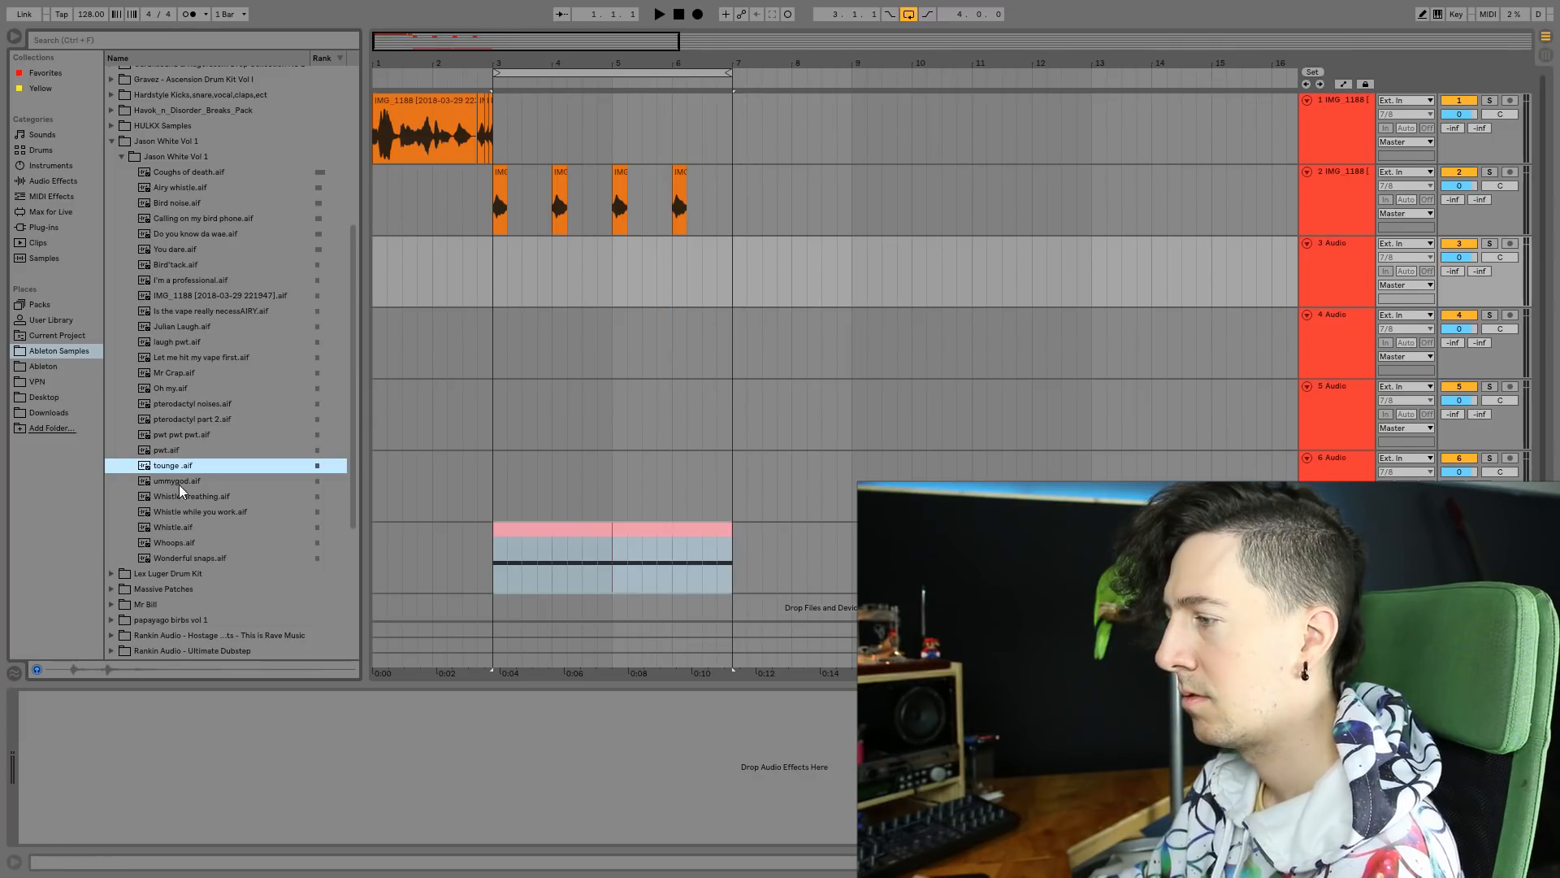
# Audition the remaining samples from ummygod.aif onward and place Wonderful snaps.aif on the third audio track in bar 6.
pyautogui.click(181, 492)
pyautogui.click(194, 484)
pyautogui.click(208, 510)
pyautogui.click(213, 484)
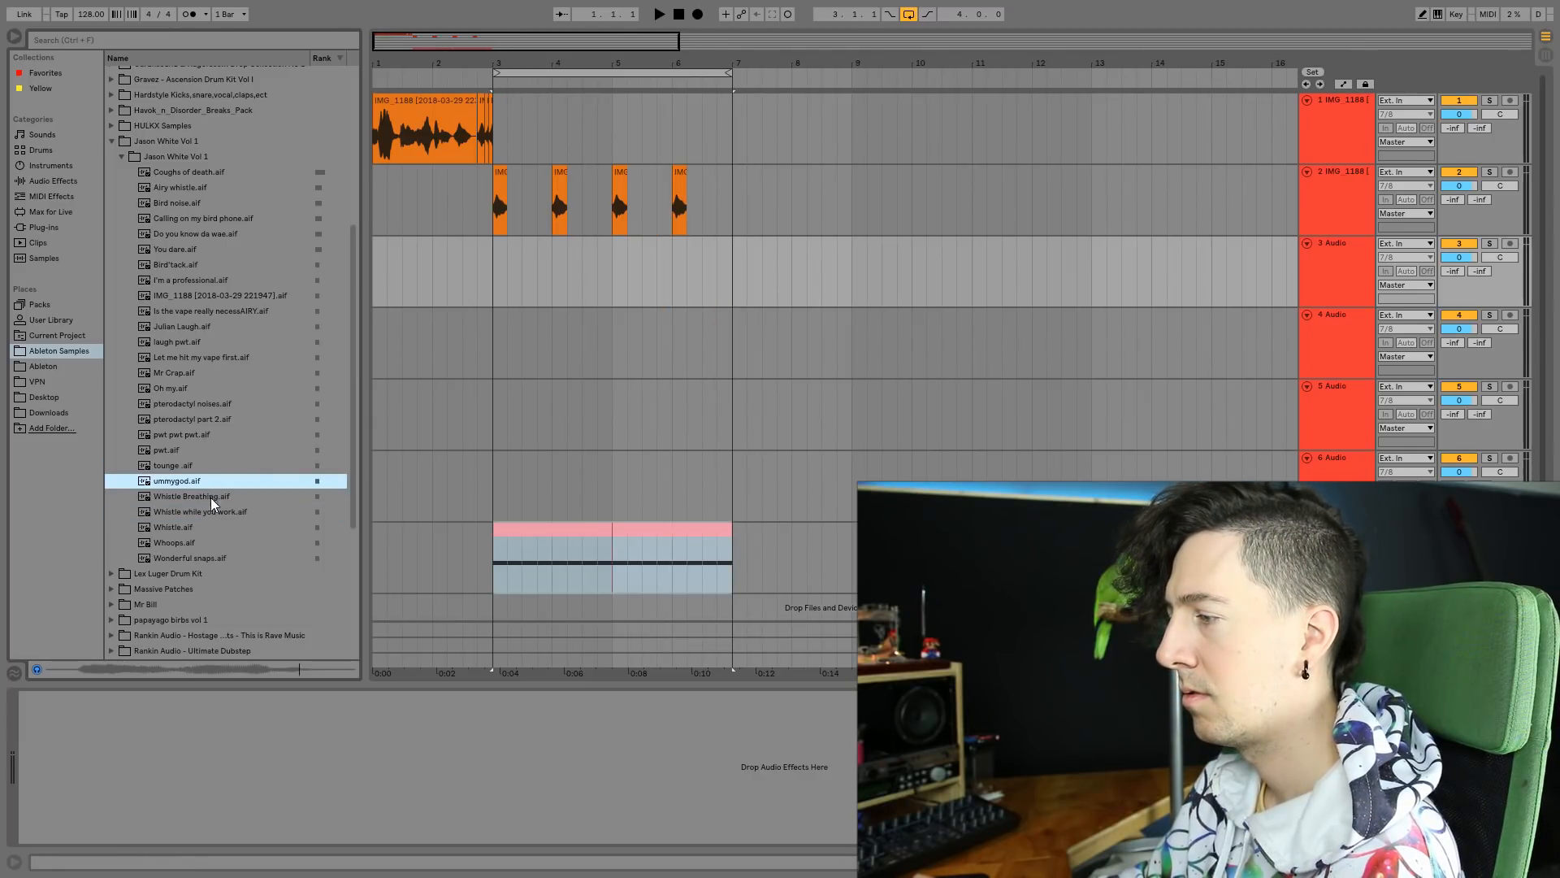
pyautogui.click(215, 512)
pyautogui.click(222, 528)
pyautogui.click(239, 557)
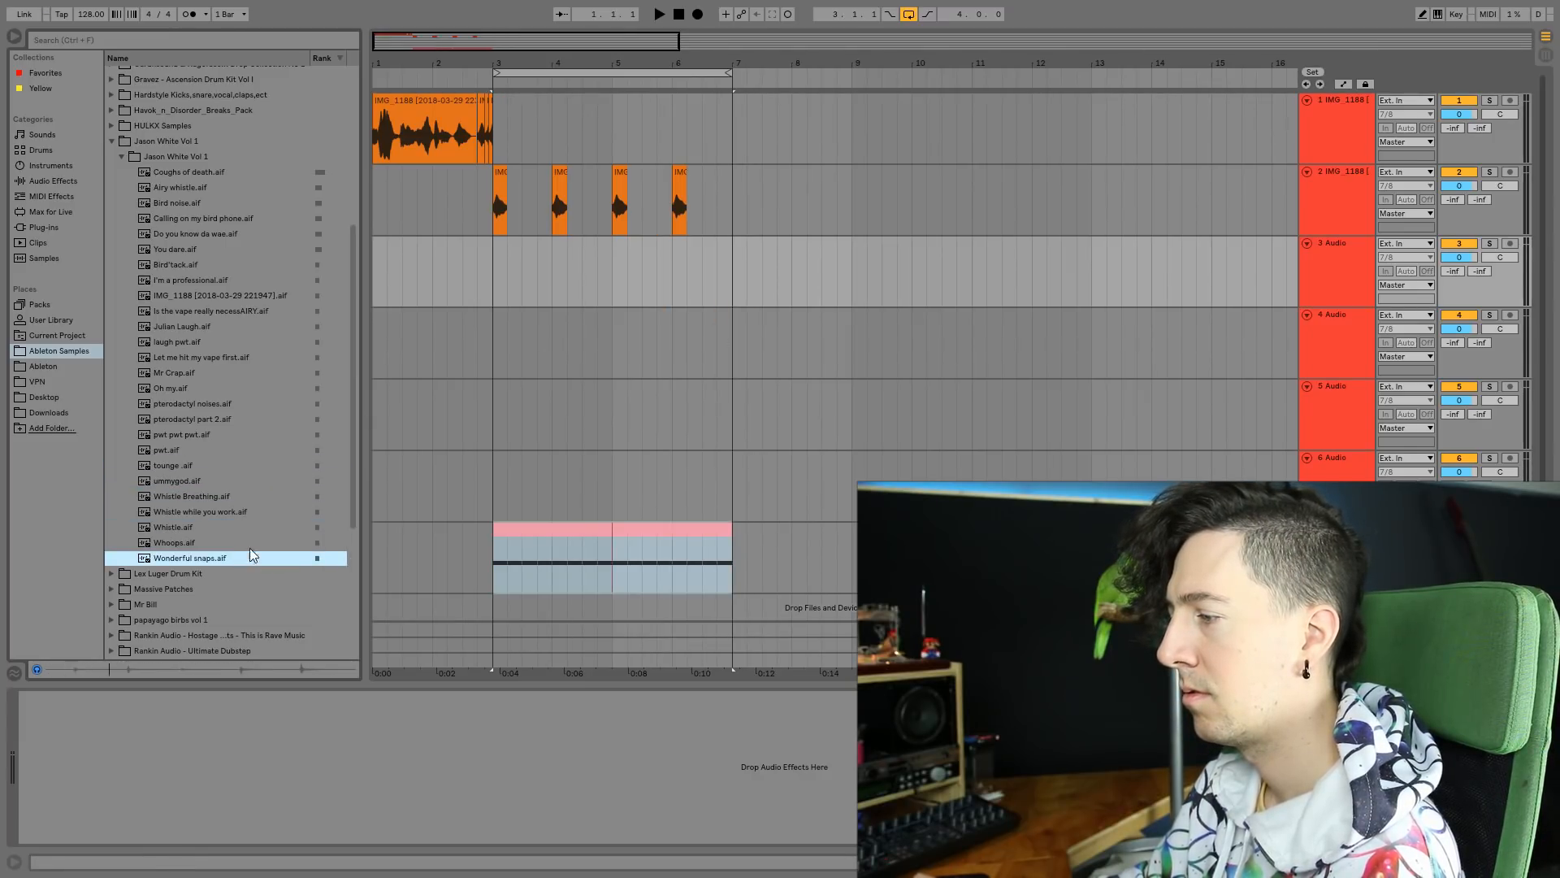
pyautogui.click(248, 543)
pyautogui.click(243, 559)
pyautogui.moveTo(215, 541); pyautogui.dragTo(621, 272)
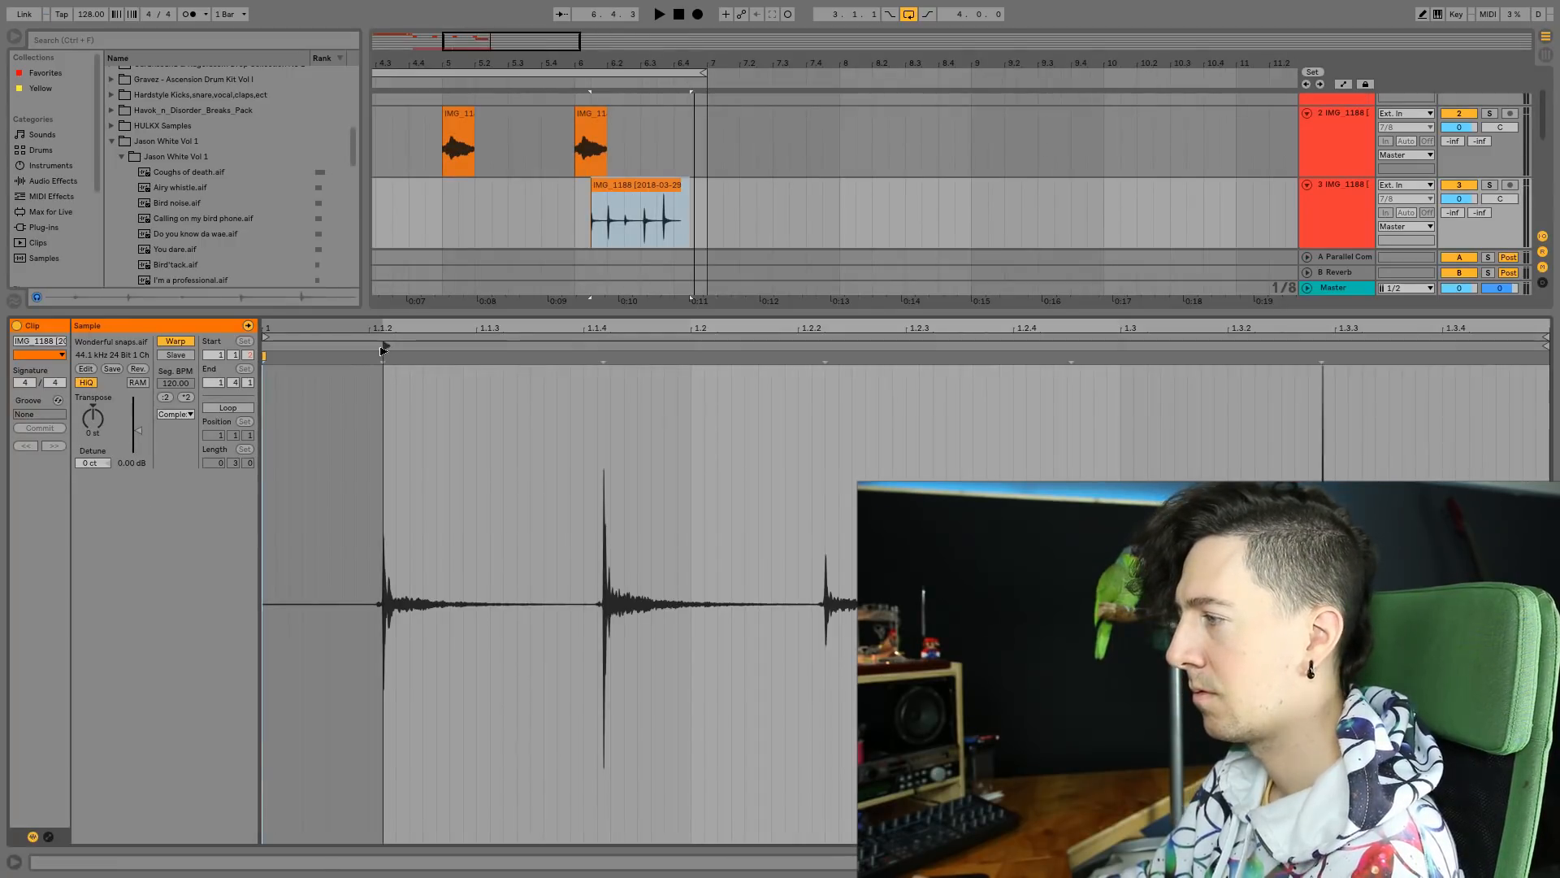
# Duplicate the snaps clip's section from 6.1.3 to 6.2.3 three times and play it back from bar 6.
pyautogui.press('space')
pyautogui.moveTo(593, 63); pyautogui.dragTo(635, 221)
pyautogui.press('space')
pyautogui.press('space')
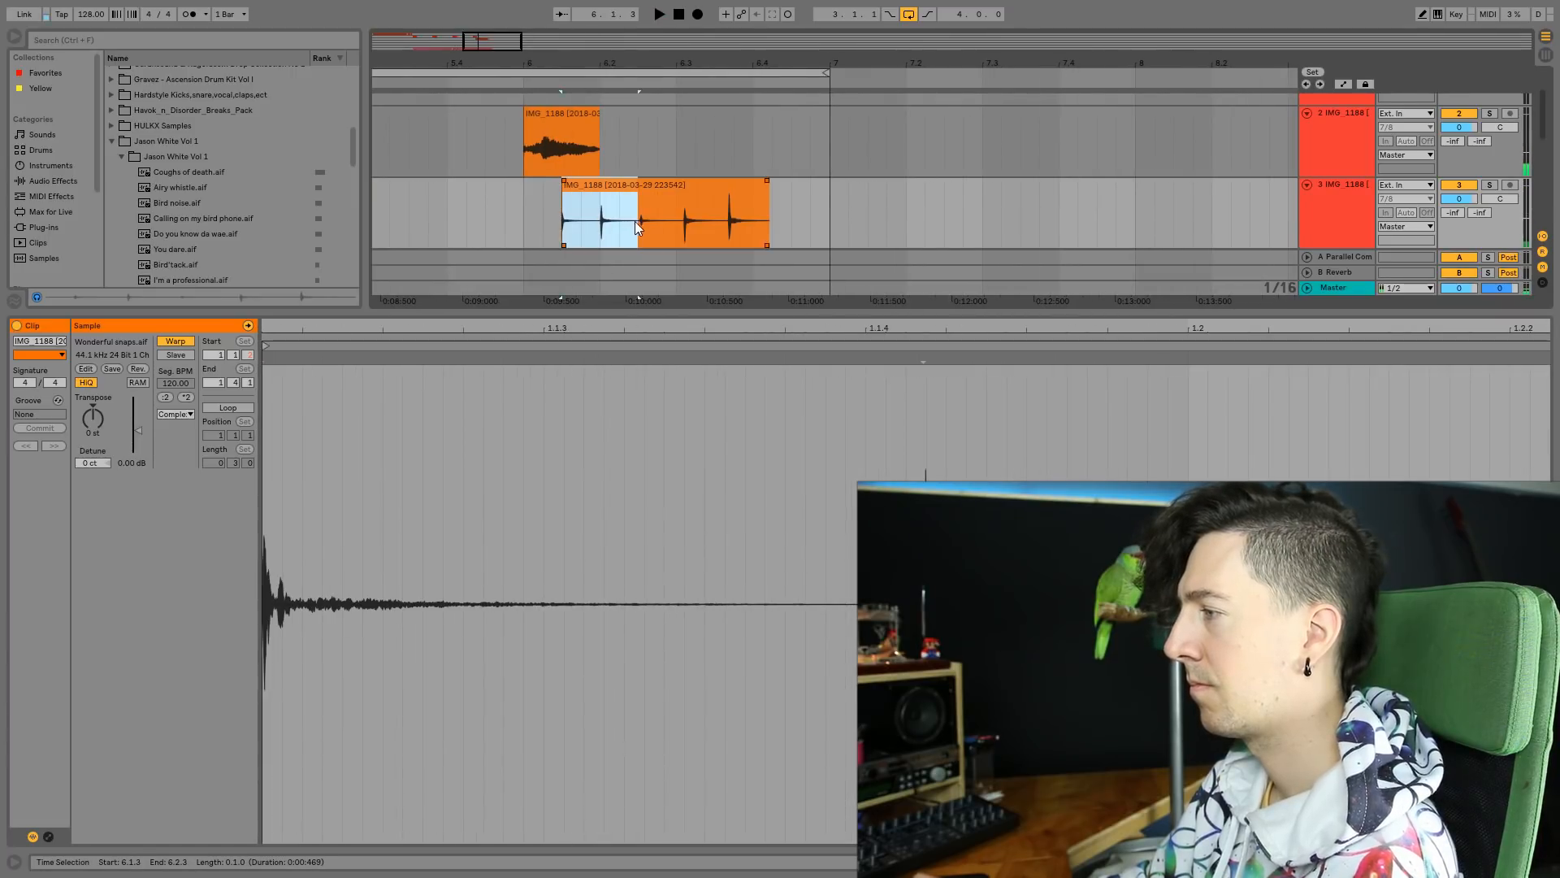
pyautogui.hotkey('ctrl', 'd')
pyautogui.hotkey('ctrl', 'd')
pyautogui.hotkey('ctrl', 'd')
pyautogui.click(526, 214)
pyautogui.press('space')
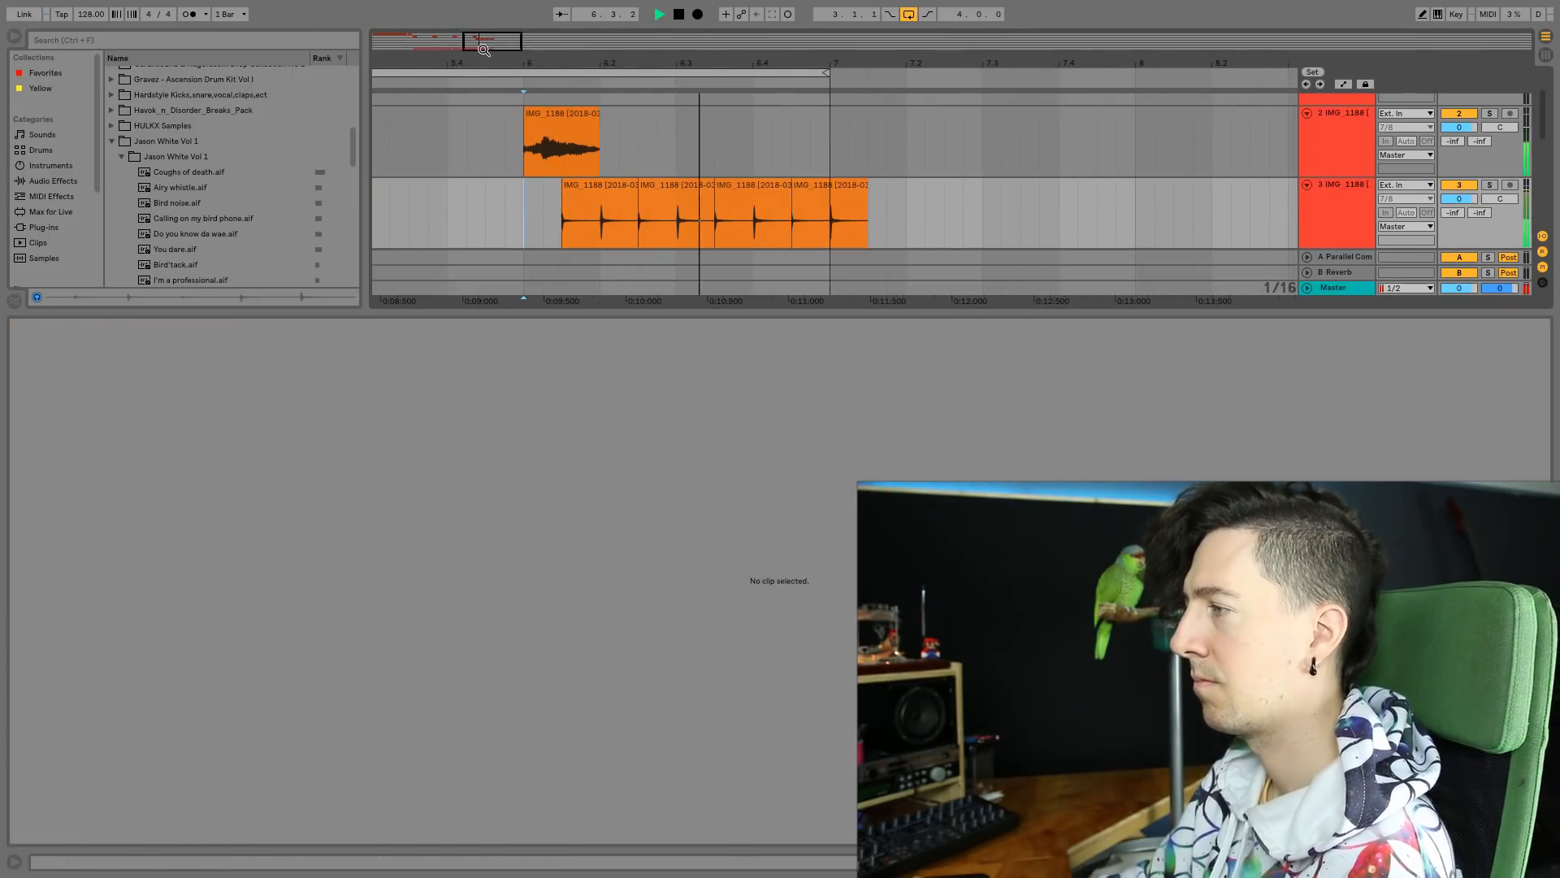
pyautogui.moveTo(484, 49); pyautogui.dragTo(486, 16)
pyautogui.press('space')
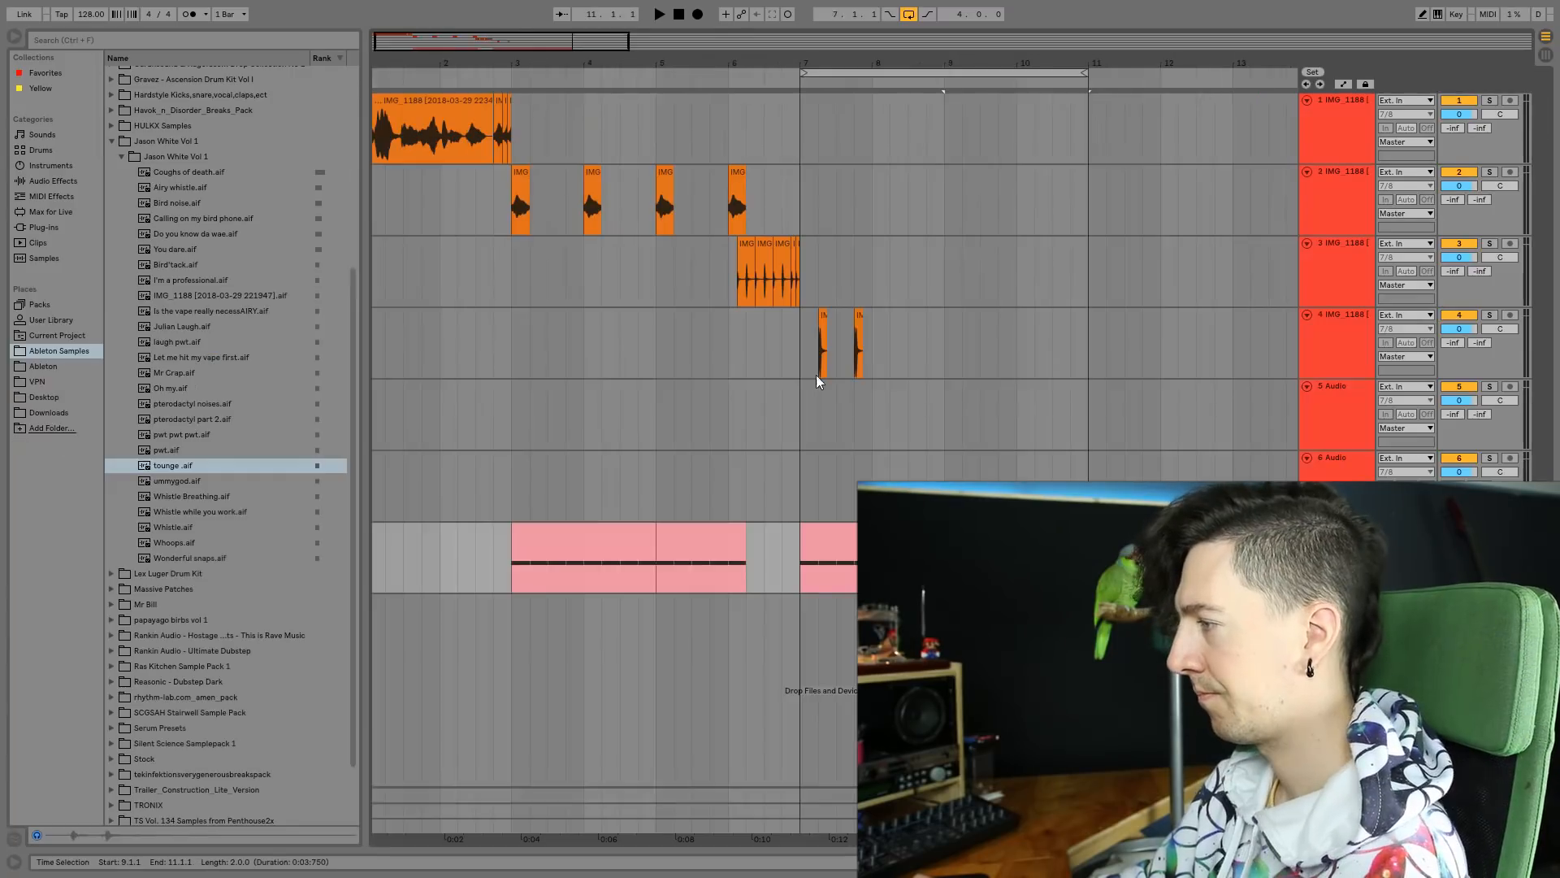
# Duplicate the fourth track's one-bar click pattern from 7.1.1 to 8.1.1 three times to fill bars 7 to 10.
pyautogui.click(806, 372)
pyautogui.press('space')
pyautogui.click(841, 339)
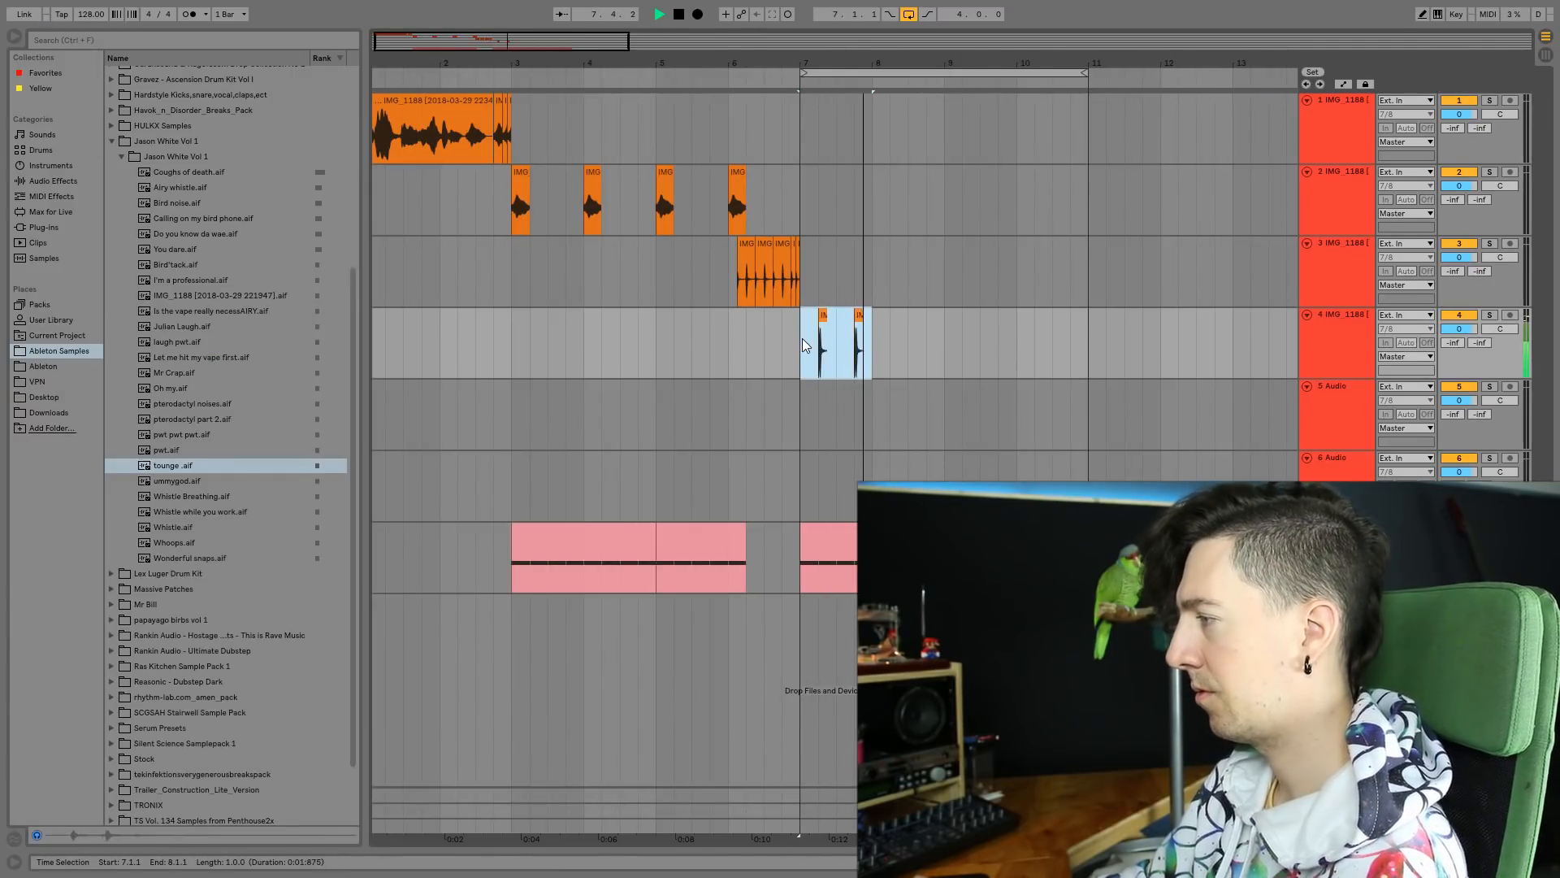
pyautogui.hotkey('ctrl', 'd')
pyautogui.hotkey('ctrl', 'd')
pyautogui.hotkey('ctrl', 'd')
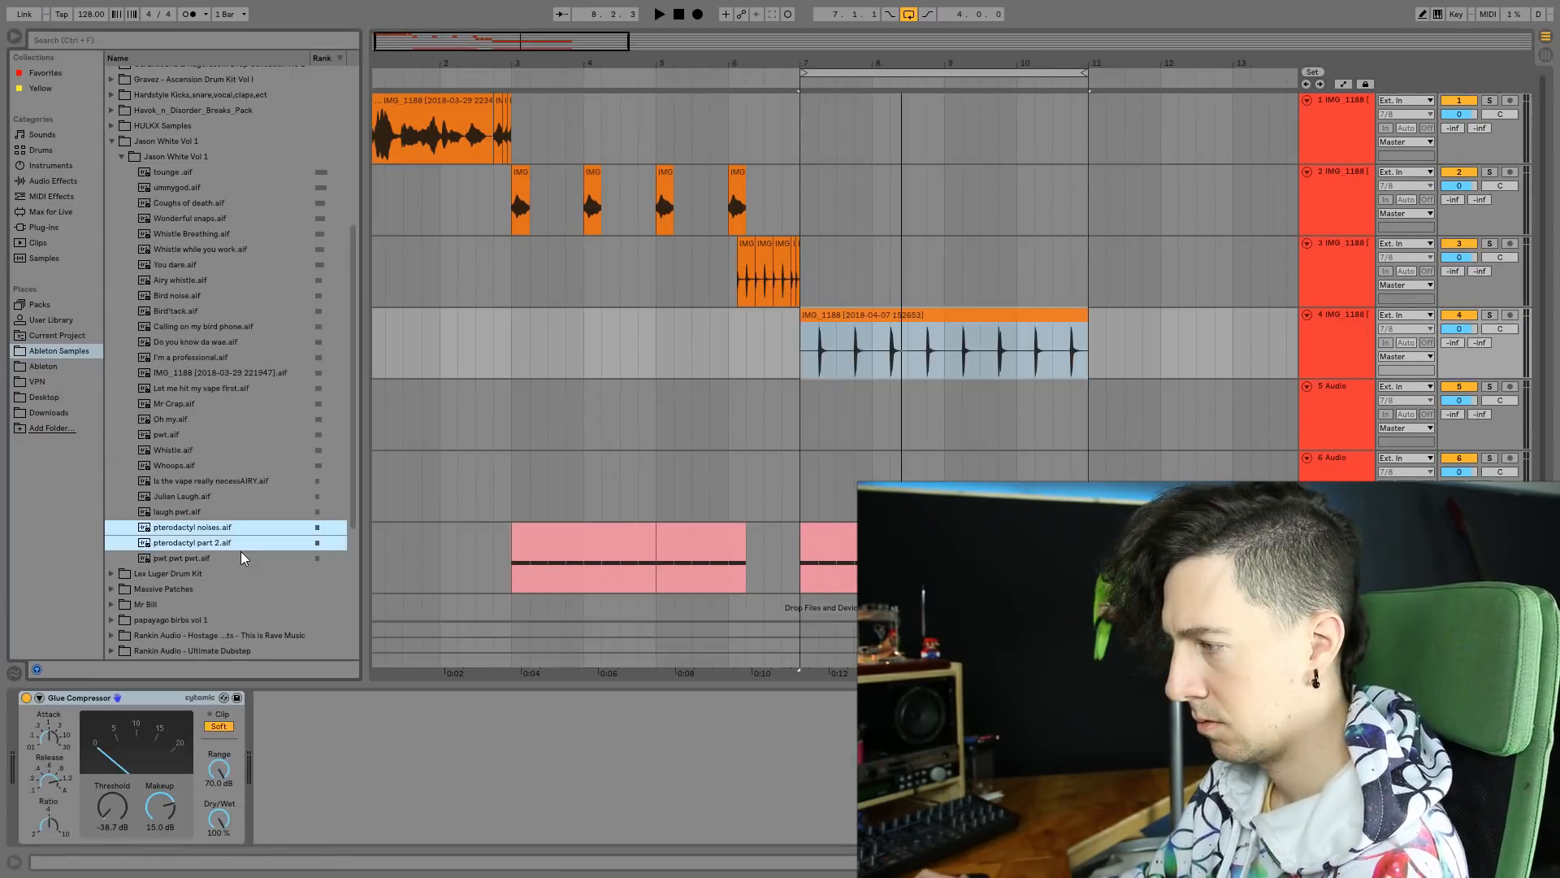
# Place pwt pwt pwt.aif on the fifth audio track at 7.2.1 and trim it to its first hit, ending at 7.2.4.
pyautogui.click(242, 558)
pyautogui.click(245, 528)
pyautogui.click(244, 564)
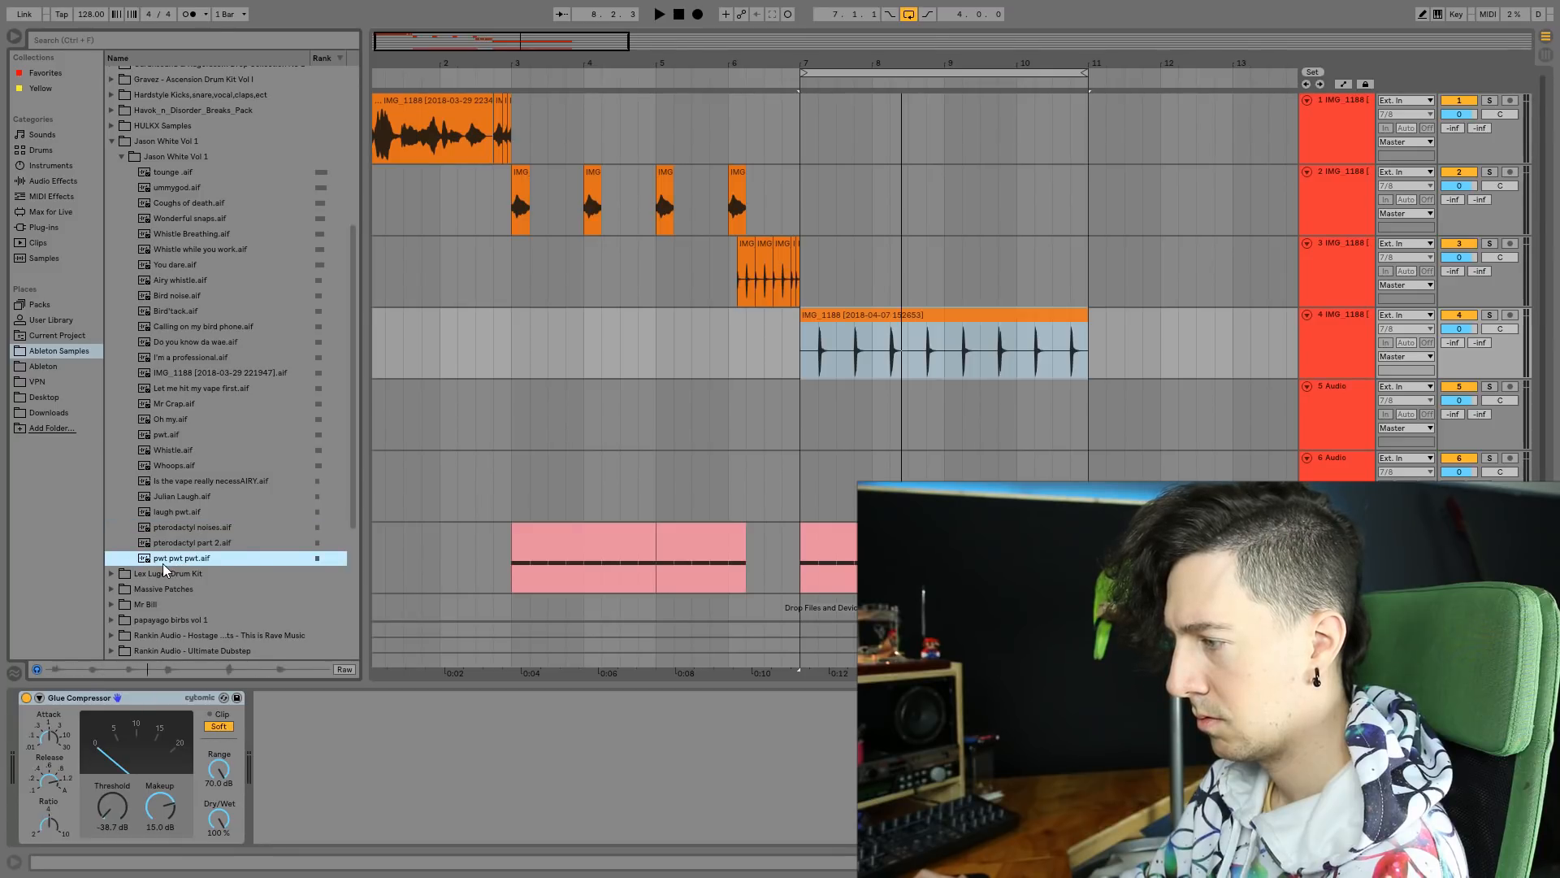
pyautogui.moveTo(151, 567); pyautogui.dragTo(815, 415)
pyautogui.moveTo(555, 42); pyautogui.dragTo(556, 52)
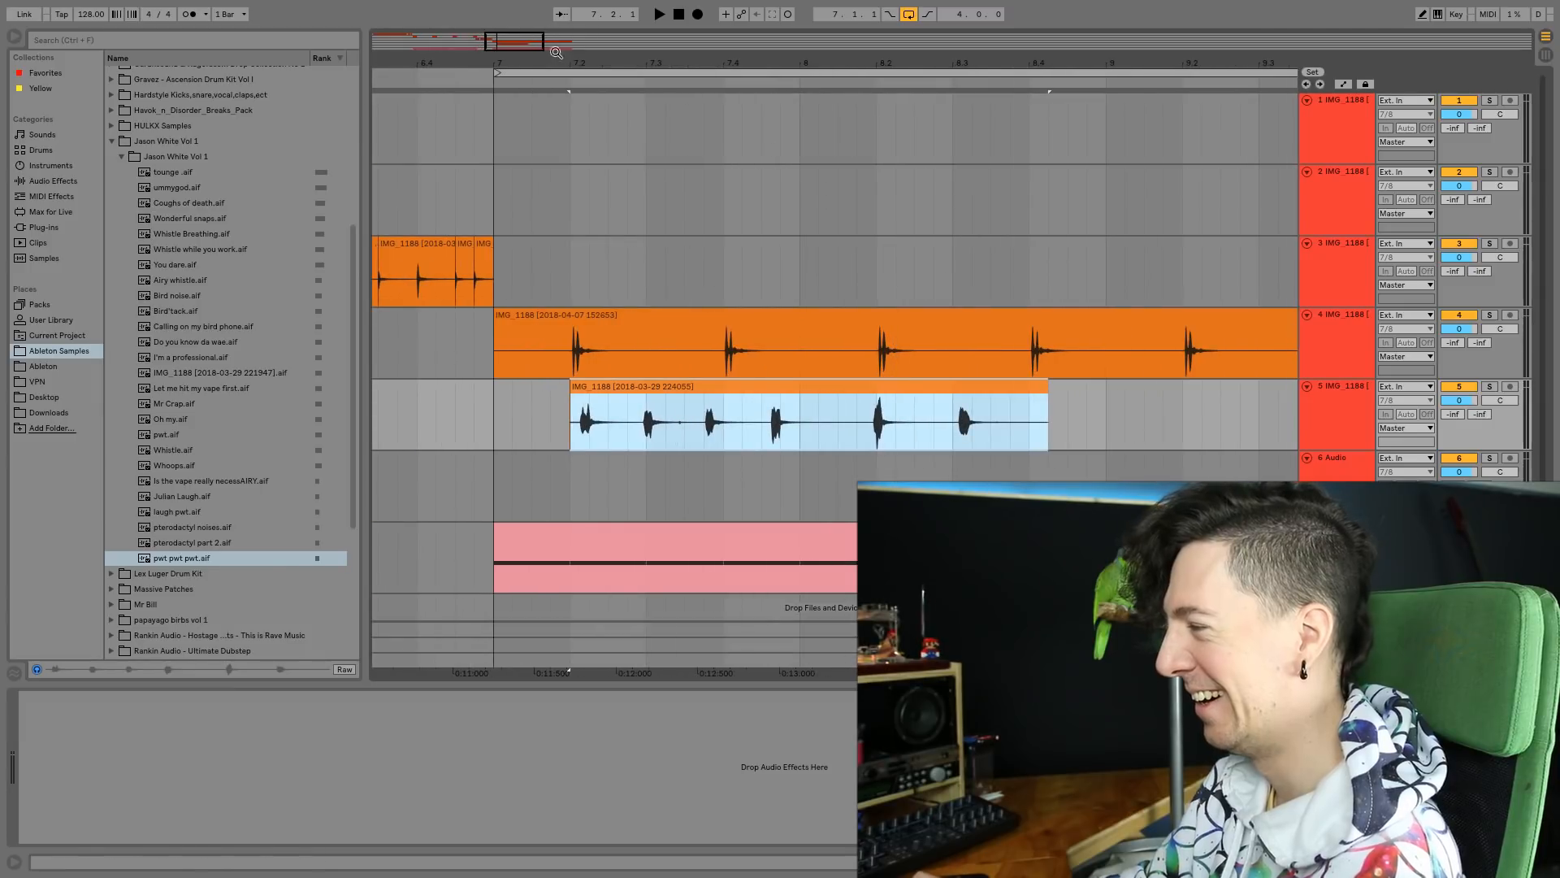
pyautogui.moveTo(627, 439); pyautogui.dragTo(1120, 406)
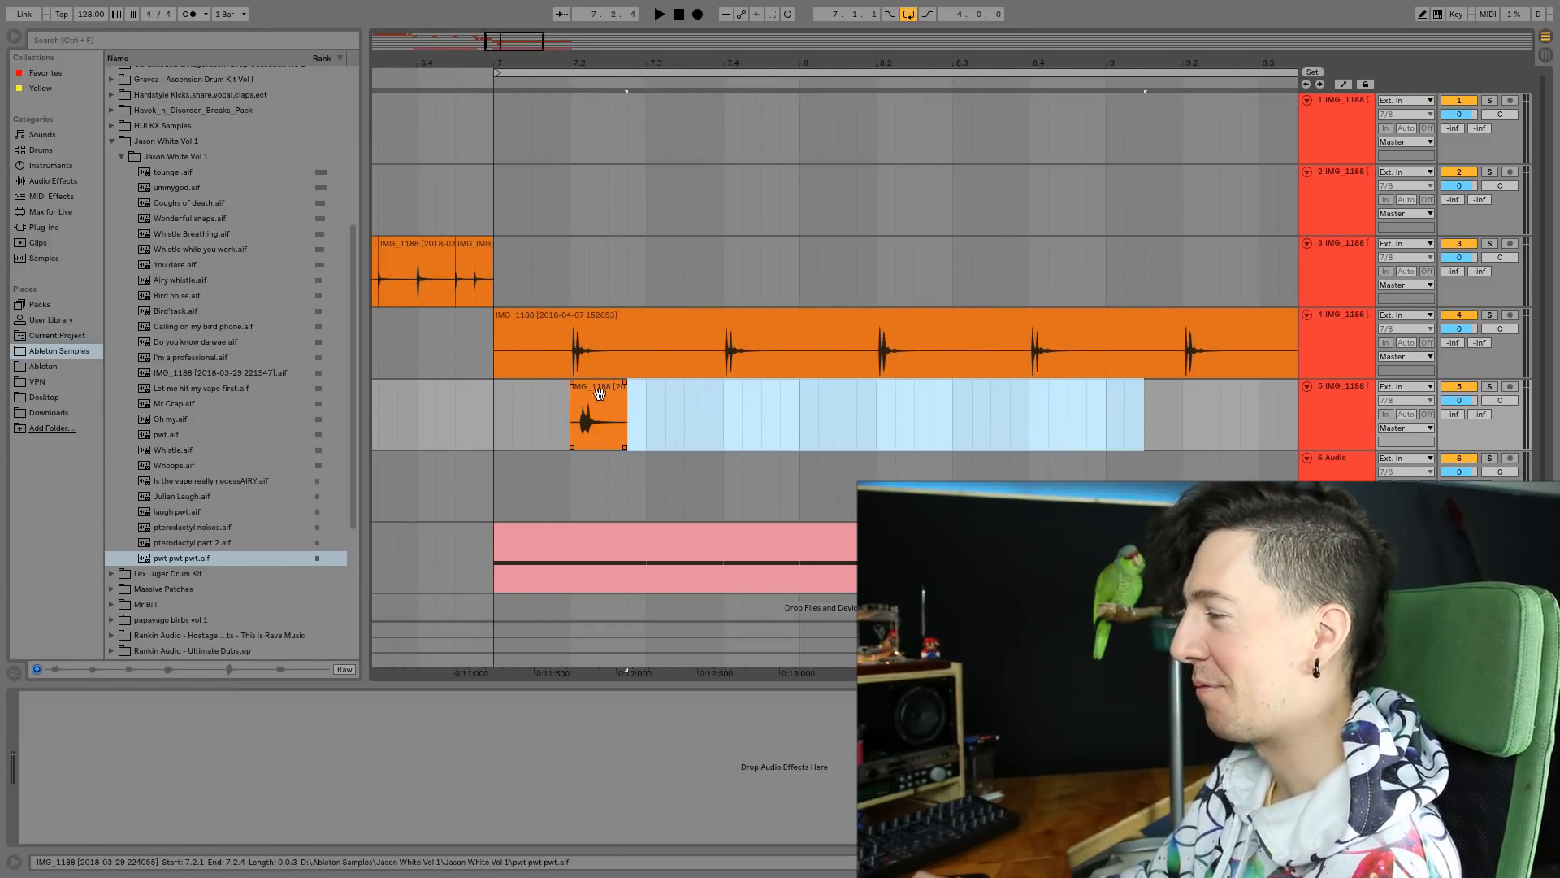
pyautogui.moveTo(493, 42); pyautogui.dragTo(497, 47)
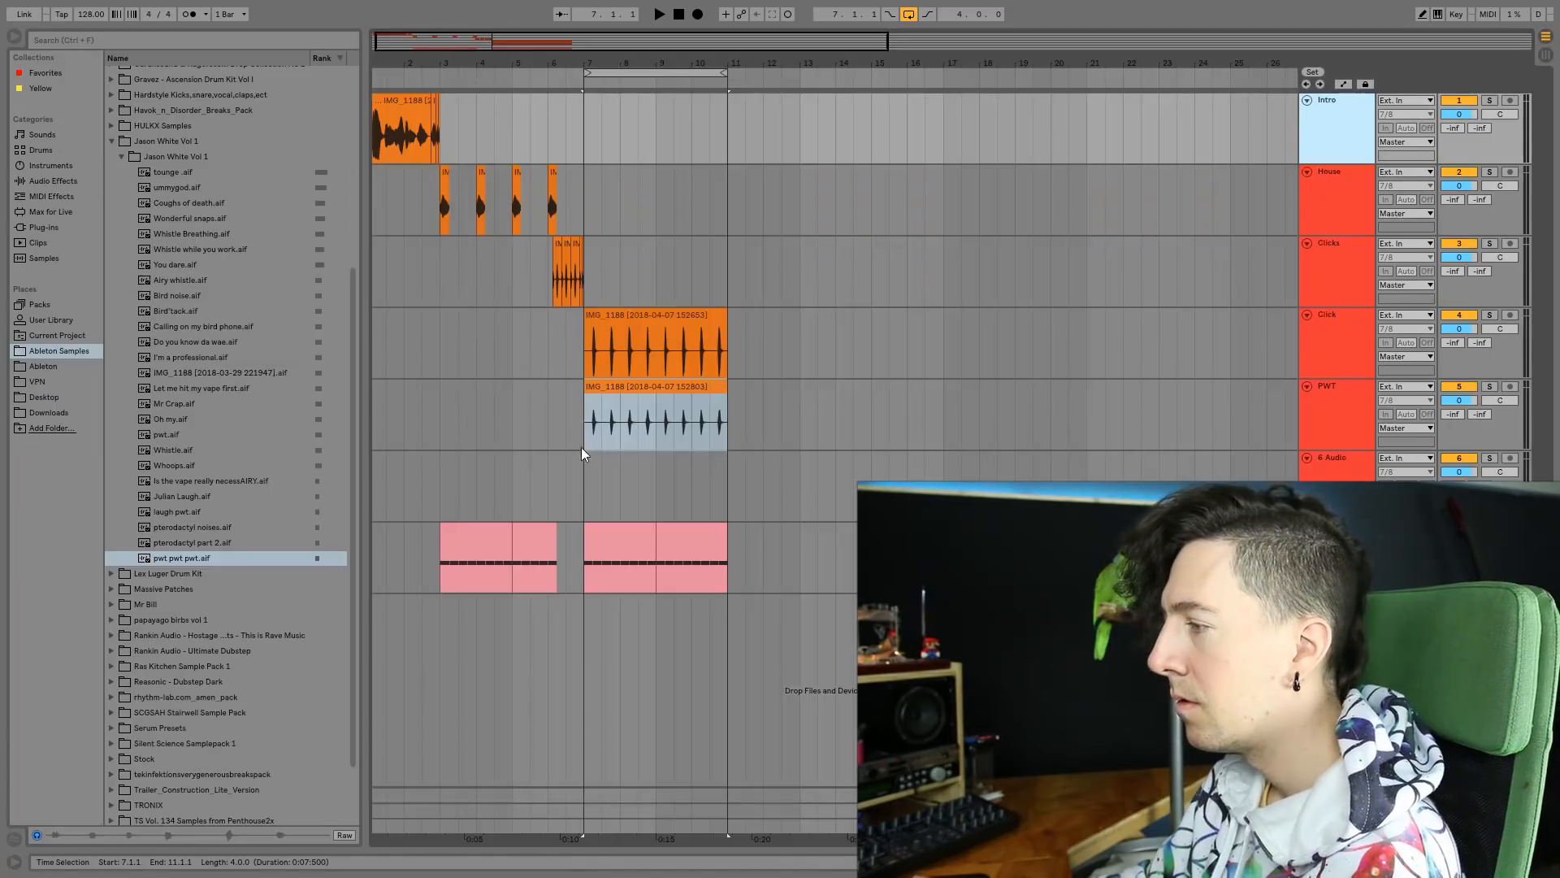
# Play the arrangement from bar 1 to hear the intro, house, clicks and PWT parts together.
pyautogui.click(376, 421)
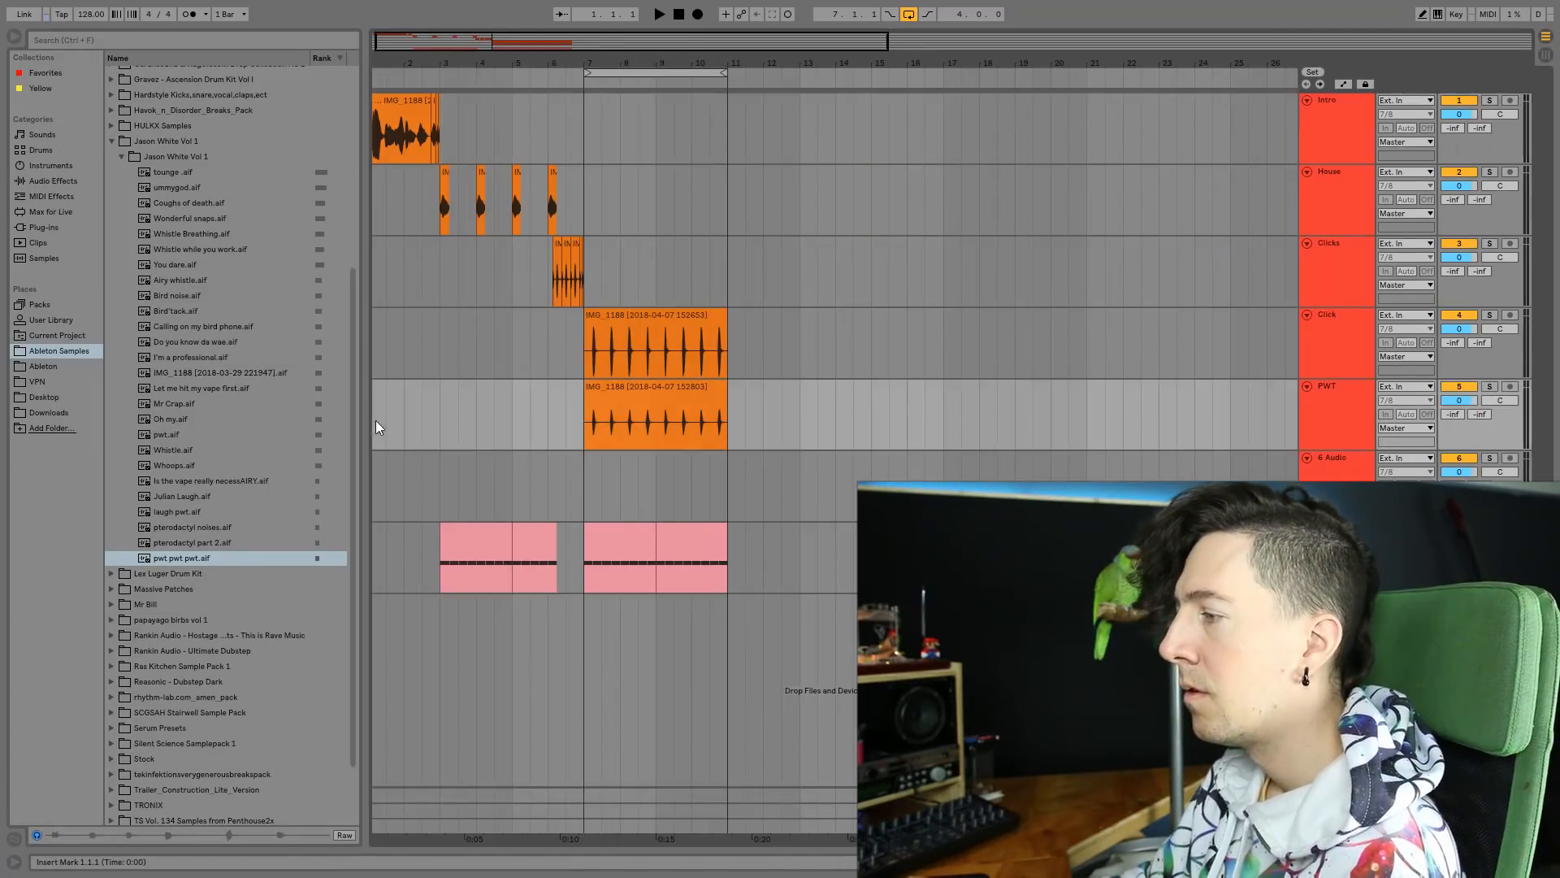
pyautogui.press('space')
pyautogui.moveTo(431, 62); pyautogui.dragTo(426, 53)
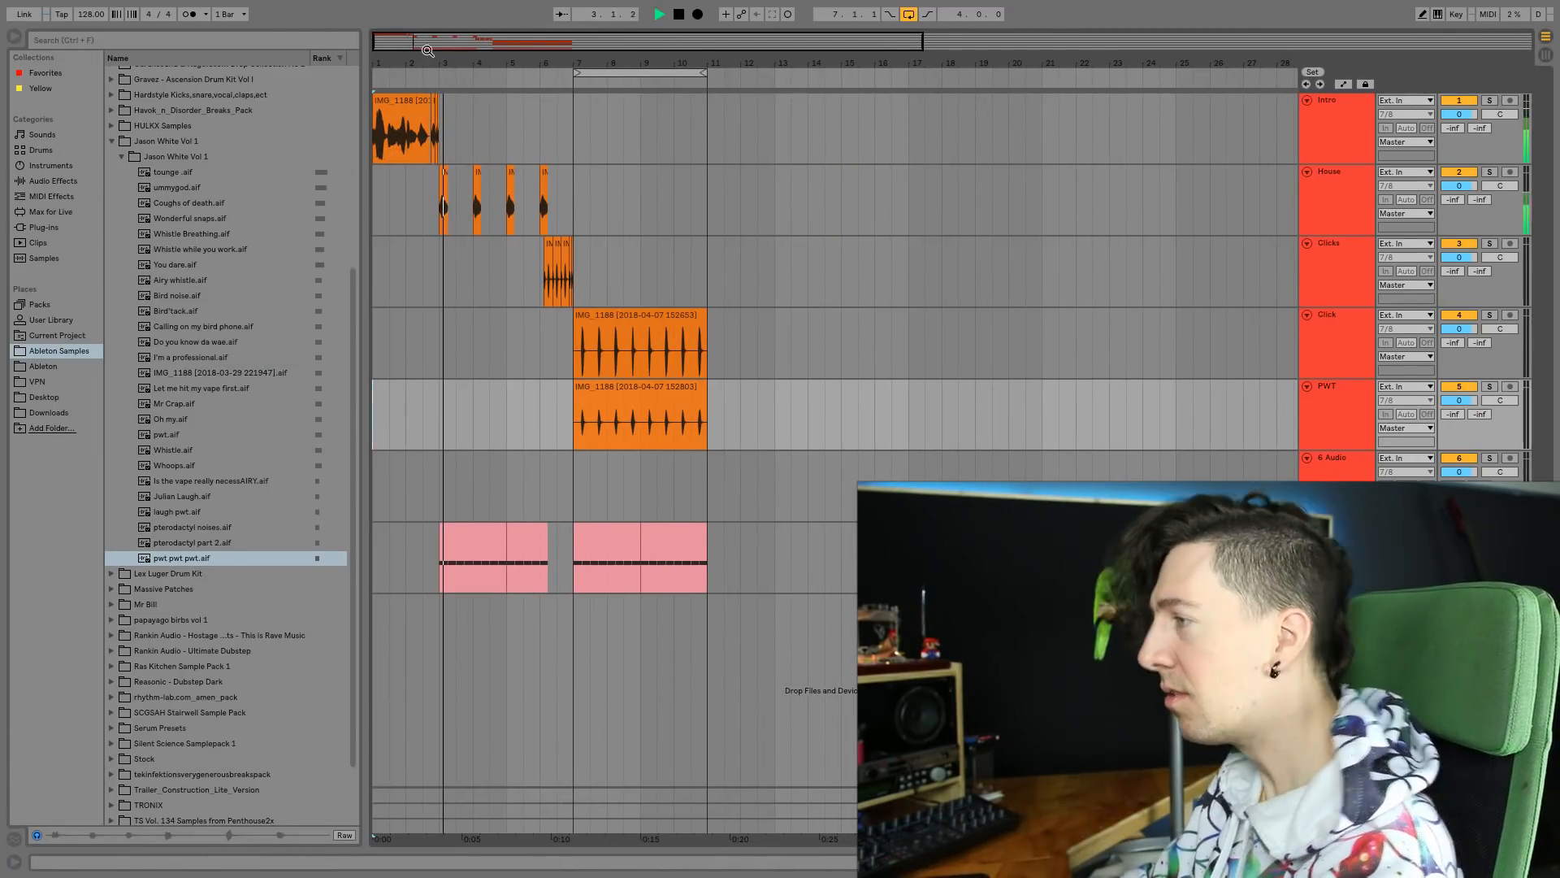
pyautogui.moveTo(427, 51); pyautogui.dragTo(453, 45)
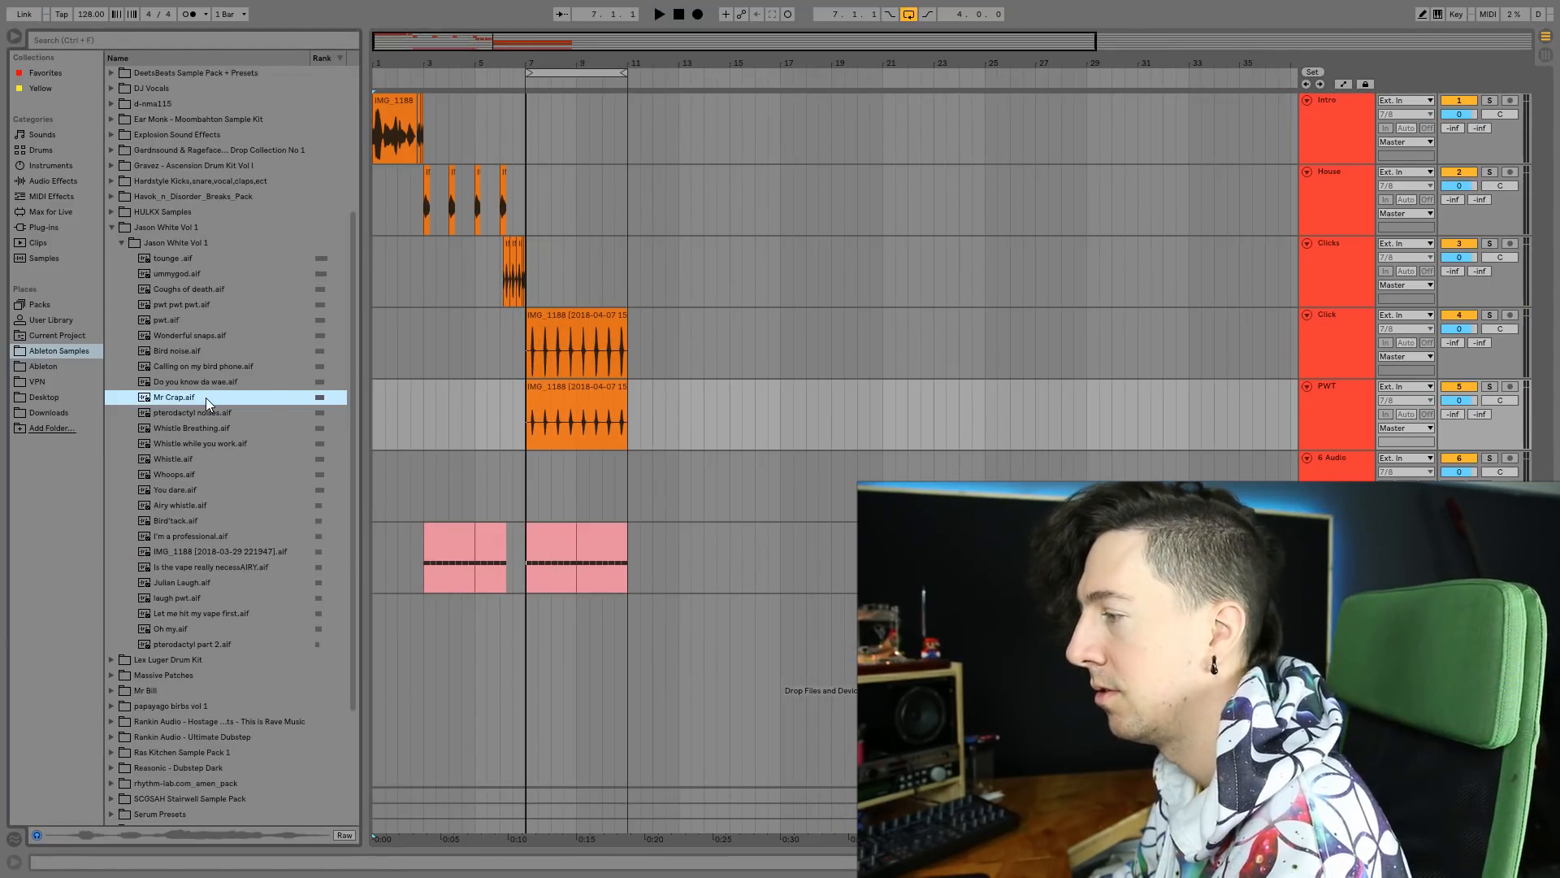
# Add a MIDI track below Coughs of death and paste a copy of that track's Sampler onto it.
pyautogui.click(1337, 530)
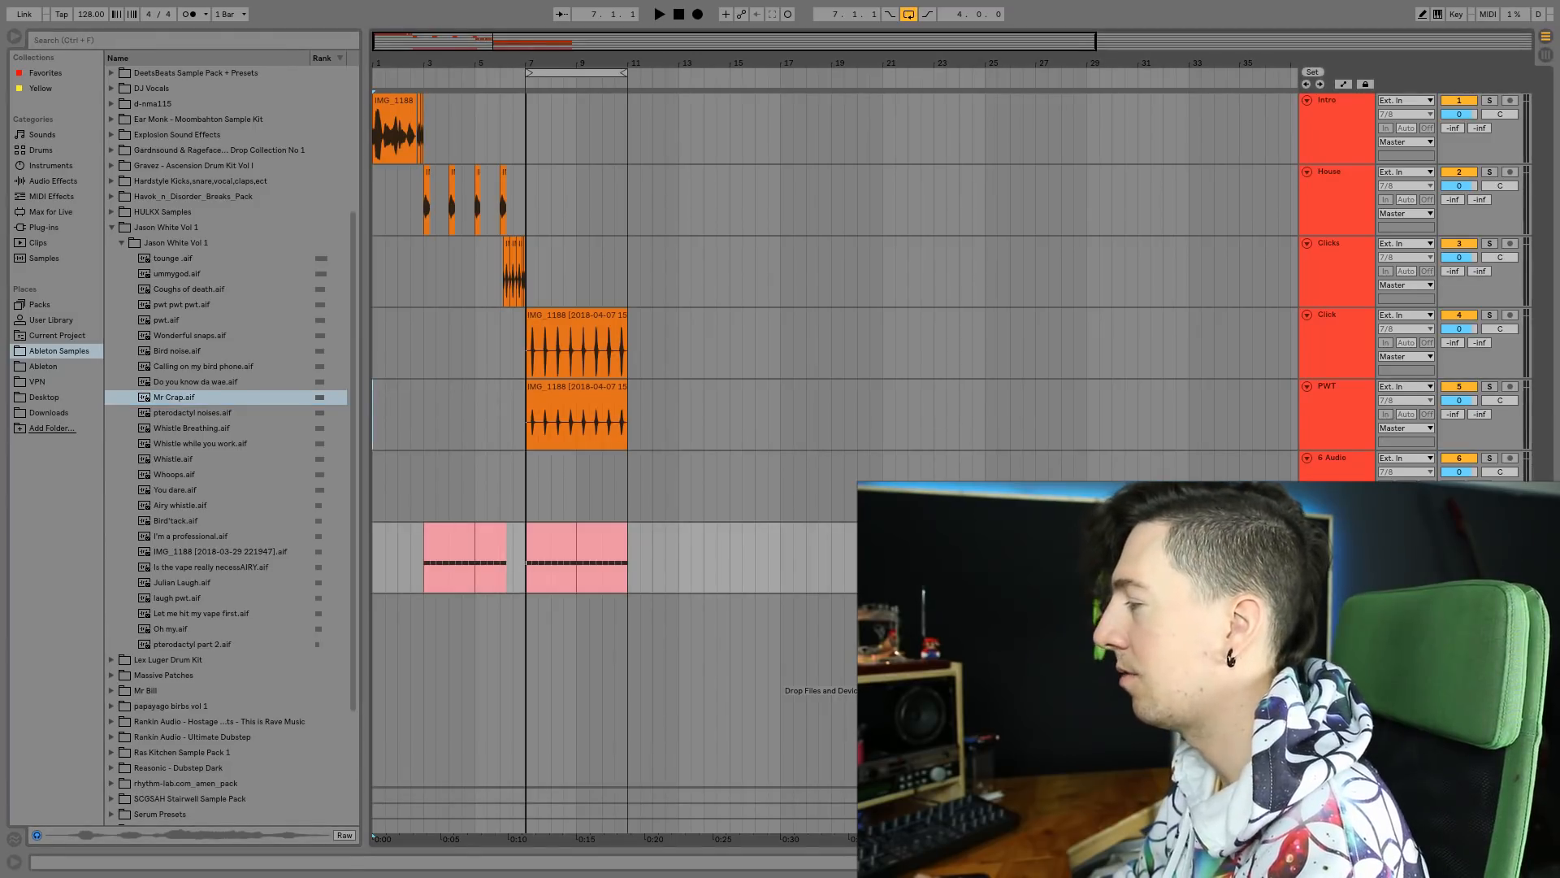
pyautogui.hotkey('ctrl', 't')
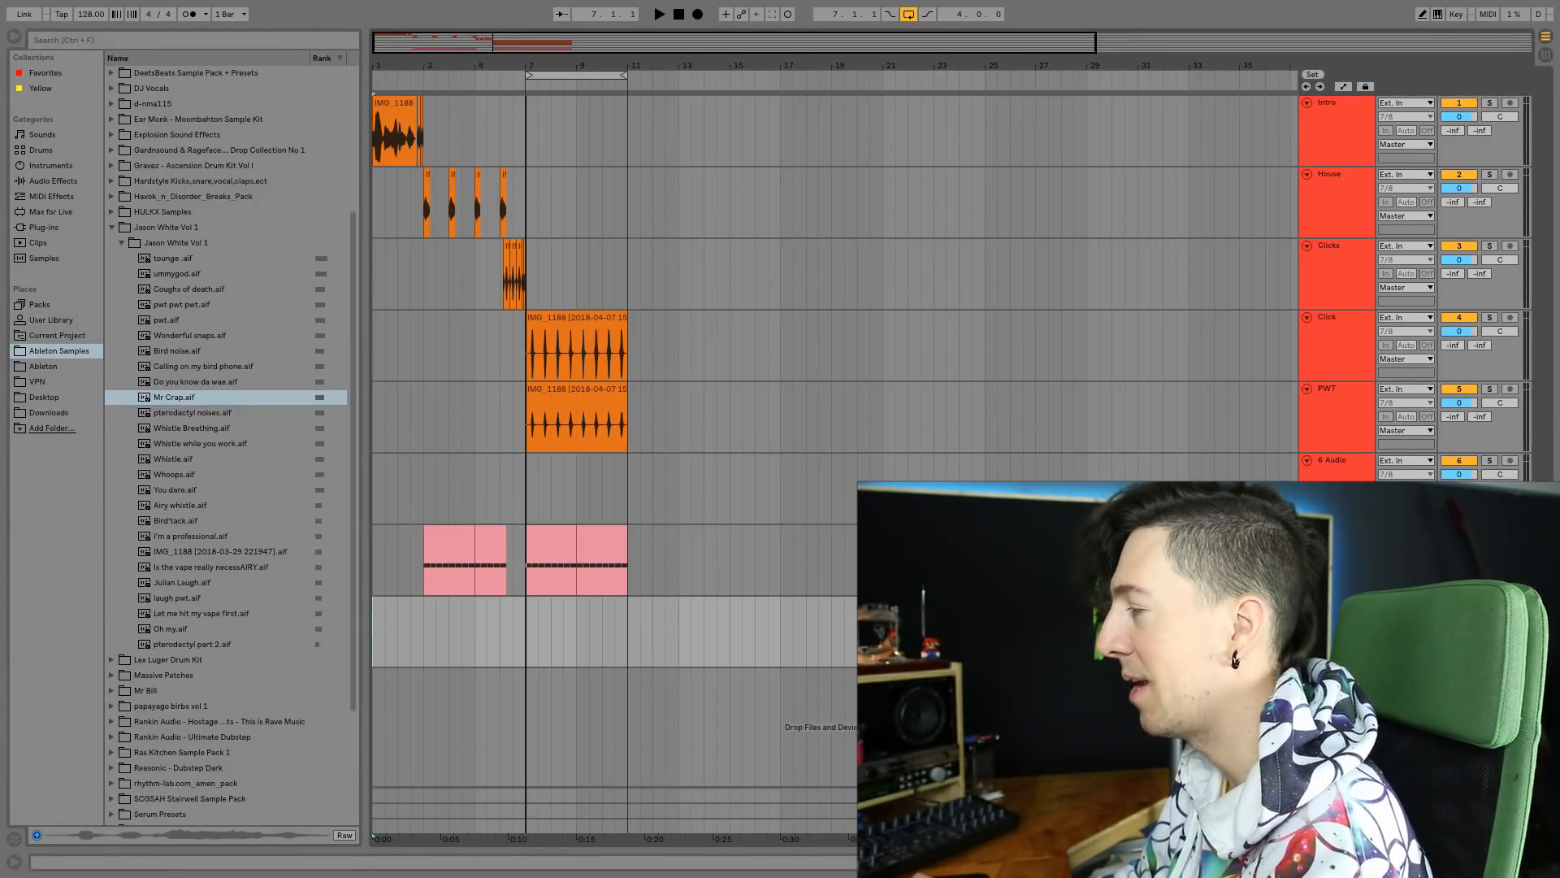
pyautogui.doubleClick(1337, 531)
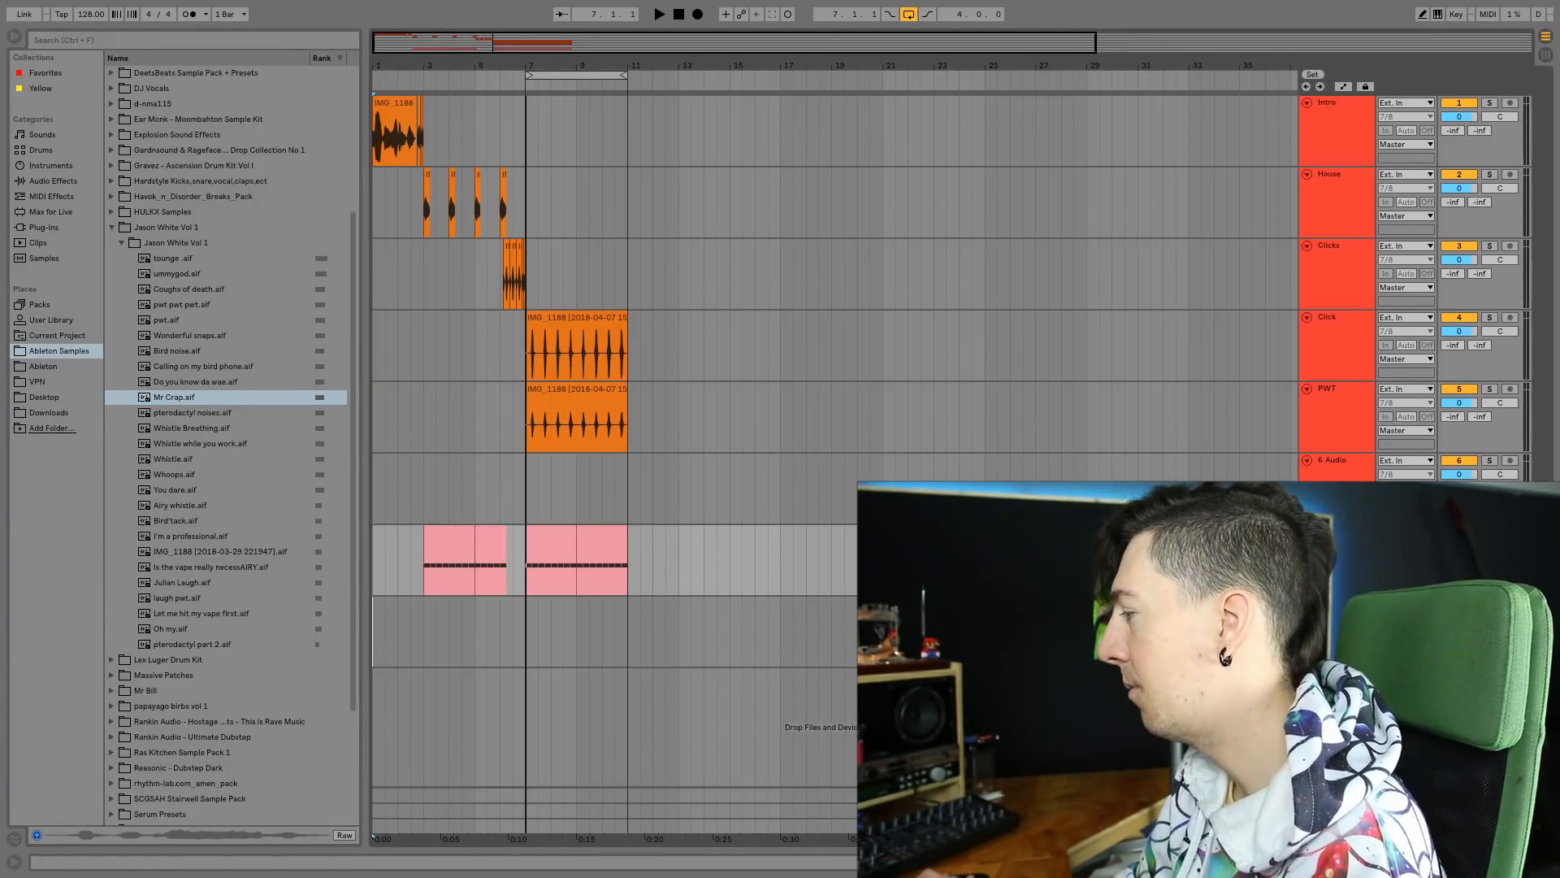
pyautogui.click(172, 699)
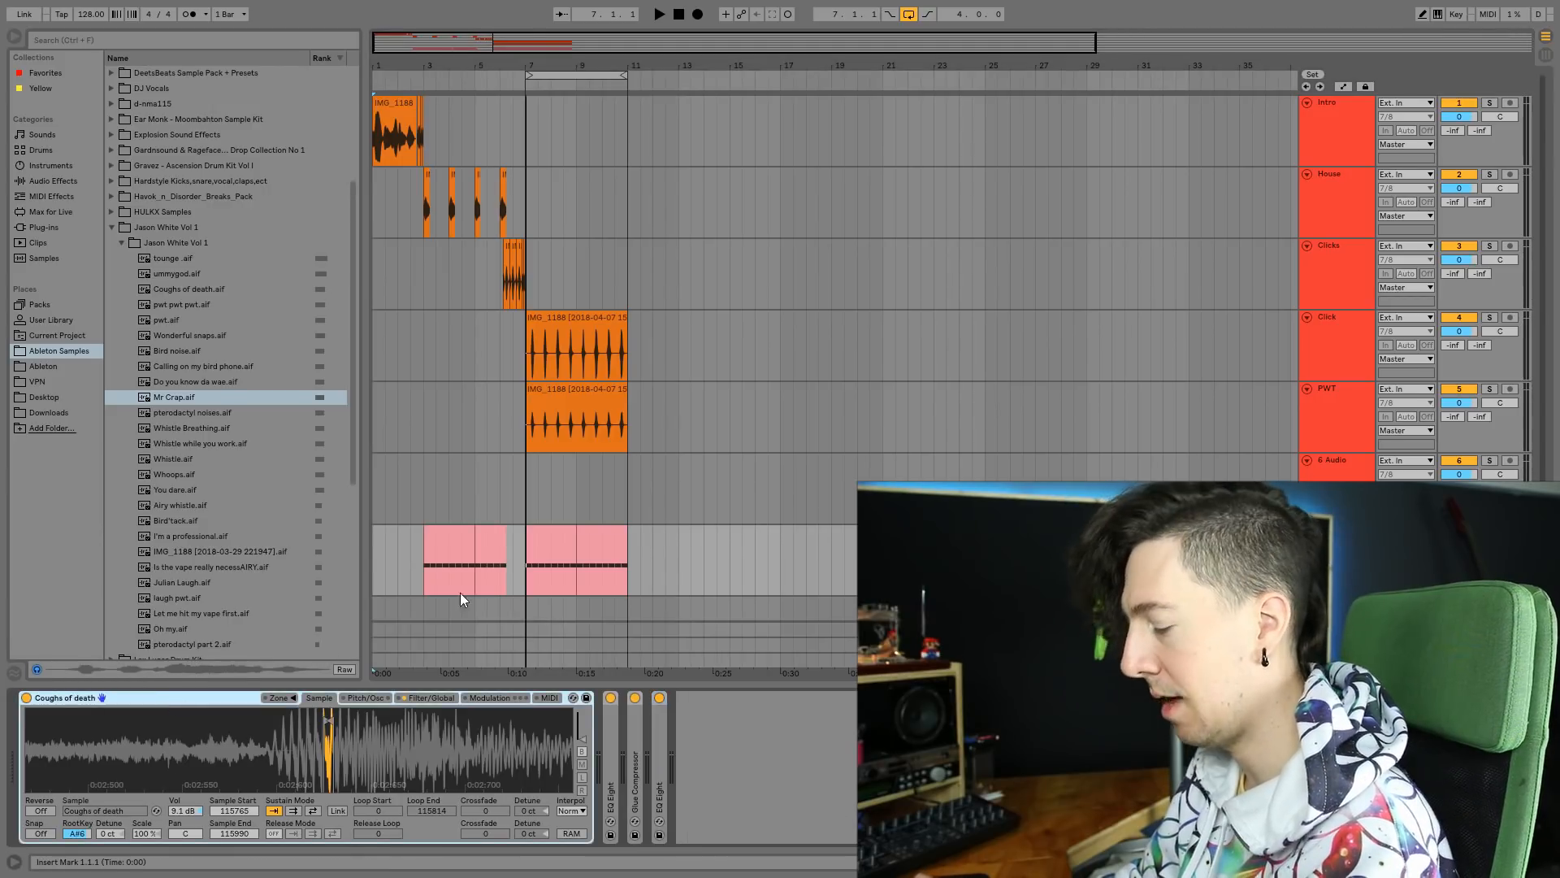
pyautogui.click(1035, 561)
pyautogui.scroll(-3, 1035, 560)
pyautogui.click(1035, 554)
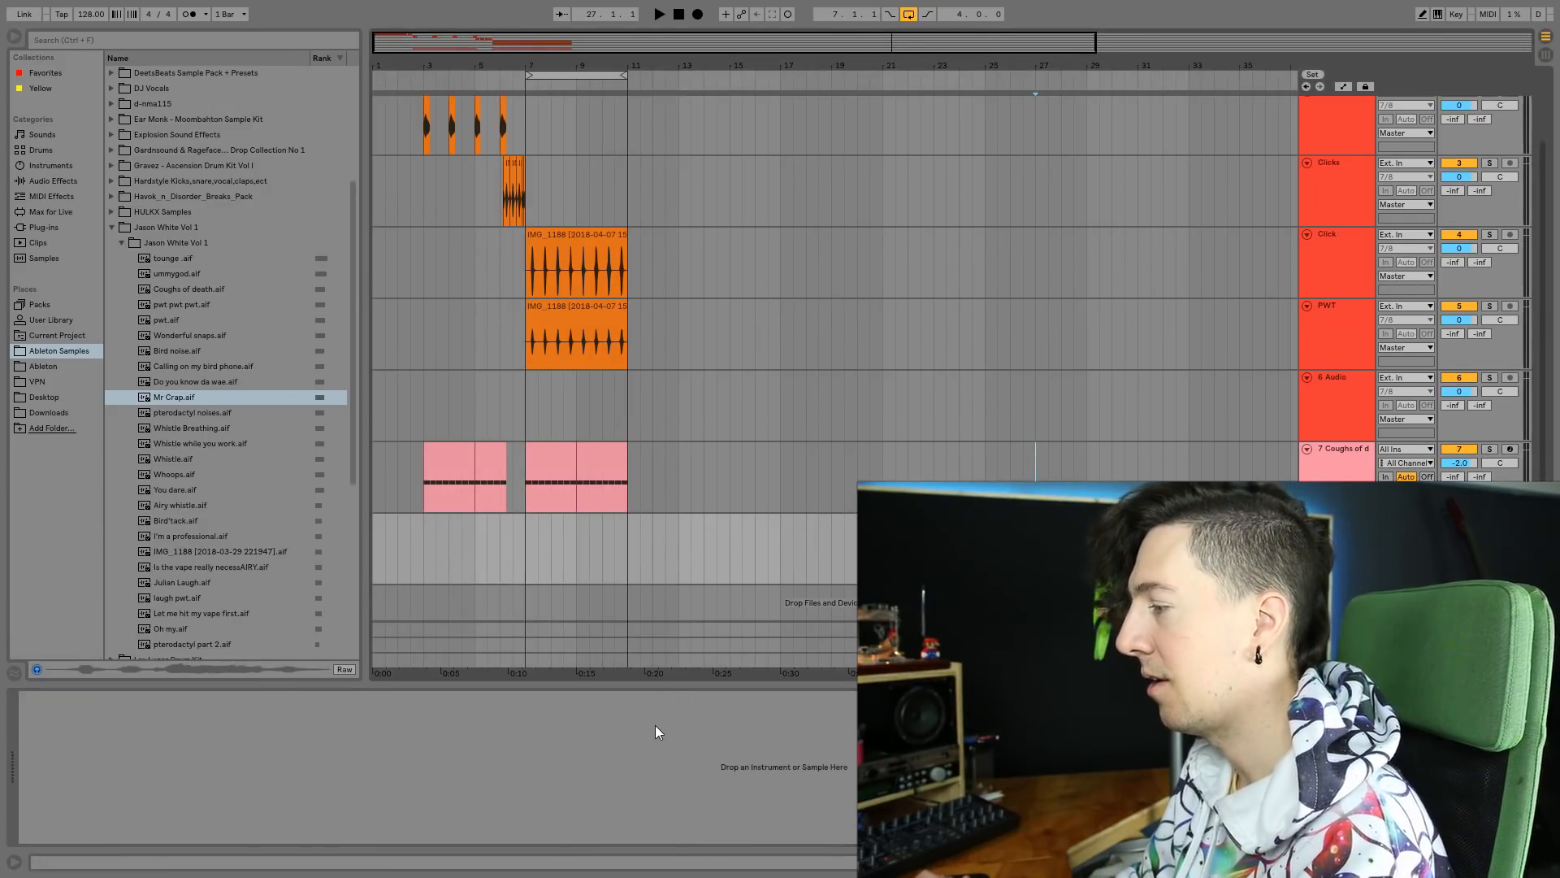
pyautogui.click(655, 725)
pyautogui.hotkey('ctrl', 'v')
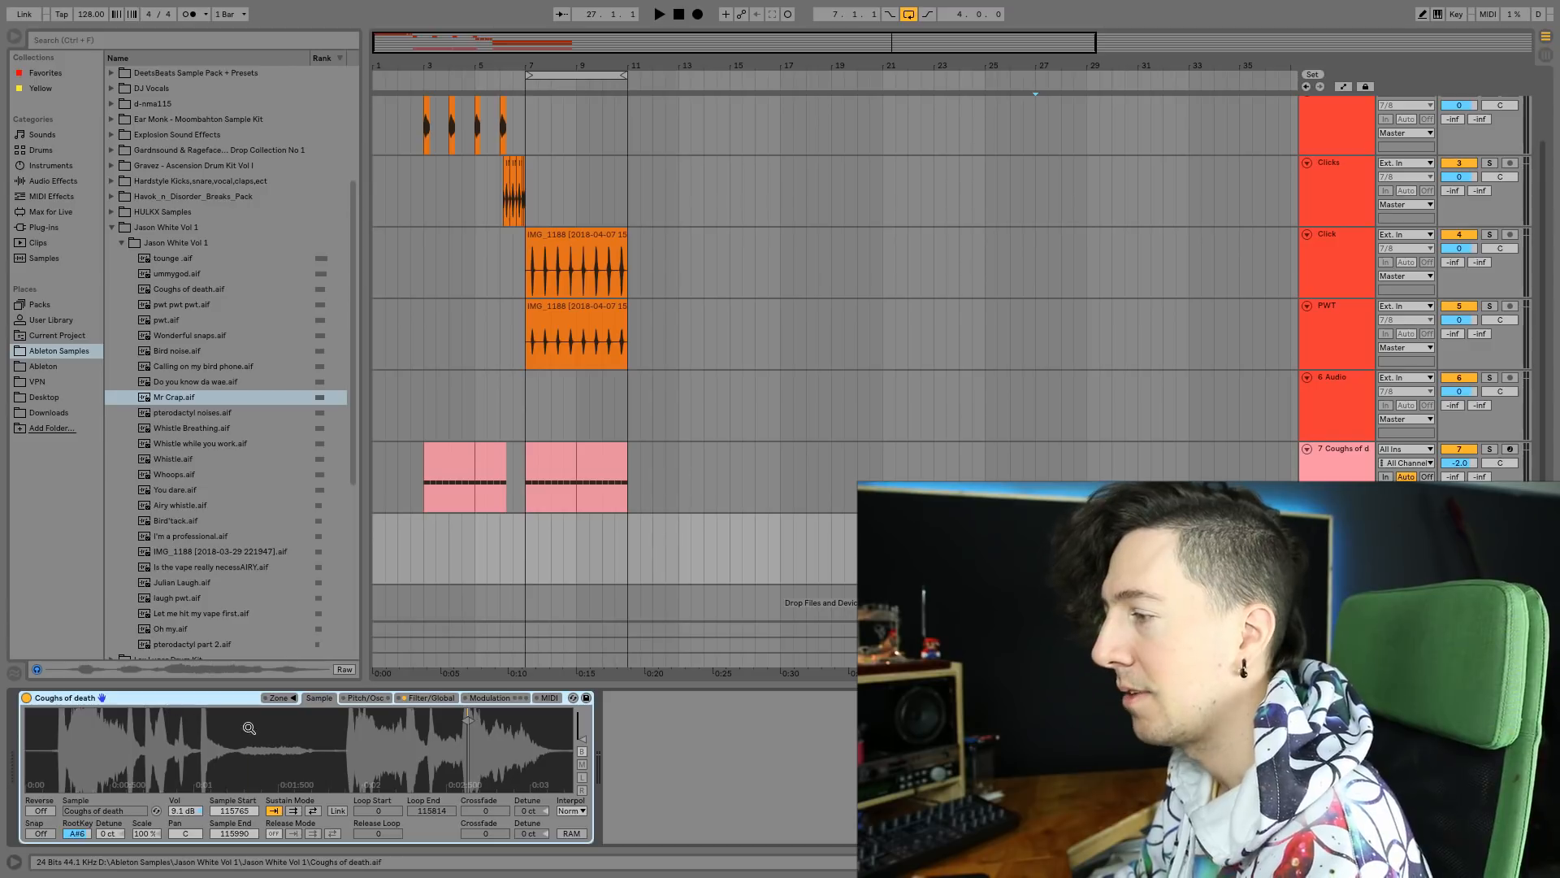
# Load Mr Crap.aif from the sample pack into the copied Sampler in place of the Coughs of death sample.
pyautogui.keyDown('shift'); pyautogui.click(244, 644); pyautogui.keyUp('shift')
pyautogui.moveTo(280, 663); pyautogui.dragTo(249, 553)
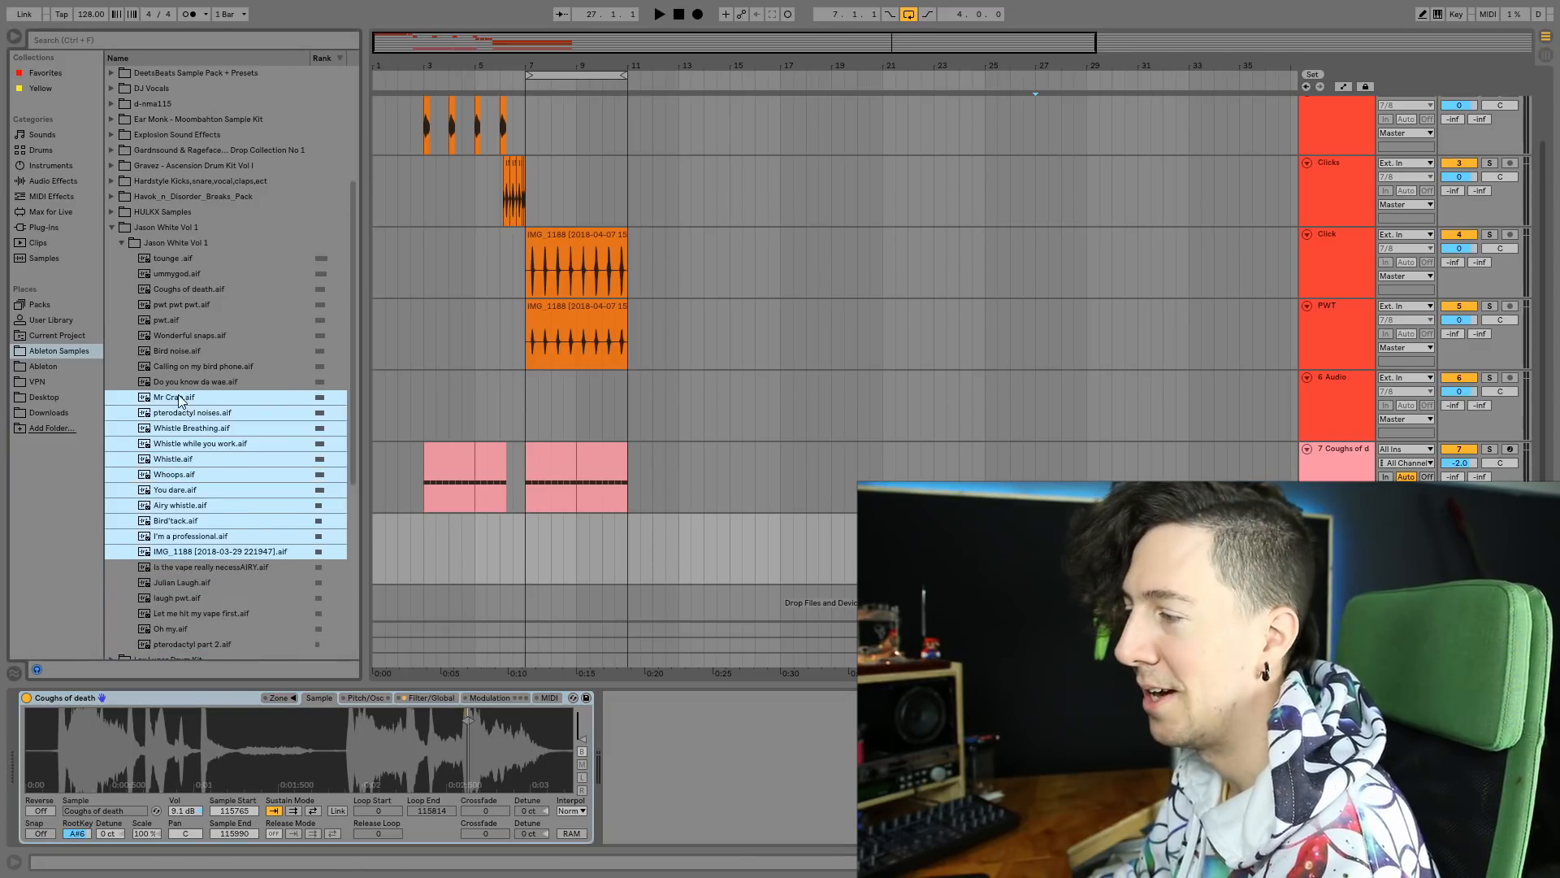
pyautogui.moveTo(309, 720); pyautogui.dragTo(310, 749)
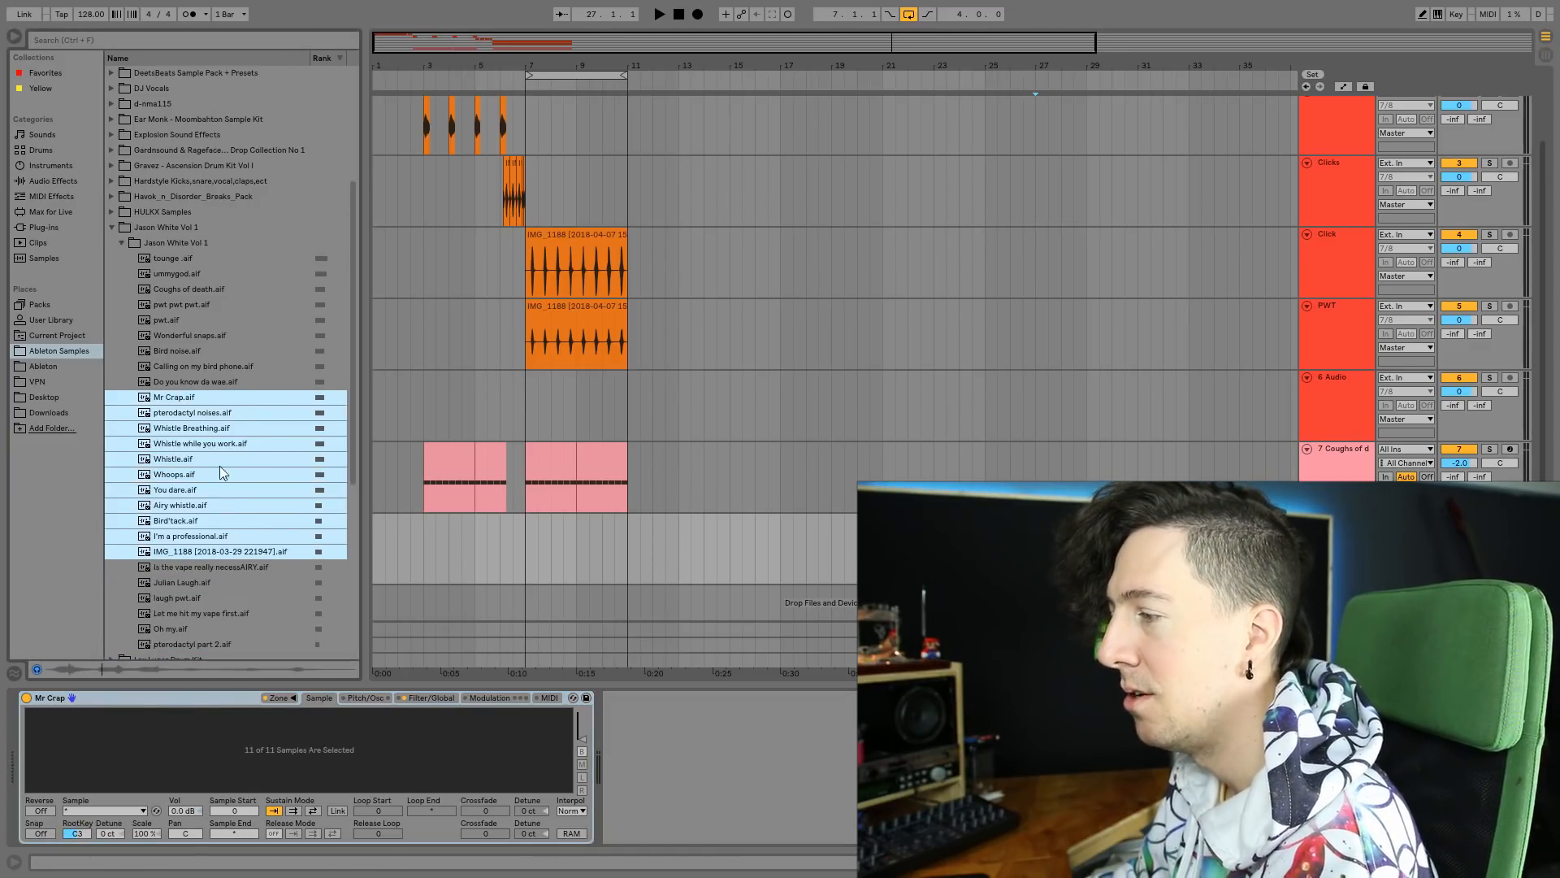
pyautogui.click(201, 395)
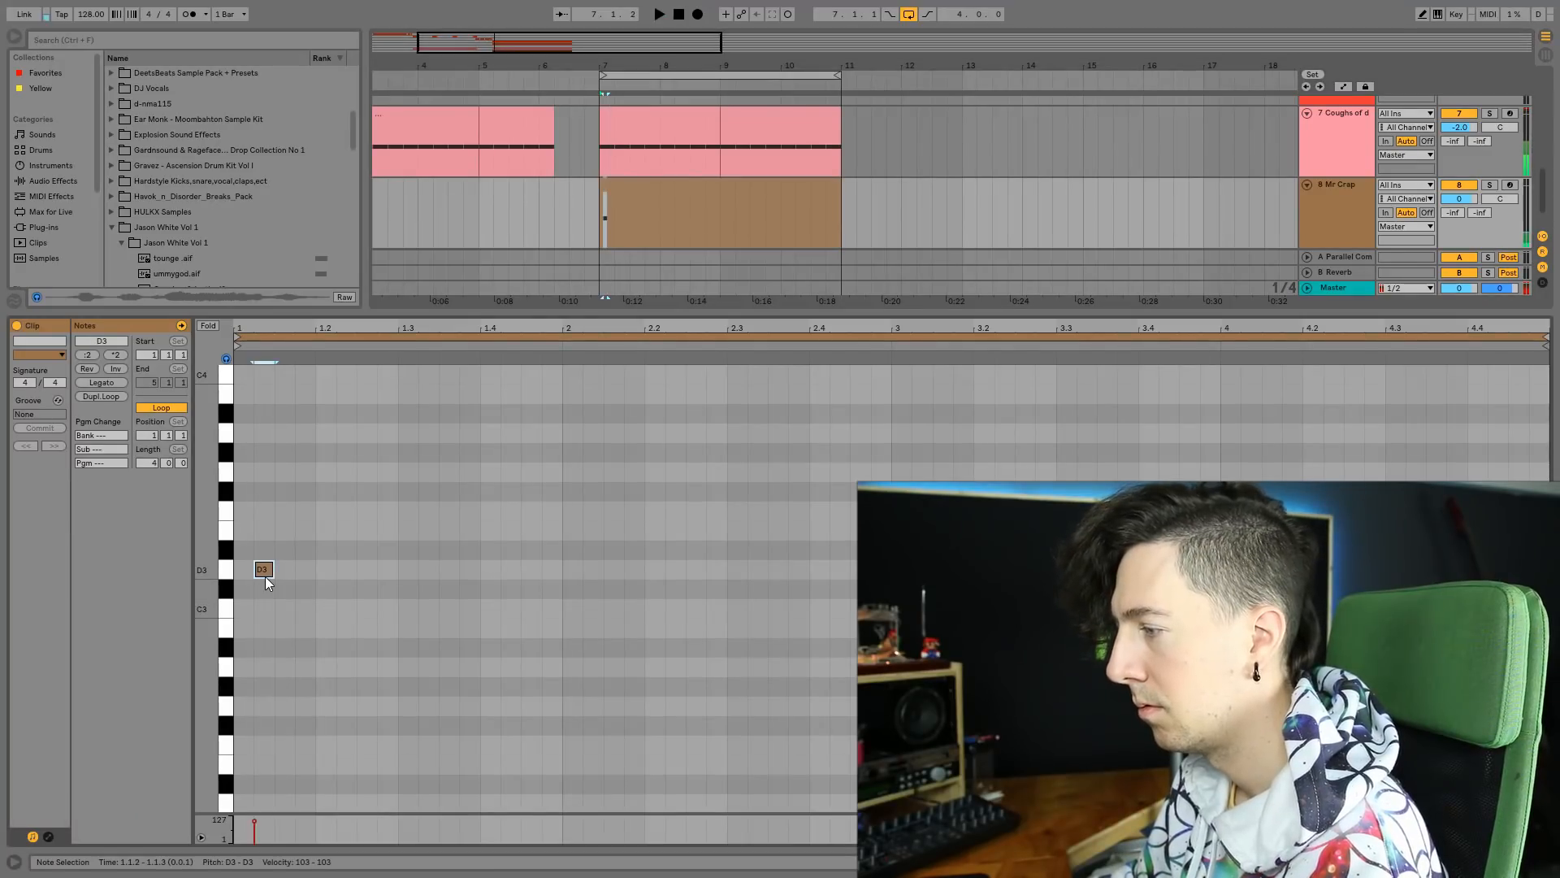
# Place an offbeat B2 note at 1.1.3 in the Mr Crap clip and duplicate its one-beat pattern across the four bars.
pyautogui.doubleClick(258, 608)
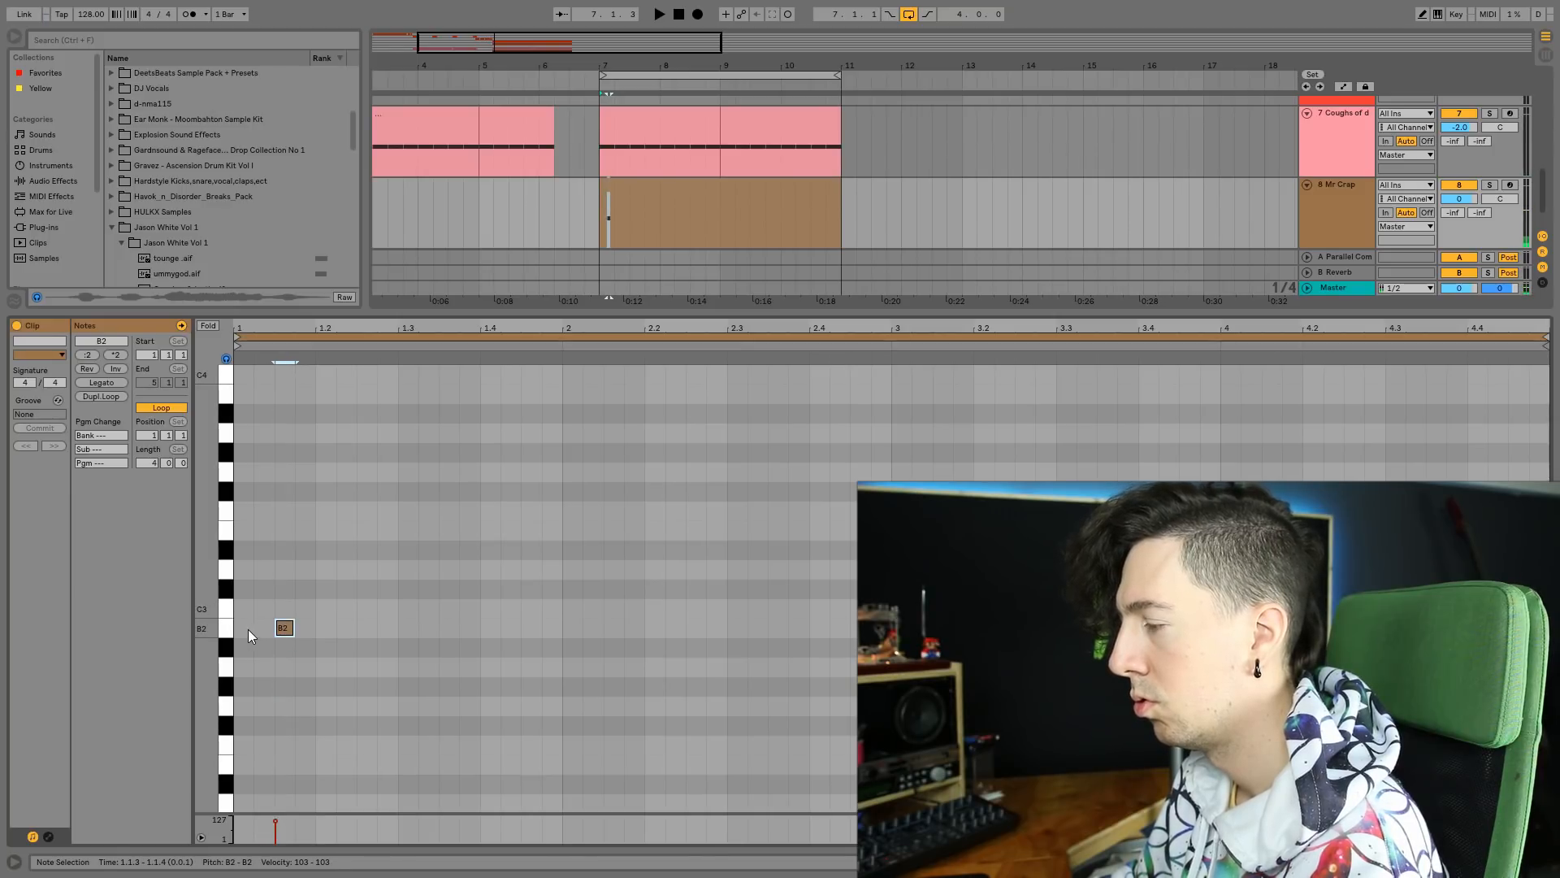
pyautogui.press('space')
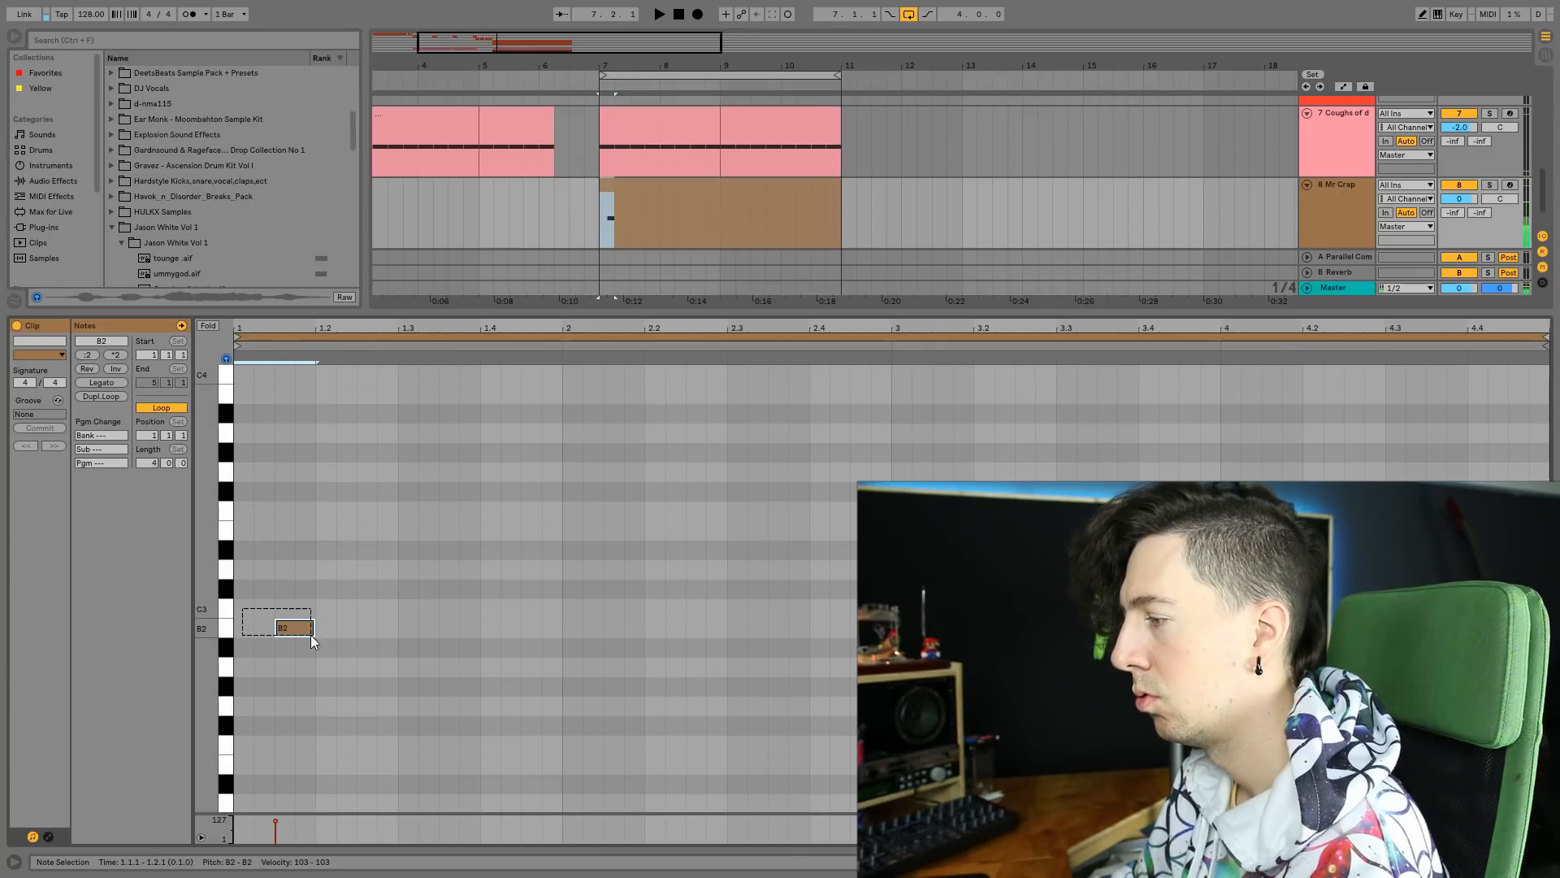
pyautogui.hotkey('ctrl', 'd')
pyautogui.hotkey('ctrl', 'd')
pyautogui.hotkey('ctrl', 'd')
pyautogui.hotkey('ctrl', 'd')
pyautogui.hotkey('ctrl', 'd')
pyautogui.hotkey('ctrl', 'd')
pyautogui.hotkey('ctrl', 'd')
pyautogui.hotkey('ctrl', 'd')
pyautogui.hotkey('ctrl', 'd')
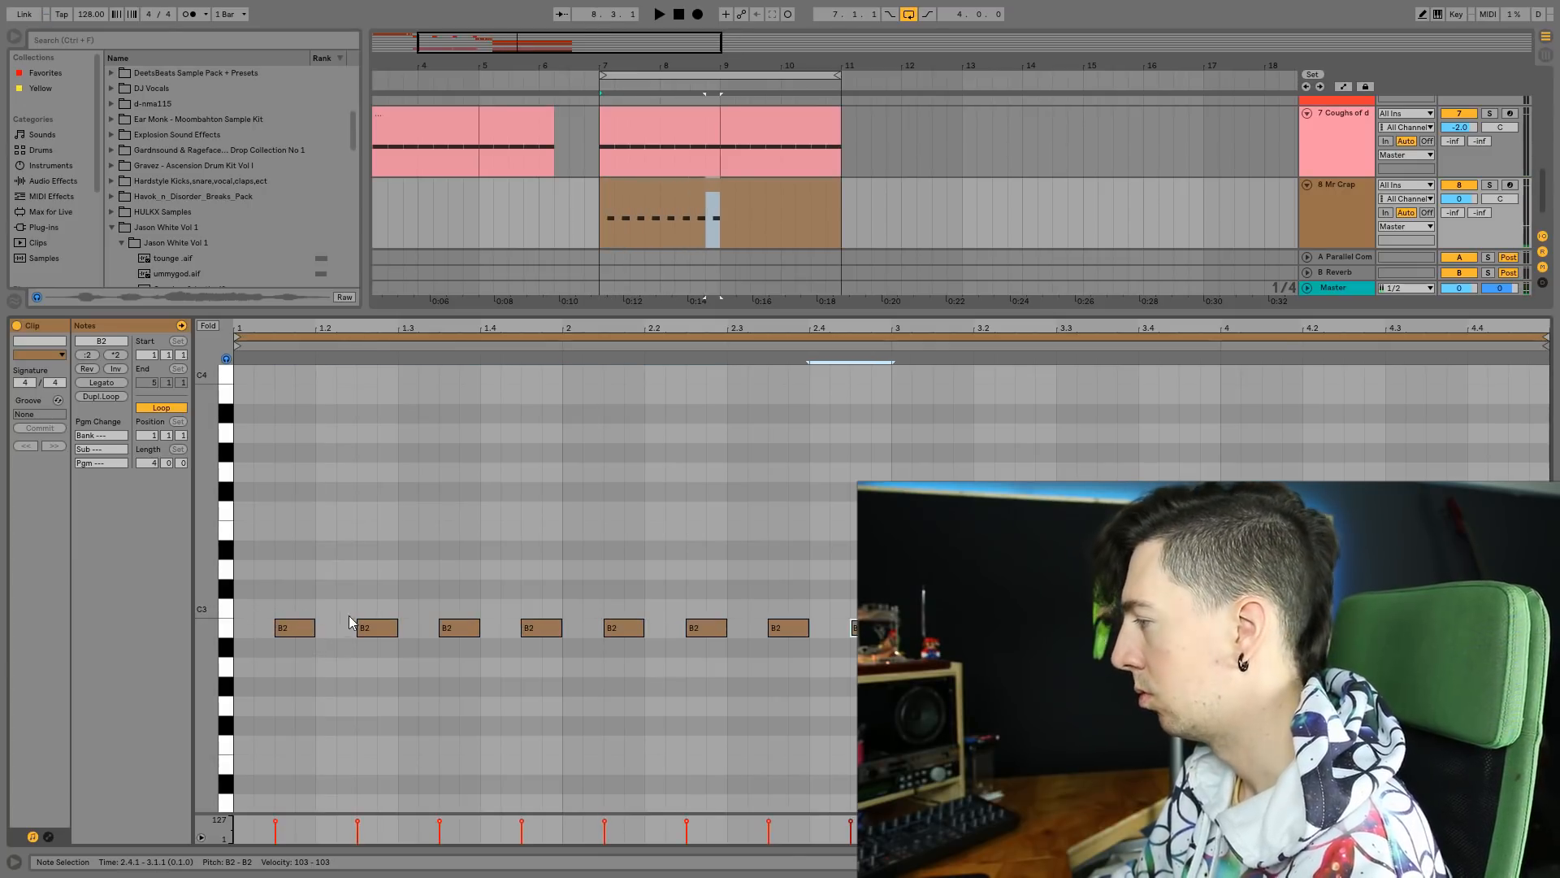
pyautogui.hotkey('ctrl', 'd')
pyautogui.hotkey('ctrl', 'd')
pyautogui.hotkey('ctrl', 'd')
pyautogui.hotkey('ctrl', 'd')
pyautogui.hotkey('ctrl', 'd')
pyautogui.hotkey('ctrl', 'd')
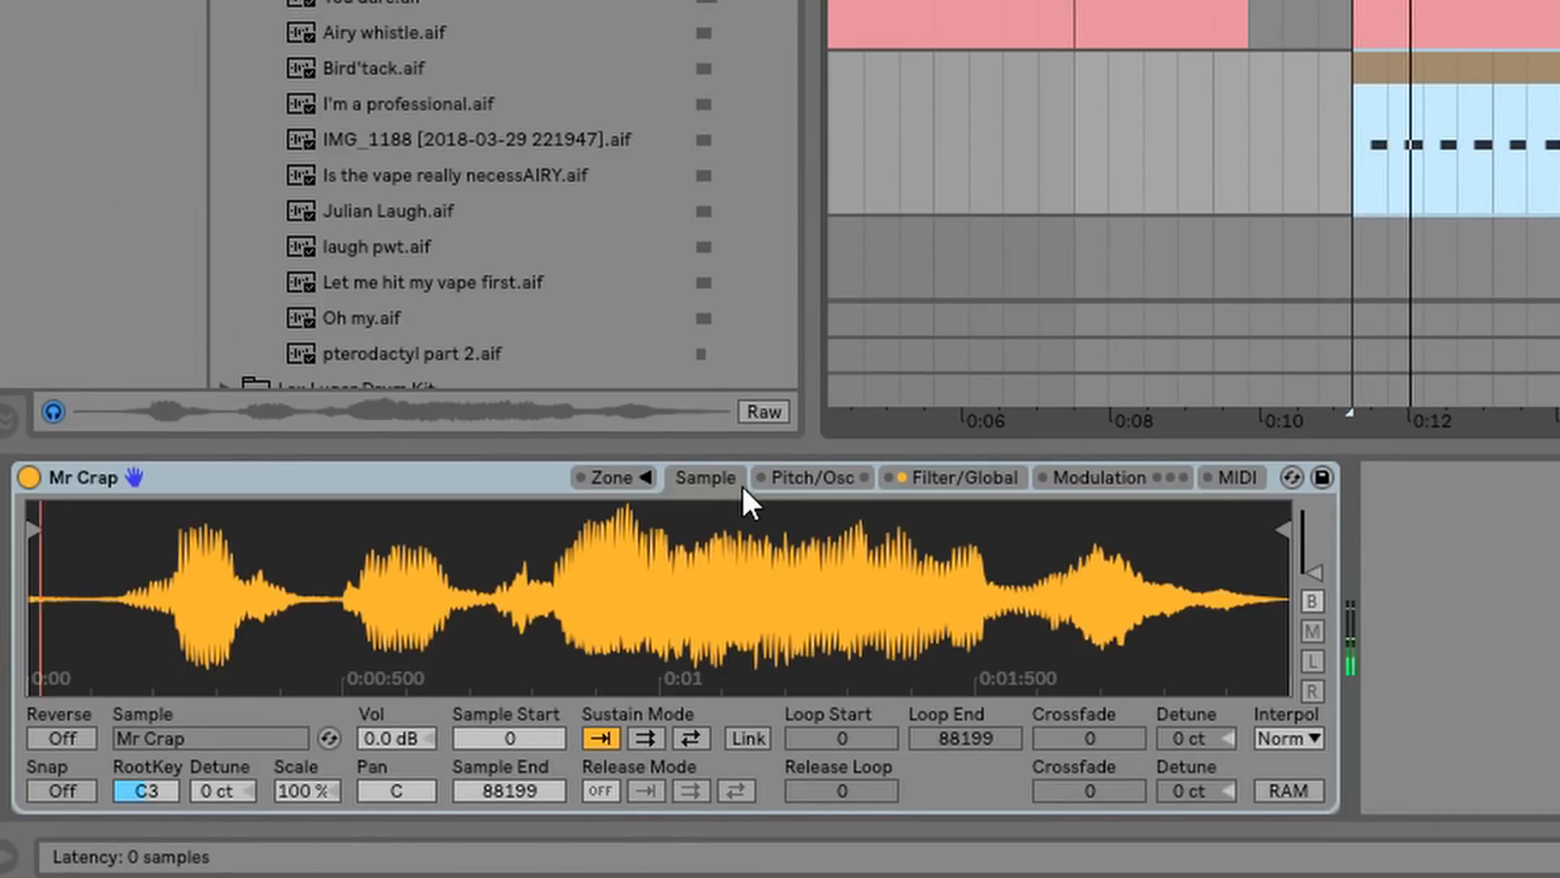
# Move the Mr Crap Sampler's sample start to 41020.
pyautogui.moveTo(34, 529)
pyautogui.mouseDown()
pyautogui.moveTo(317, 527)
pyautogui.moveTo(351, 516)
pyautogui.moveTo(217, 509)
pyautogui.moveTo(498, 509)
pyautogui.moveTo(632, 487)
pyautogui.mouseUp()
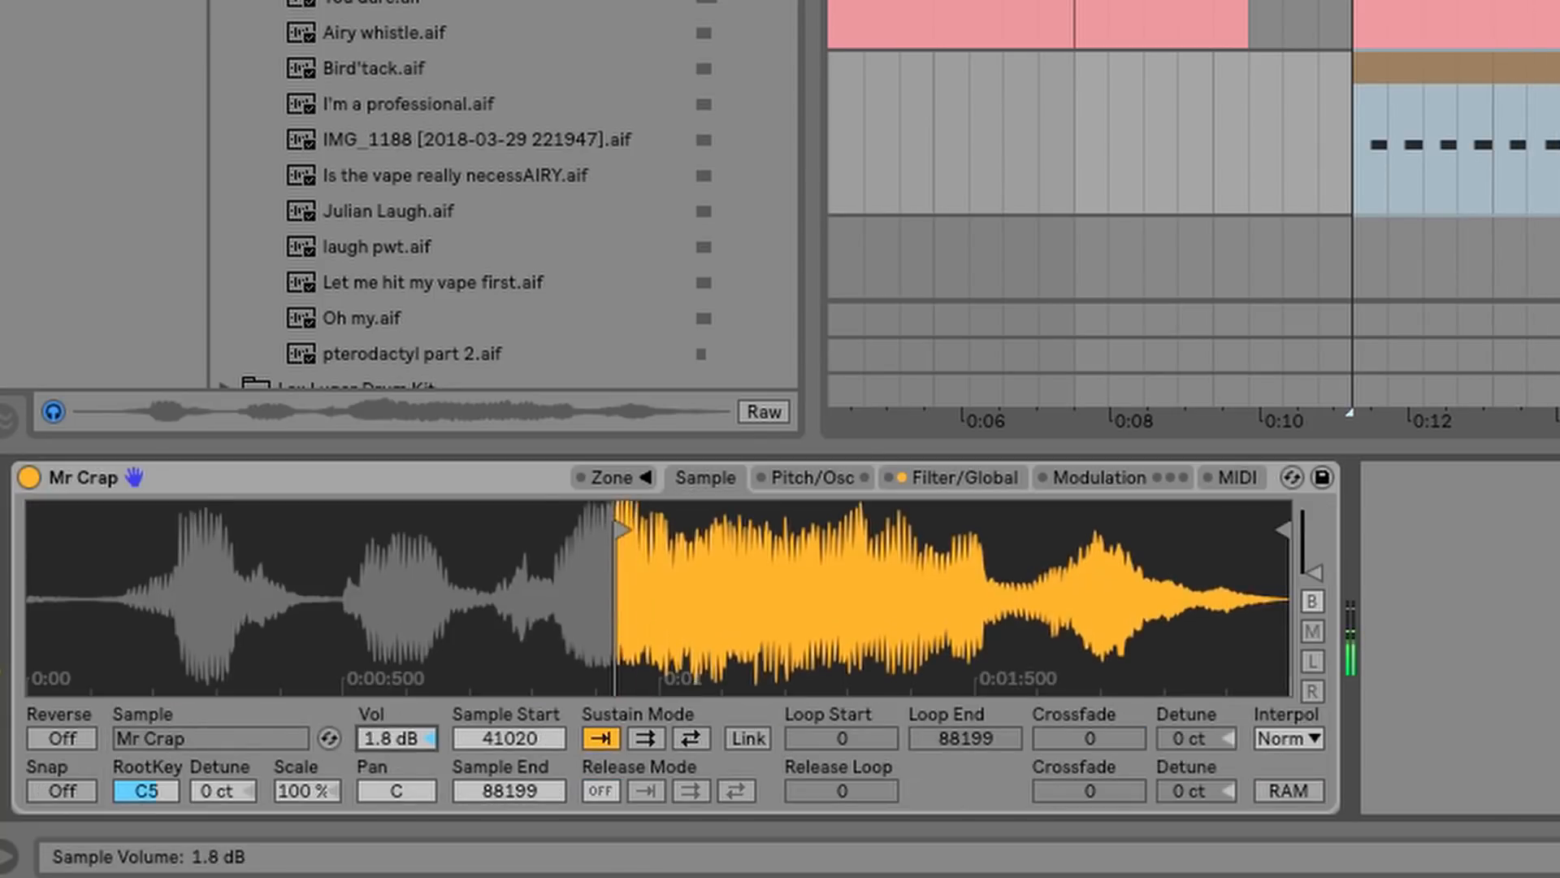
# Raise the Mr Crap sample volume, and in FabFilter Saturn split off a low band and boost its level to about +5.4 dB.
pyautogui.moveTo(396, 738); pyautogui.dragTo(396, 603)
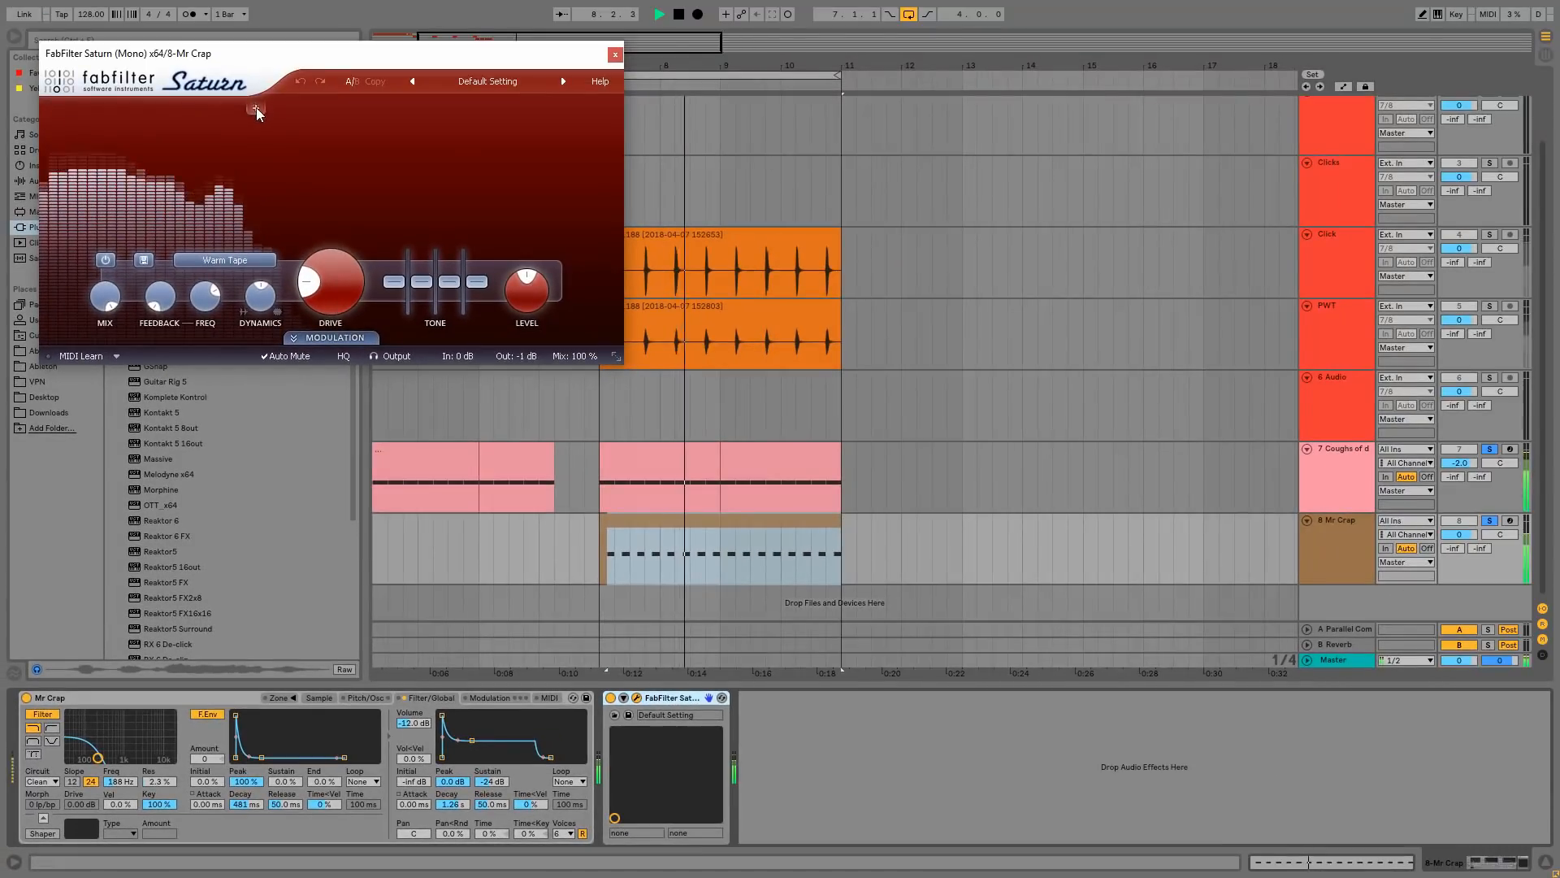
pyautogui.click(256, 107)
pyautogui.moveTo(146, 170); pyautogui.dragTo(152, 161)
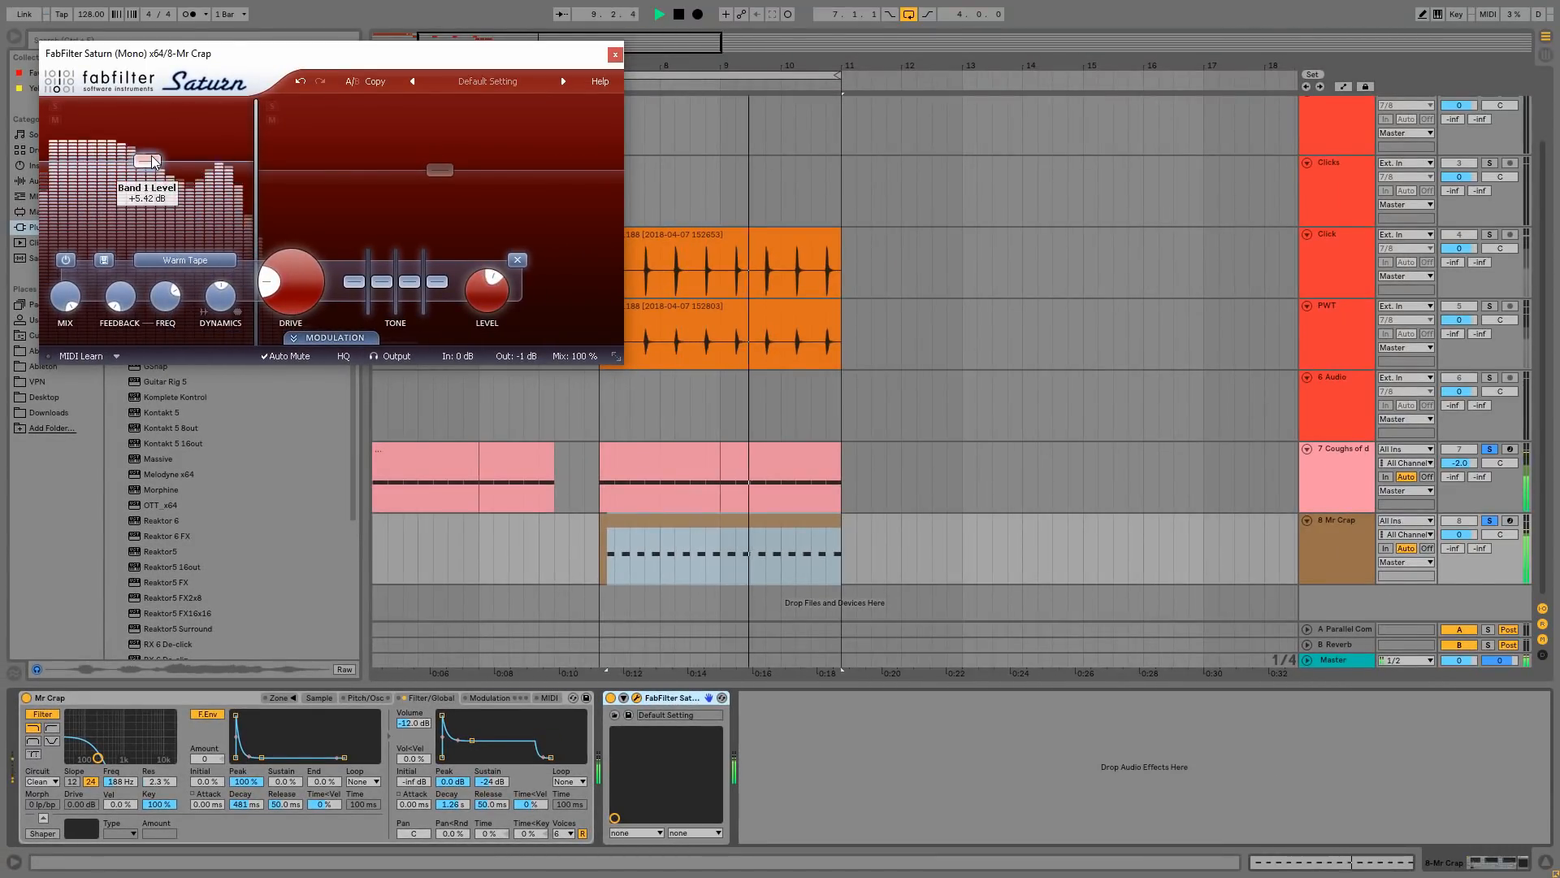
pyautogui.moveTo(353, 281); pyautogui.dragTo(358, 276)
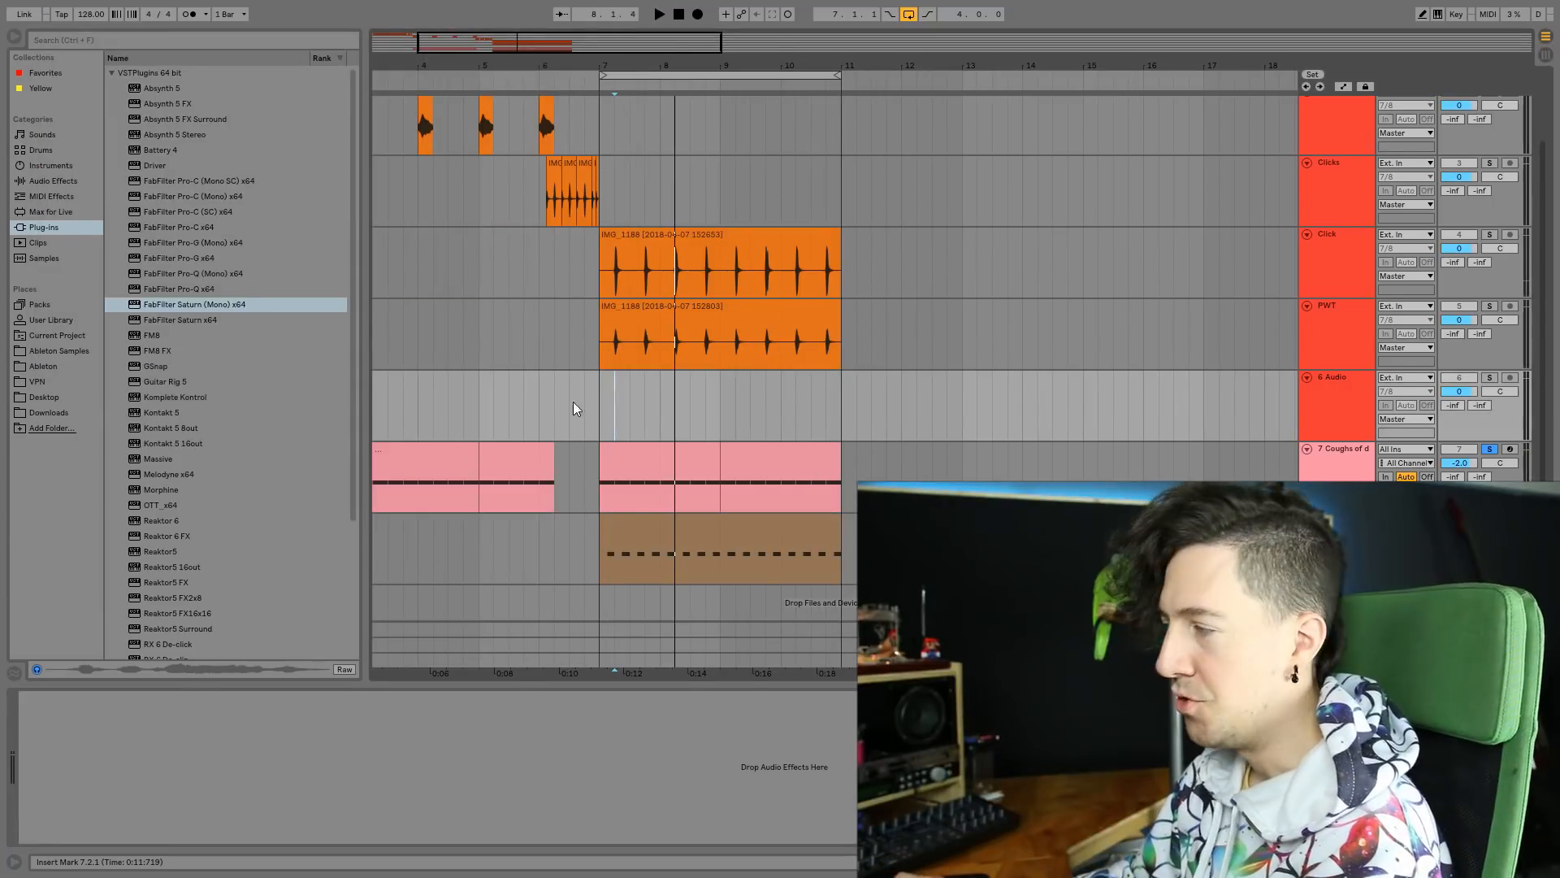
# Collapse the 6 Audio, Coughs of death and Mr Crap tracks in the Arrangement.
pyautogui.scroll(1, 1044, 347)
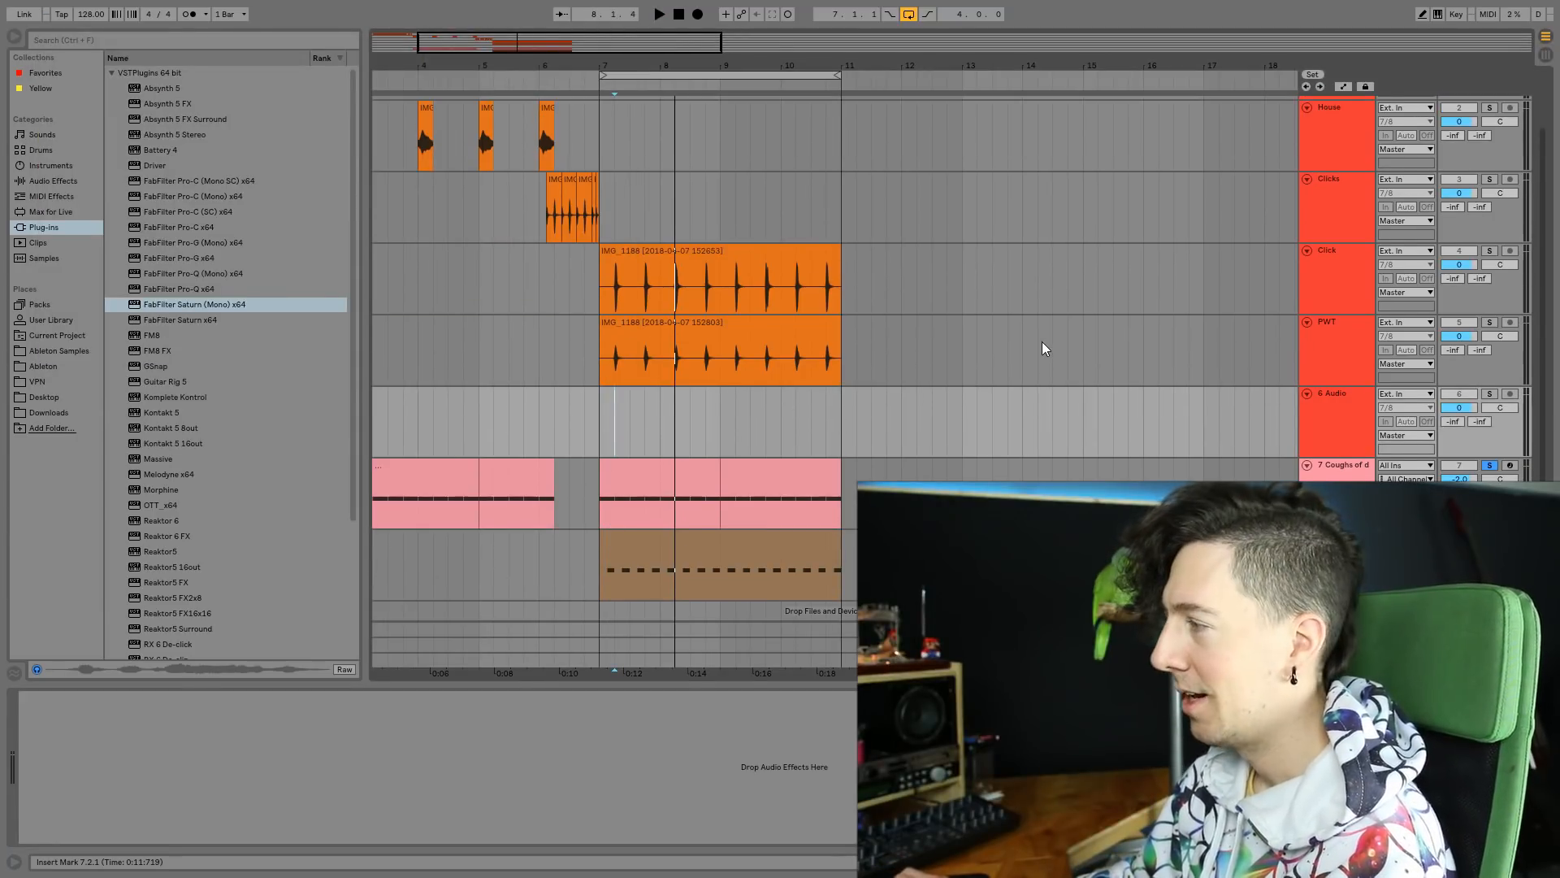
pyautogui.scroll(4, 1044, 348)
pyautogui.scroll(-5, 1045, 348)
pyautogui.click(1306, 377)
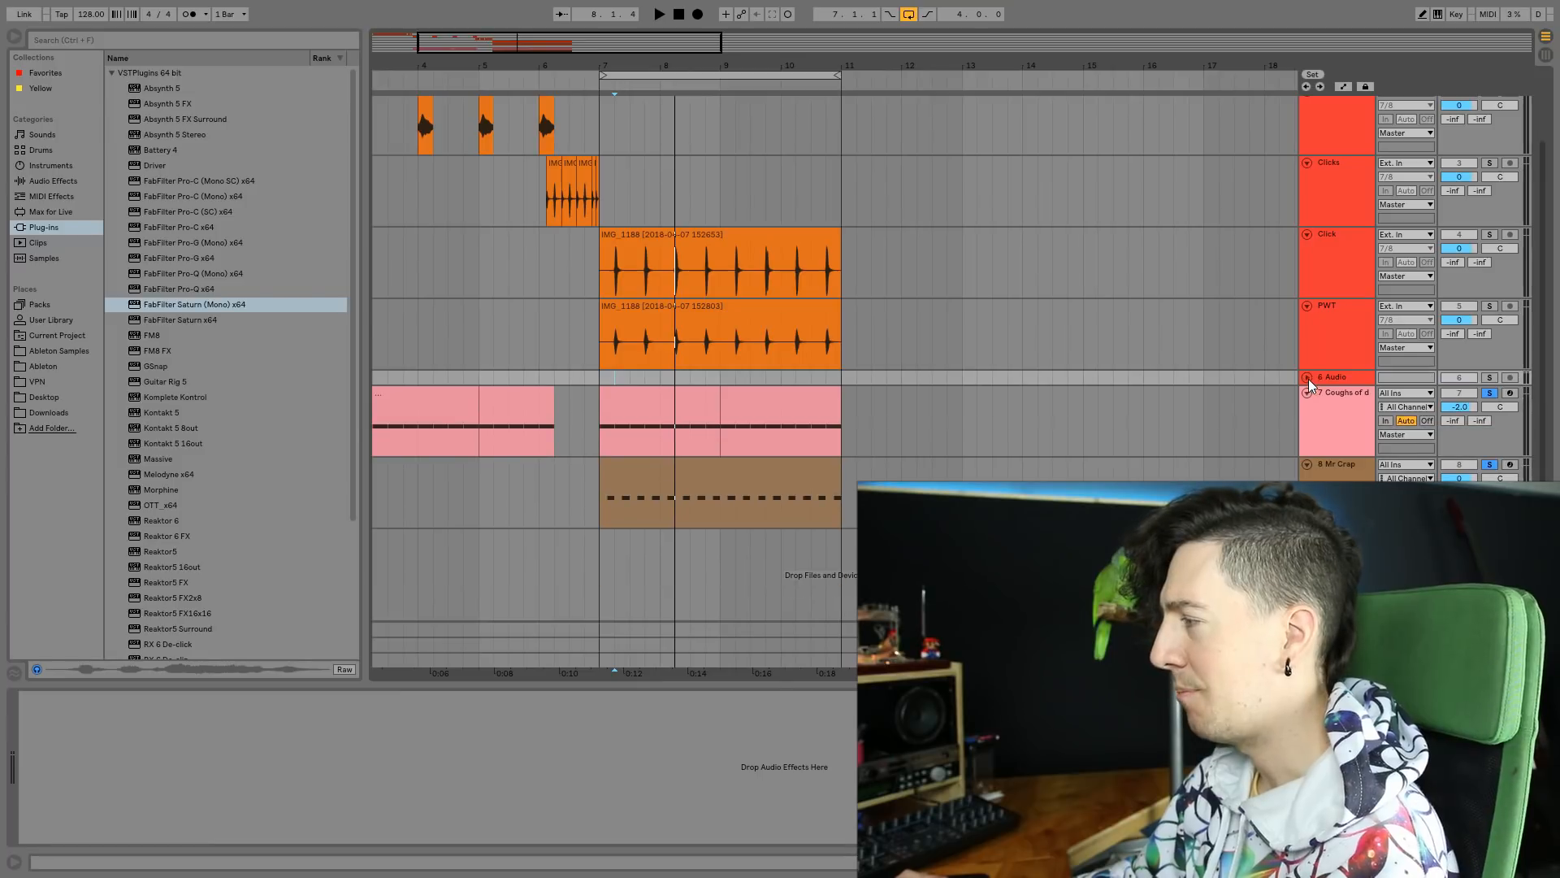
pyautogui.click(1306, 390)
pyautogui.click(1307, 476)
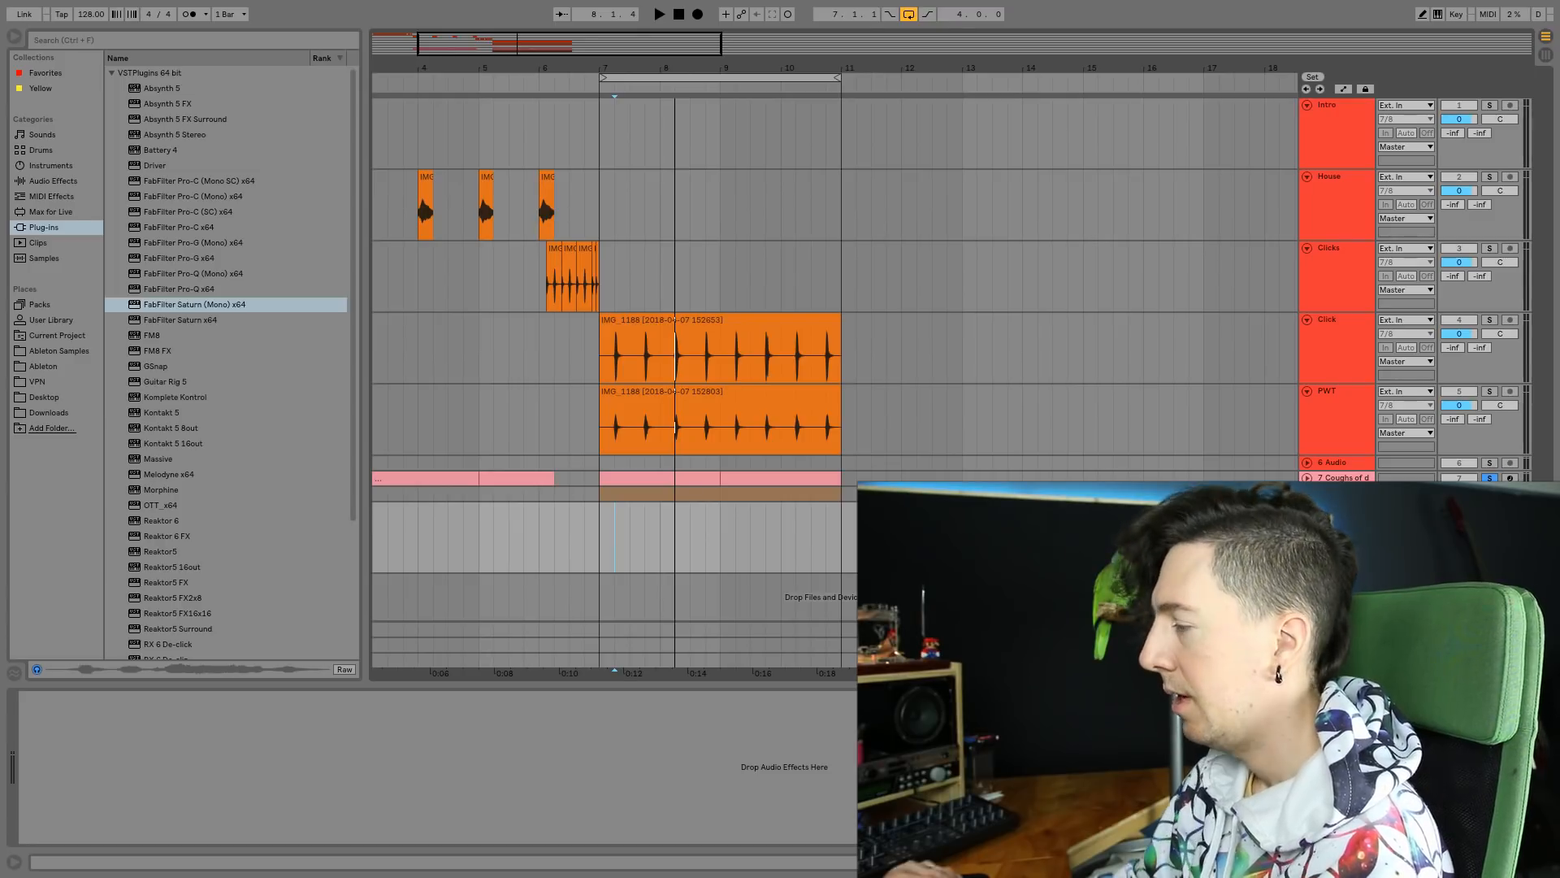
# Shorten the Wonderful snaps Sampler's sample to end at 6247 and set its volume to 24 dB.
pyautogui.click(75, 181)
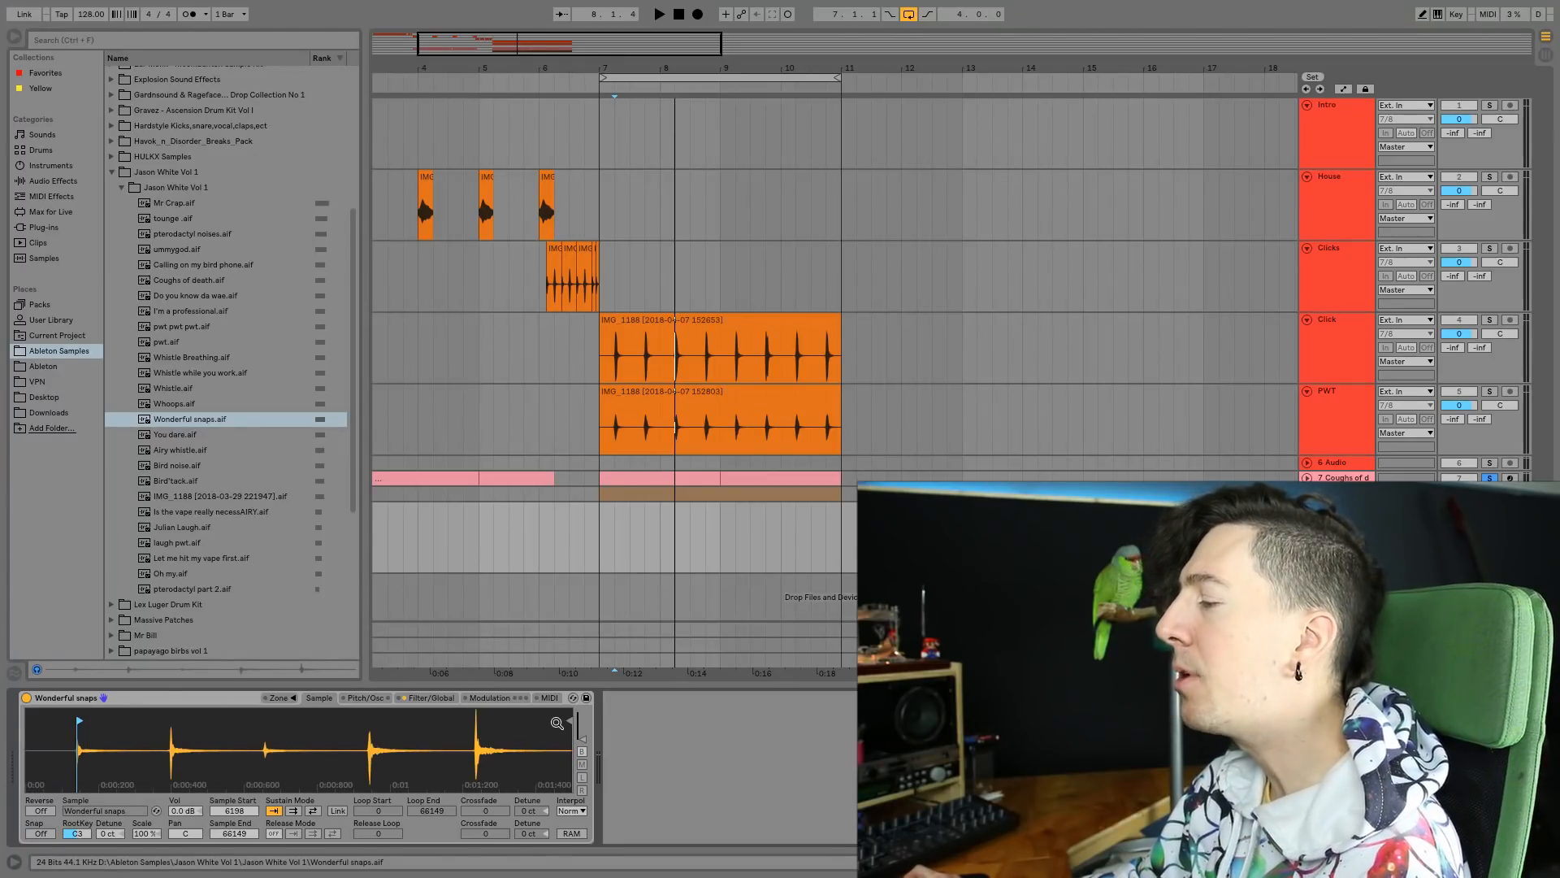
pyautogui.moveTo(565, 720); pyautogui.dragTo(77, 720)
pyautogui.press('space')
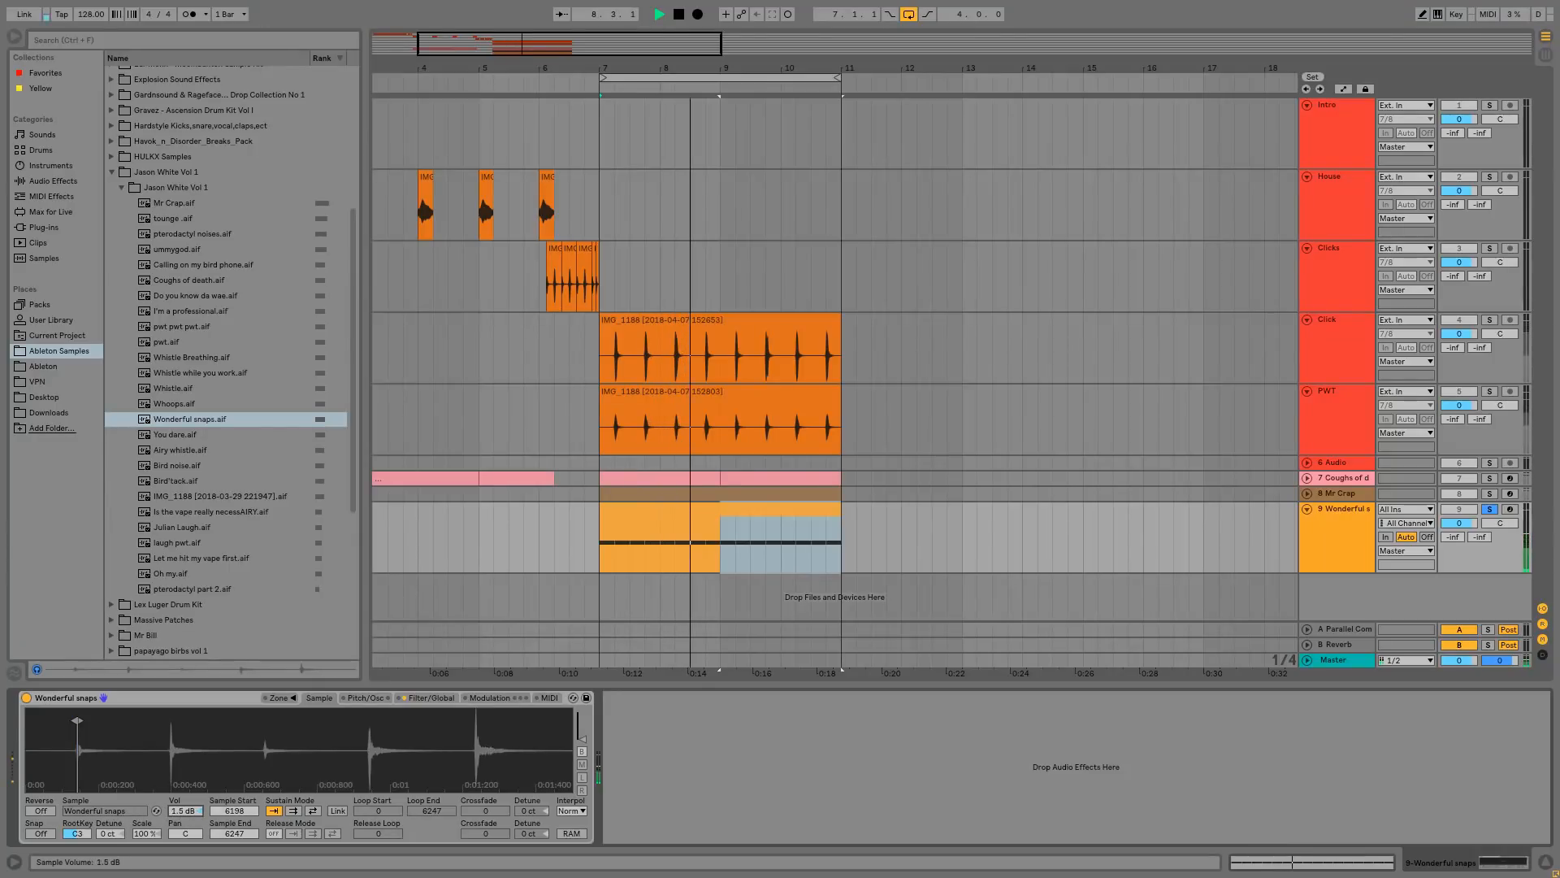
pyautogui.moveTo(168, 810); pyautogui.dragTo(169, 727)
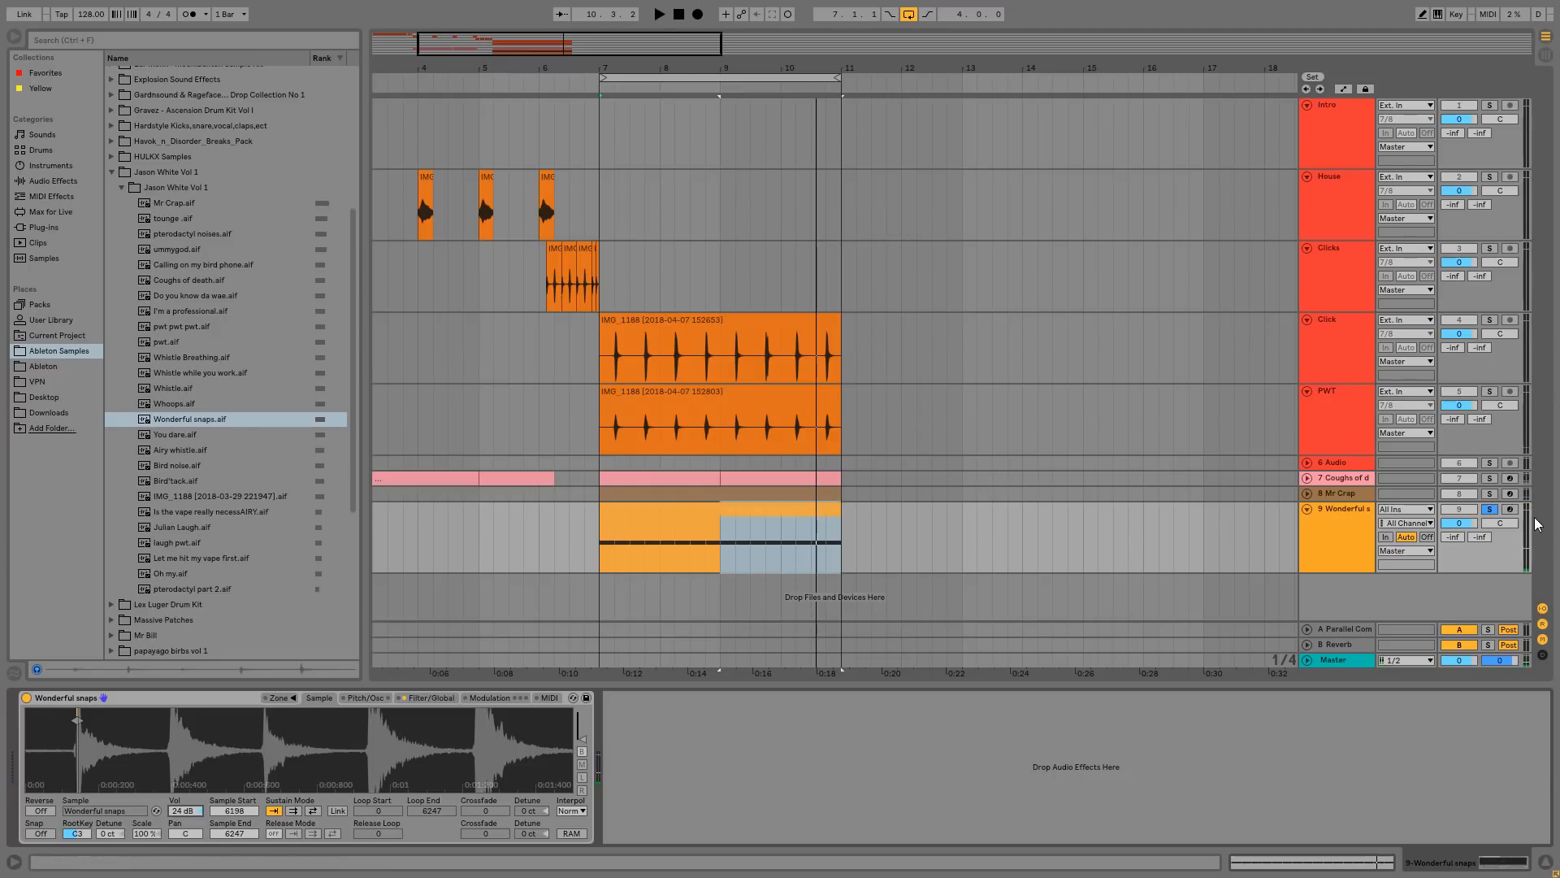
# Collapse the Wonderful snaps track and deactivate its output.
pyautogui.click(1307, 510)
pyautogui.press('Up')
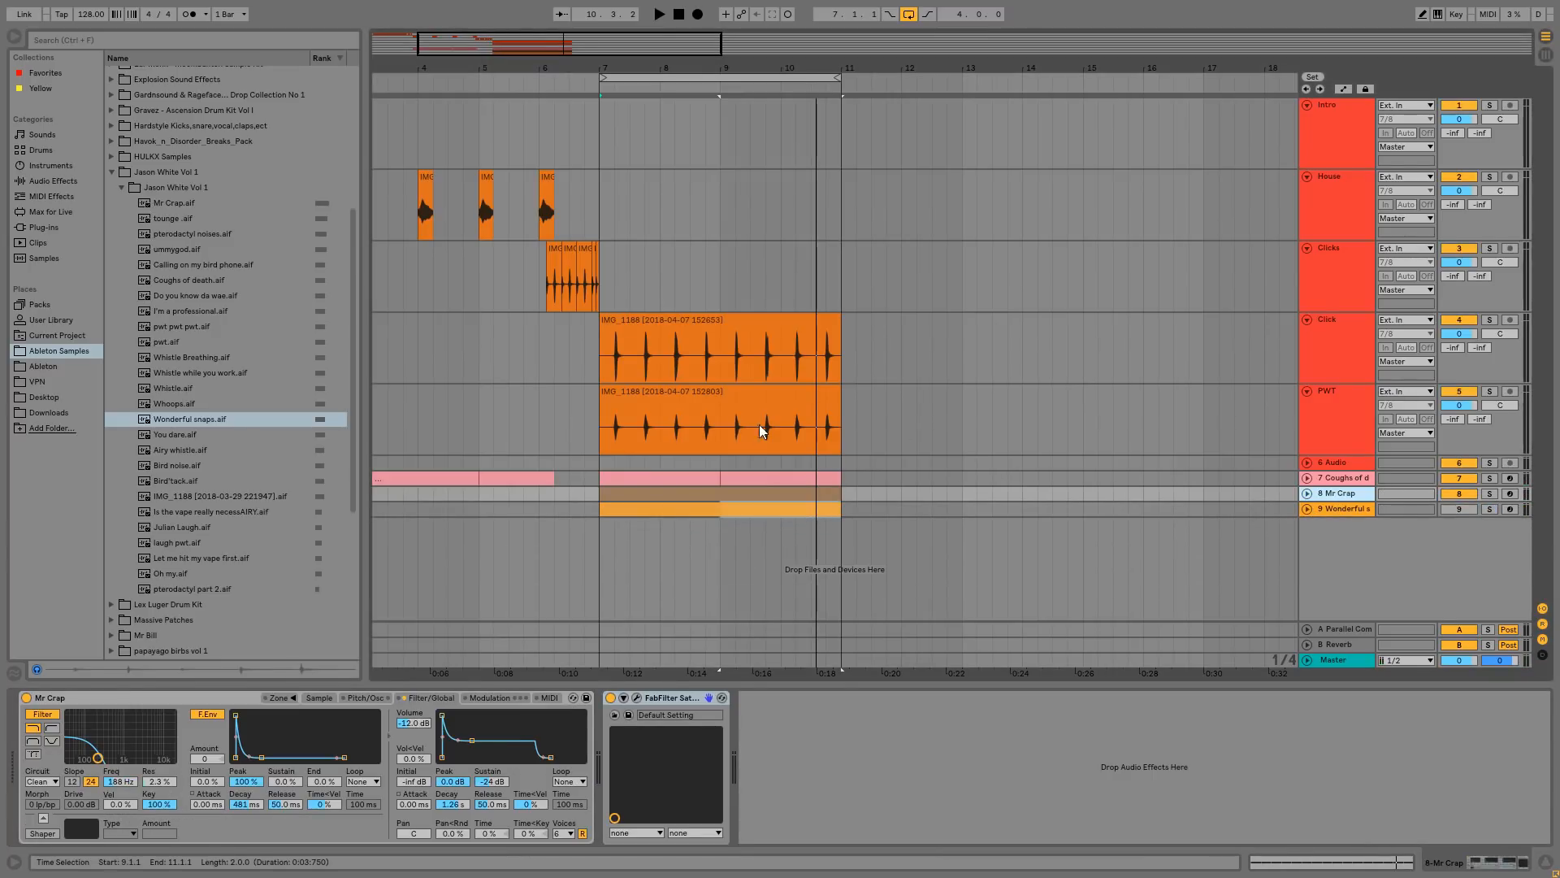
pyautogui.click(1335, 479)
# Add a Compressor after FabFilter Saturn on the Mr Crap track and sidechain it from the Wonderful snaps track.
pyautogui.click(1333, 494)
pyautogui.click(846, 752)
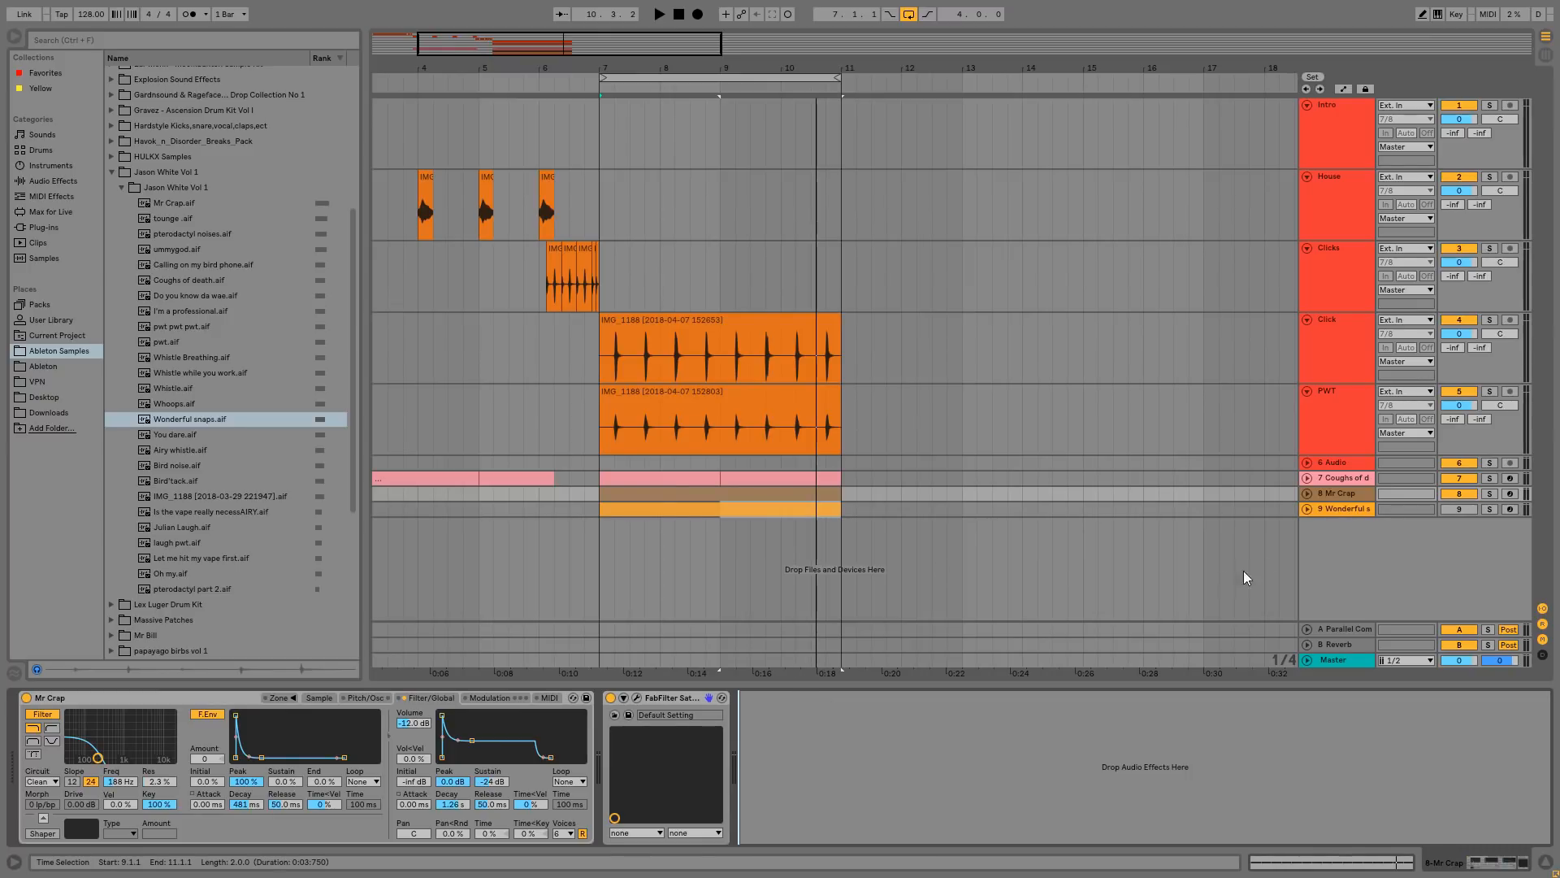
pyautogui.click(54, 181)
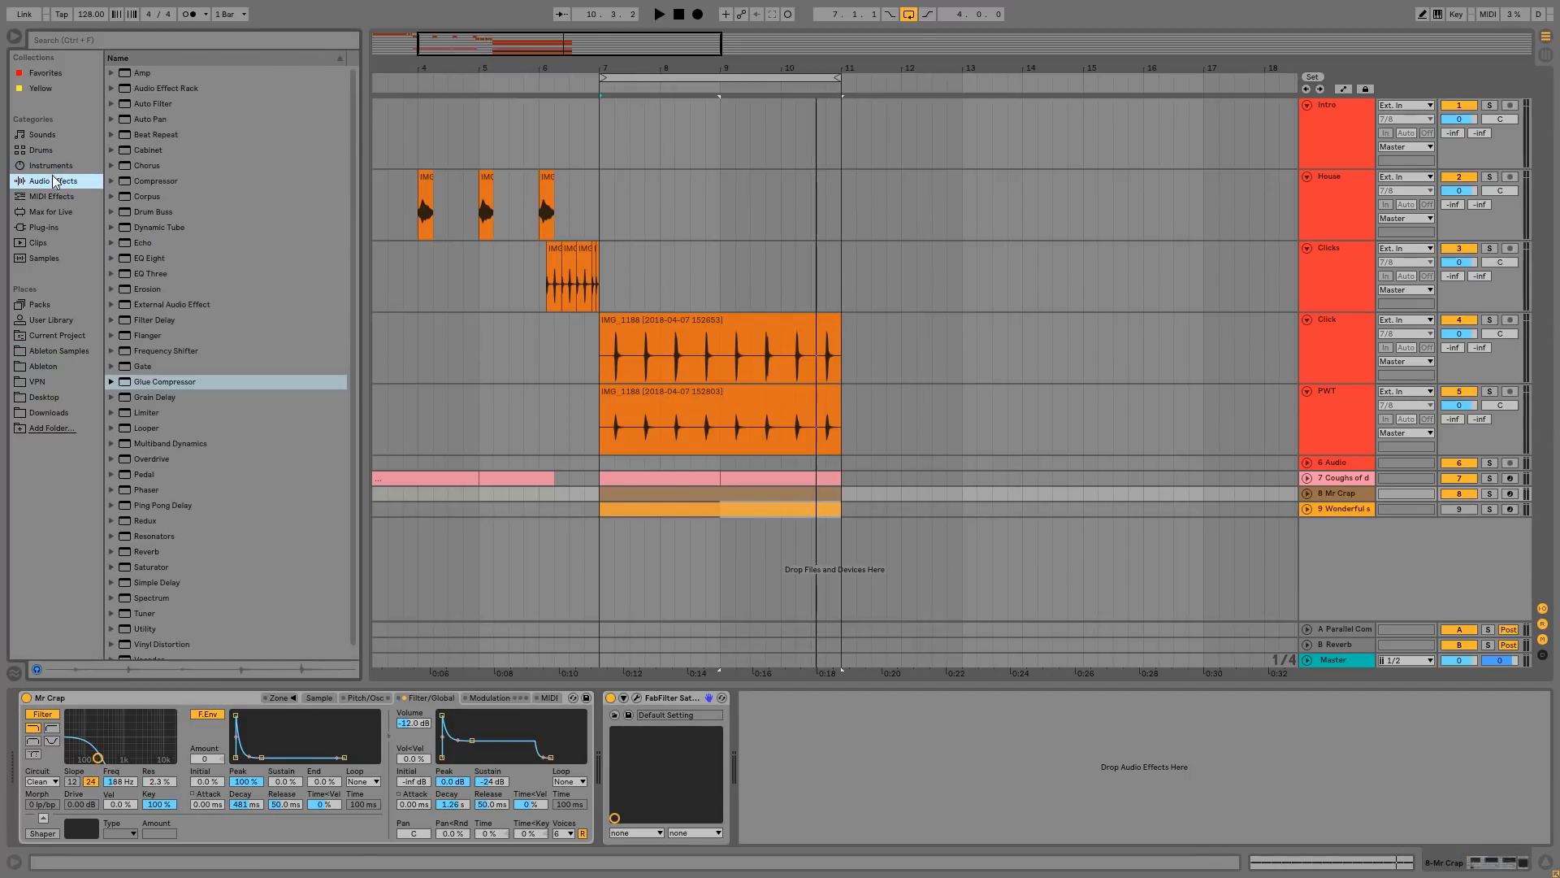
pyautogui.click(113, 181)
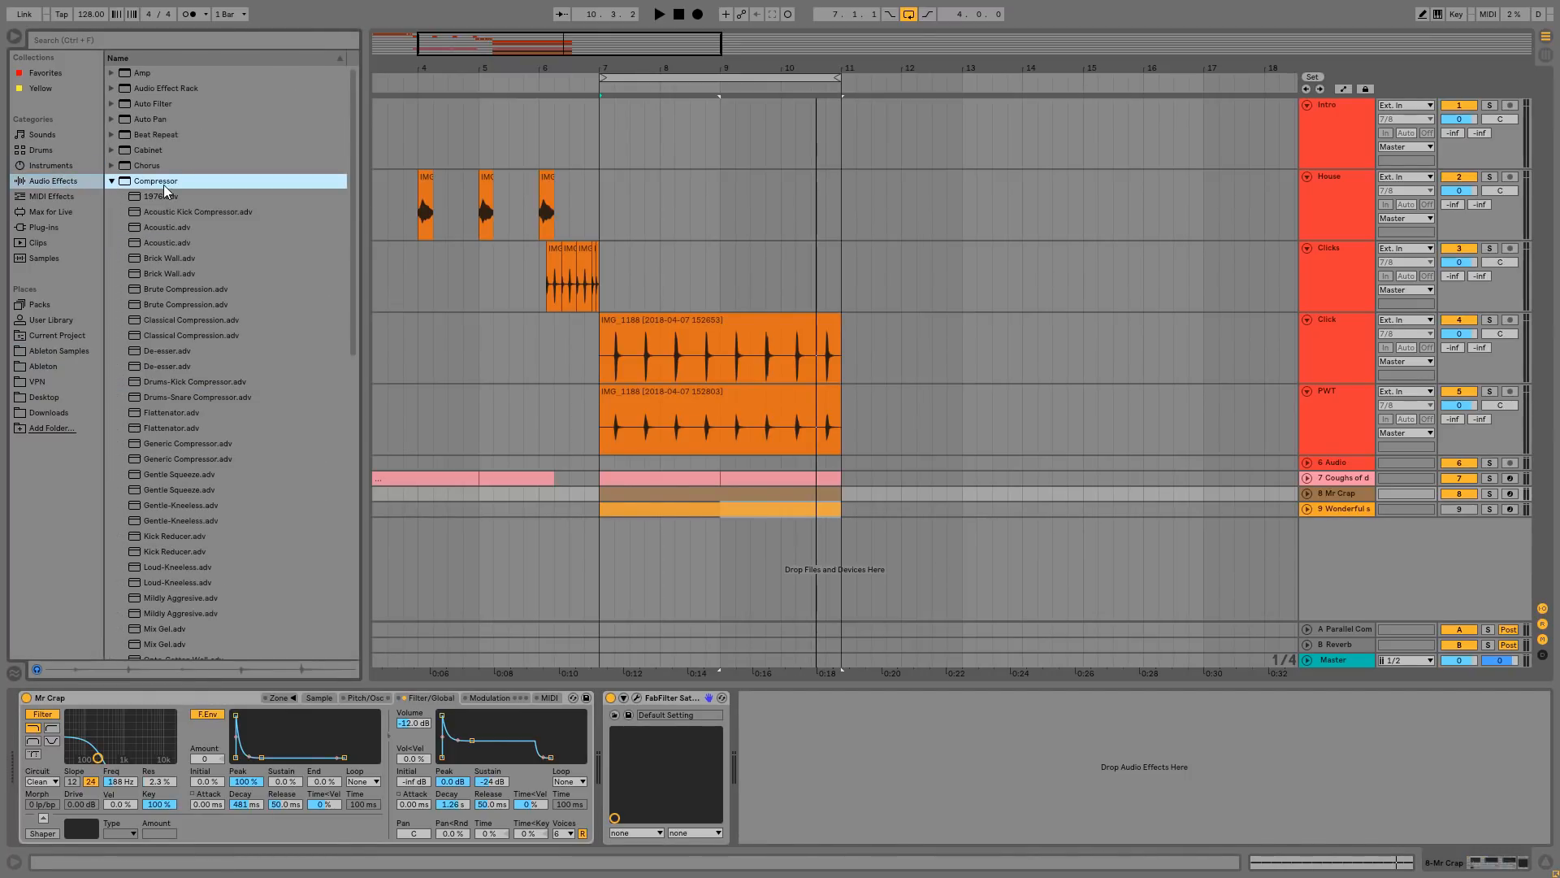
pyautogui.click(114, 183)
pyautogui.moveTo(735, 664); pyautogui.dragTo(845, 737)
pyautogui.click(772, 738)
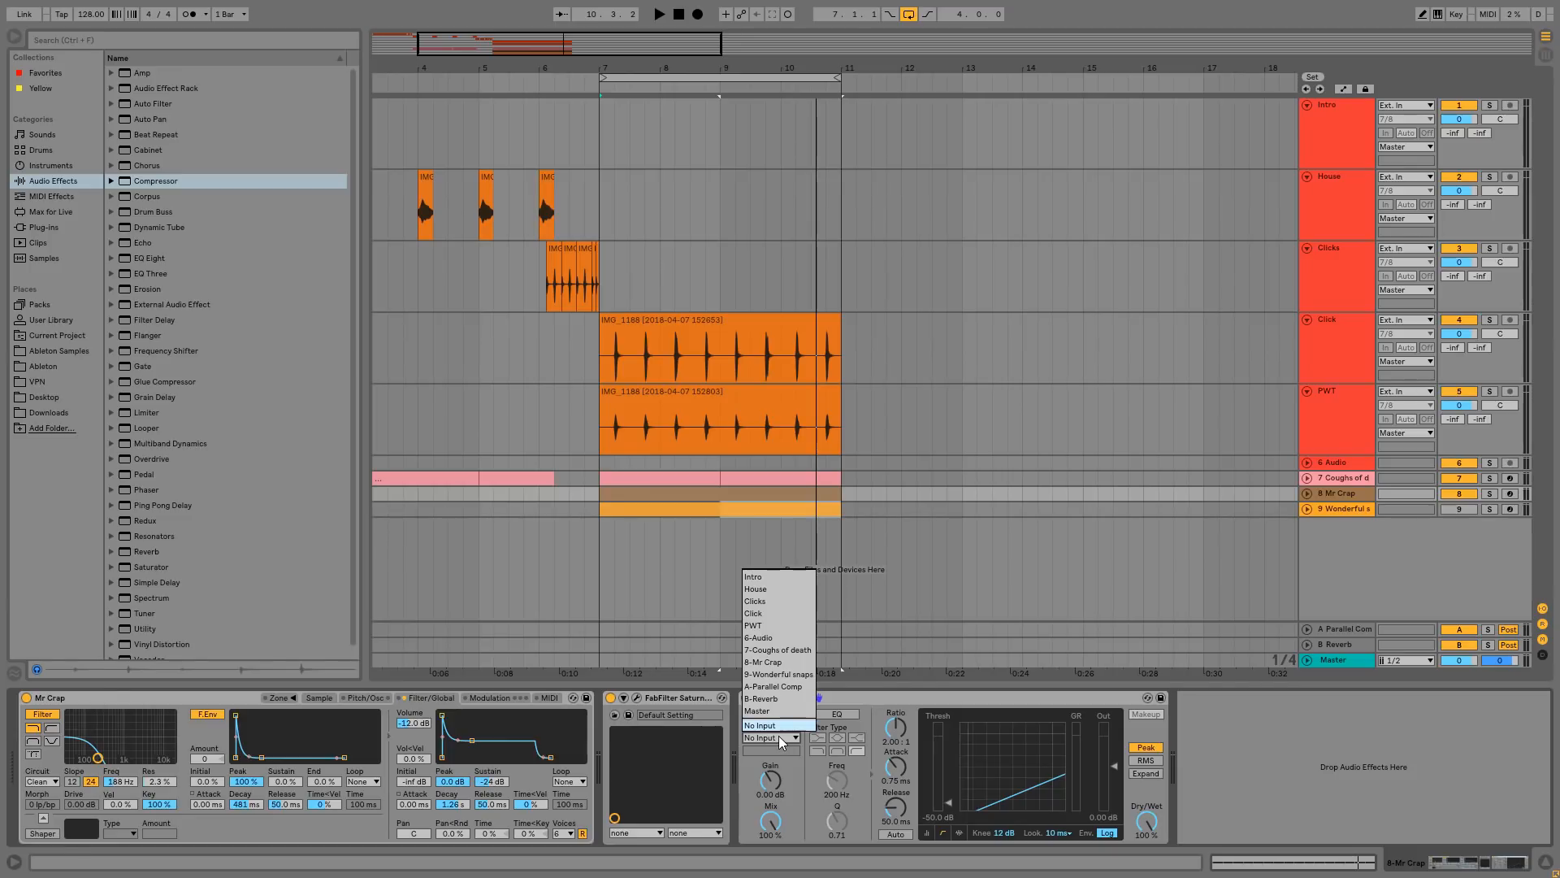
pyautogui.click(795, 685)
# Rename the Wonderful snaps track SC and consolidate its clips into one white four-bar clip.
pyautogui.click(1332, 509)
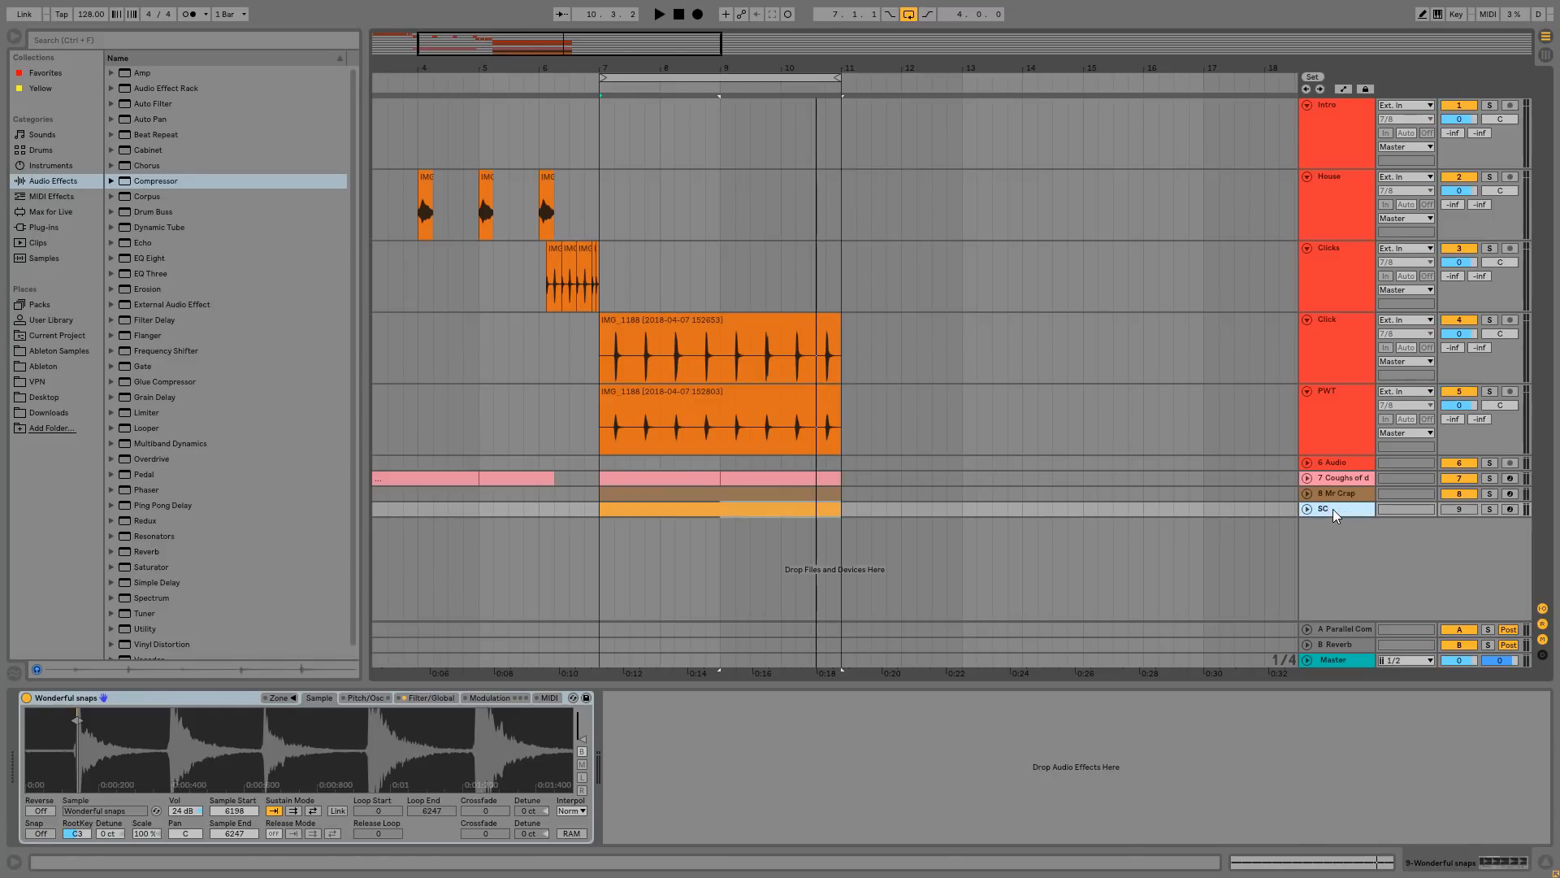
pyautogui.rightClick(659, 515)
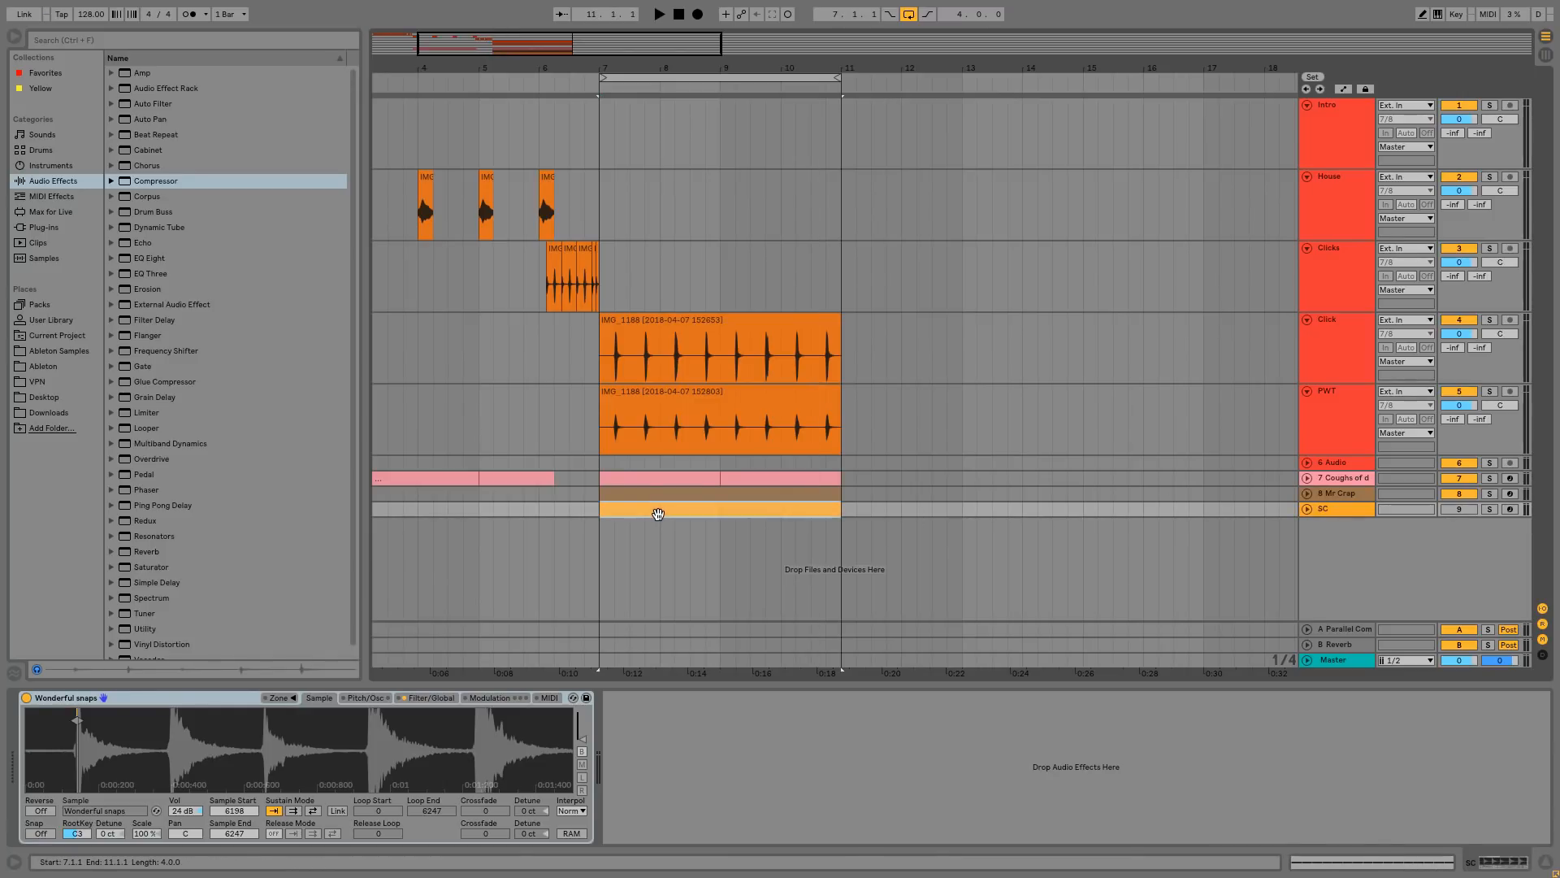
pyautogui.click(852, 788)
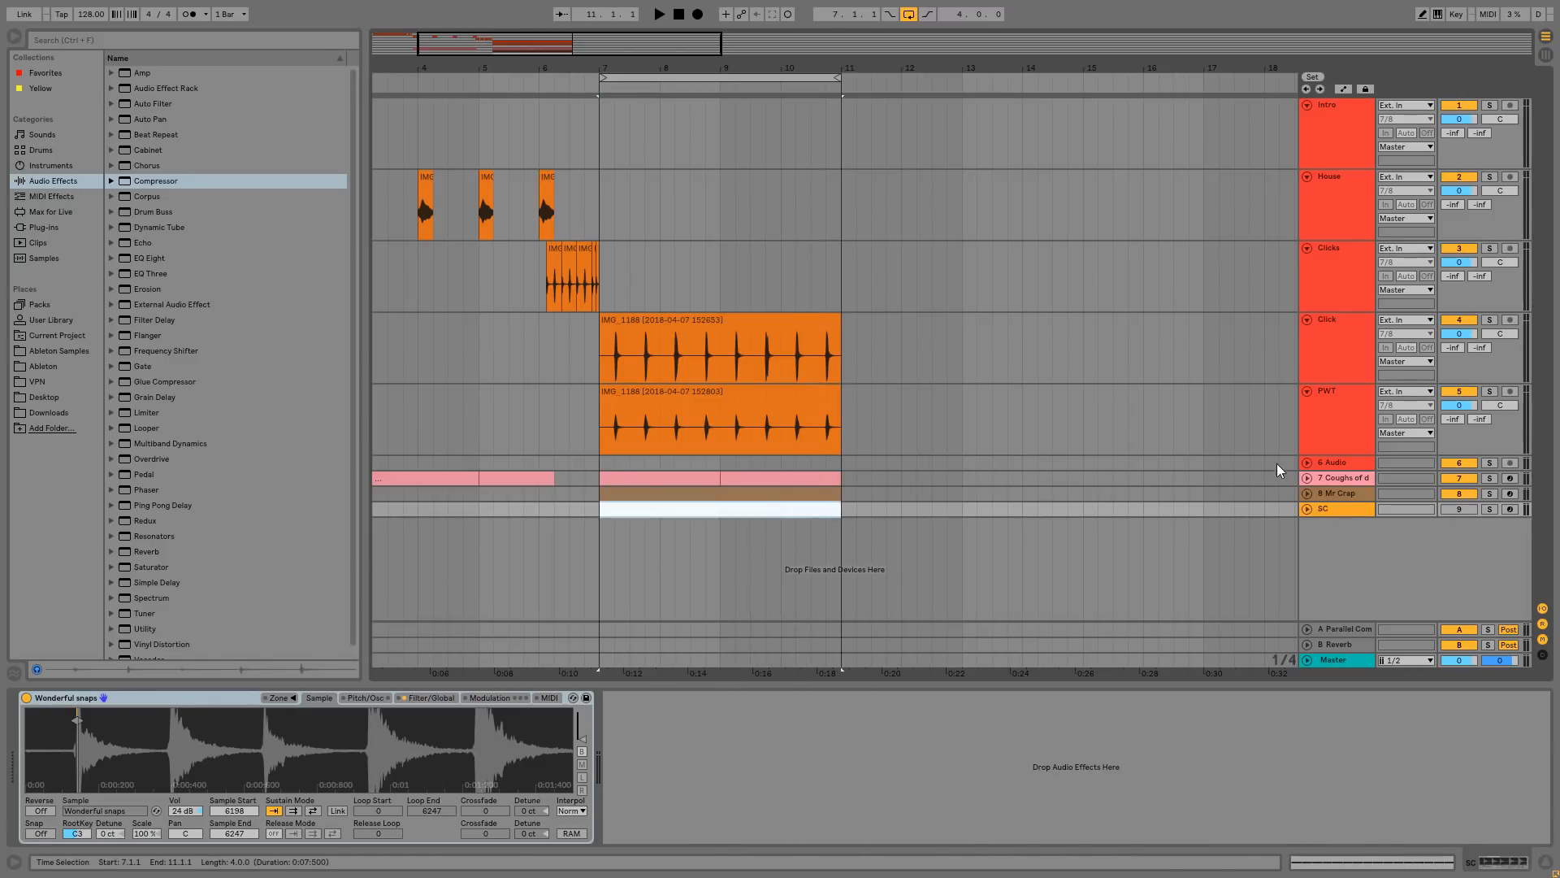
# Colour the SC track white and move it above the Intro track.
pyautogui.rightClick(1348, 516)
pyautogui.click(1538, 709)
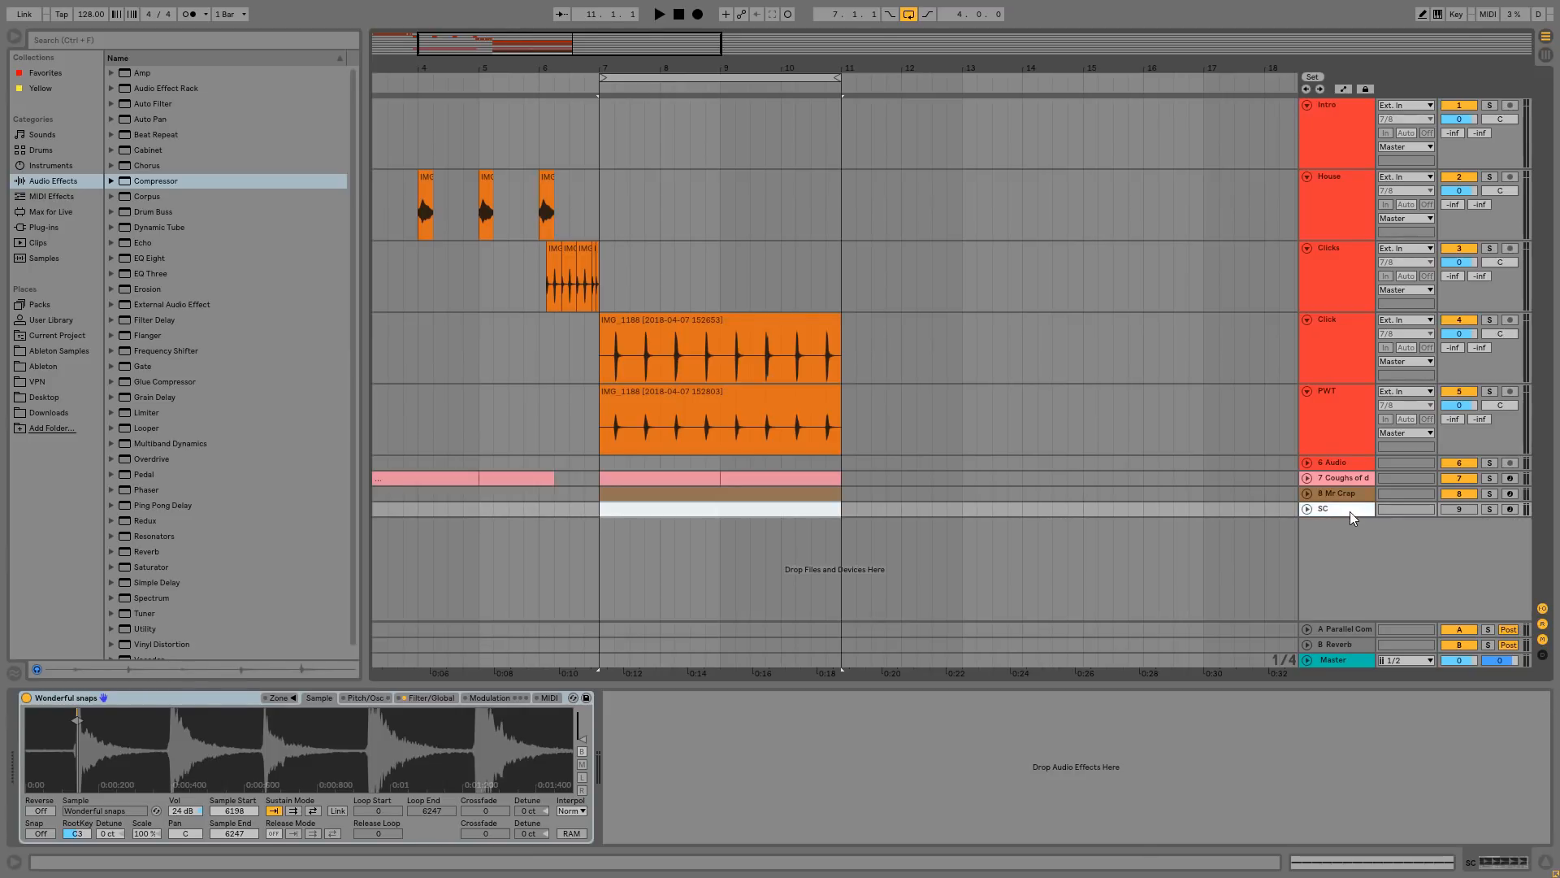
pyautogui.moveTo(1353, 511); pyautogui.dragTo(1192, 110)
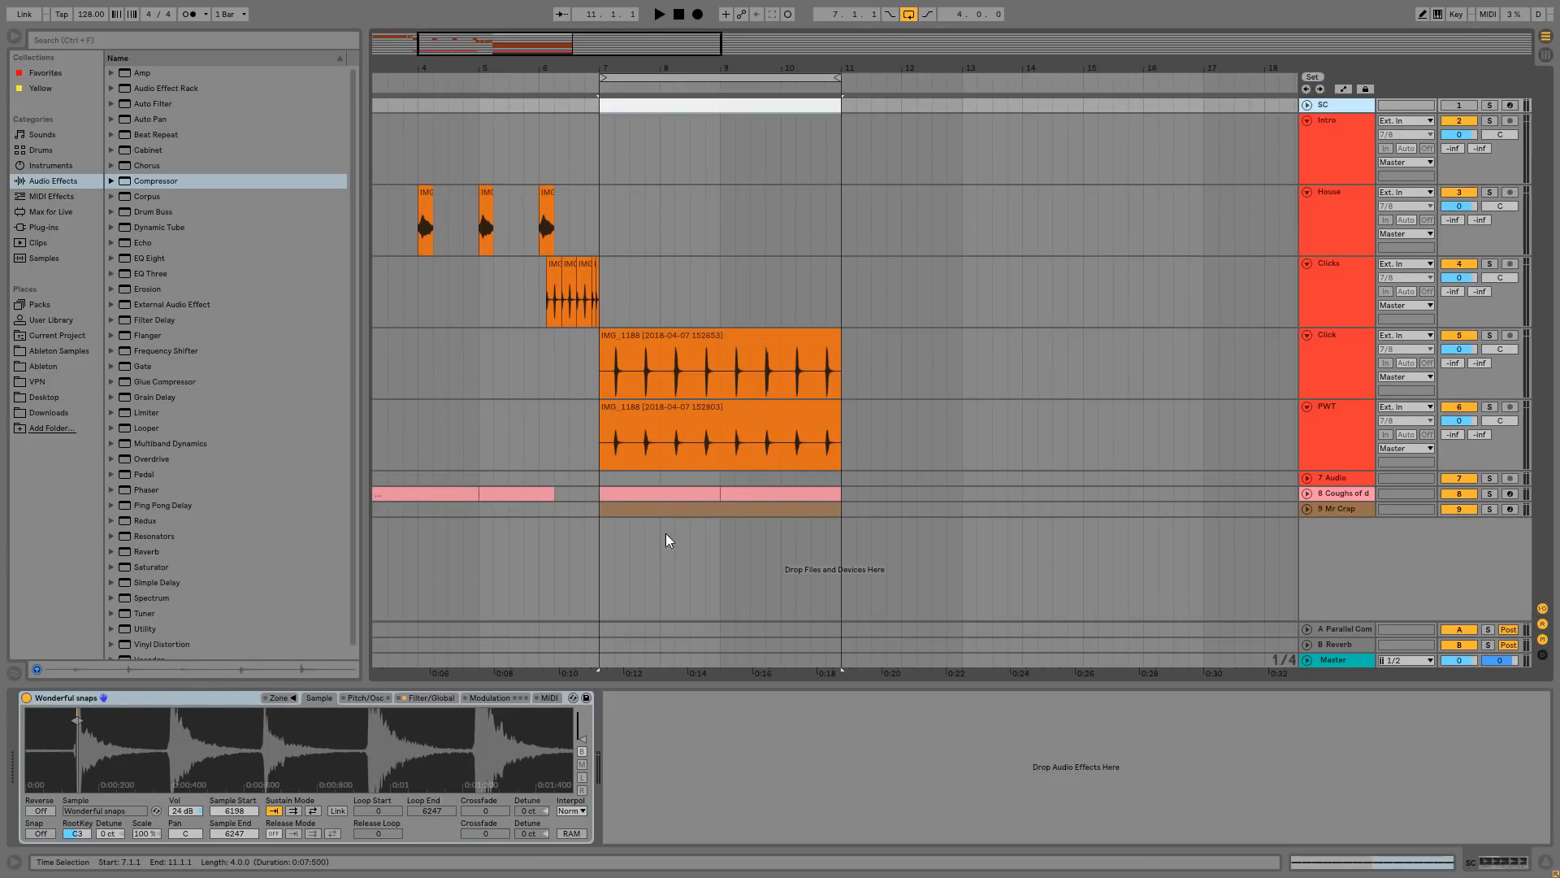
# Rename the Coughs of death track Kick and the Mr Crap track Bass.
pyautogui.click(1330, 509)
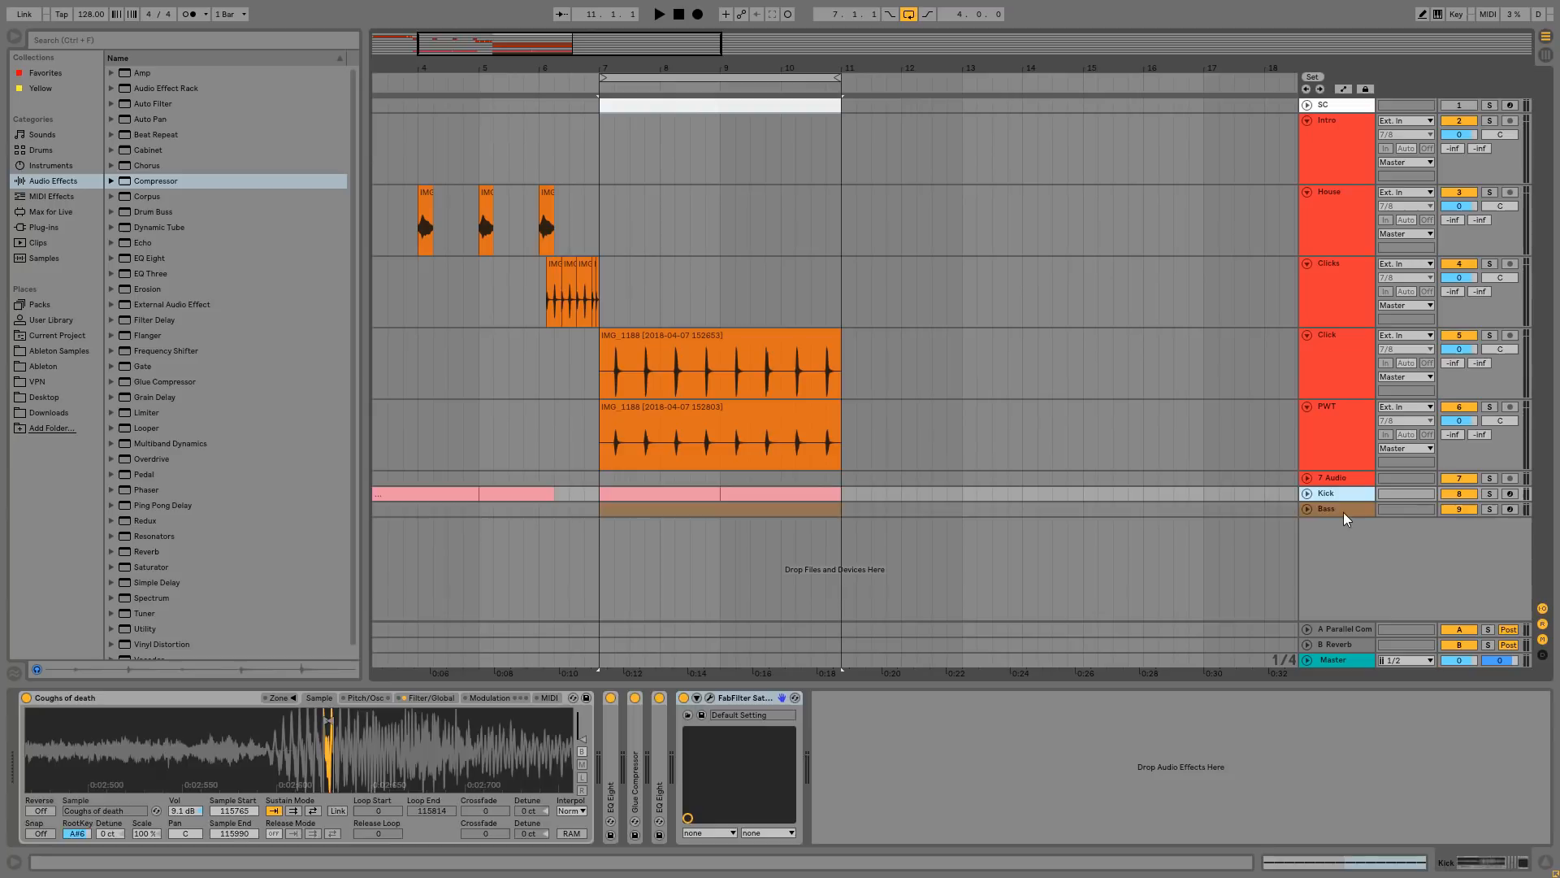
pyautogui.click(1344, 510)
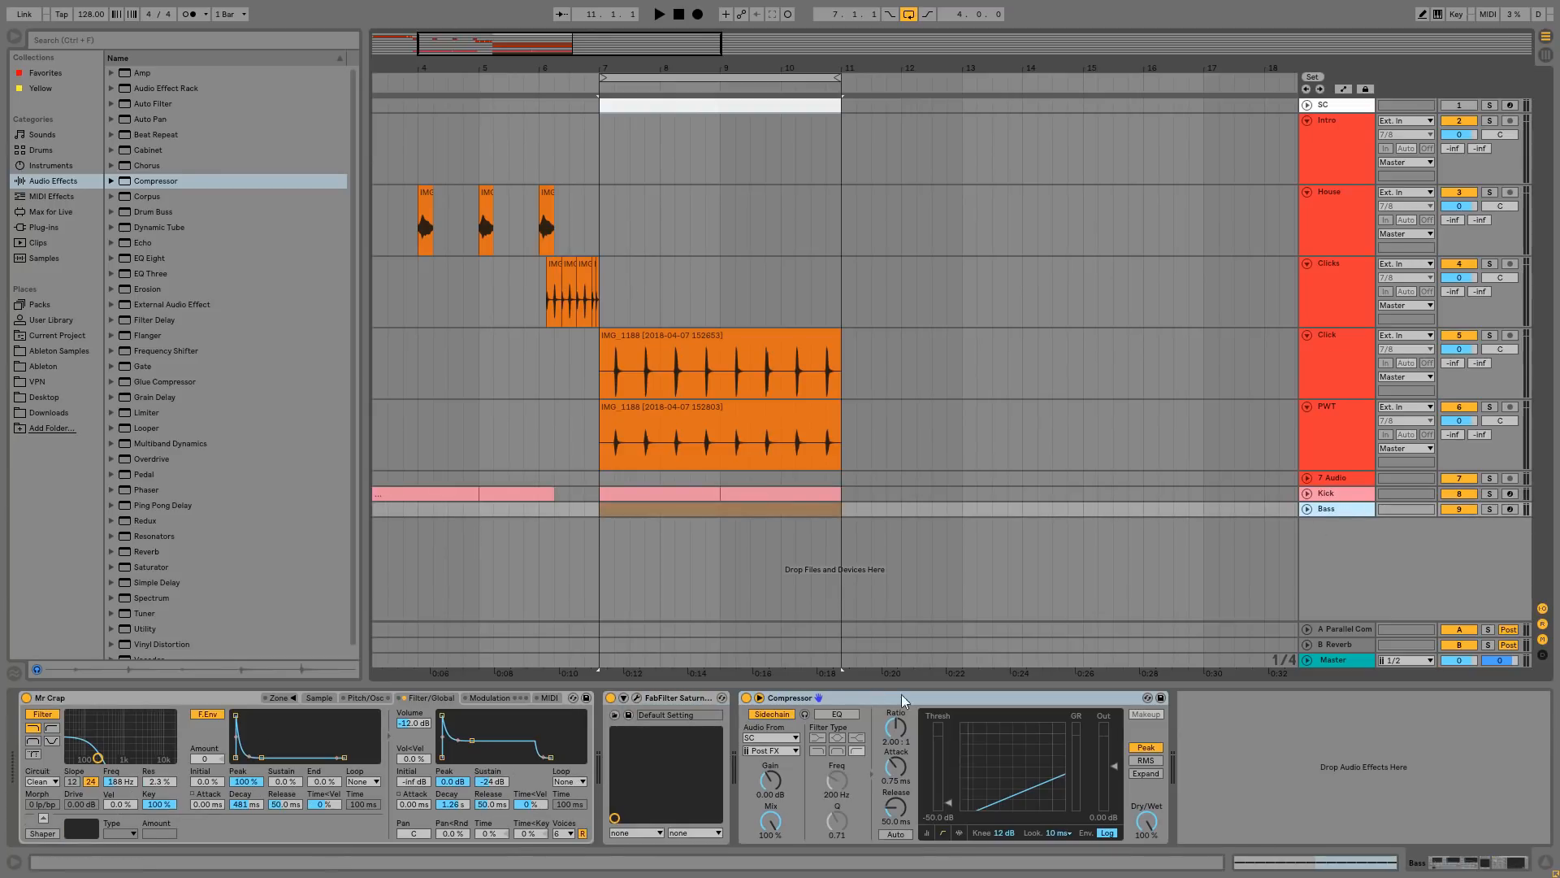
# Solo the Bass track during playback and set its Compressor's attack to 0.50 ms and release to 155 ms.
pyautogui.press('space')
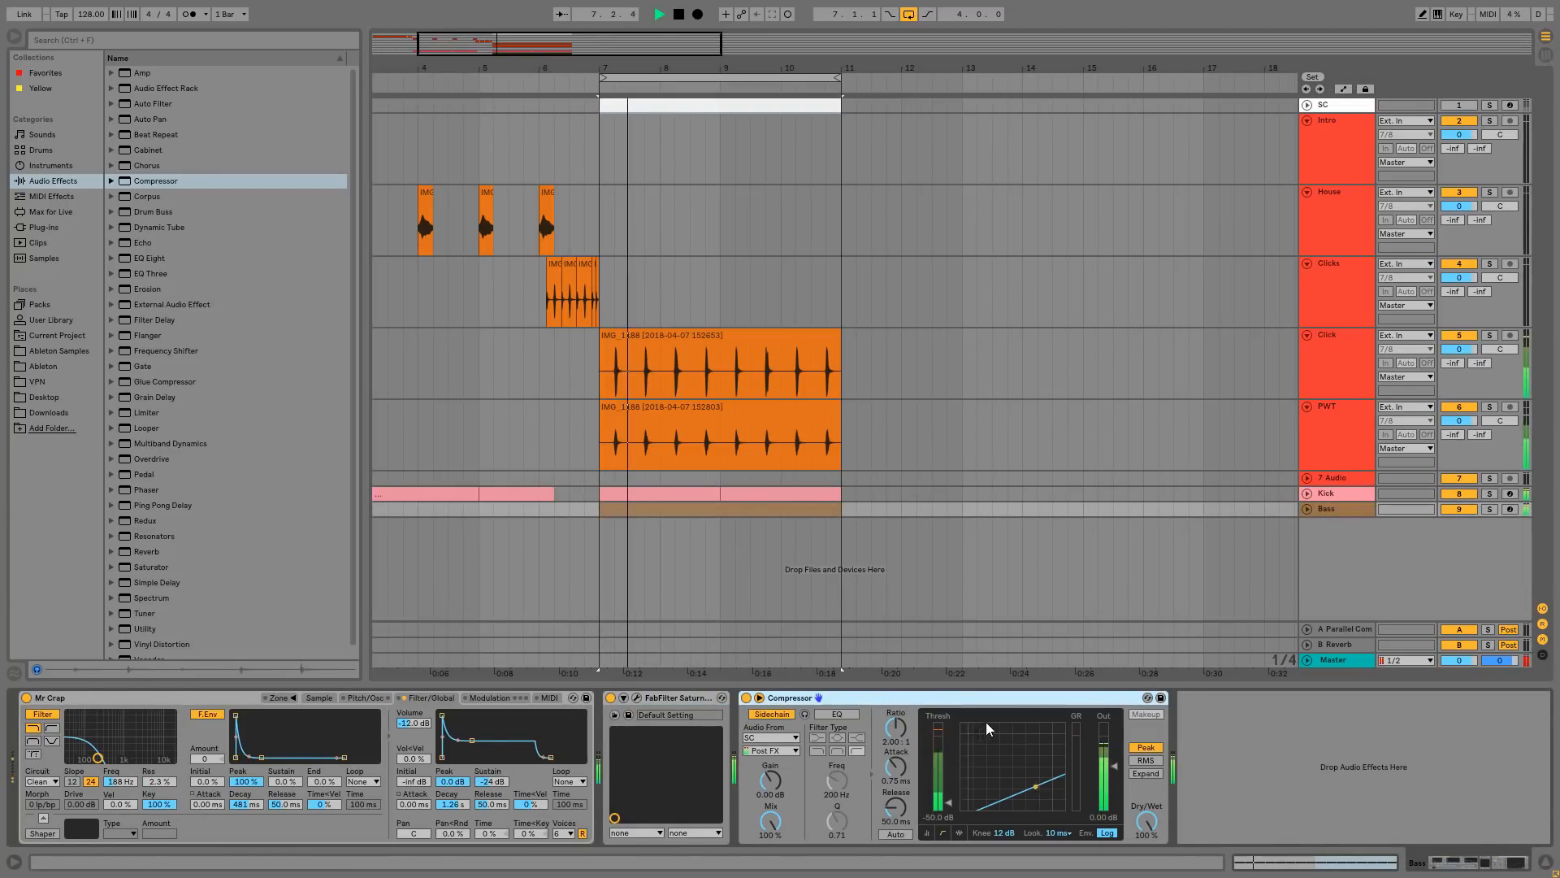
pyautogui.click(1491, 509)
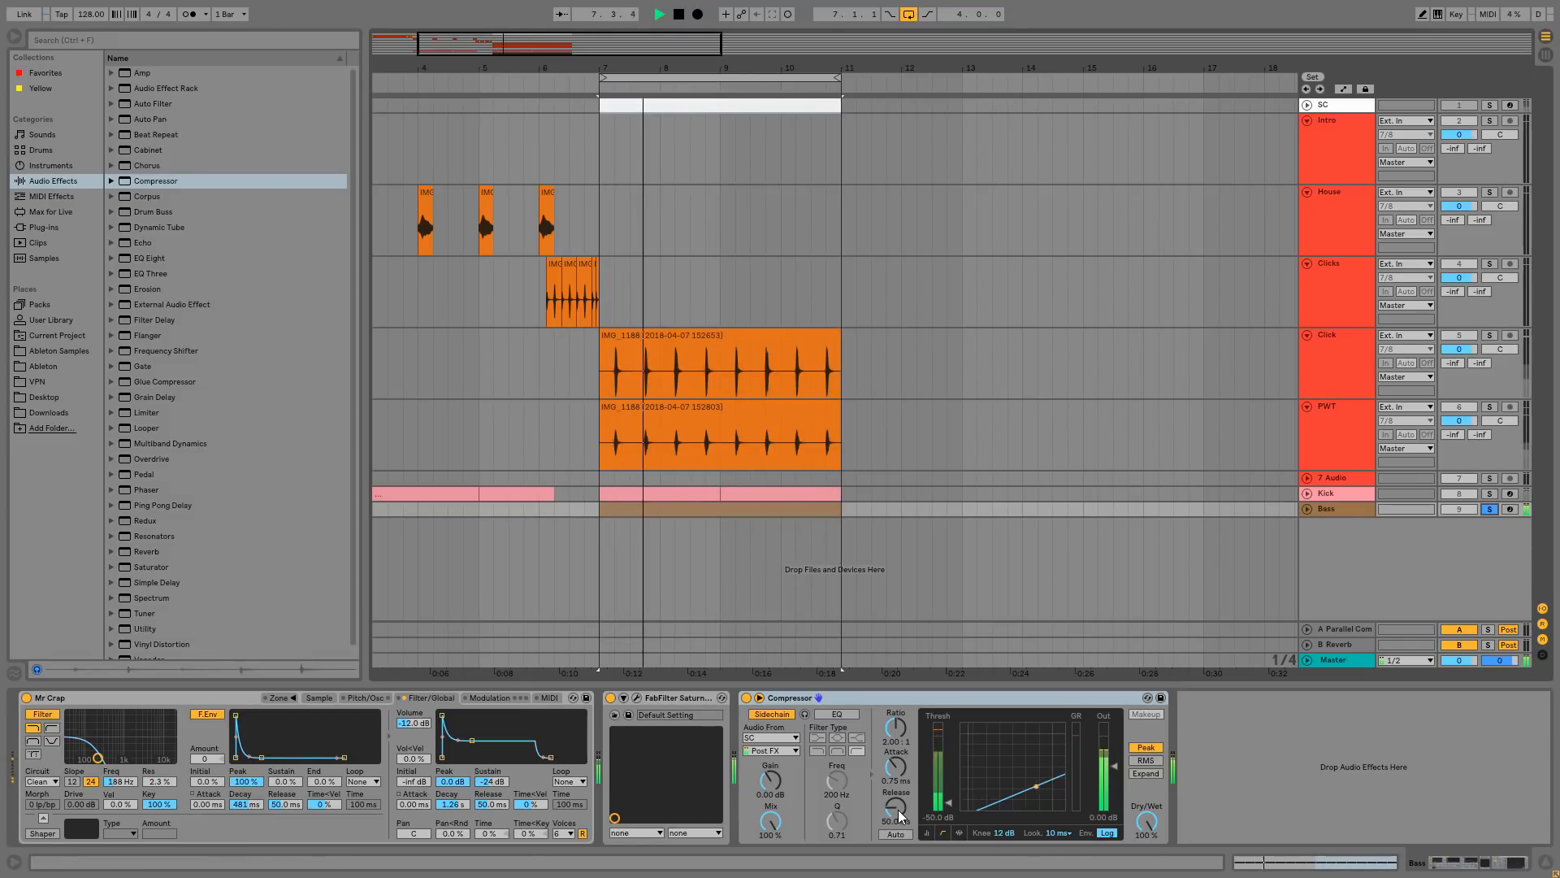
pyautogui.moveTo(902, 763); pyautogui.dragTo(896, 780)
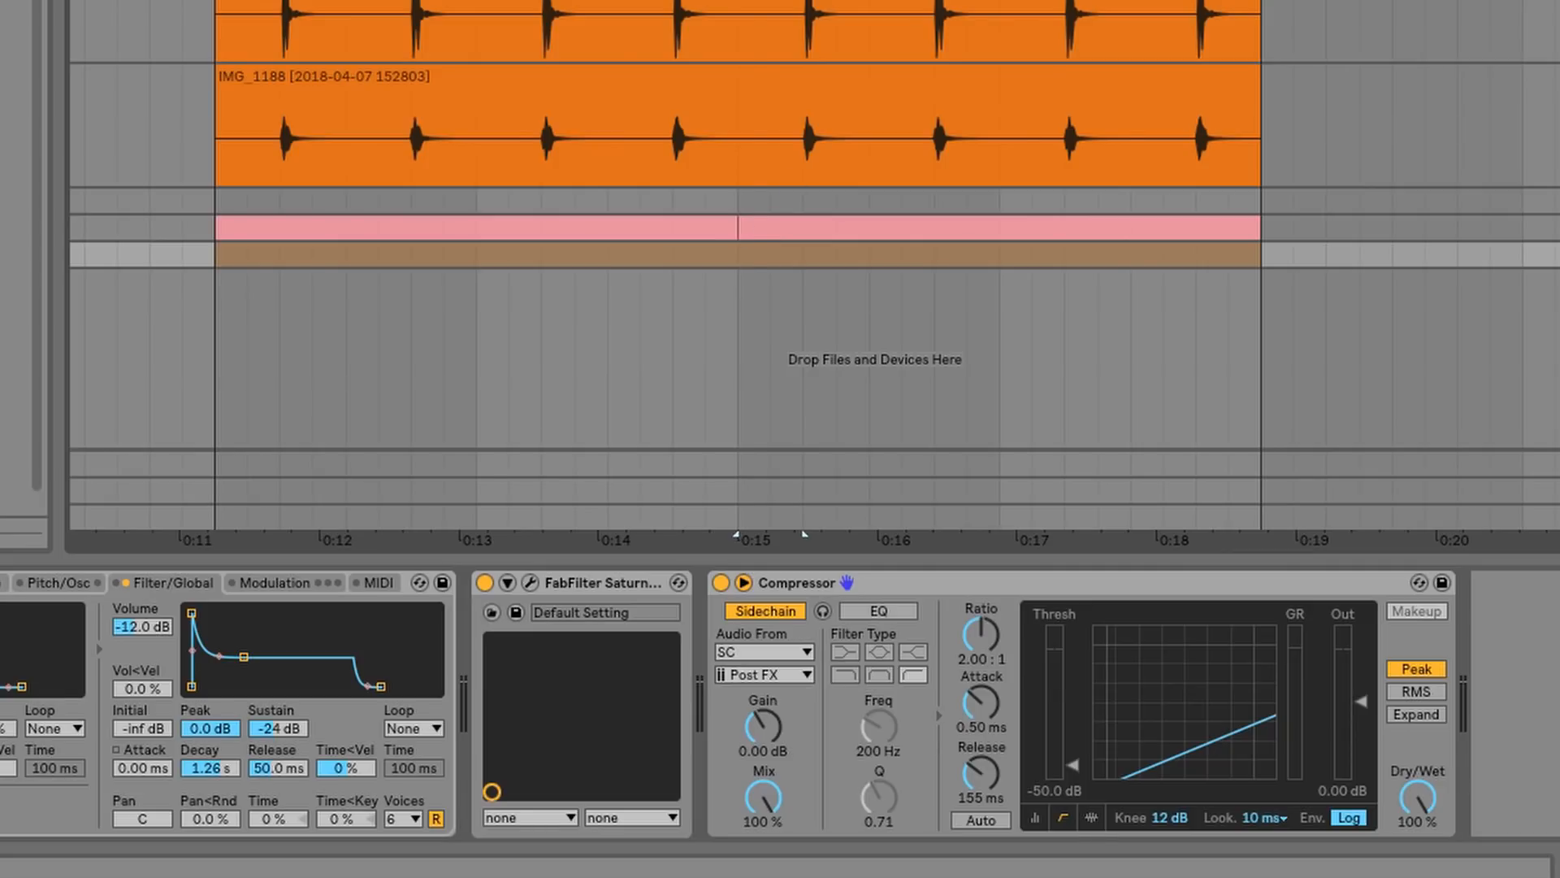
# Select one beat of the Kick clip from 9.1.1 to read its duration, and set the Bass Compressor's release to 469 ms.
pyautogui.moveTo(752, 540); pyautogui.dragTo(752, 573)
pyautogui.click(1558, 229)
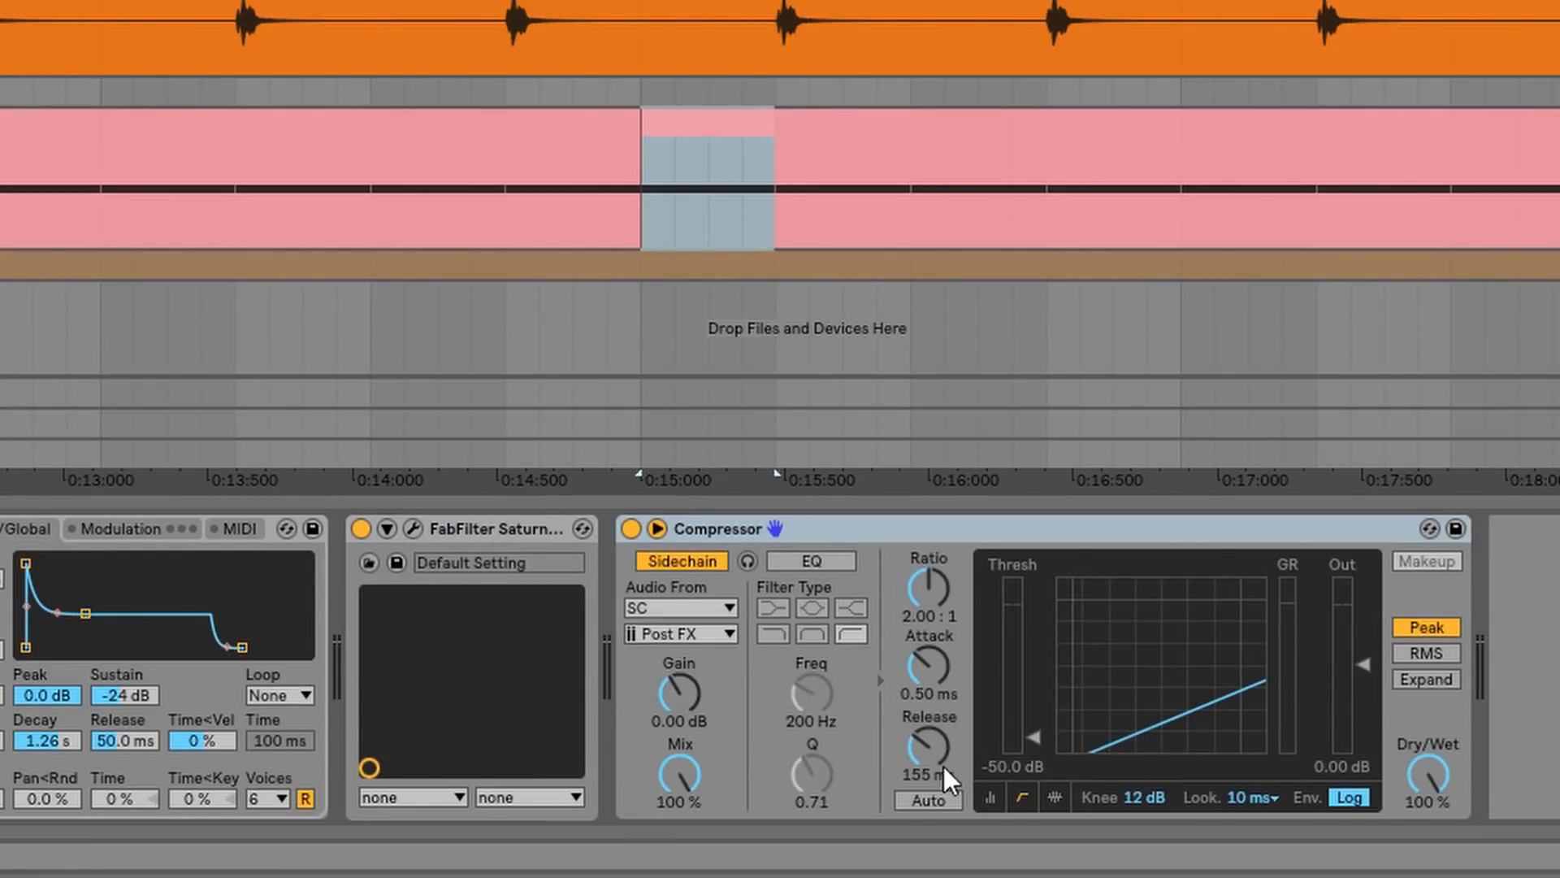
pyautogui.moveTo(944, 767); pyautogui.dragTo(944, 743)
pyautogui.write('469')
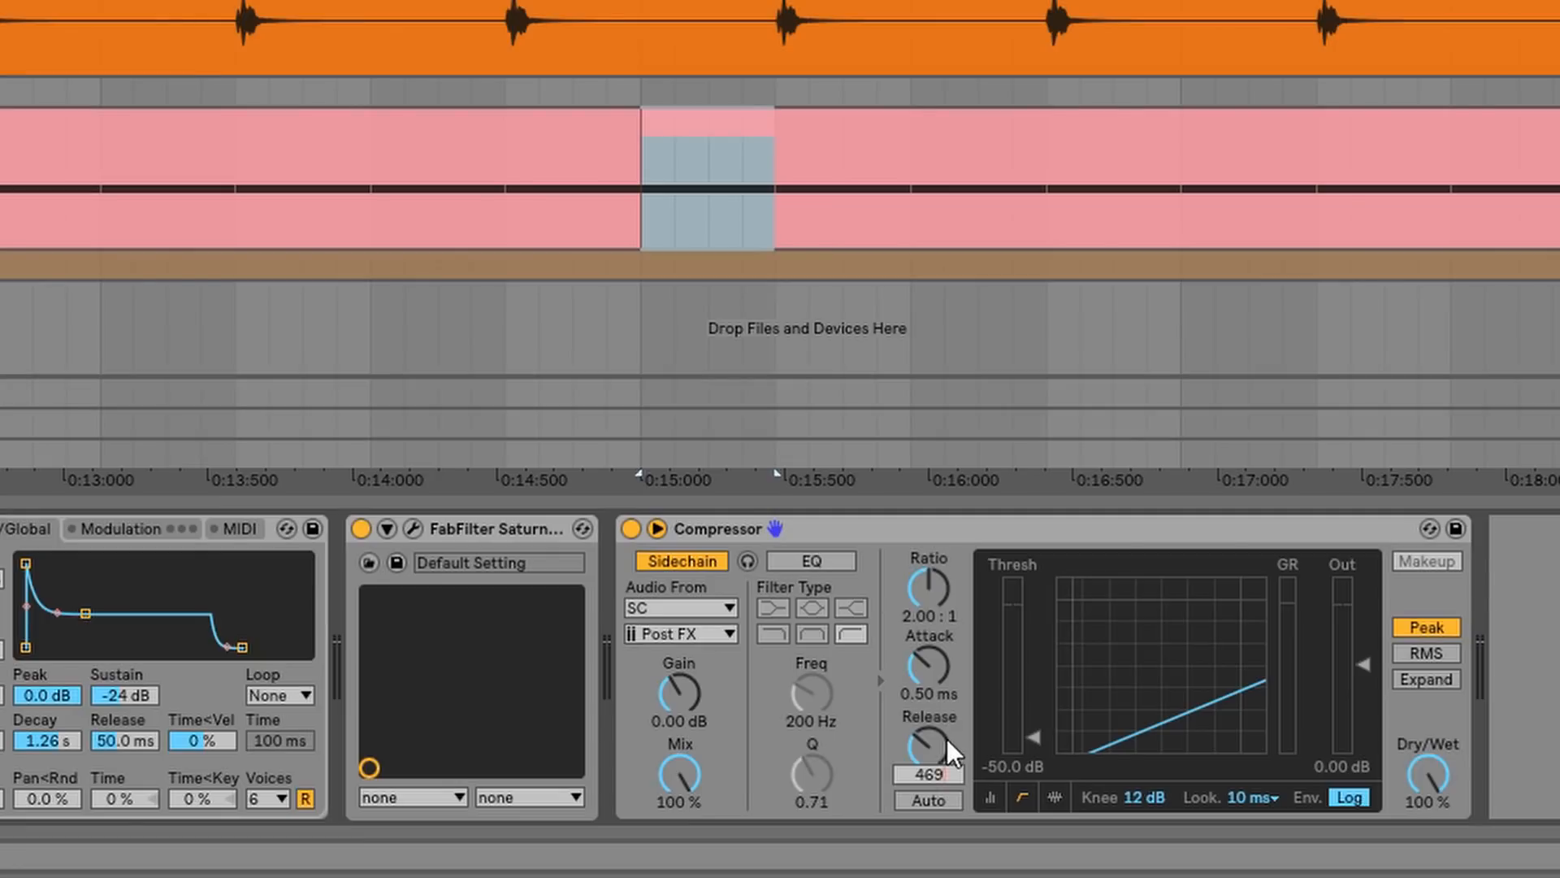
pyautogui.press('Return')
pyautogui.press('space')
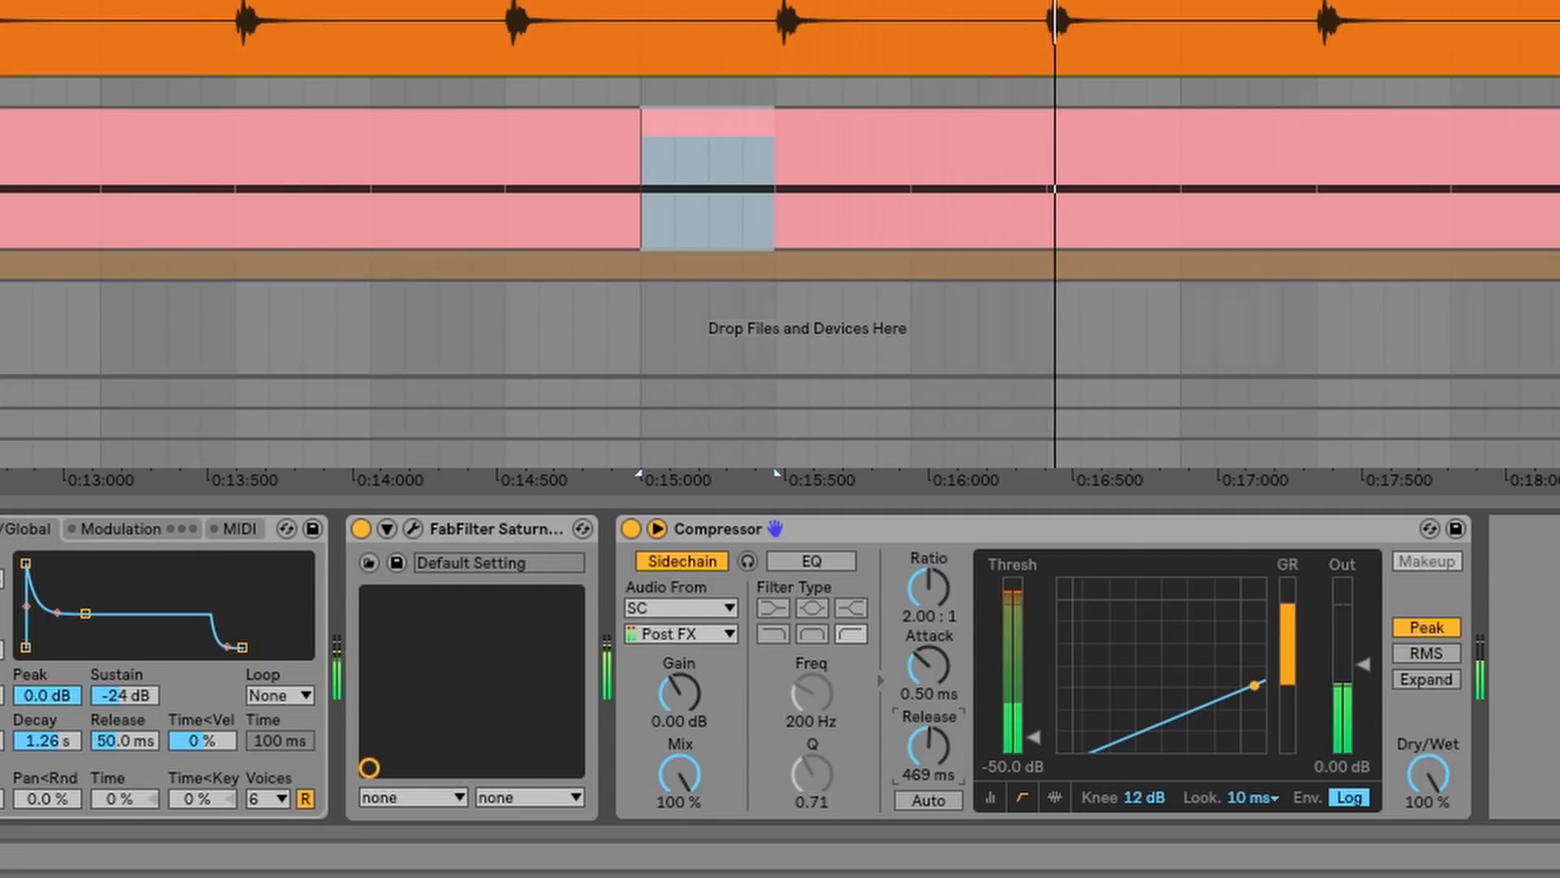
# Add Let me hit my vape first.aif from the sample pack on a new audio track below Clicks.
pyautogui.press('-')
pyautogui.press('-')
pyautogui.press('-')
pyautogui.press('-')
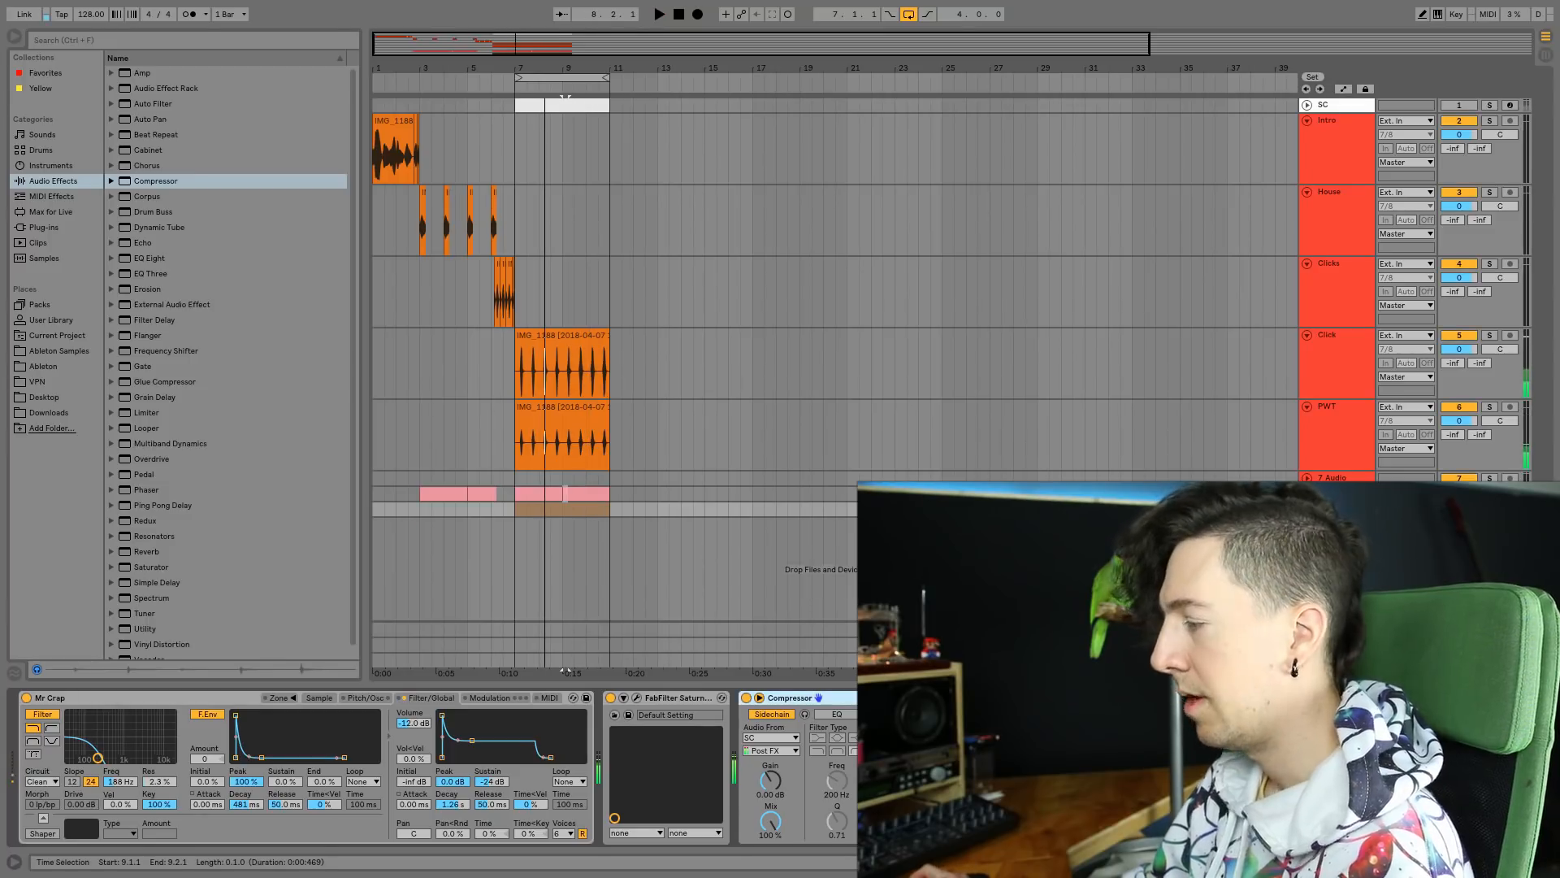
pyautogui.press('space')
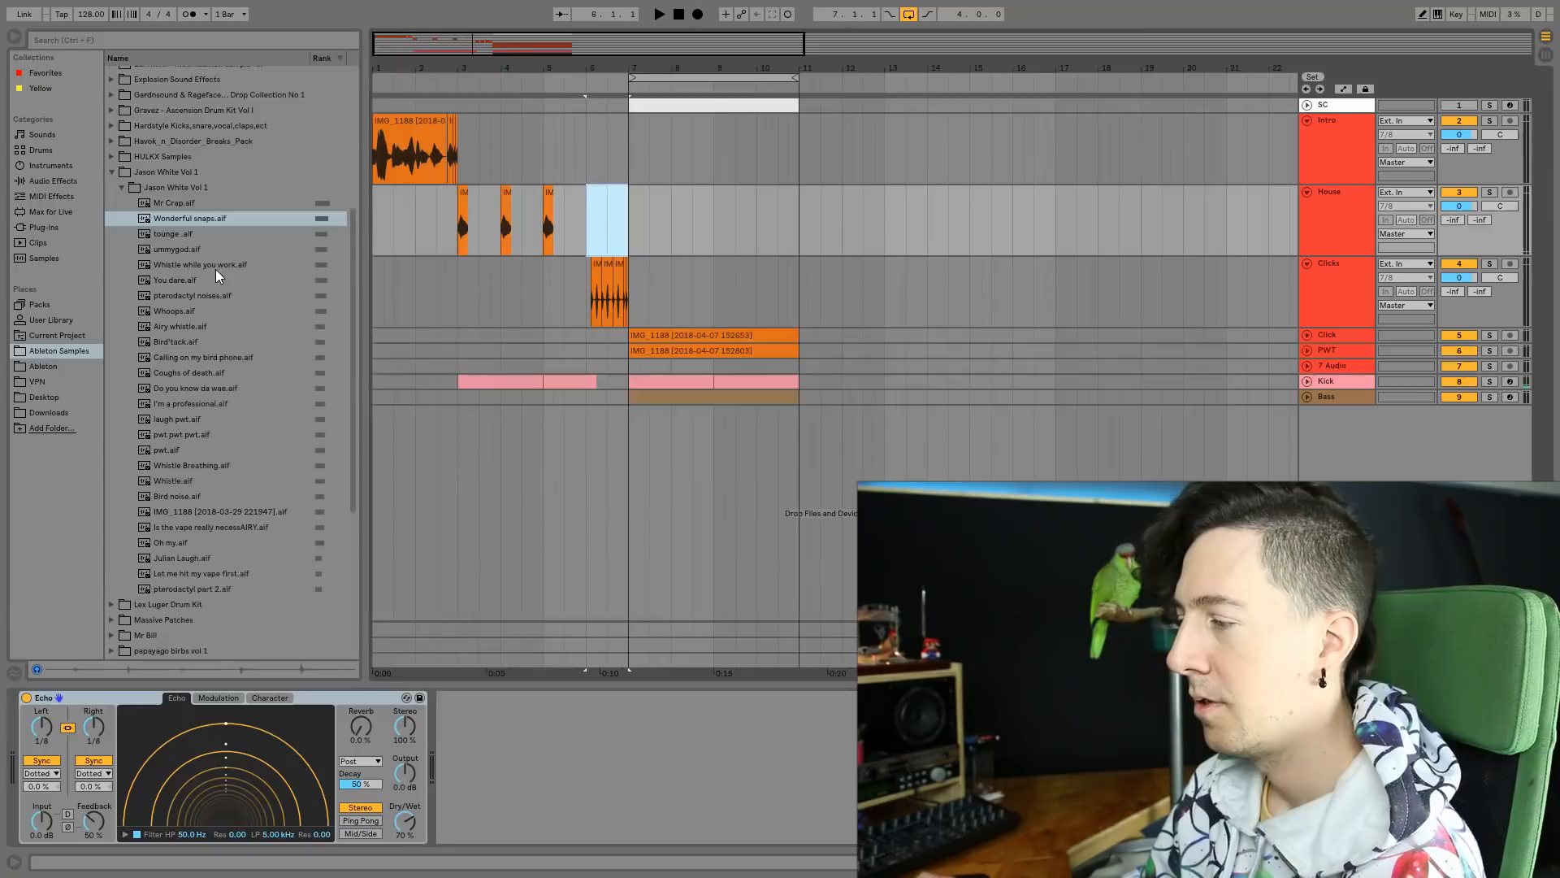
pyautogui.click(179, 543)
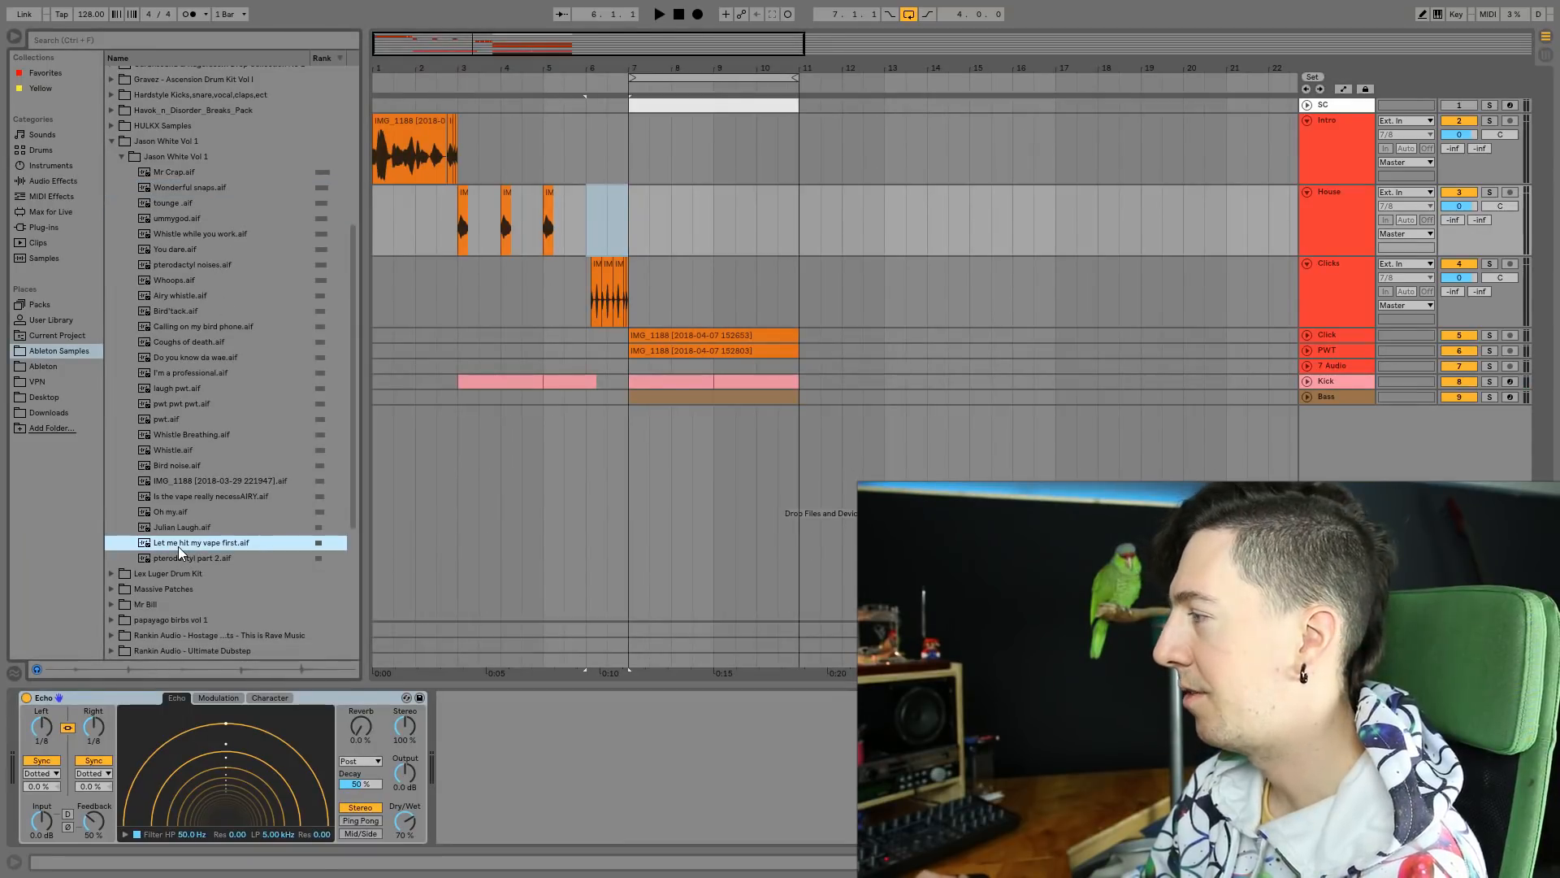
pyautogui.click(1339, 278)
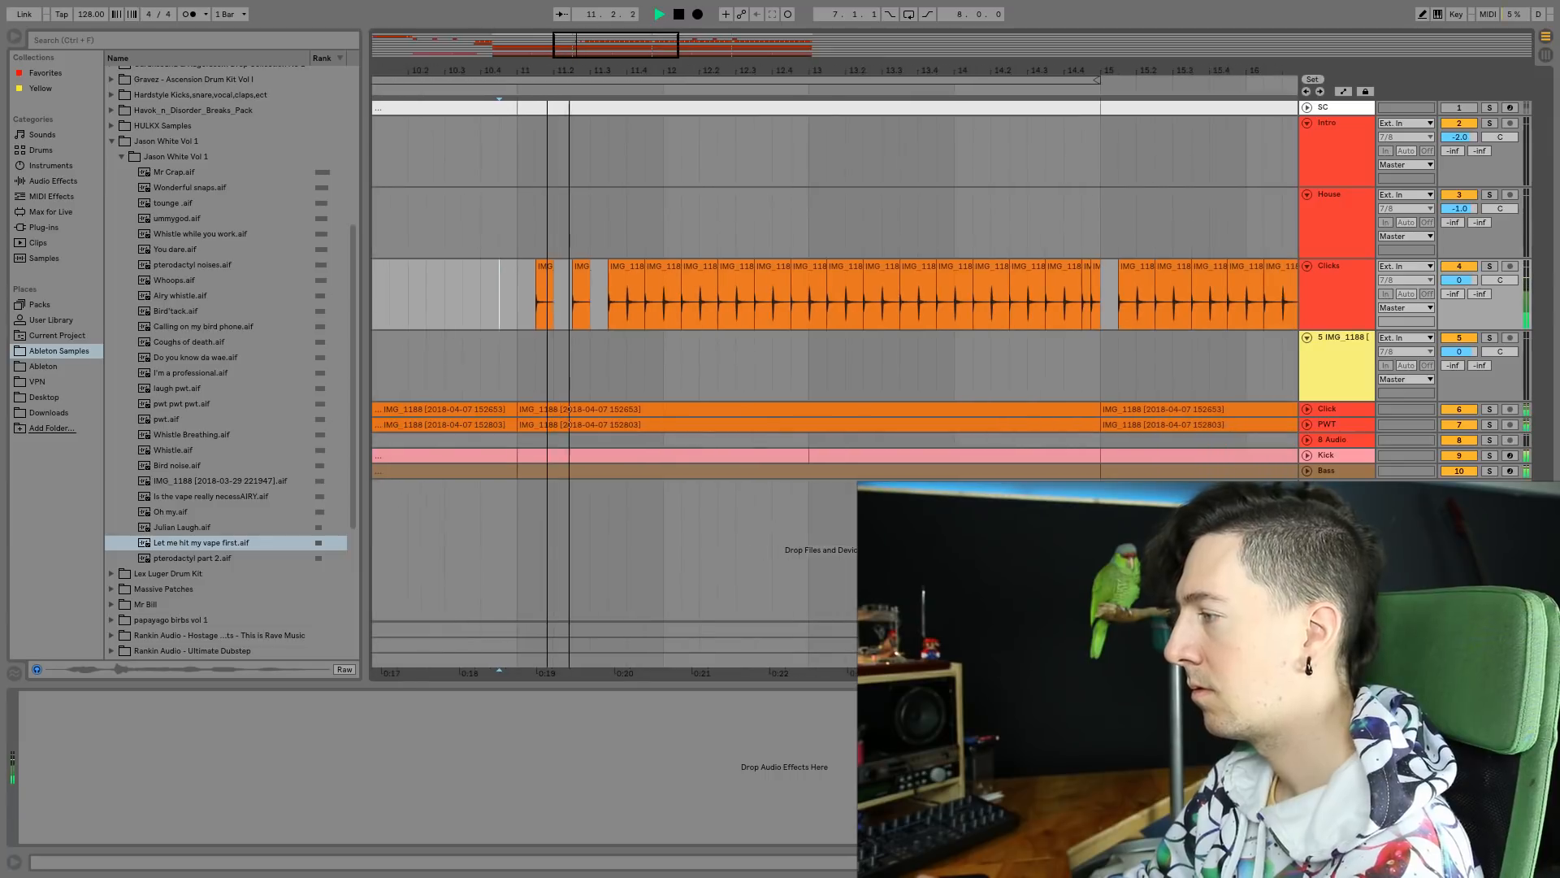
# Delete alternate segments of the Clicks clips in bar 11 to leave a gapped offbeat pattern.
pyautogui.moveTo(628, 301); pyautogui.dragTo(778, 281)
pyautogui.press('Delete')
pyautogui.click(662, 290)
pyautogui.press('Delete')
pyautogui.press('space')
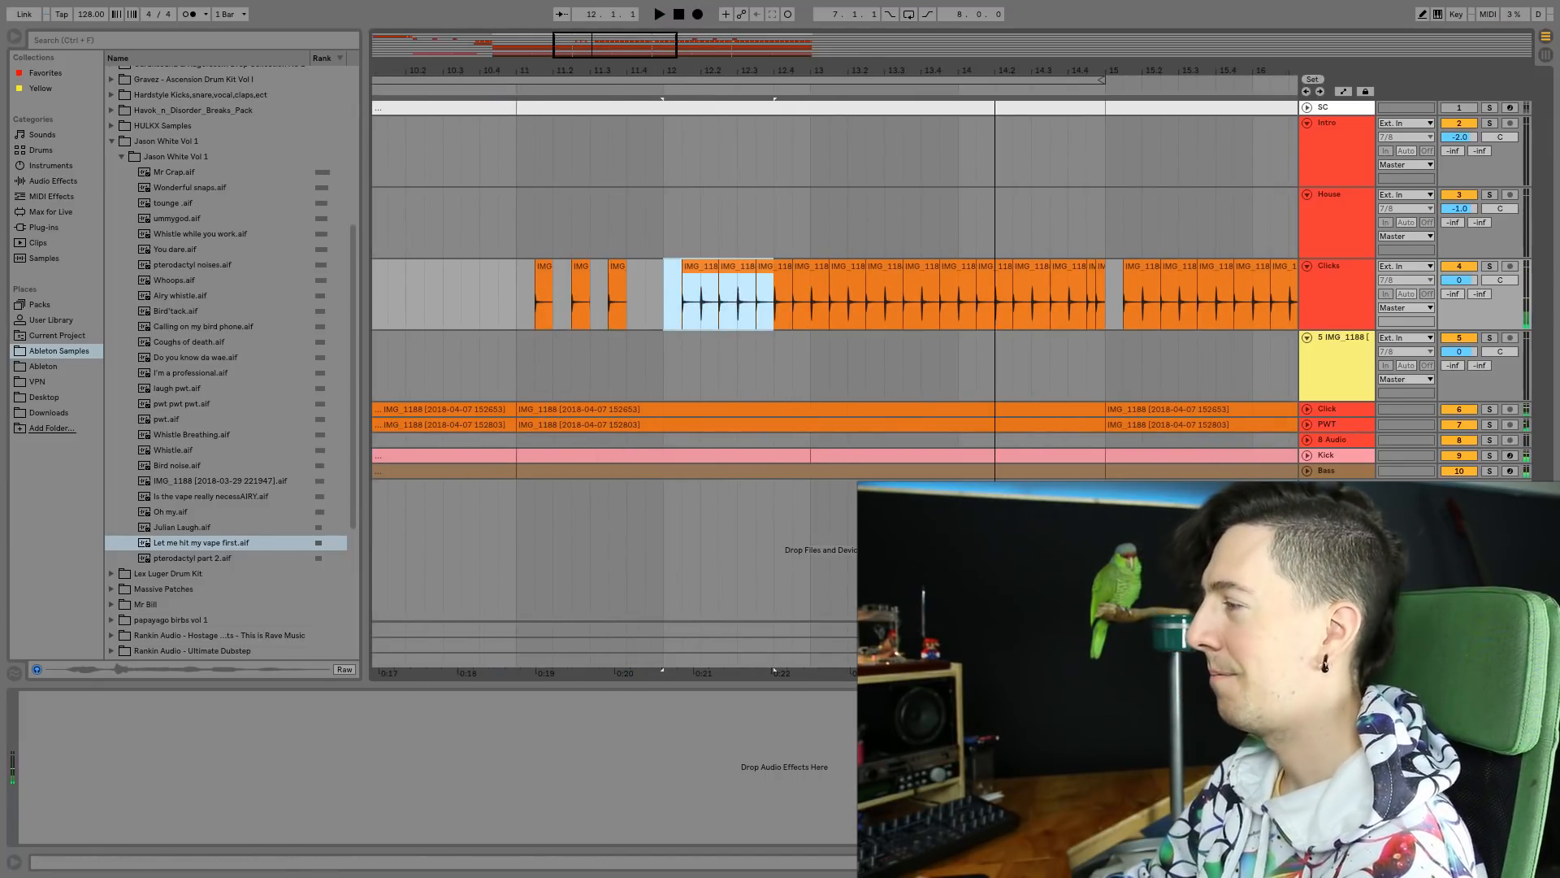
# Extend the gapped click pattern on the Clicks track from bar 12 up to bar 18, removing the continuous clips there.
pyautogui.moveTo(650, 71); pyautogui.dragTo(736, 33)
pyautogui.moveTo(741, 305); pyautogui.dragTo(1109, 302)
pyautogui.press('Delete')
pyautogui.moveTo(650, 63); pyautogui.dragTo(698, 105)
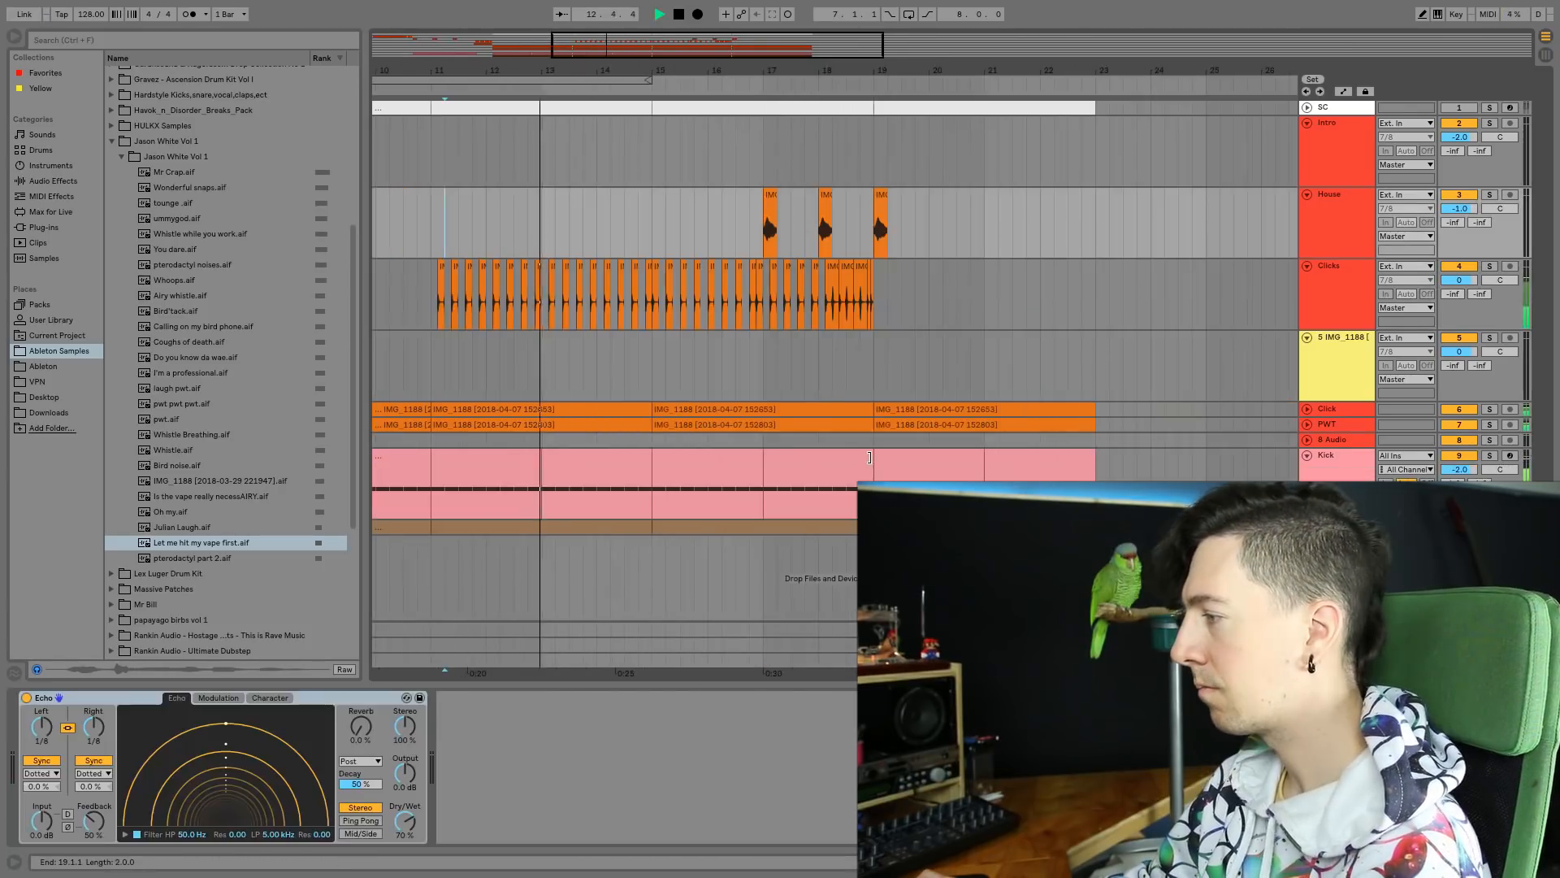
# Place the one-bar click fill and vocal clip at bar 14 and clear the kick from 14.2 to bar 15.
pyautogui.moveTo(765, 460); pyautogui.dragTo(833, 460)
pyautogui.moveTo(800, 70); pyautogui.dragTo(800, 28)
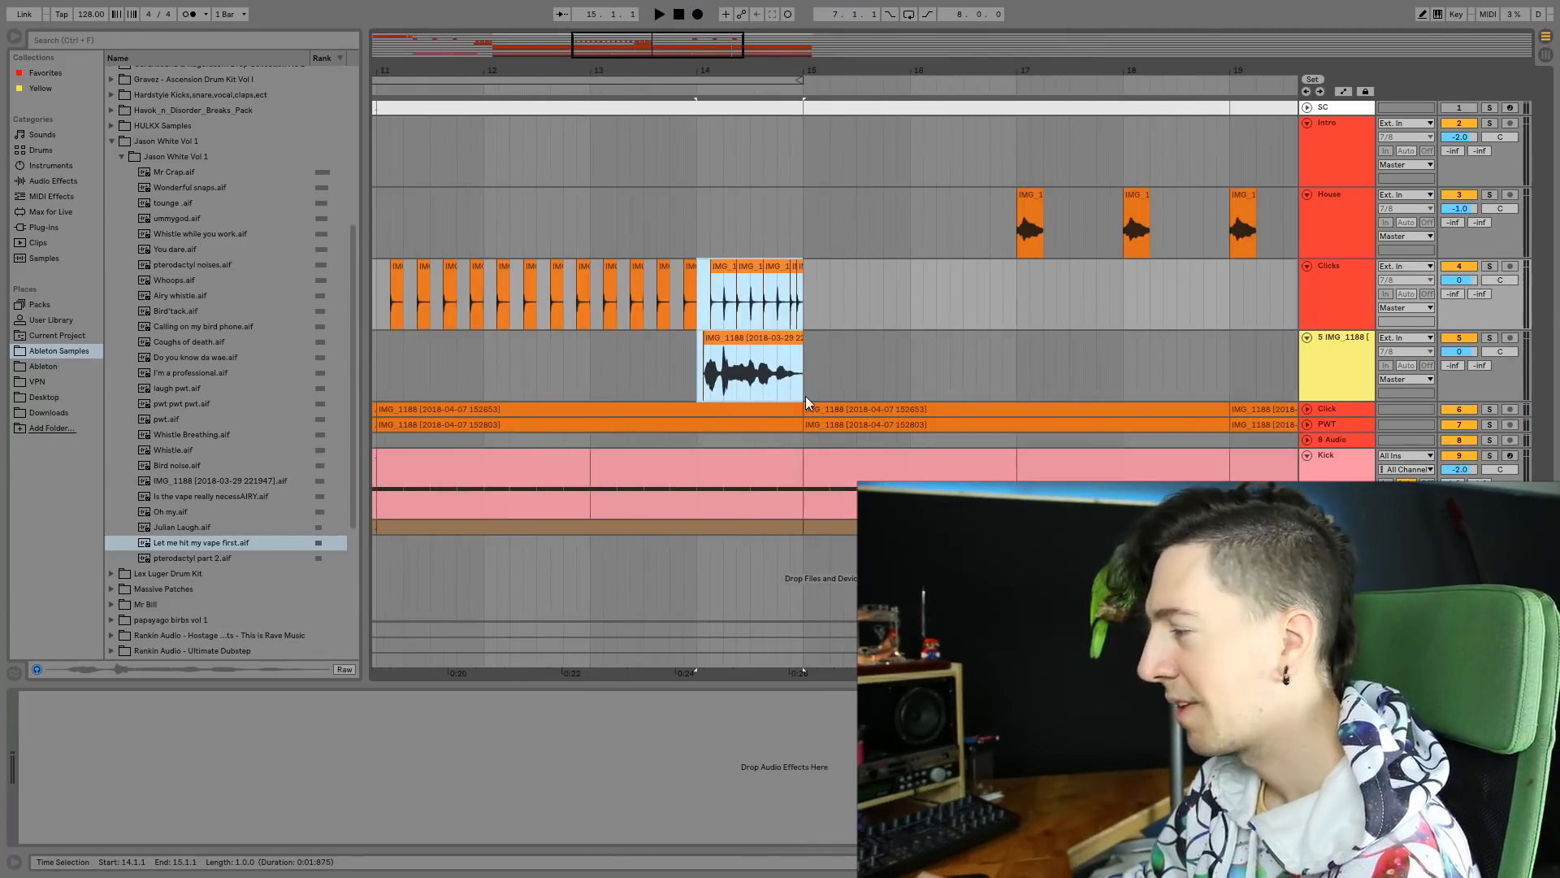
pyautogui.click(797, 495)
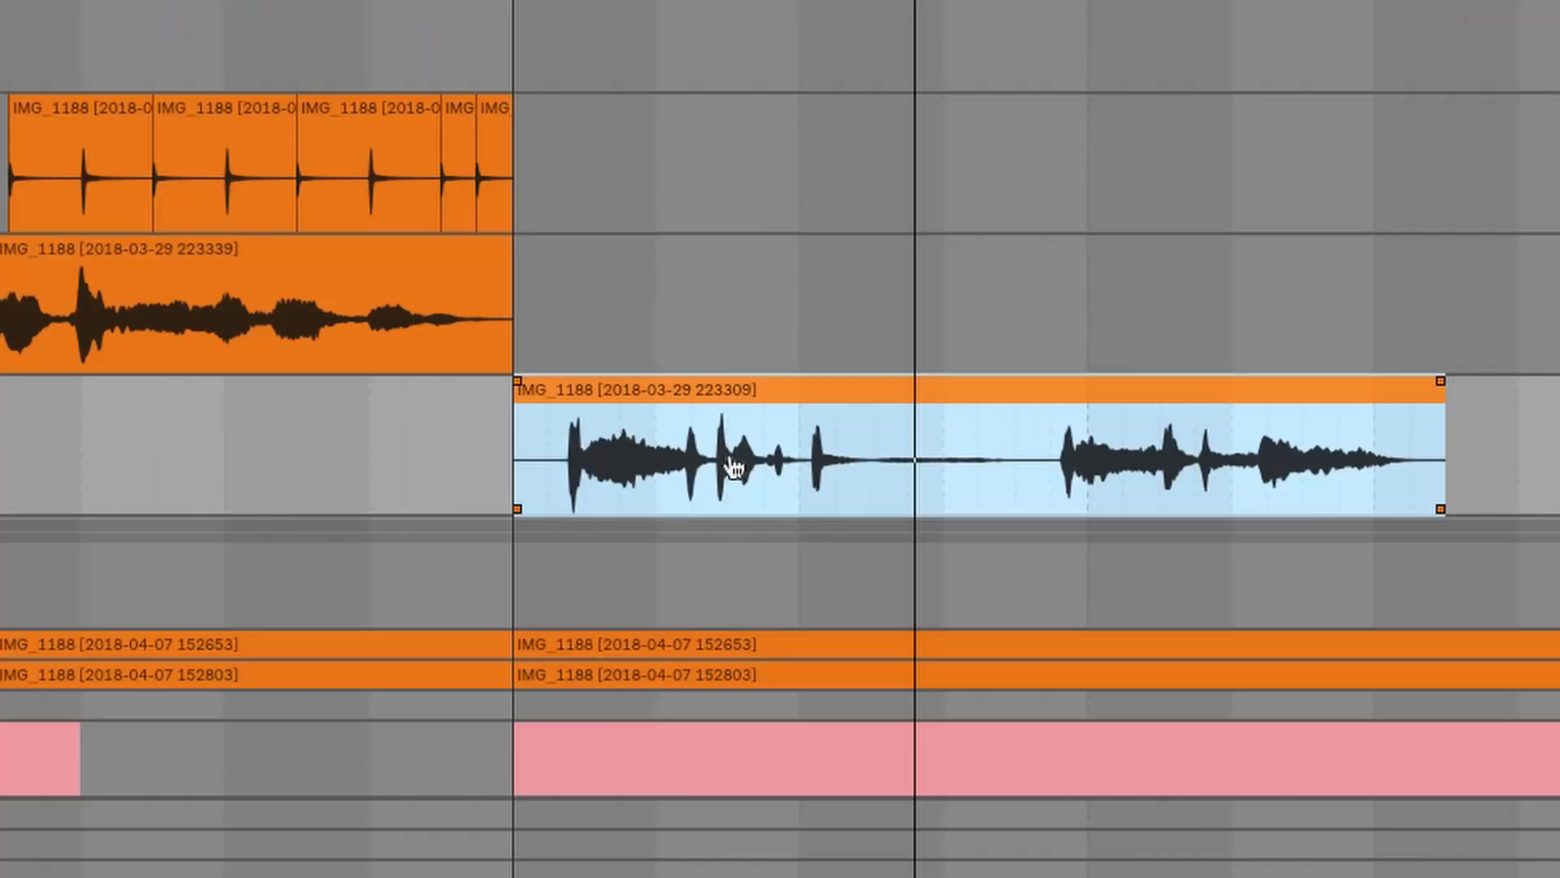
# Adjust the Coughs of death clip so its first cough lands exactly on bar 15 and audition it.
pyautogui.moveTo(738, 463); pyautogui.dragTo(685, 465)
pyautogui.press('space')
pyautogui.moveTo(690, 6); pyautogui.dragTo(690, 0)
pyautogui.press('space')
pyautogui.press('space')
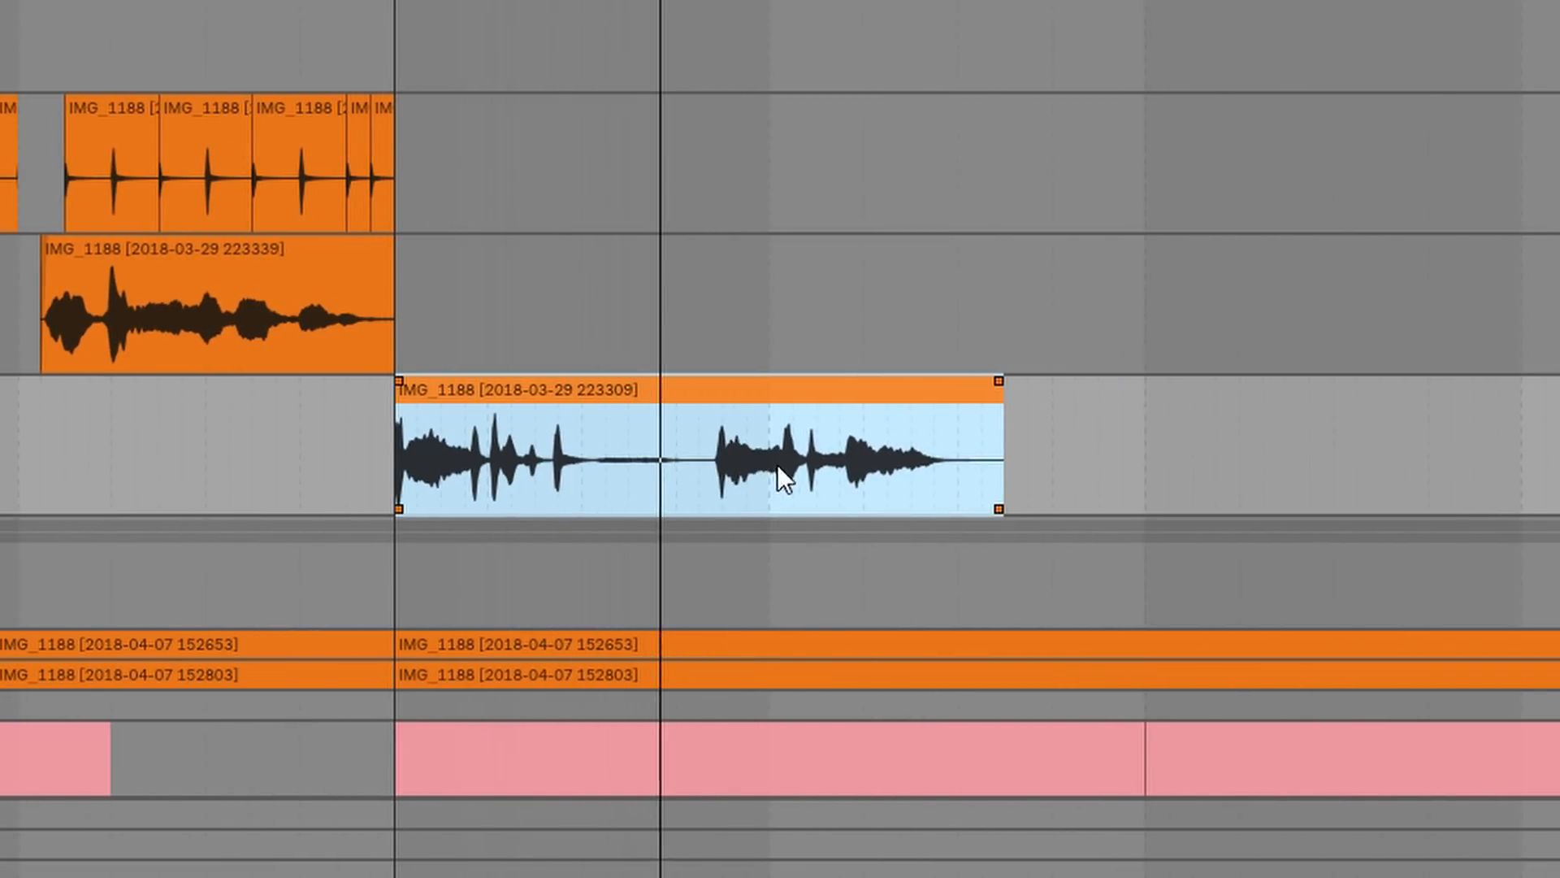
pyautogui.press('space')
# Trim the coughs clip to one bar on the Narrow adaptive grid, duplicate it to bar 16 and play the transition.
pyautogui.moveTo(996, 401); pyautogui.dragTo(776, 415)
pyautogui.rightClick(937, 457)
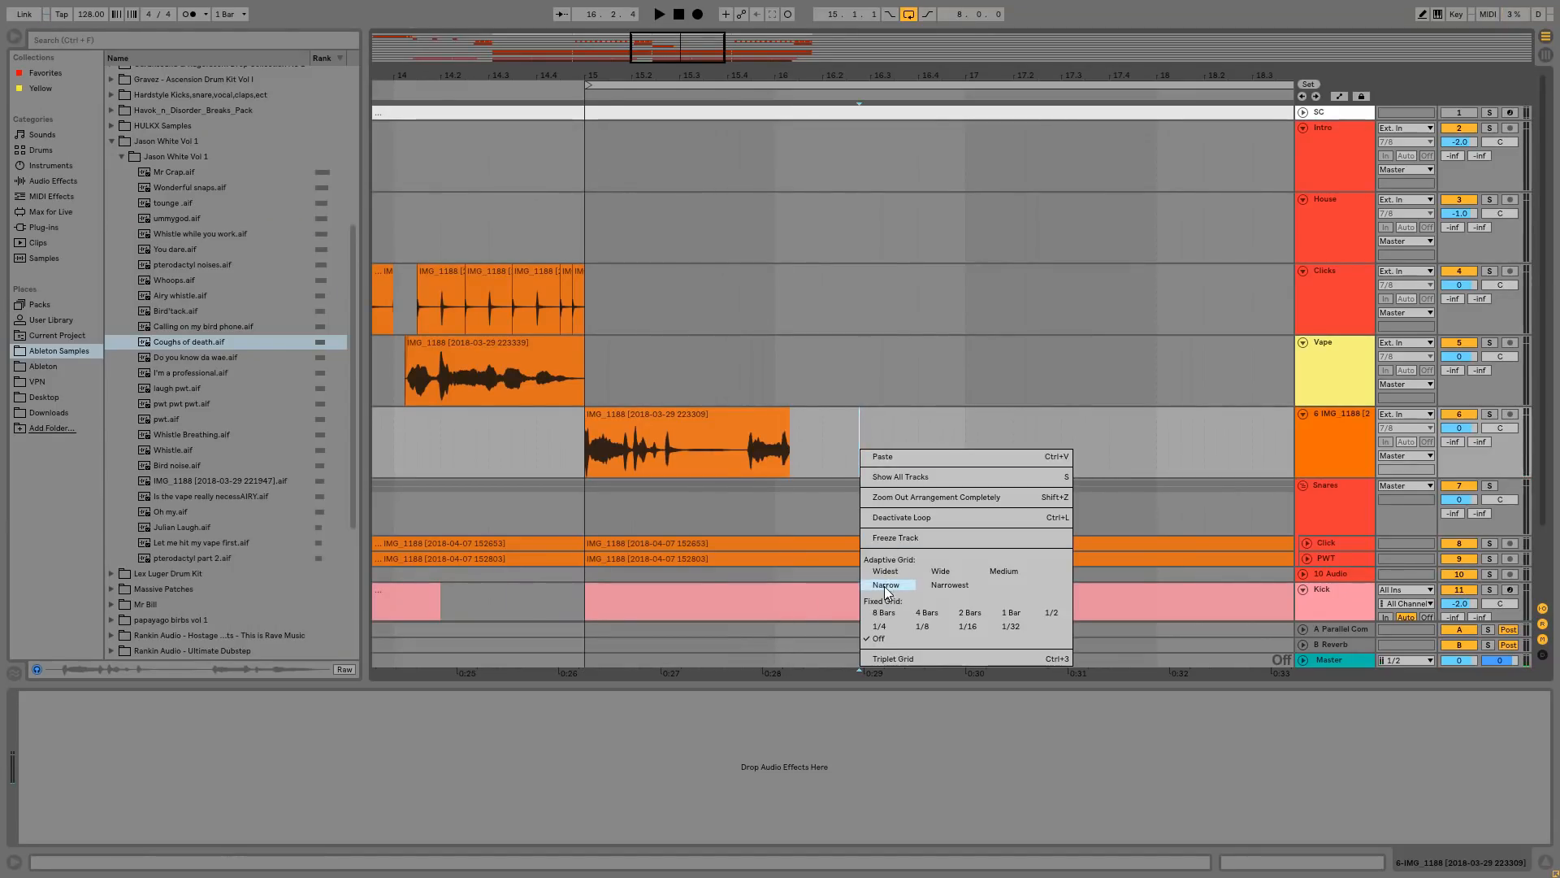
pyautogui.click(885, 586)
pyautogui.moveTo(696, 60); pyautogui.dragTo(727, 18)
pyautogui.hotkey('ctrl', 'd')
pyautogui.click(653, 427)
pyautogui.press('space')
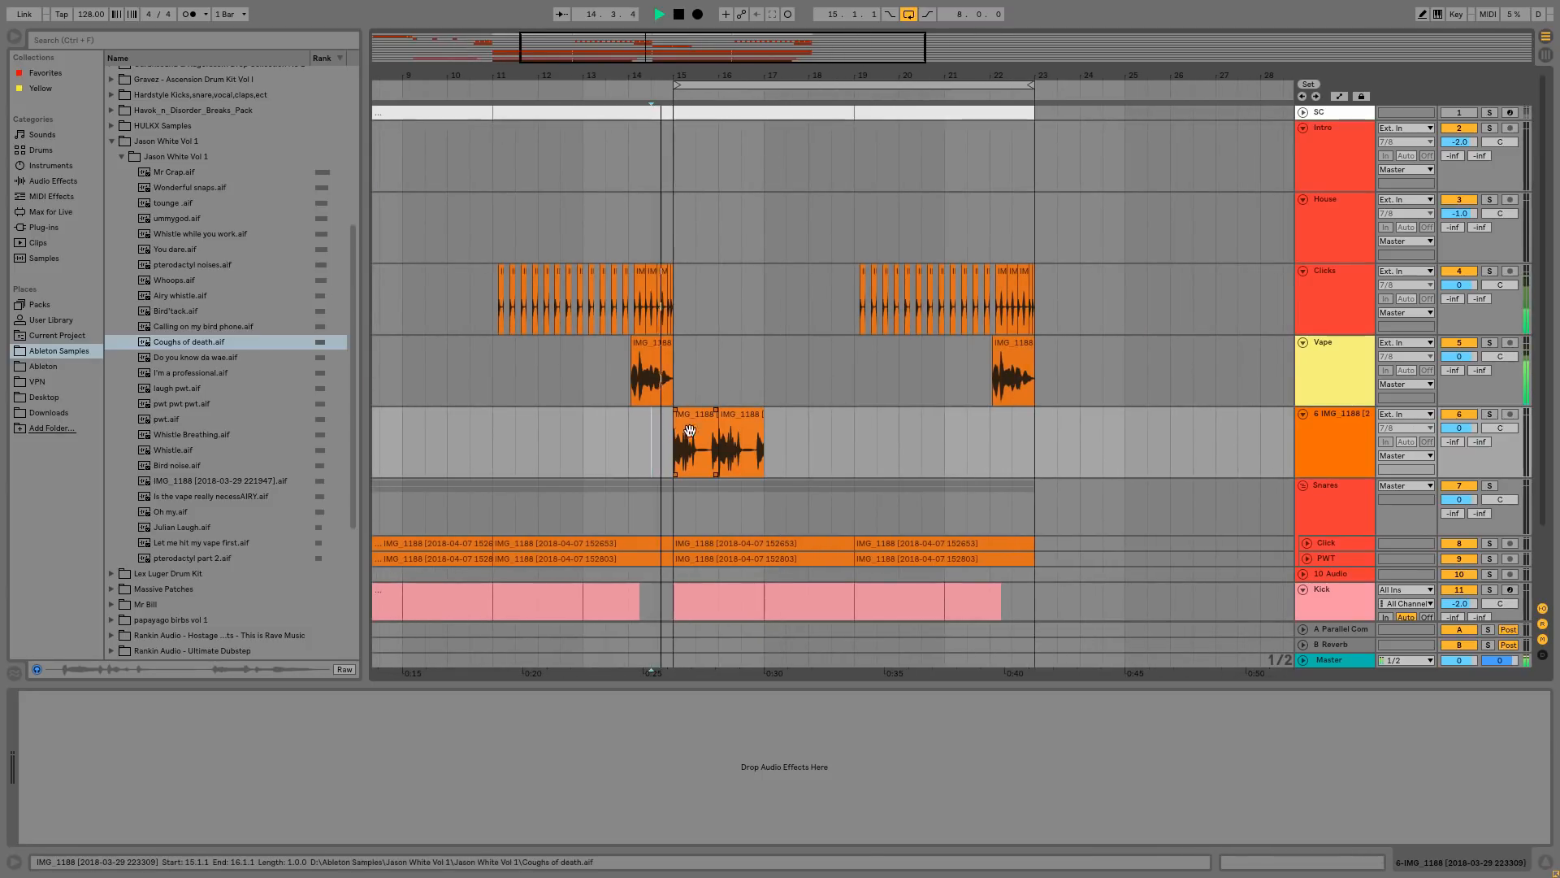
# Repeat the coughs clip at bar 17 and trim the Oh my.aif clip at bar 18 to end at 19.1.1.
pyautogui.click(739, 415)
pyautogui.hotkey('ctrl', 'd')
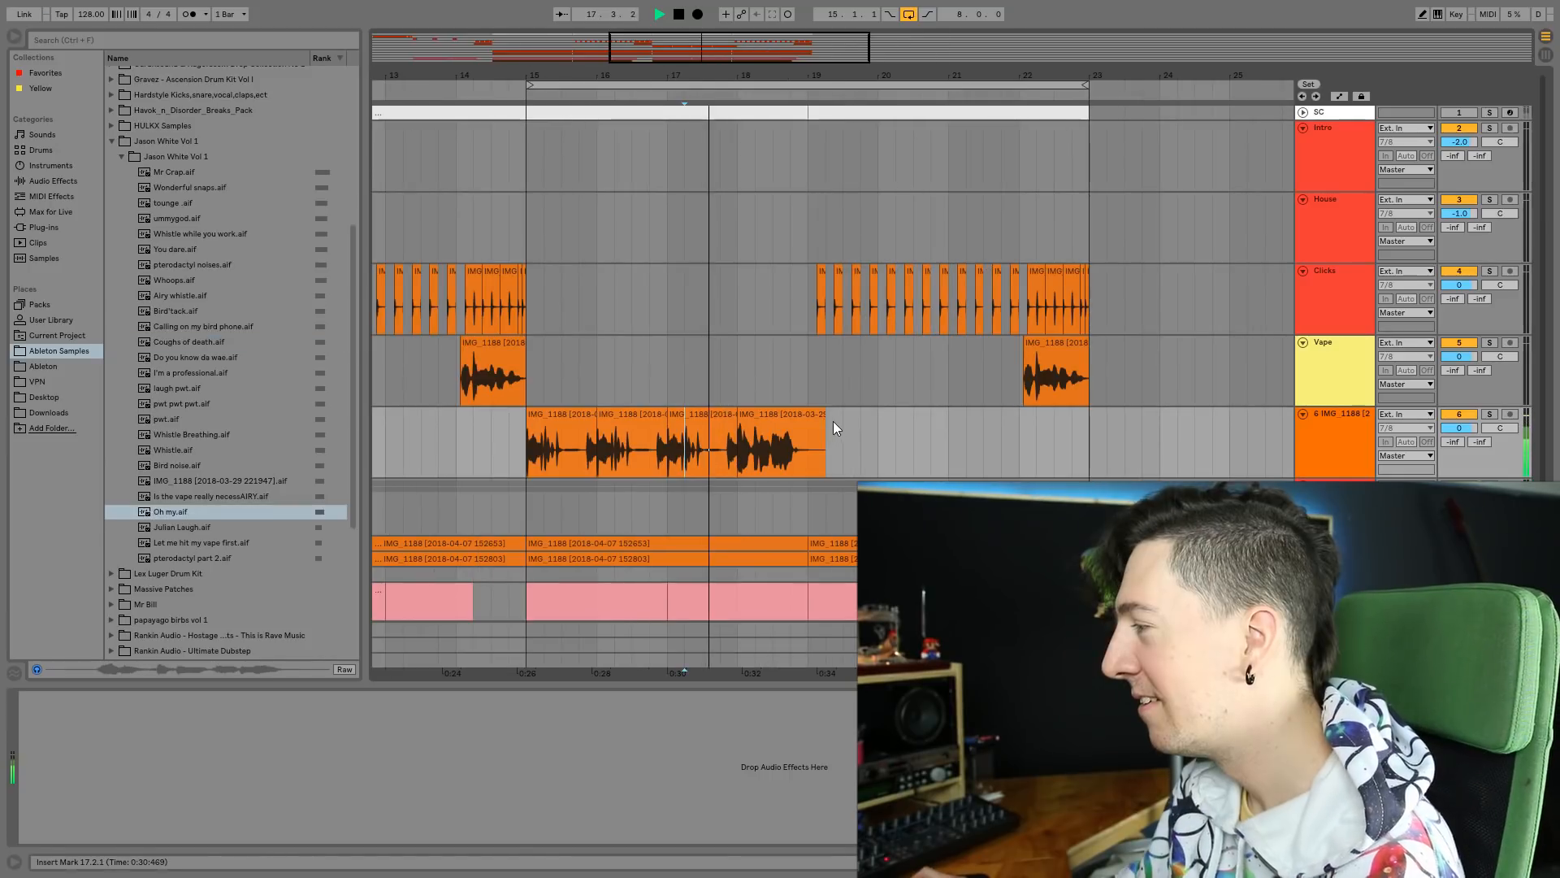
pyautogui.moveTo(824, 414); pyautogui.dragTo(807, 415)
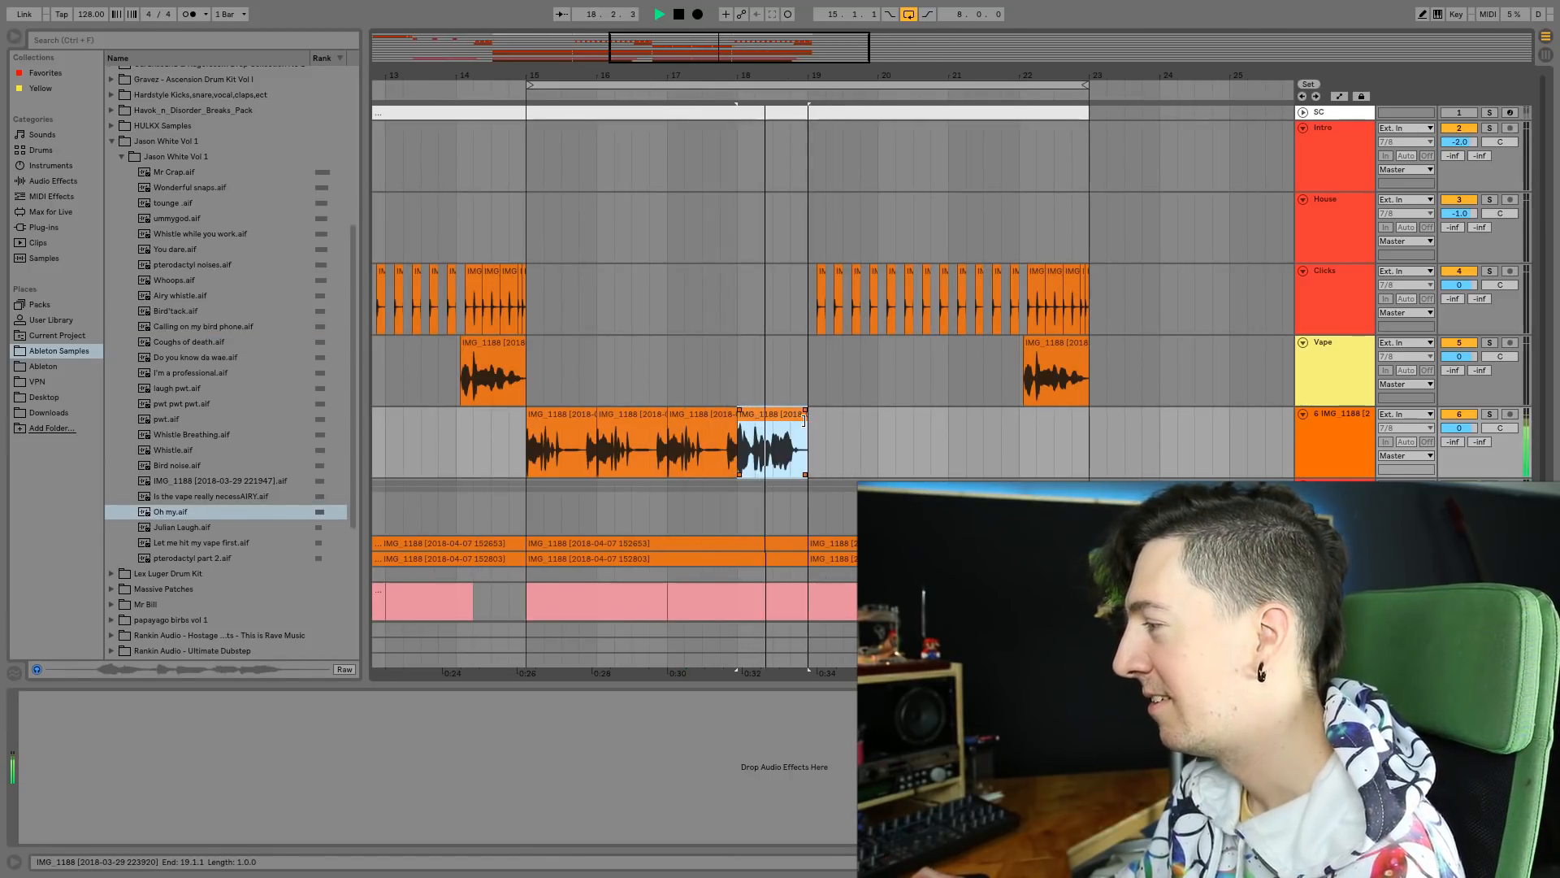
pyautogui.press('space')
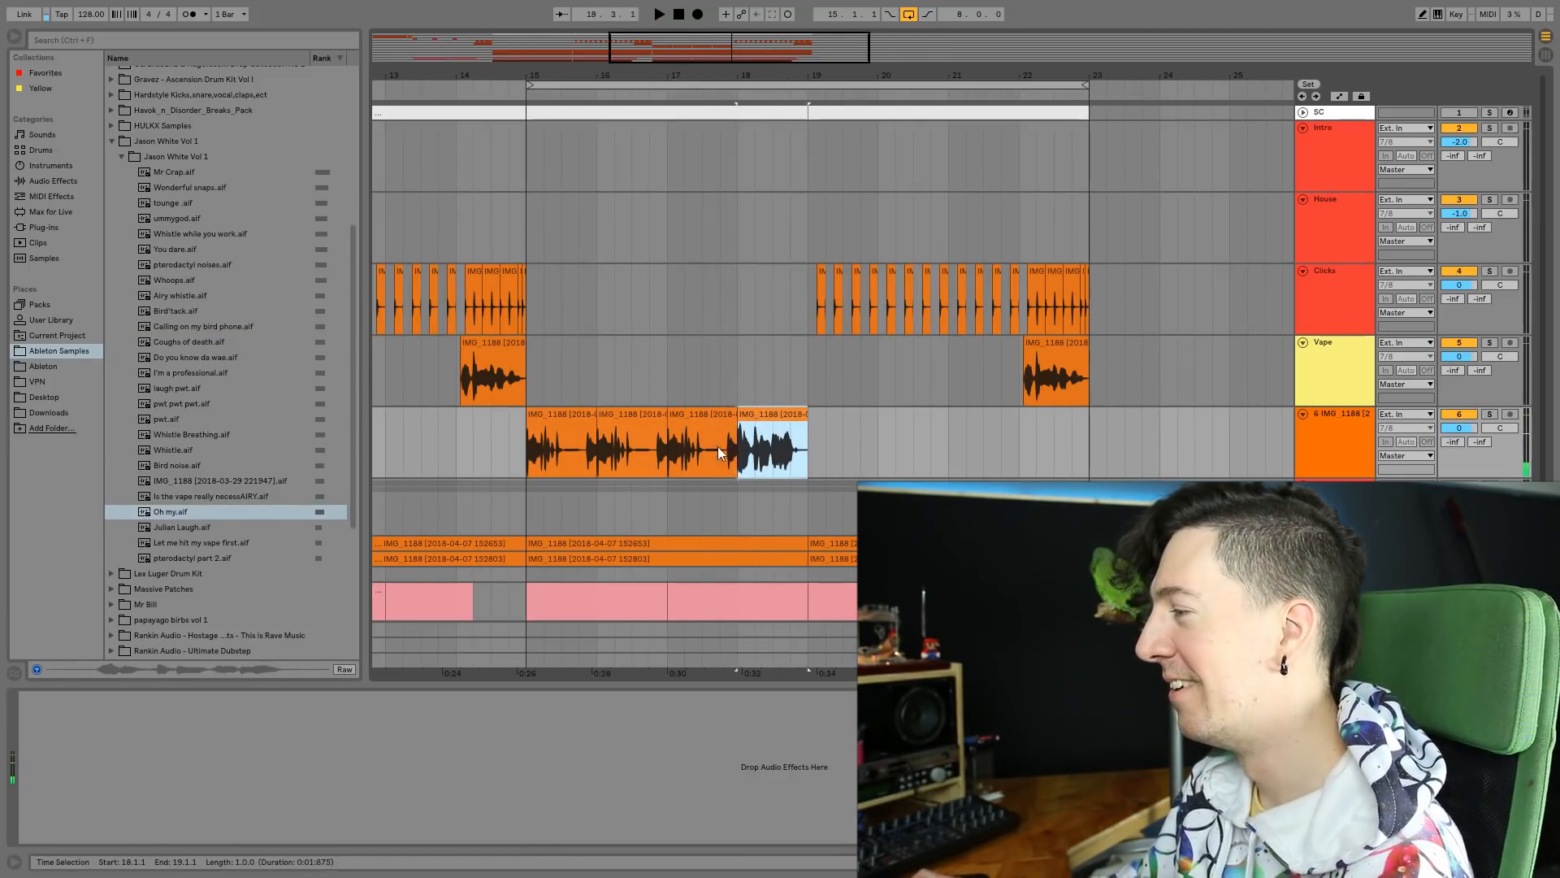
# Duplicate the four-bar coughs and Oh my phrase from bar 15 to bar 19 and play it back.
pyautogui.keyDown('shift'); pyautogui.click(535, 446); pyautogui.keyUp('shift')
pyautogui.hotkey('ctrl', 'd')
pyautogui.click(509, 448)
pyautogui.press('space')
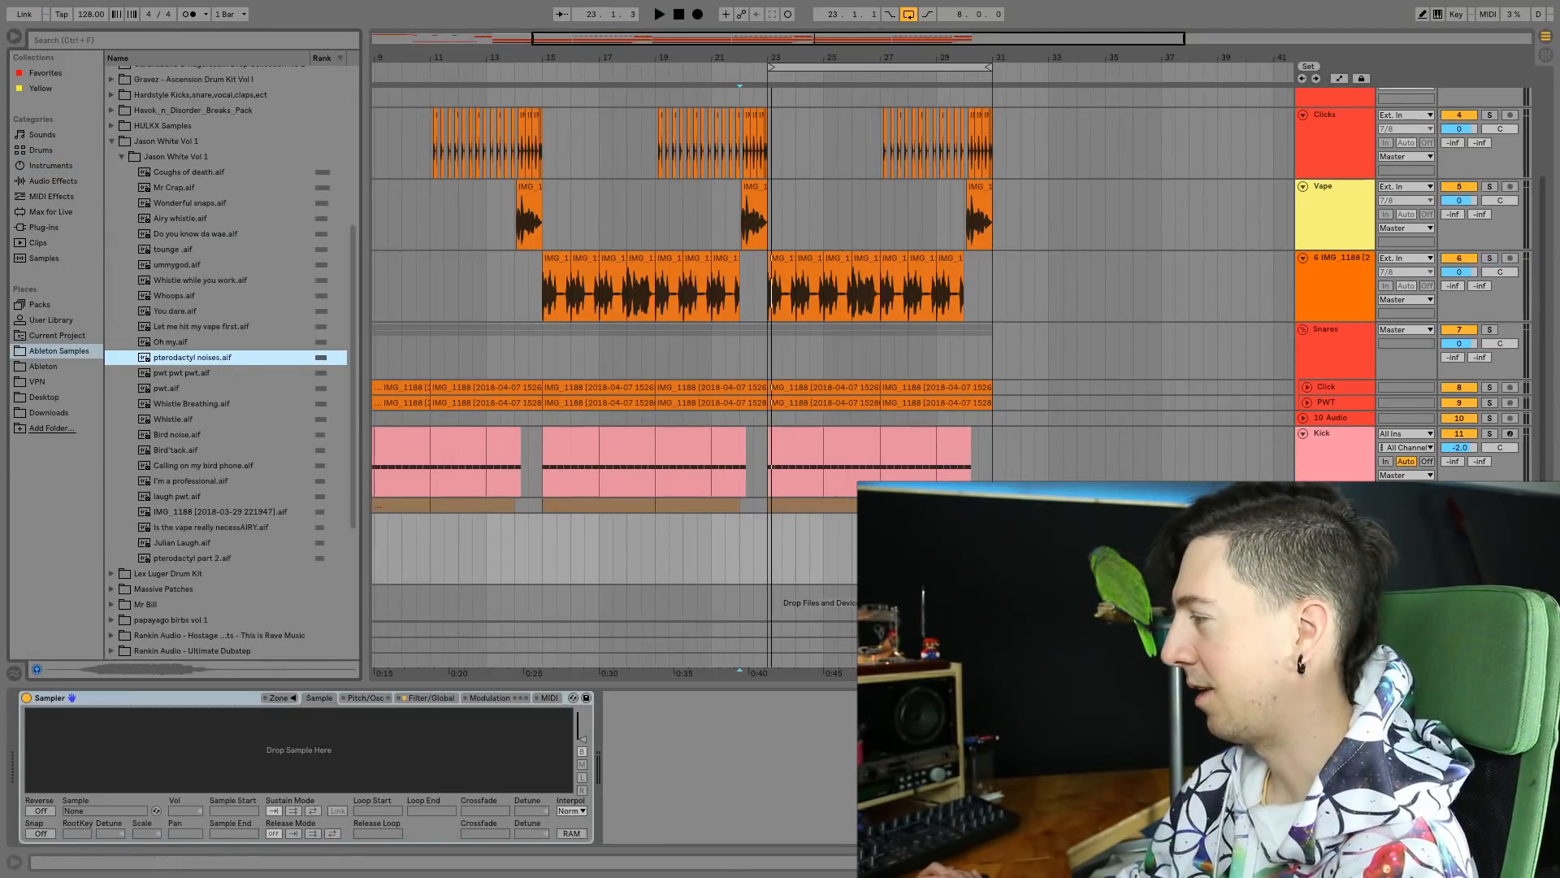
# Try placing pterodactyl noises.aif from the sample pack on a new audio track.
pyautogui.click(739, 548)
pyautogui.hotkey('ctrl', 't')
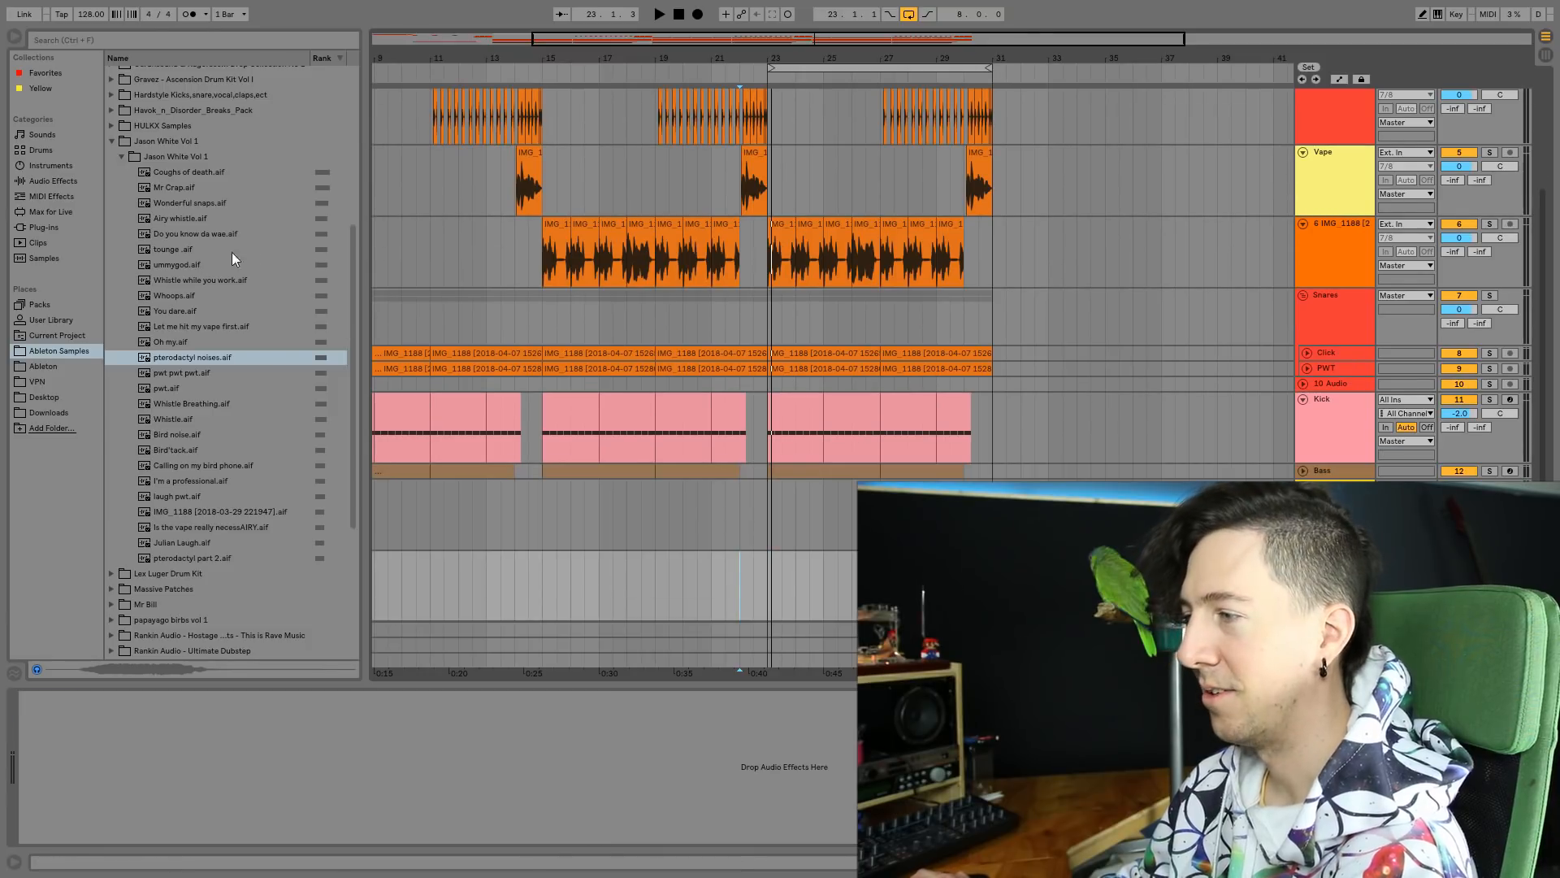
pyautogui.moveTo(177, 357); pyautogui.dragTo(883, 585)
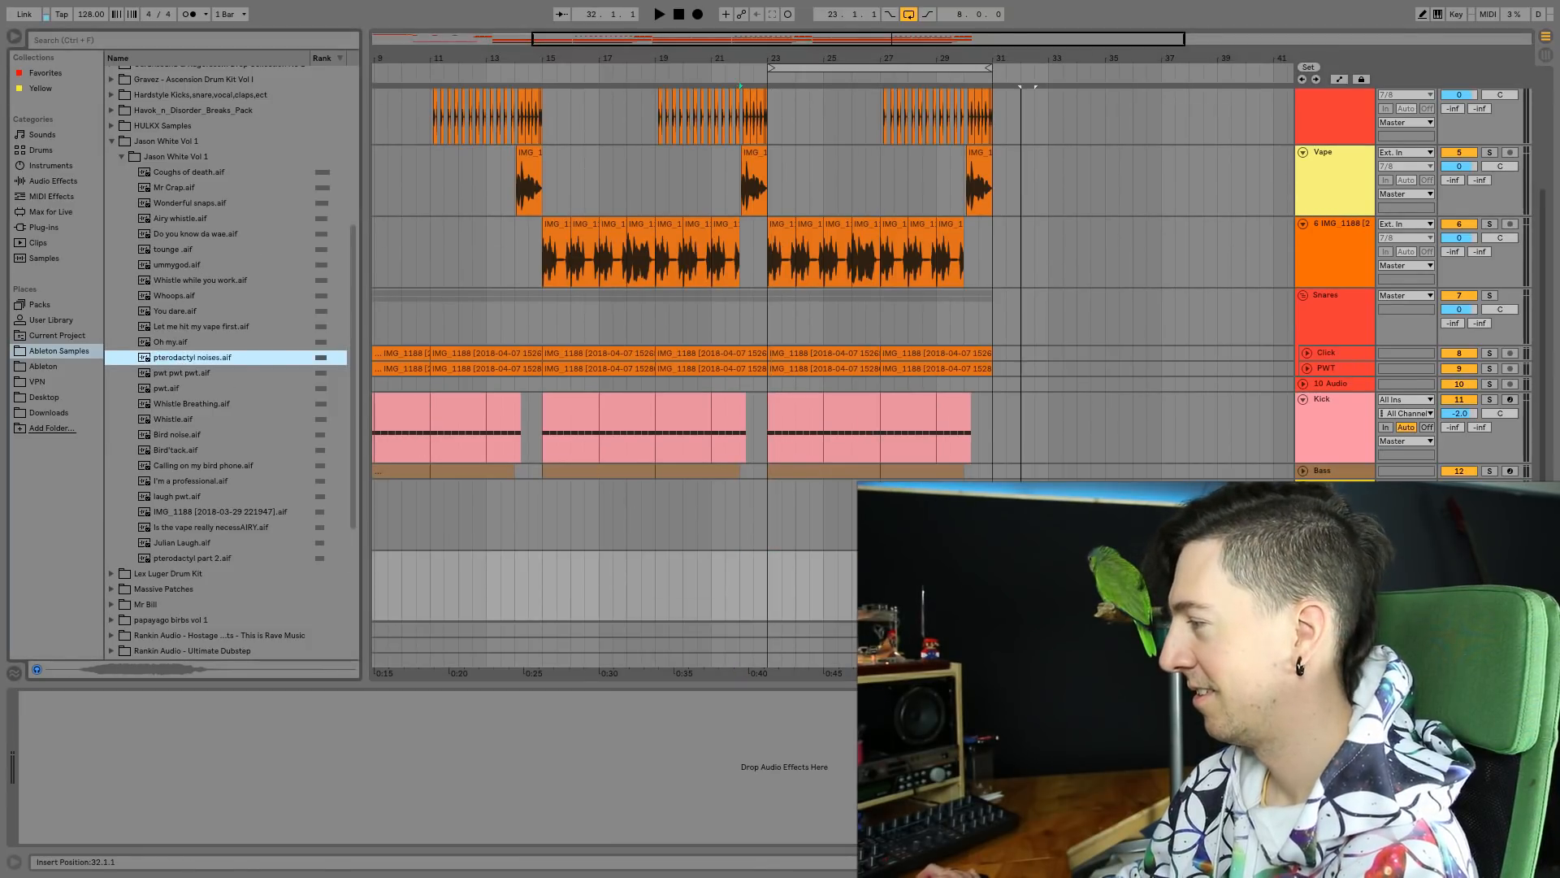
pyautogui.moveTo(1021, 585); pyautogui.dragTo(1021, 585)
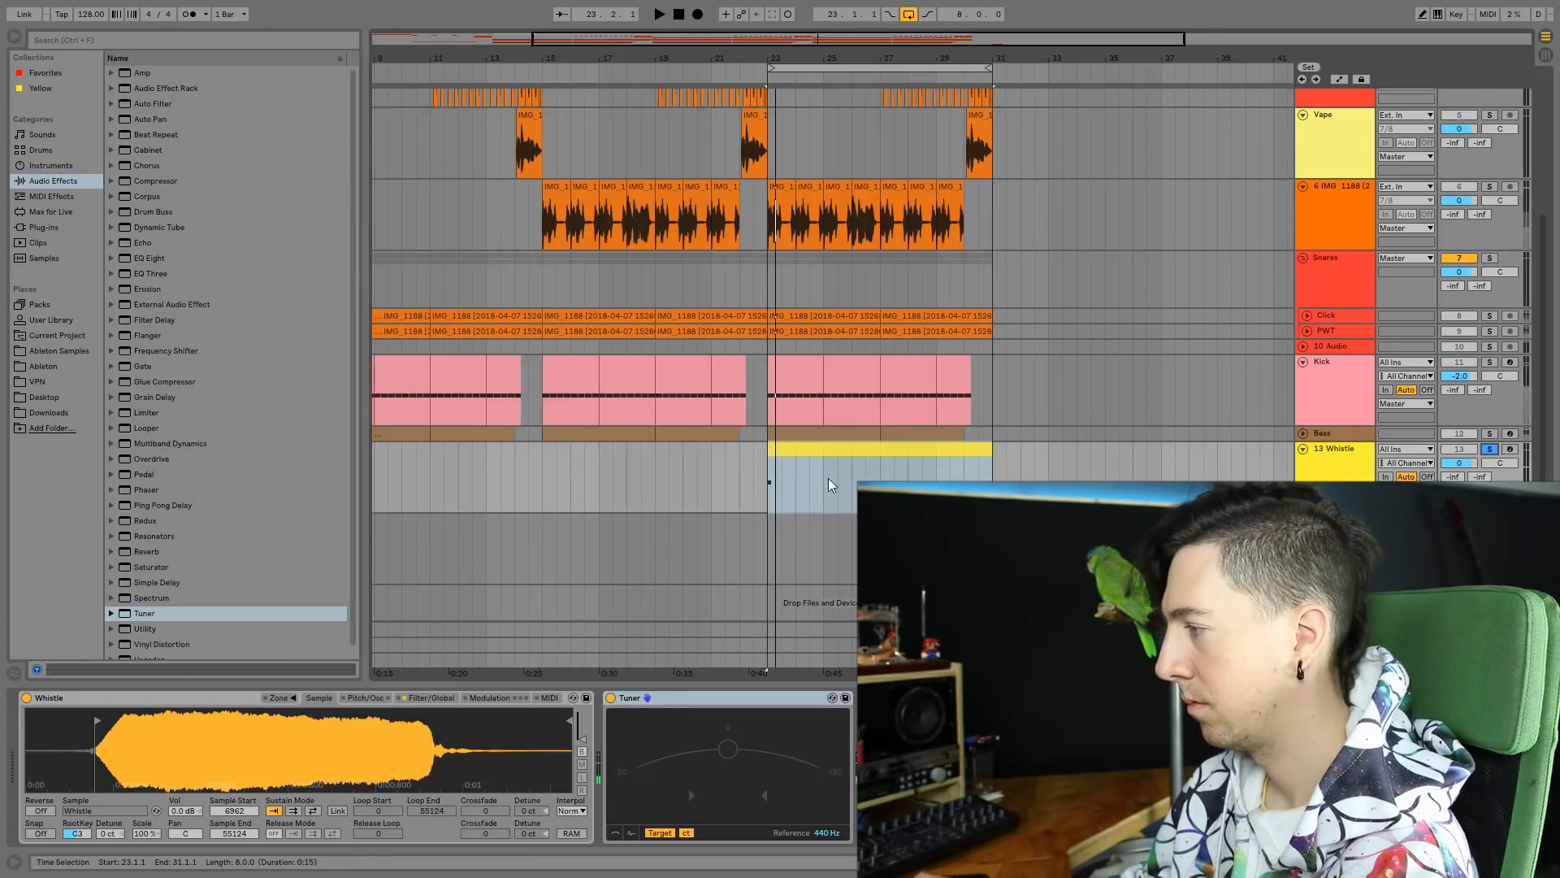
# Lengthen the A#2 note in the Whistle clip to two bars and play it to check the sample's pitch with the Tuner.
pyautogui.doubleClick(839, 452)
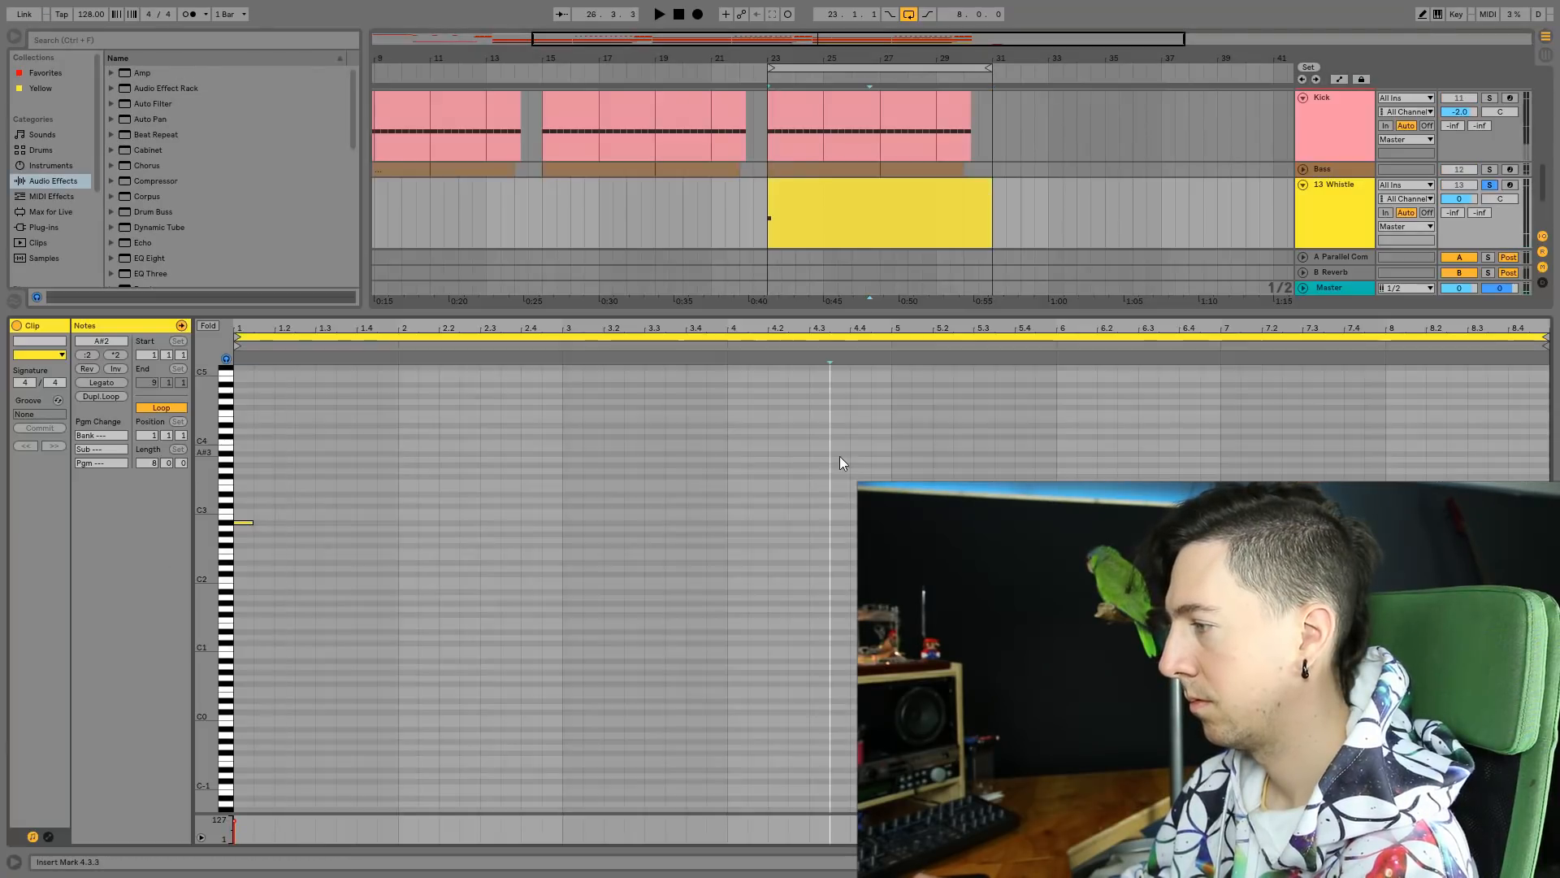
pyautogui.moveTo(253, 525); pyautogui.dragTo(561, 525)
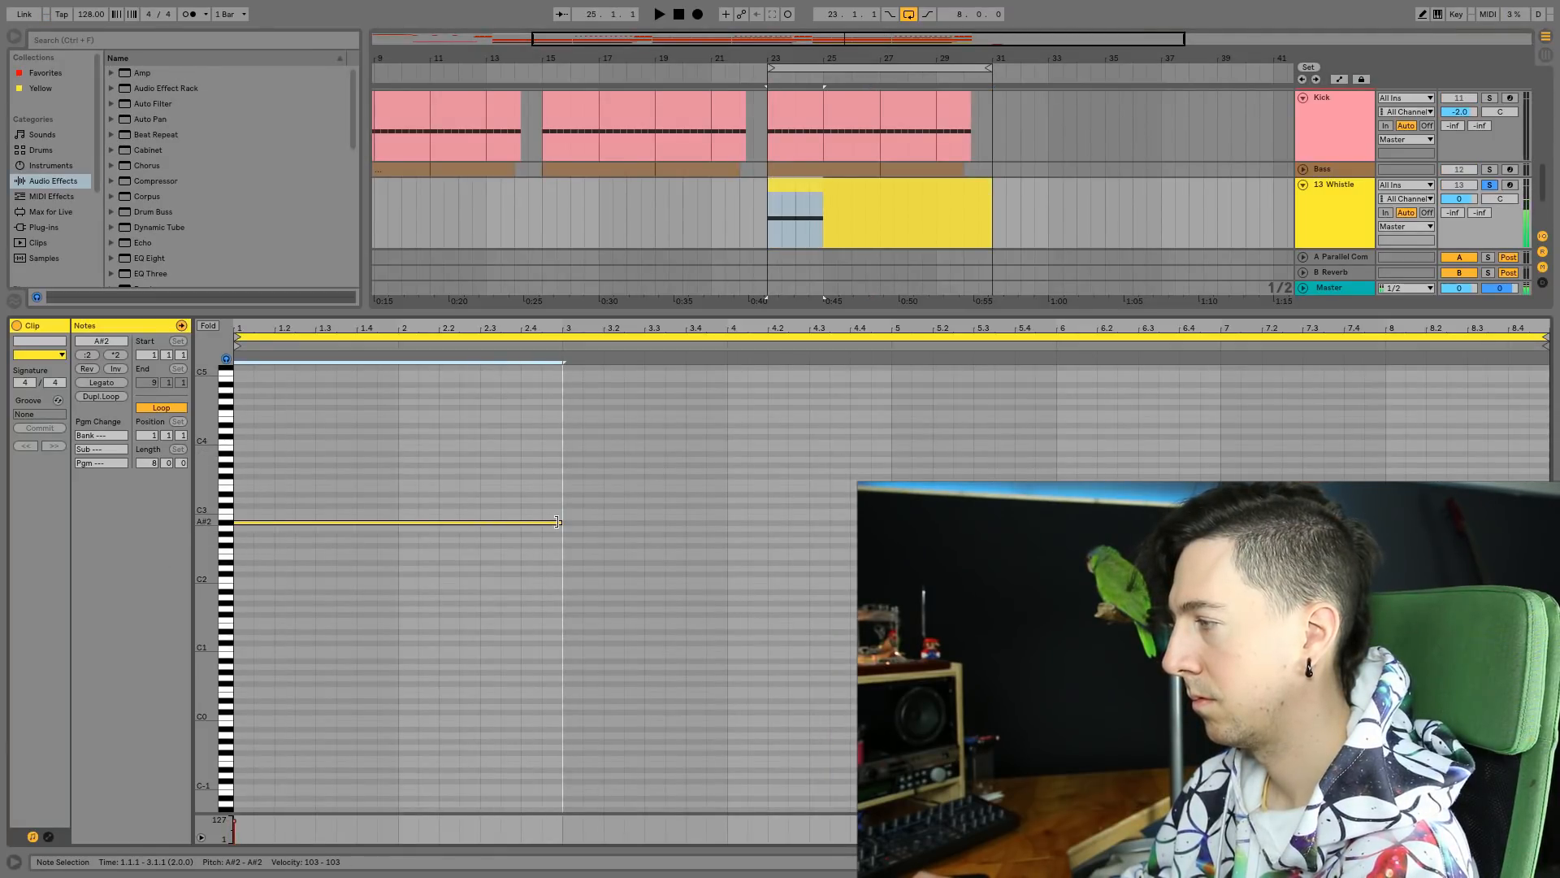
pyautogui.press('space')
pyautogui.click(1346, 191)
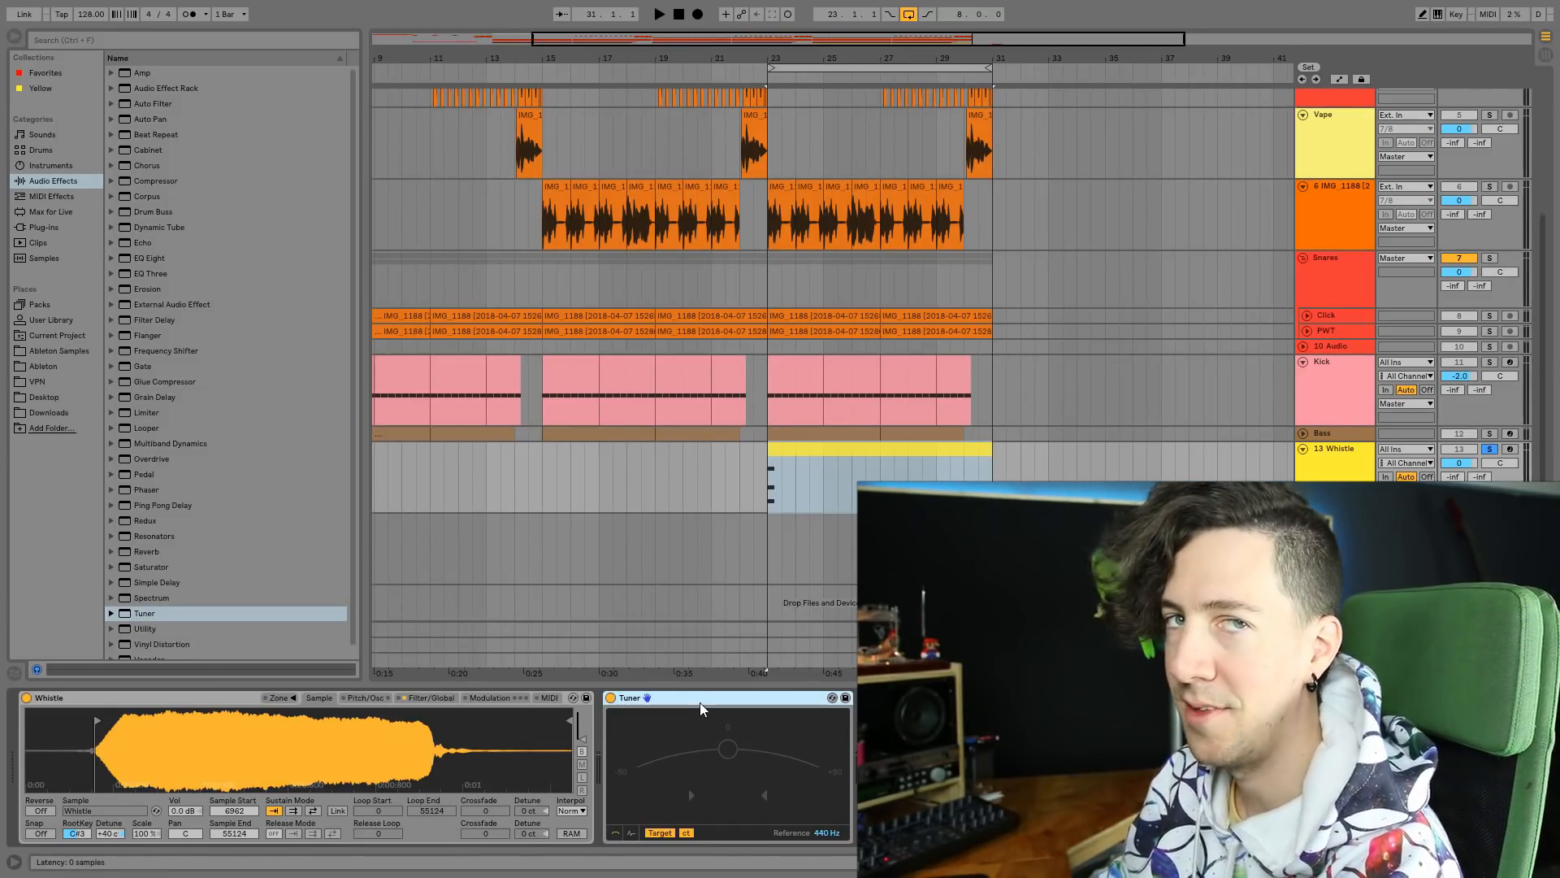
# Remove the Tuner from the Whistle track and rework the clip's opening chord to span D3 to B3, repeated at 1.1.4.
pyautogui.press('Delete')
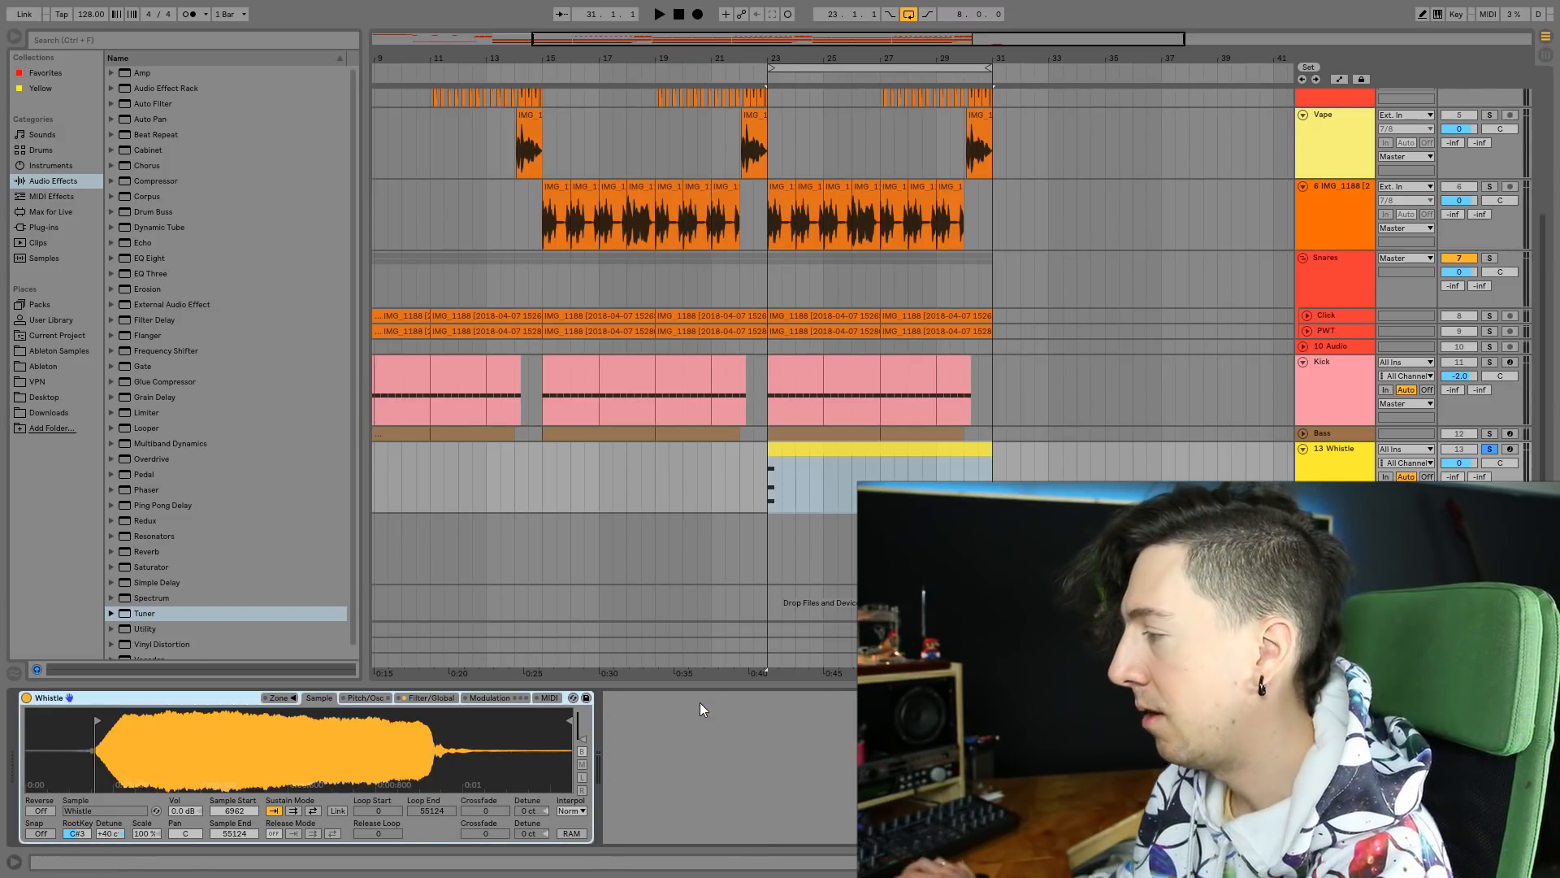
pyautogui.doubleClick(805, 449)
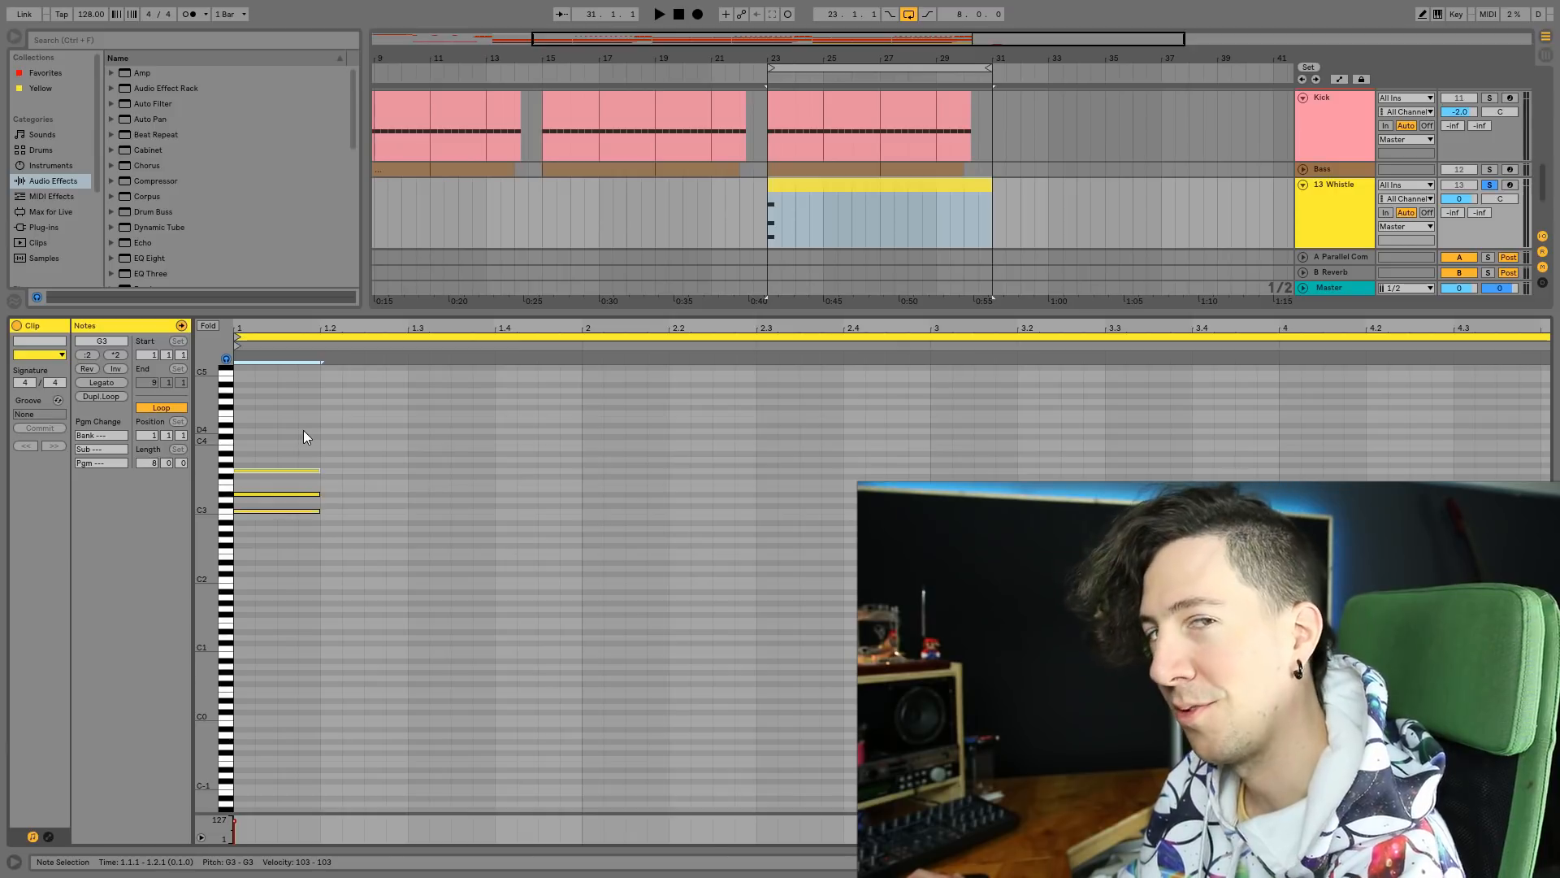
pyautogui.moveTo(304, 431); pyautogui.dragTo(245, 642)
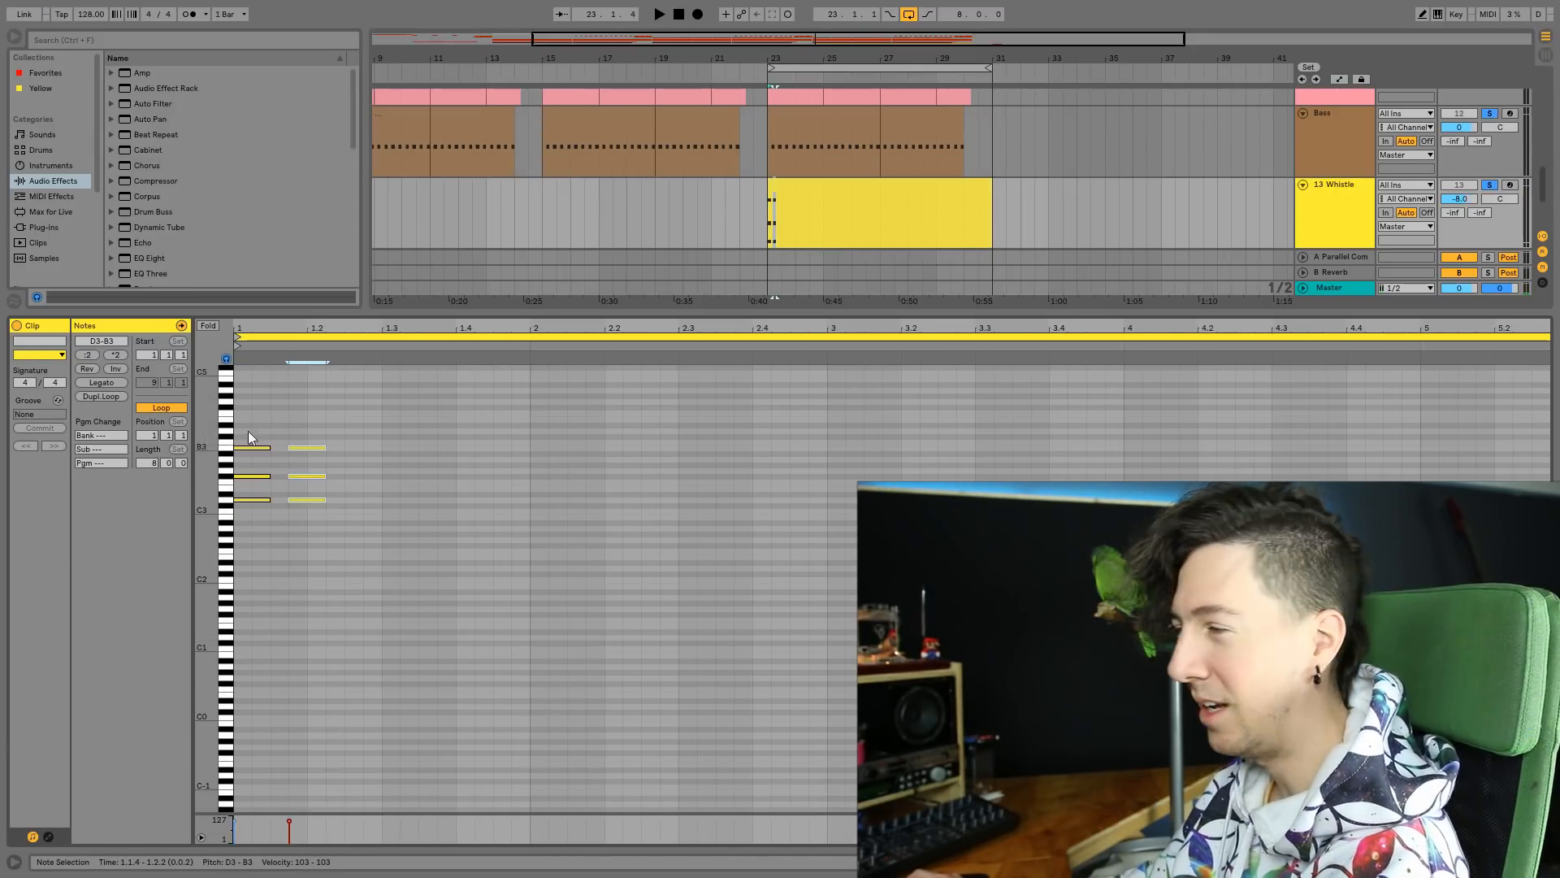
# Try adding an F#4 note above the opening whistle chord at 1.1.1.
pyautogui.doubleClick(242, 408)
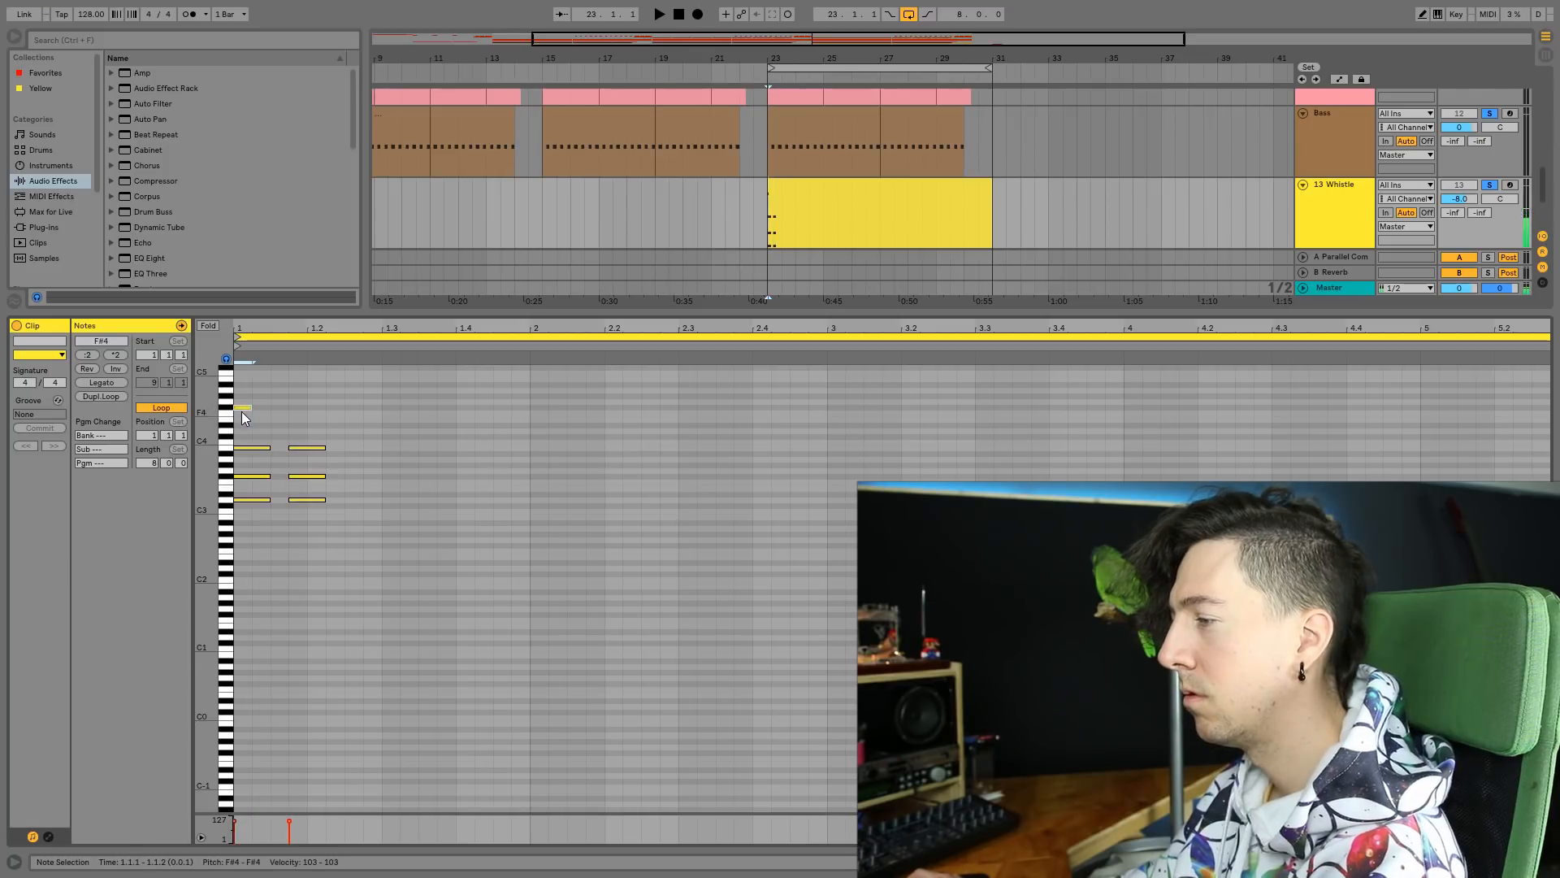
pyautogui.doubleClick(243, 407)
pyautogui.press('space')
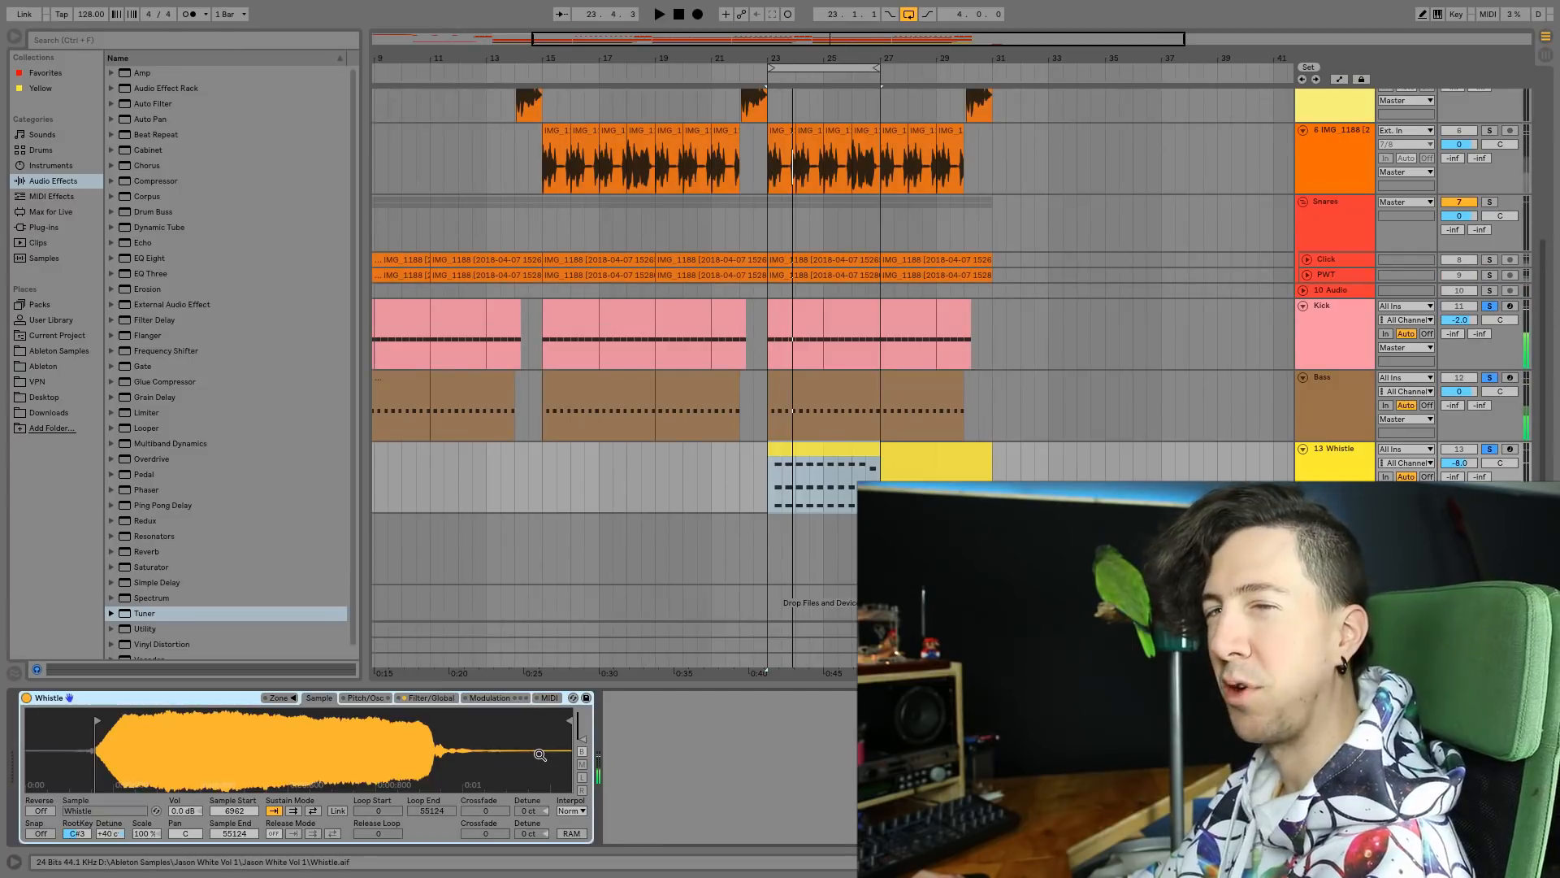
# Shape the Whistle Sampler's volume envelope to -inf dB sustain and about 481 ms decay, and lower the filter resonance to 0%.
pyautogui.press('space')
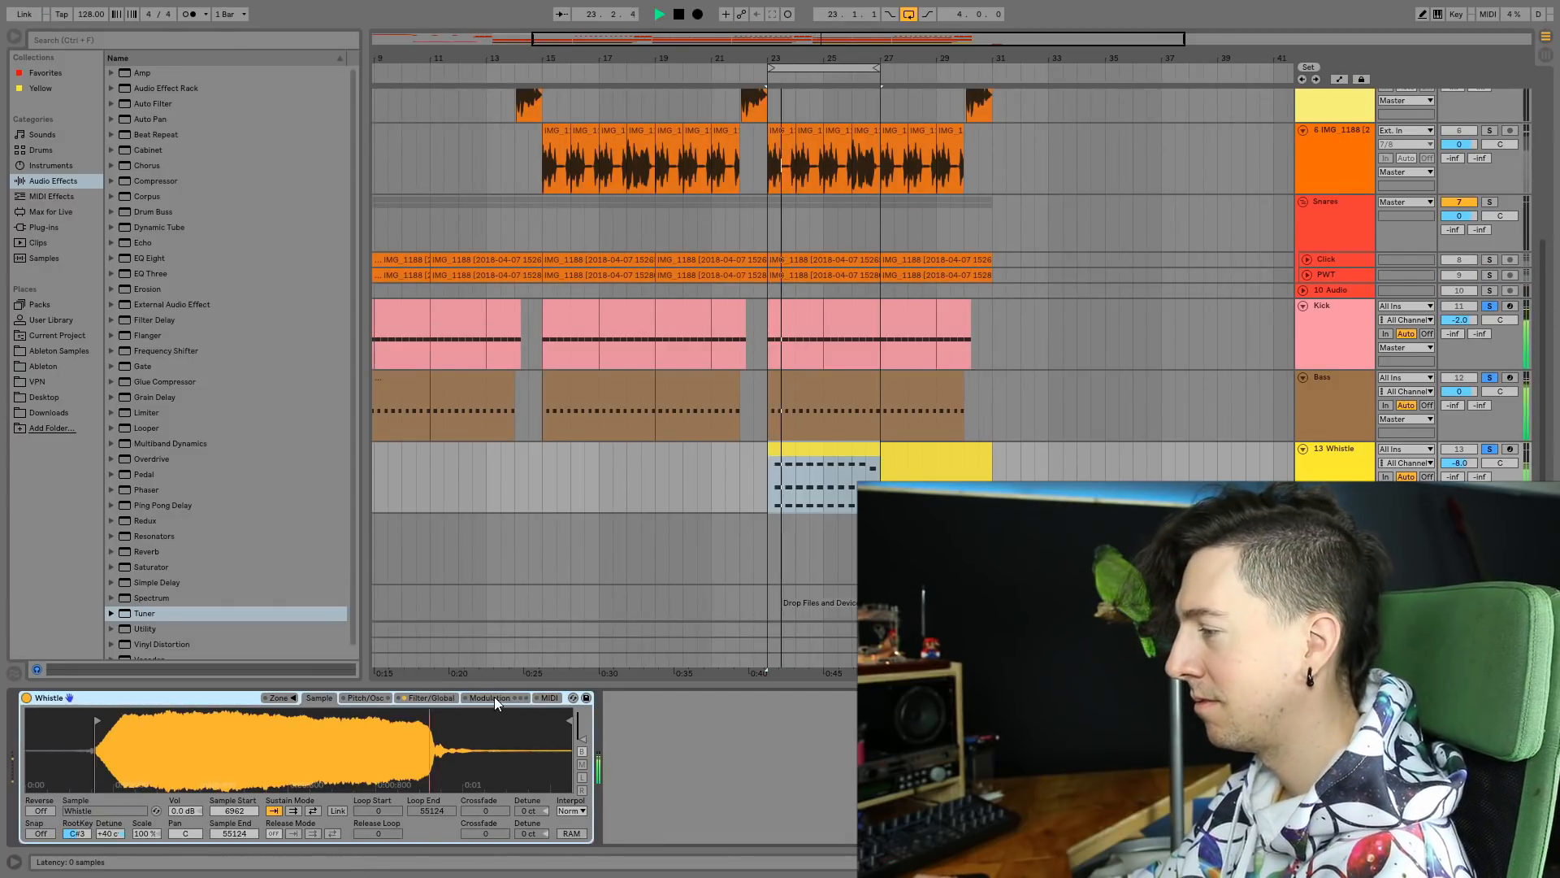
pyautogui.click(491, 697)
pyautogui.click(431, 698)
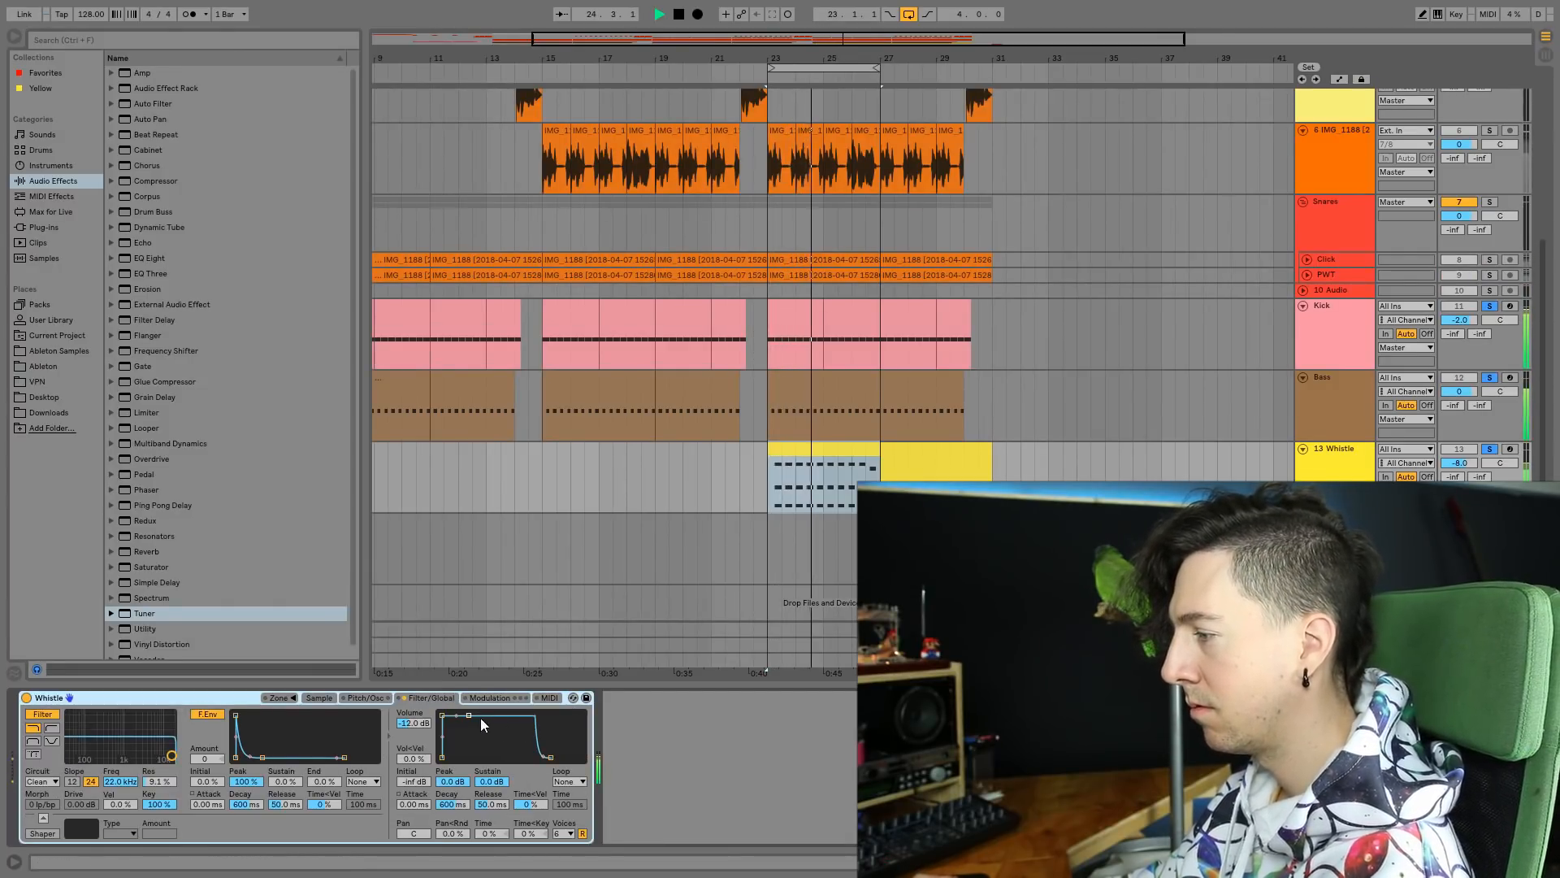
pyautogui.moveTo(469, 716); pyautogui.dragTo(478, 756)
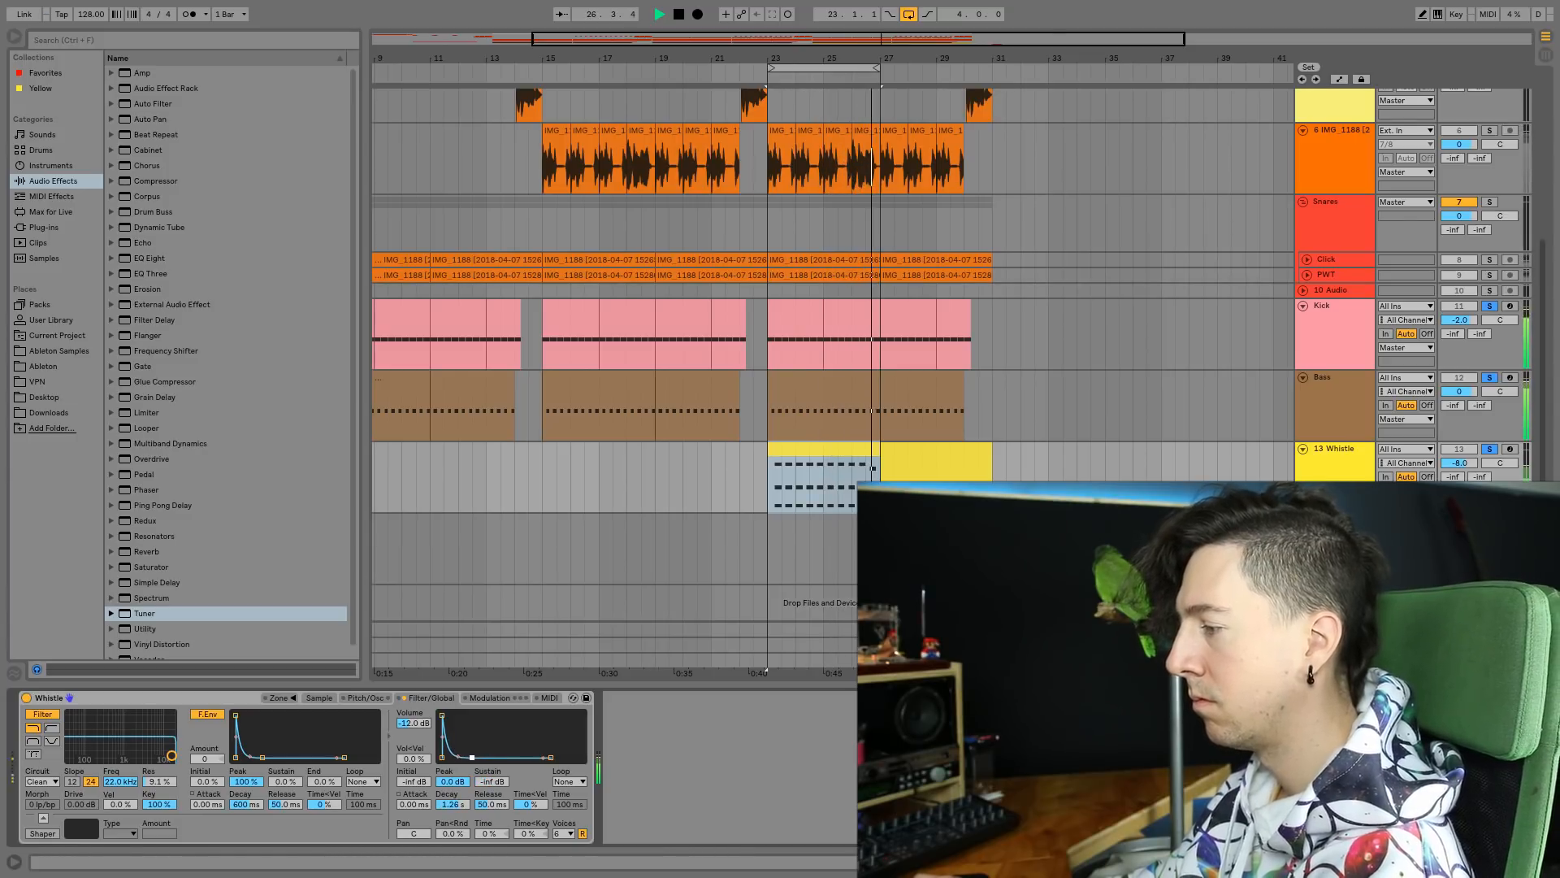
pyautogui.moveTo(467, 758); pyautogui.dragTo(468, 758)
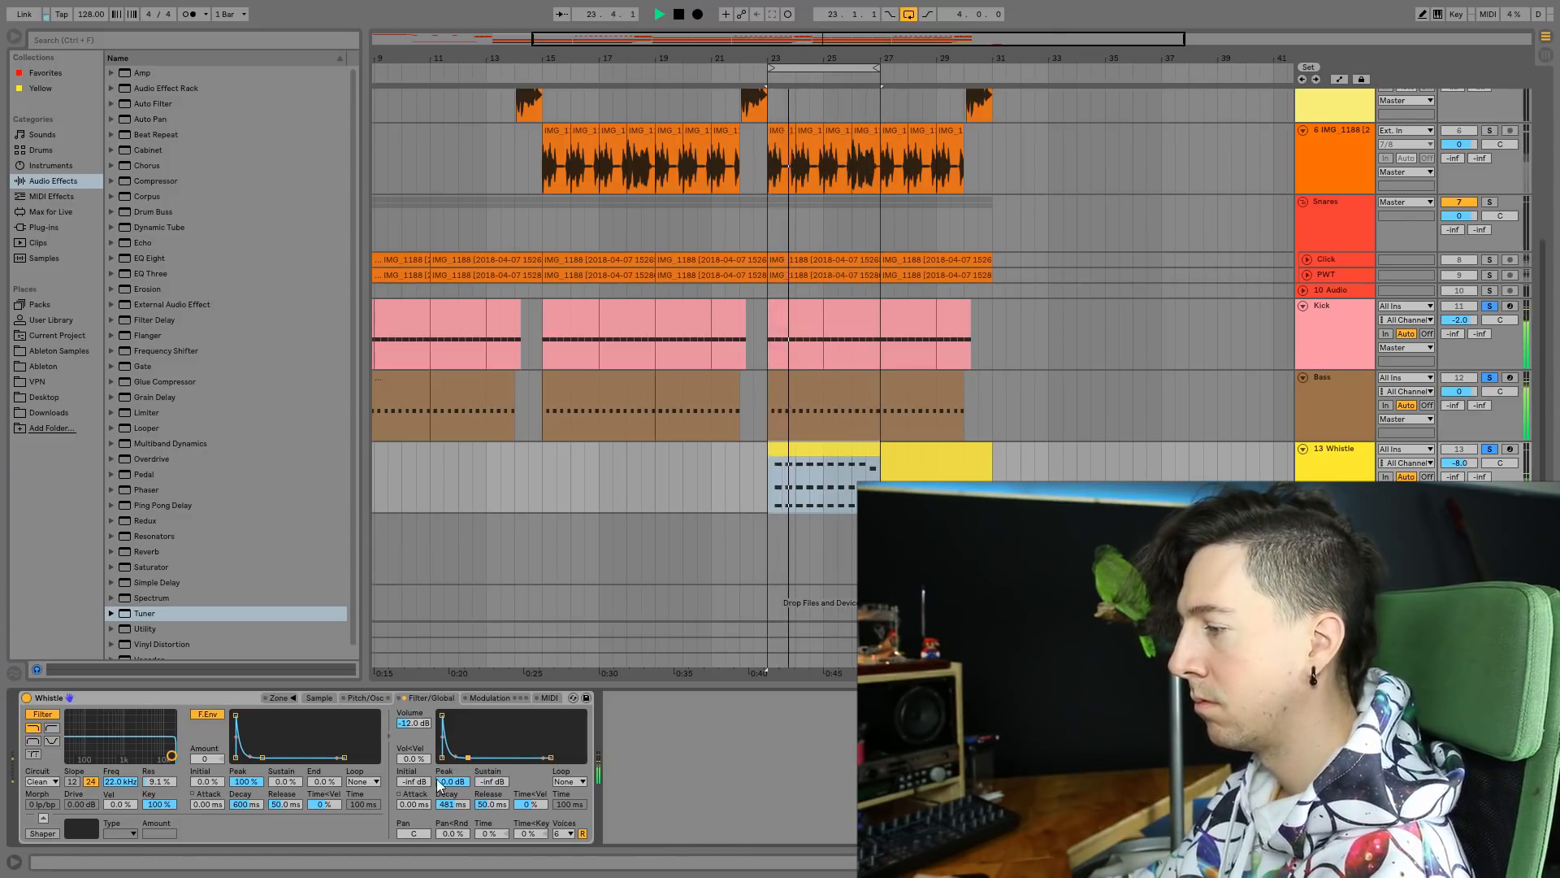
pyautogui.moveTo(171, 756); pyautogui.dragTo(171, 758)
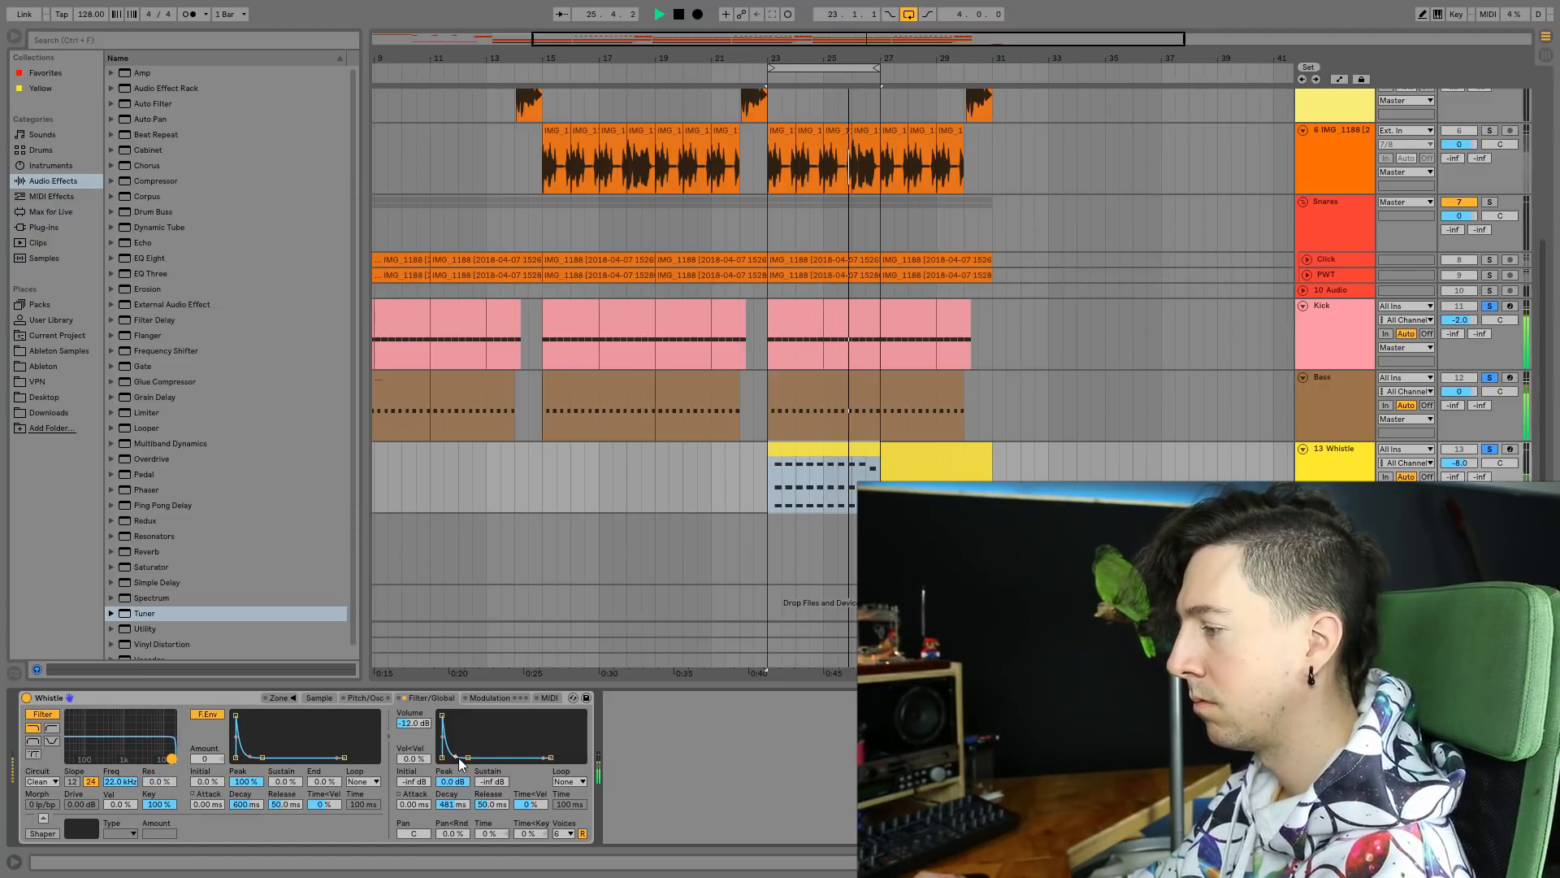
pyautogui.moveTo(468, 757); pyautogui.dragTo(466, 759)
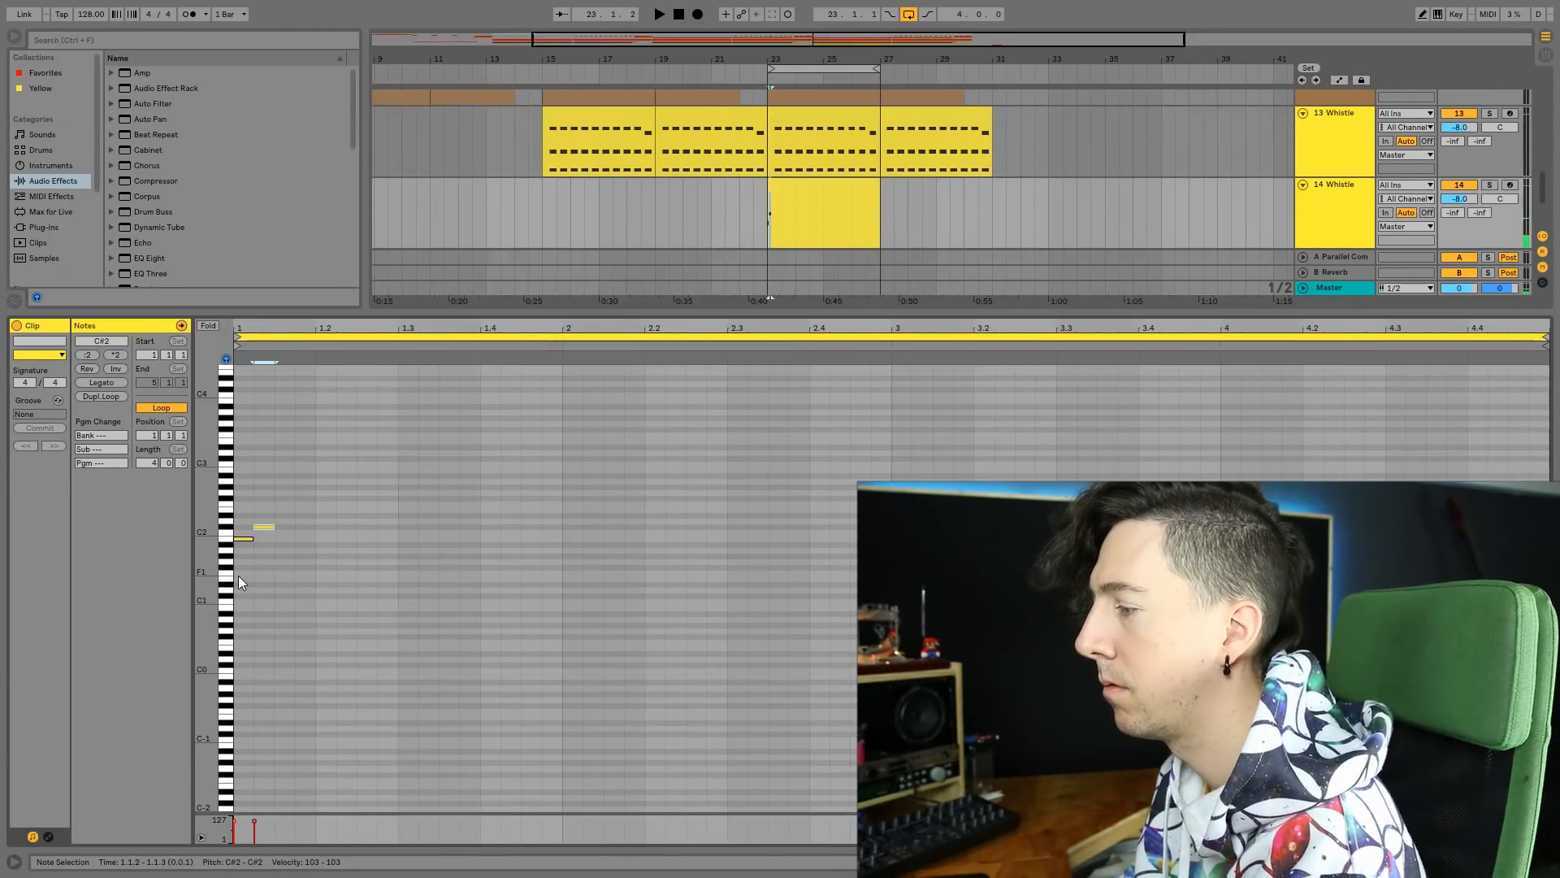
# Shift the C#2 note to 1.1.4 and build a repeating B1, C#2, D2 pattern across the four-bar 14 Whistle clip.
pyautogui.press('Right')
pyautogui.press('space')
pyautogui.press('Right')
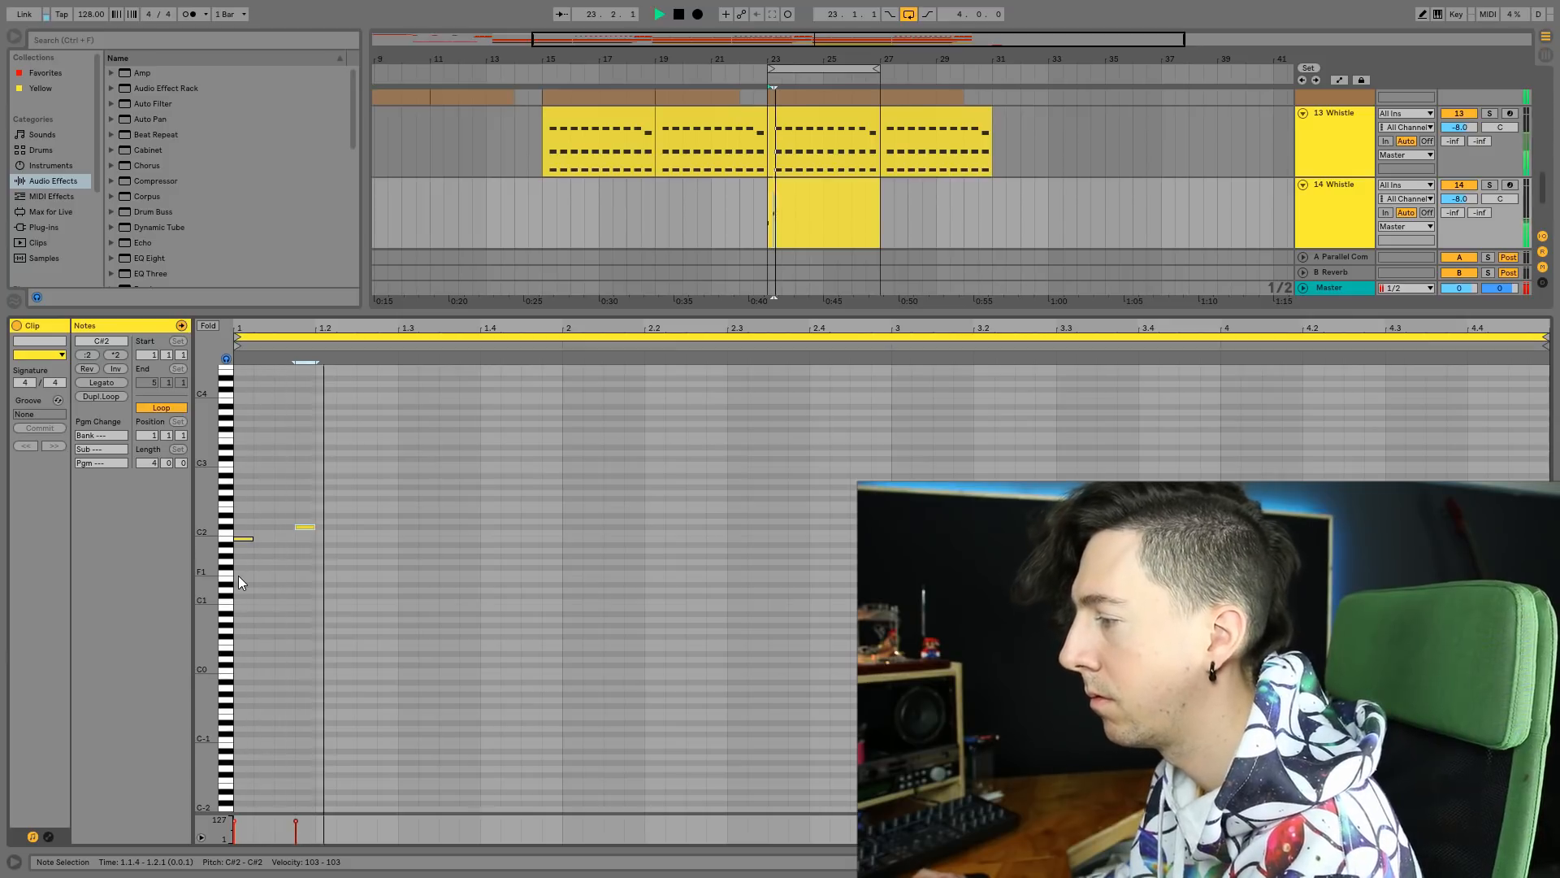
pyautogui.press('space')
pyautogui.hotkey('ctrl', 'd')
pyautogui.press('Up')
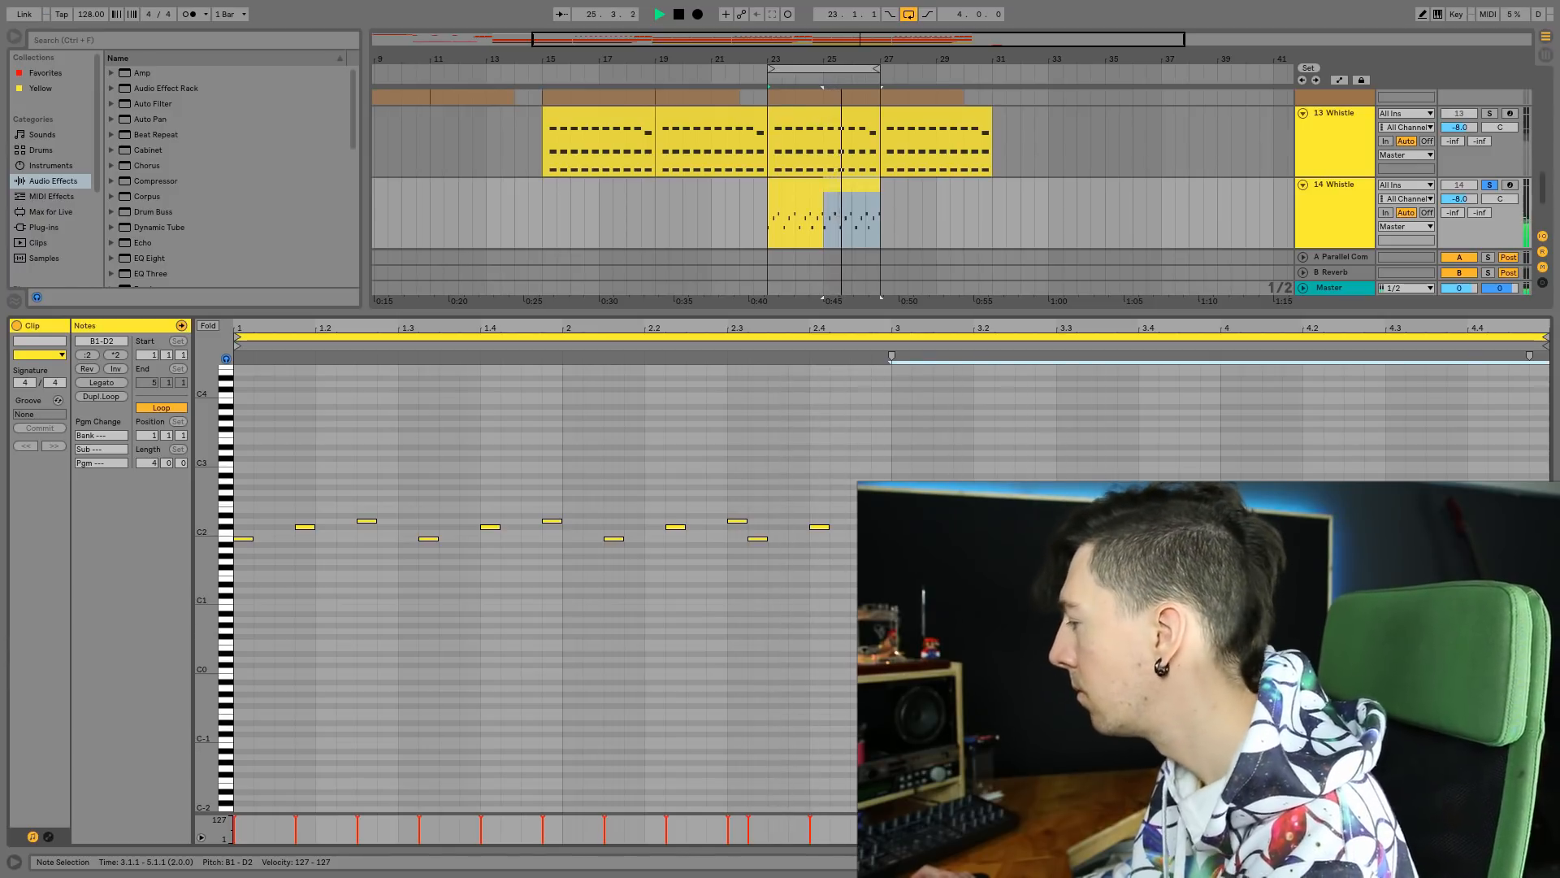
# Move the sample start further into the whistle in the 14 Whistle track's Sampler.
pyautogui.hotkey('shift', 'Tab')
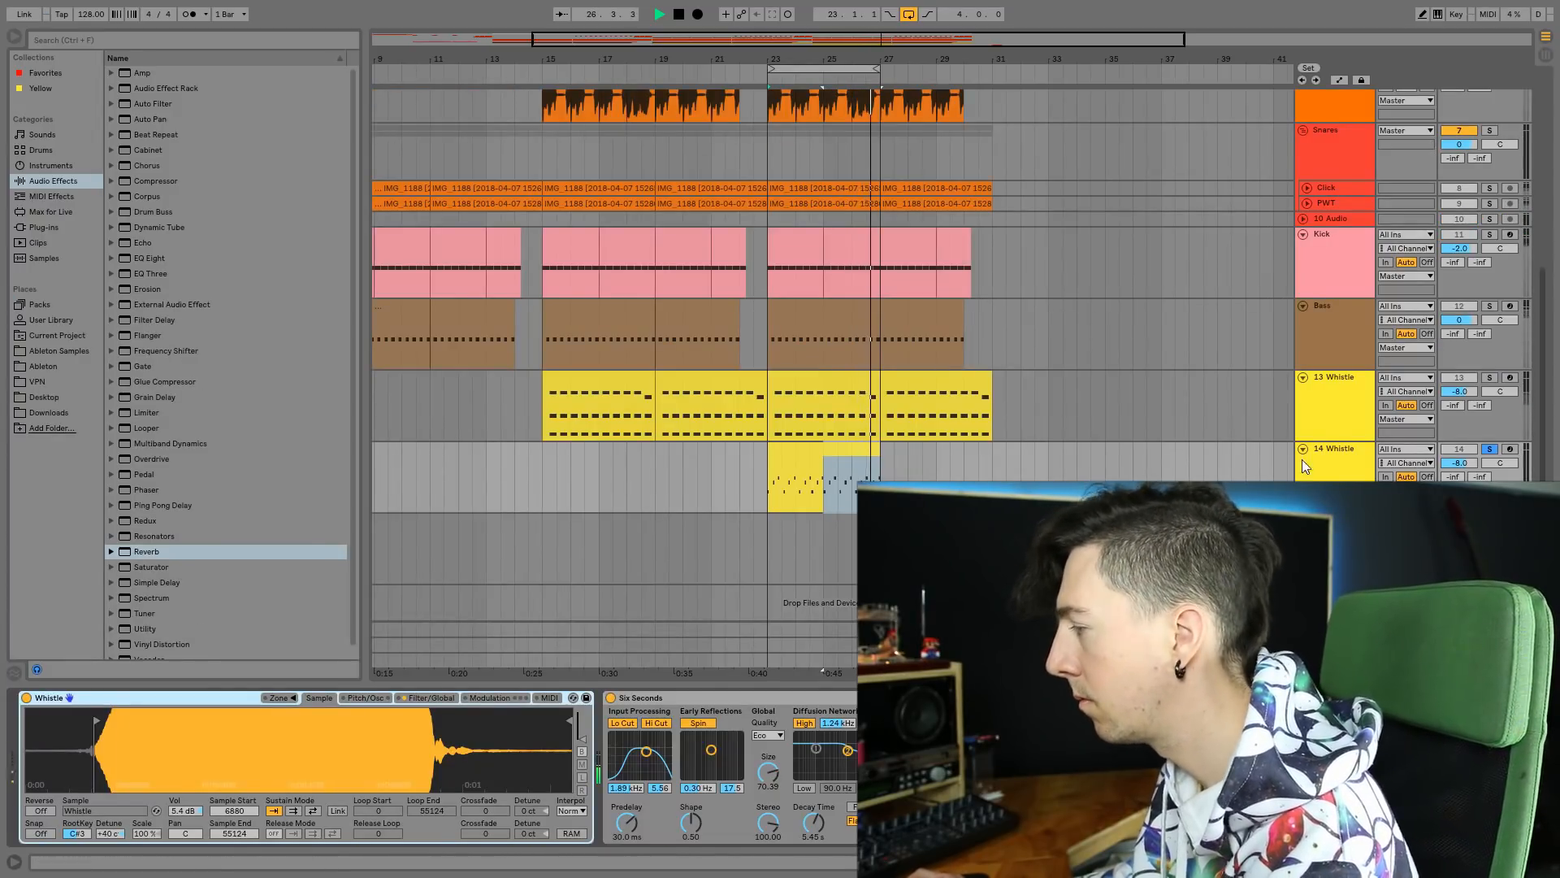
pyautogui.moveTo(96, 720); pyautogui.dragTo(130, 720)
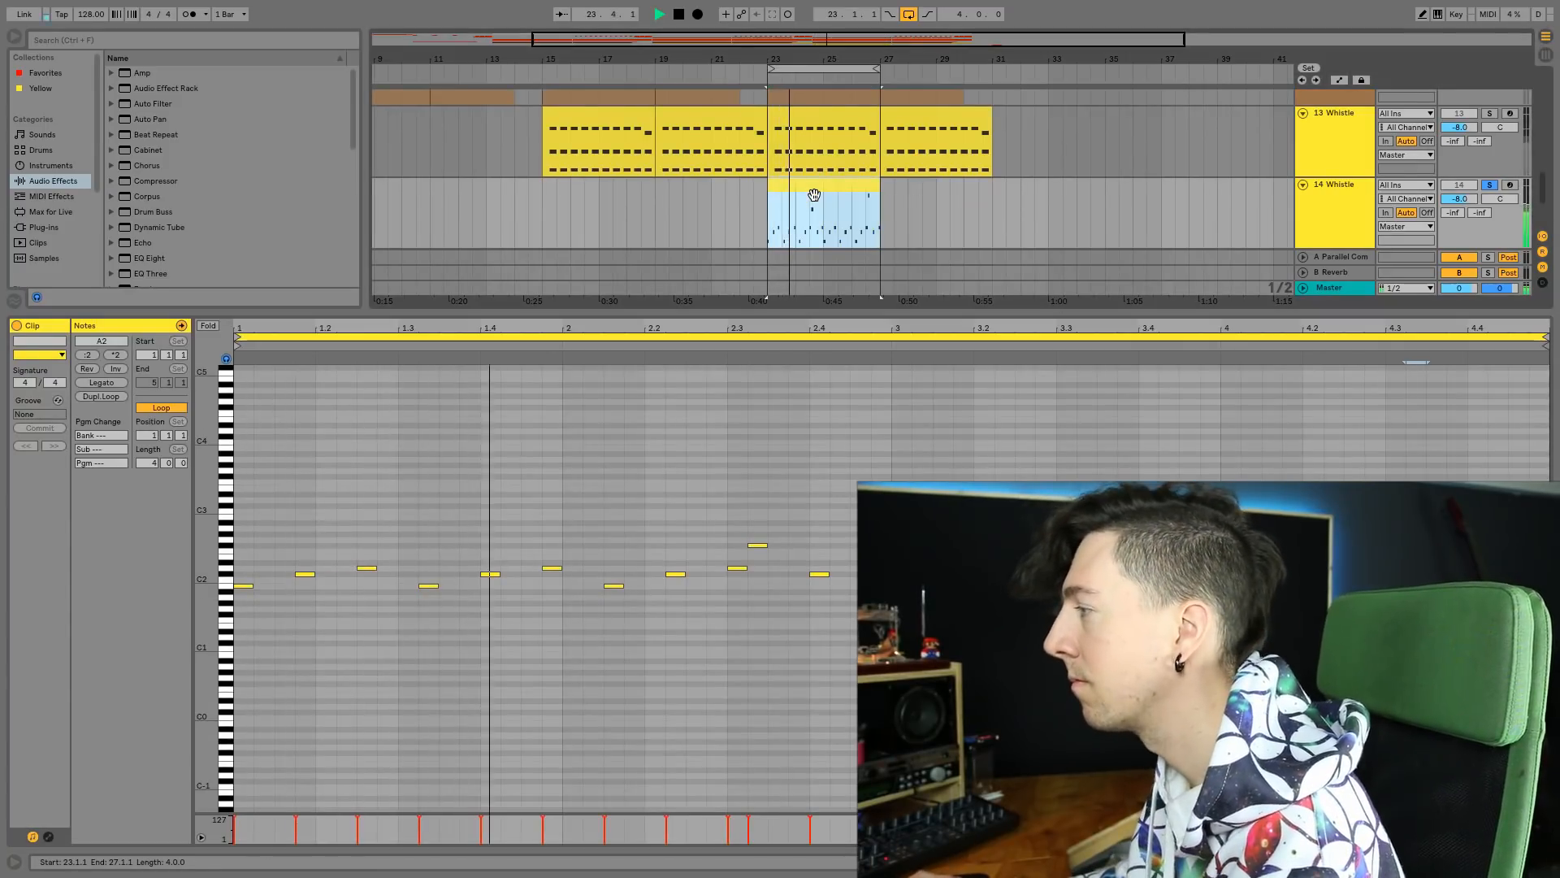
# Duplicate the four-bar 14 Whistle clip to bar 27 and raise the copy's accent note at 2.3.2 to D3.
pyautogui.hotkey('ctrl', 'd')
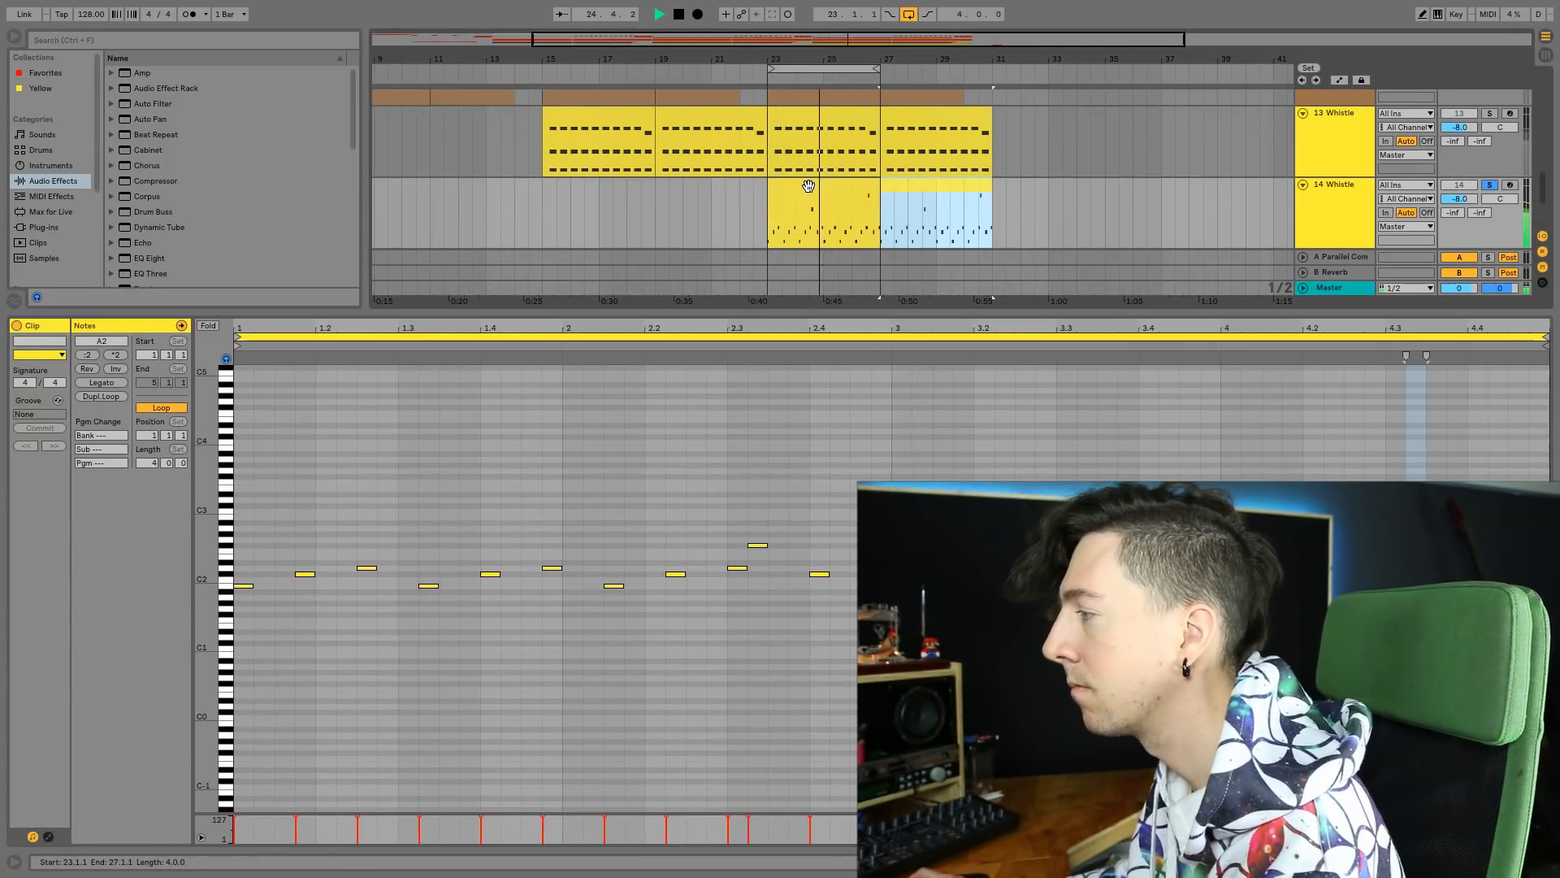
pyautogui.click(808, 186)
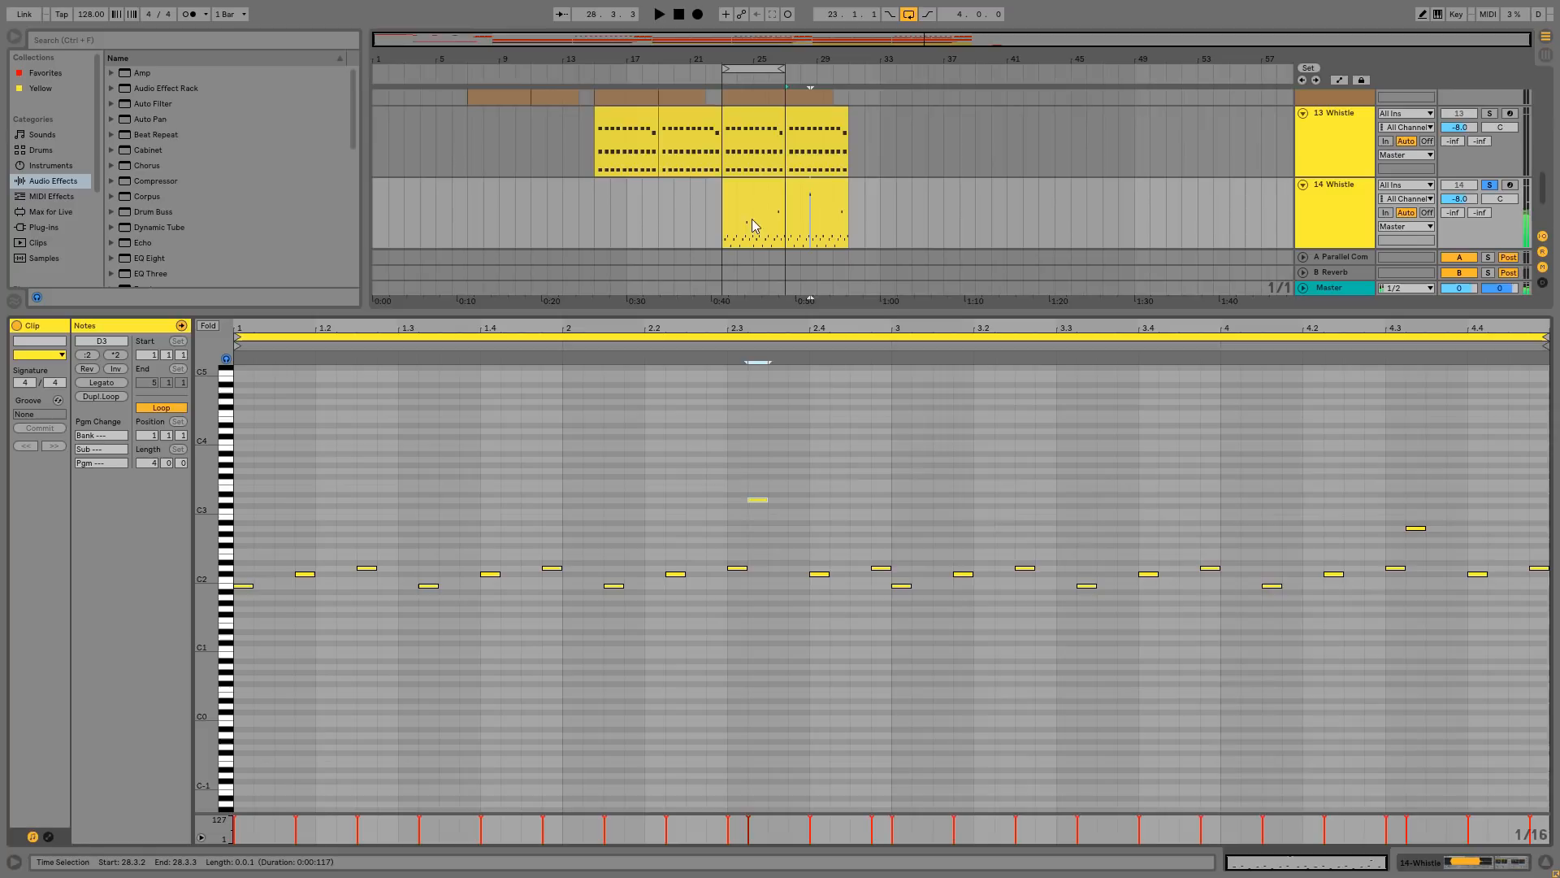
pyautogui.click(768, 228)
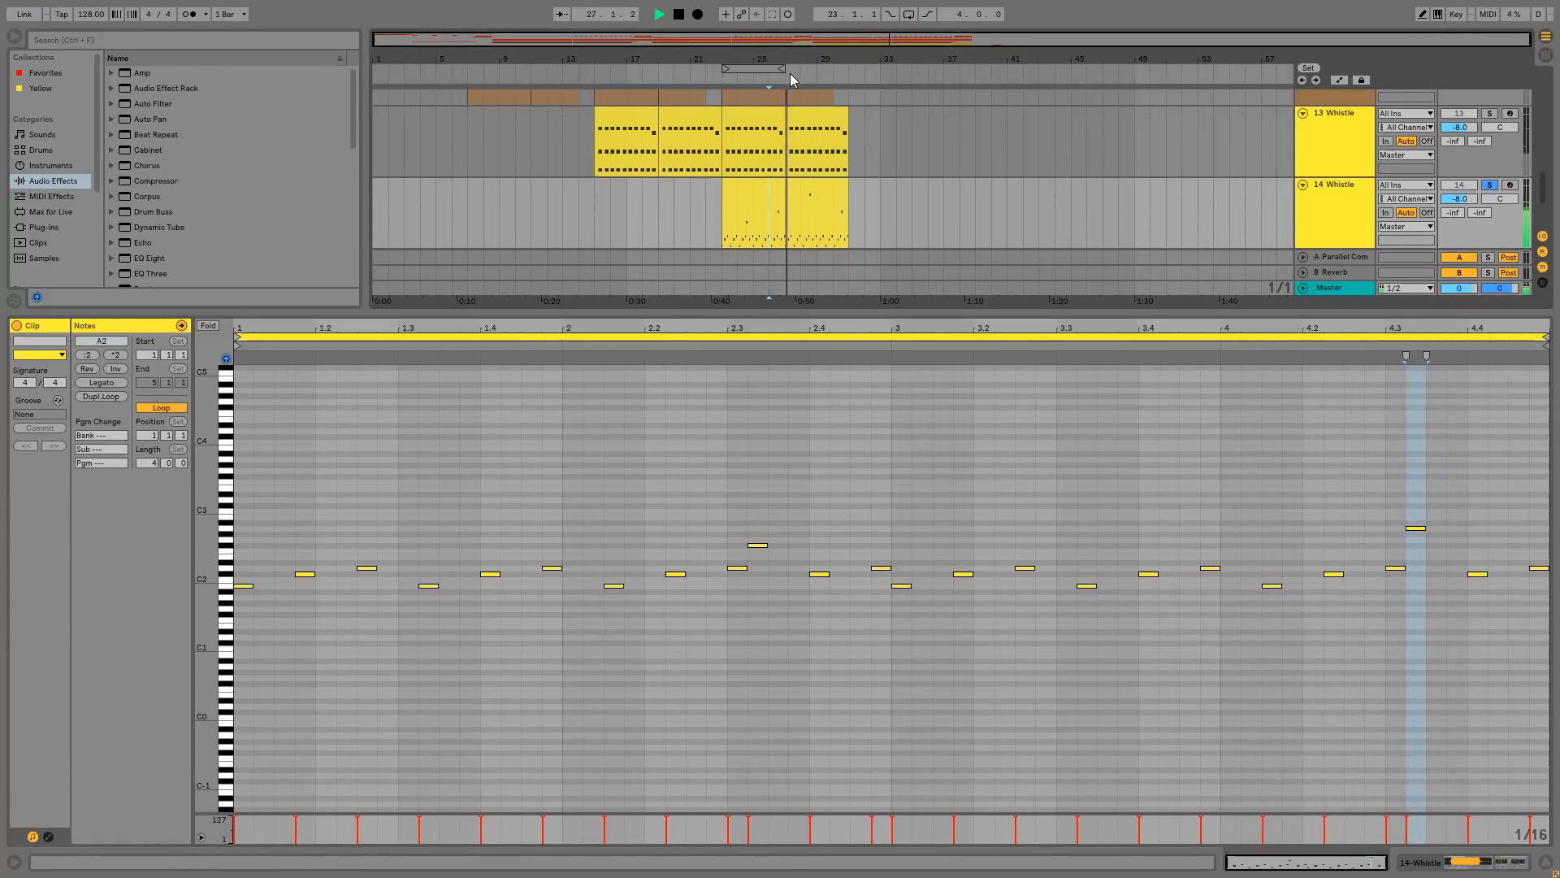
# Extend the arrangement loop to eight bars from bar 23 and adjust the sample start in the 13 Whistle Sampler.
pyautogui.moveTo(781, 68); pyautogui.dragTo(847, 68)
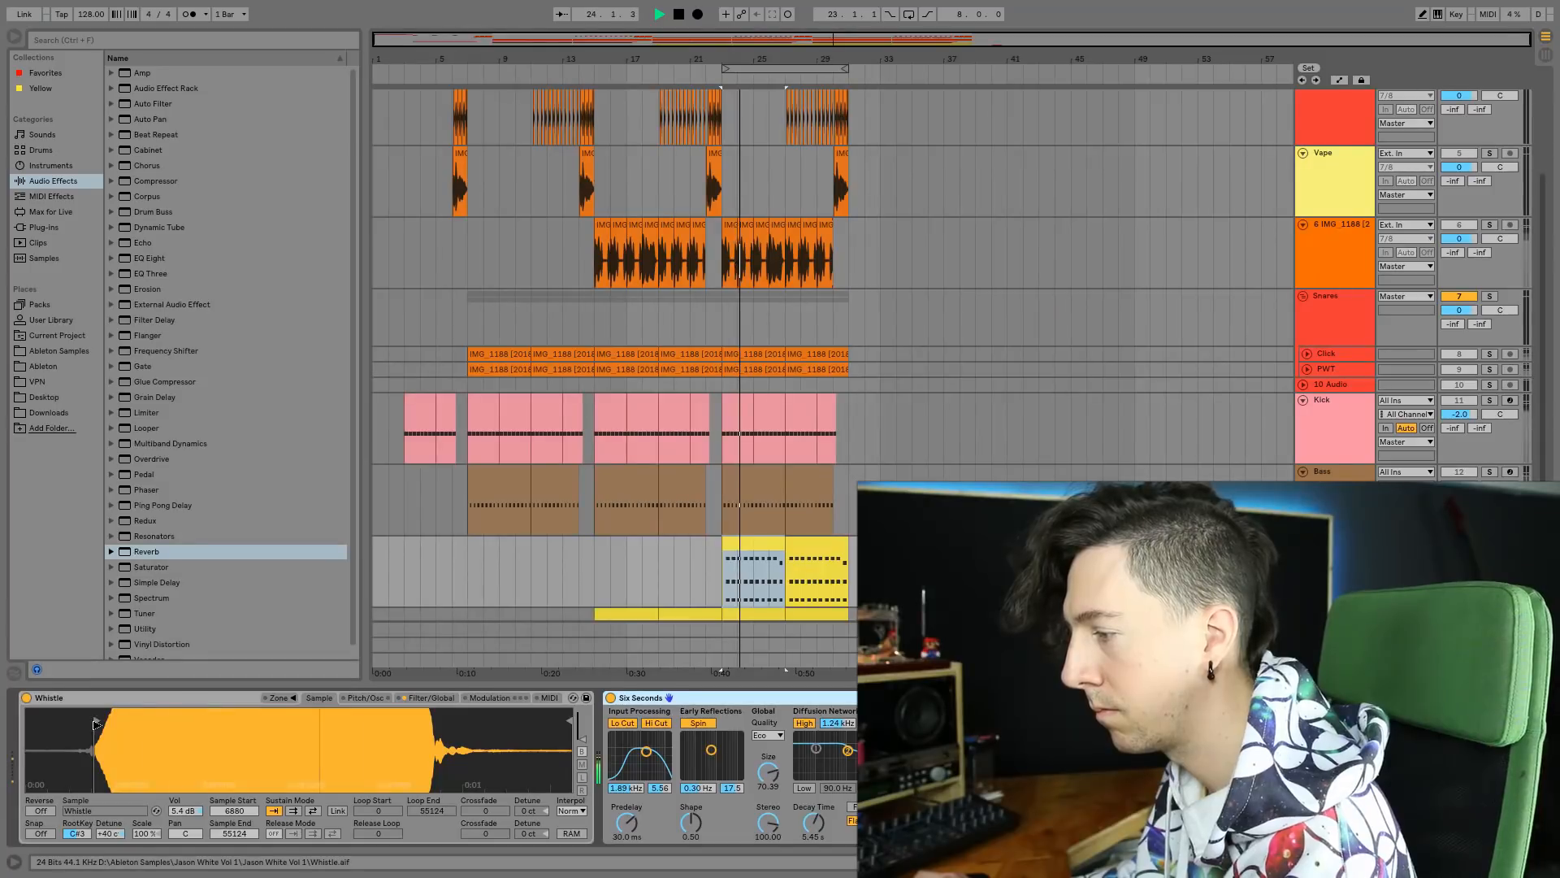
pyautogui.moveTo(131, 718); pyautogui.dragTo(135, 719)
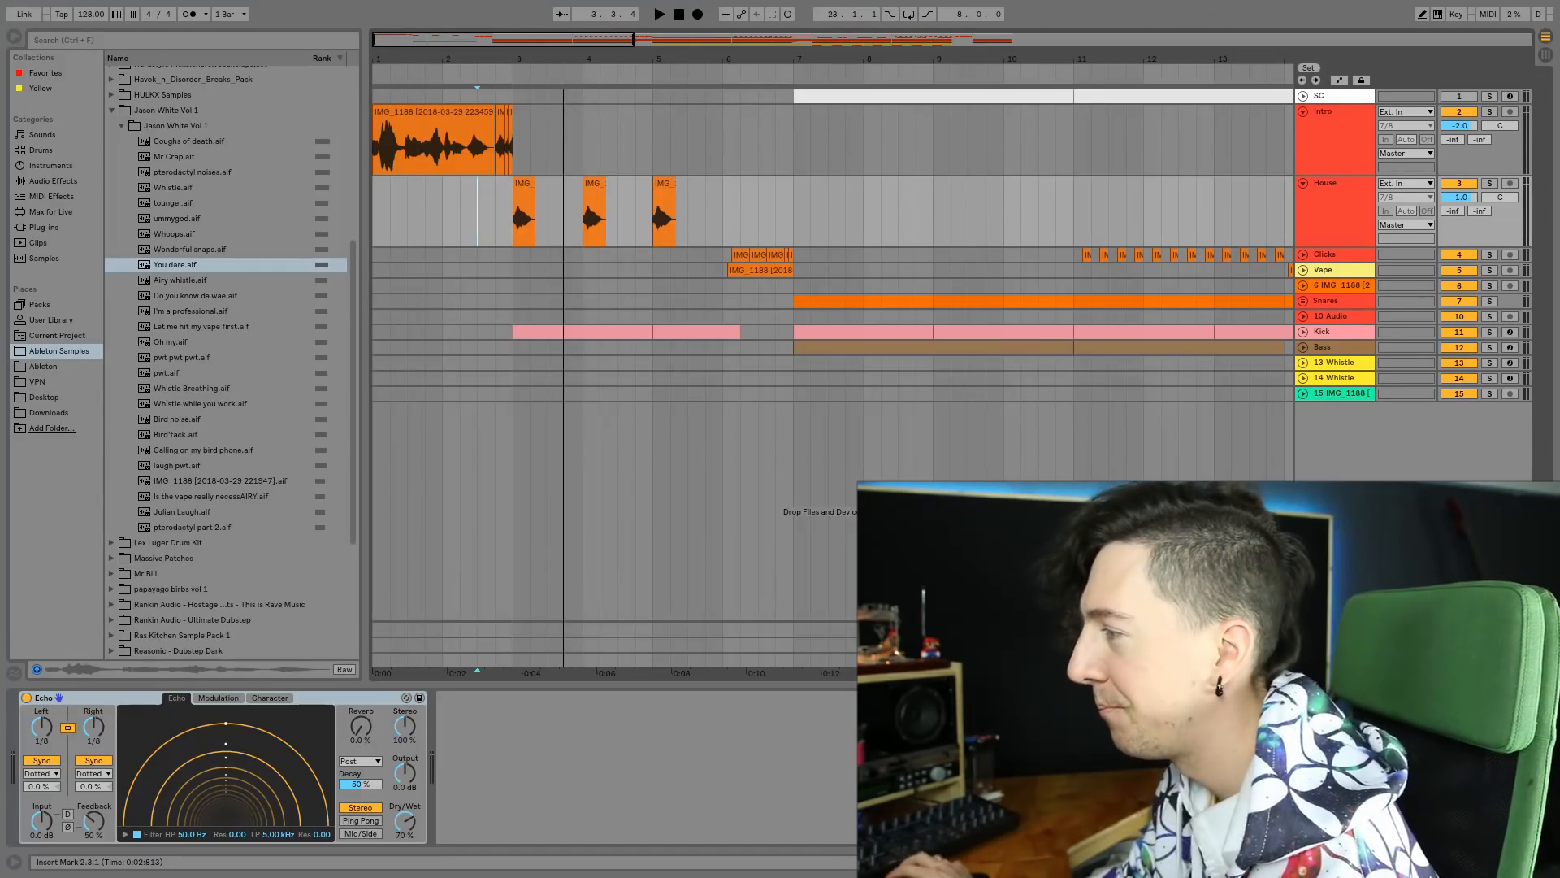
# Add the ValhallaFreqEcho_x64 plug-in to track 16, which holds the Whistle Breathing clip.
pyautogui.click(584, 406)
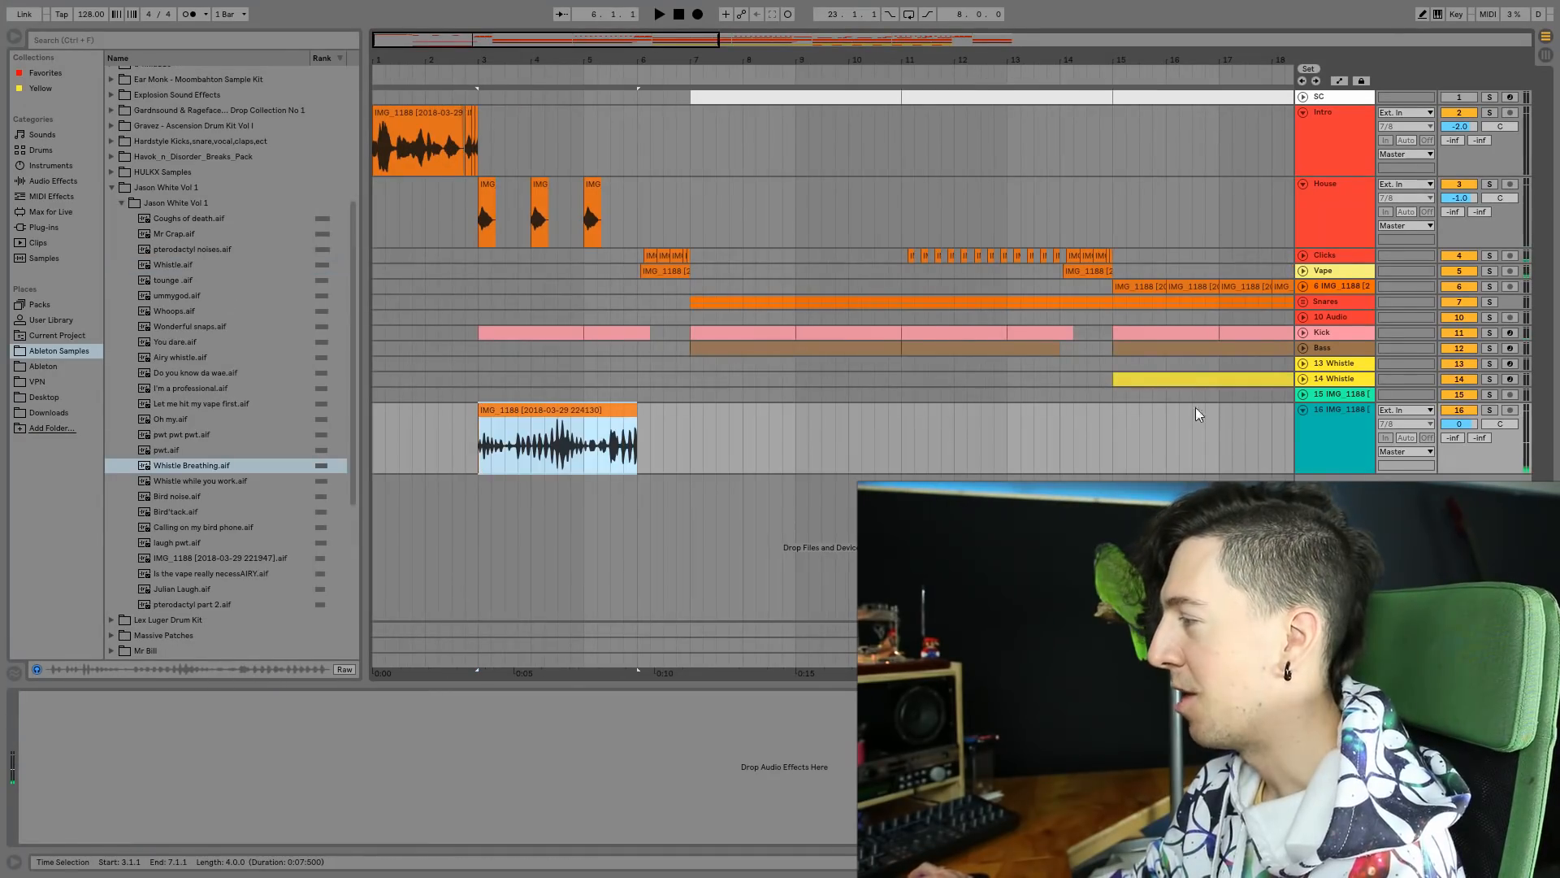
pyautogui.click(1340, 435)
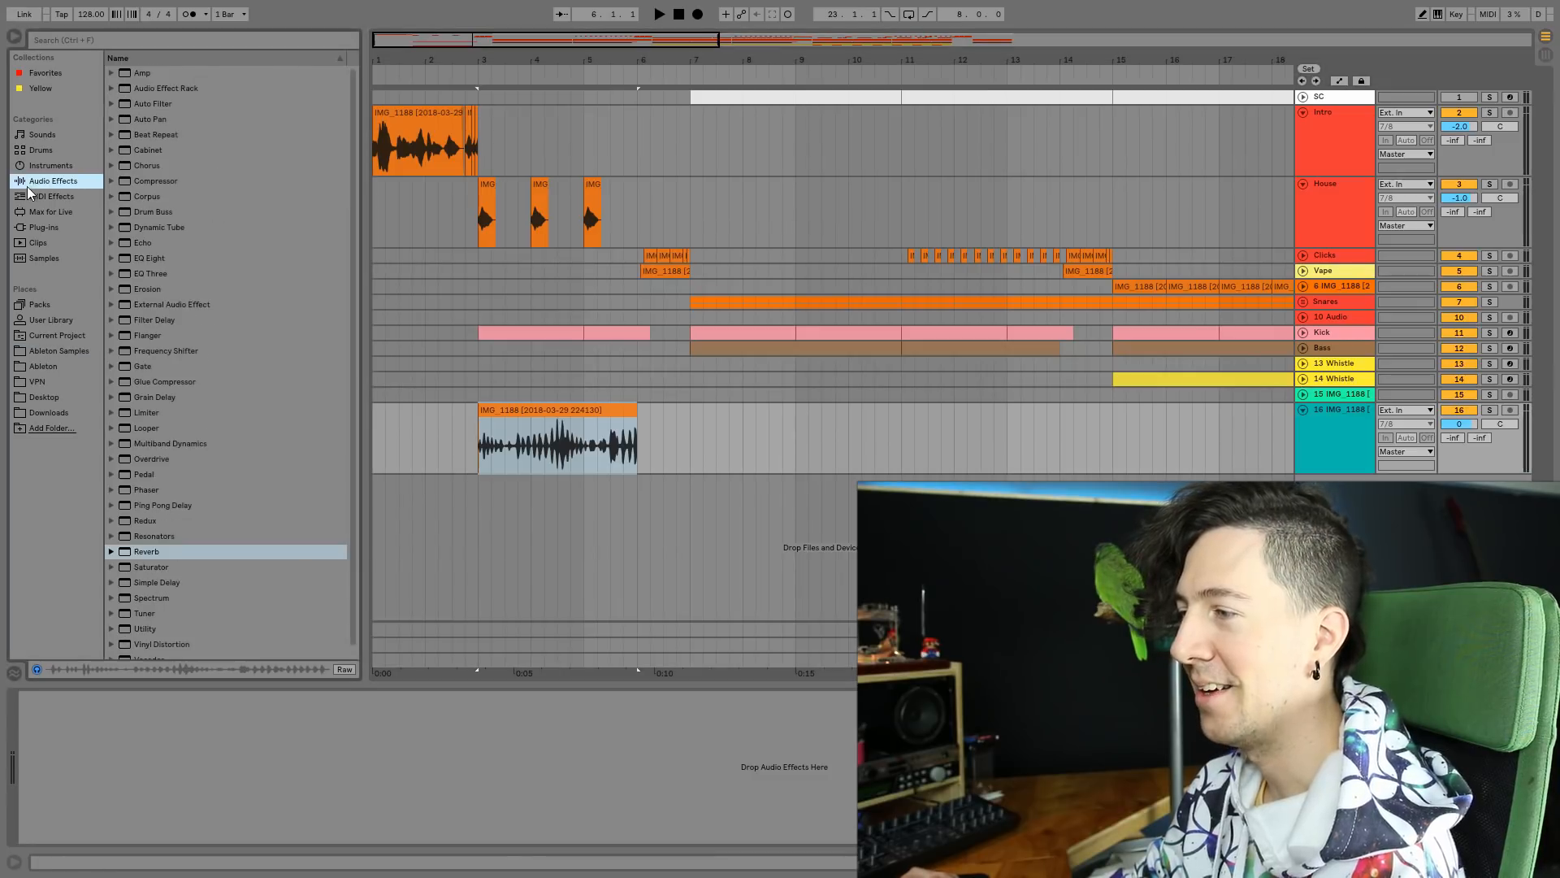
pyautogui.click(41, 226)
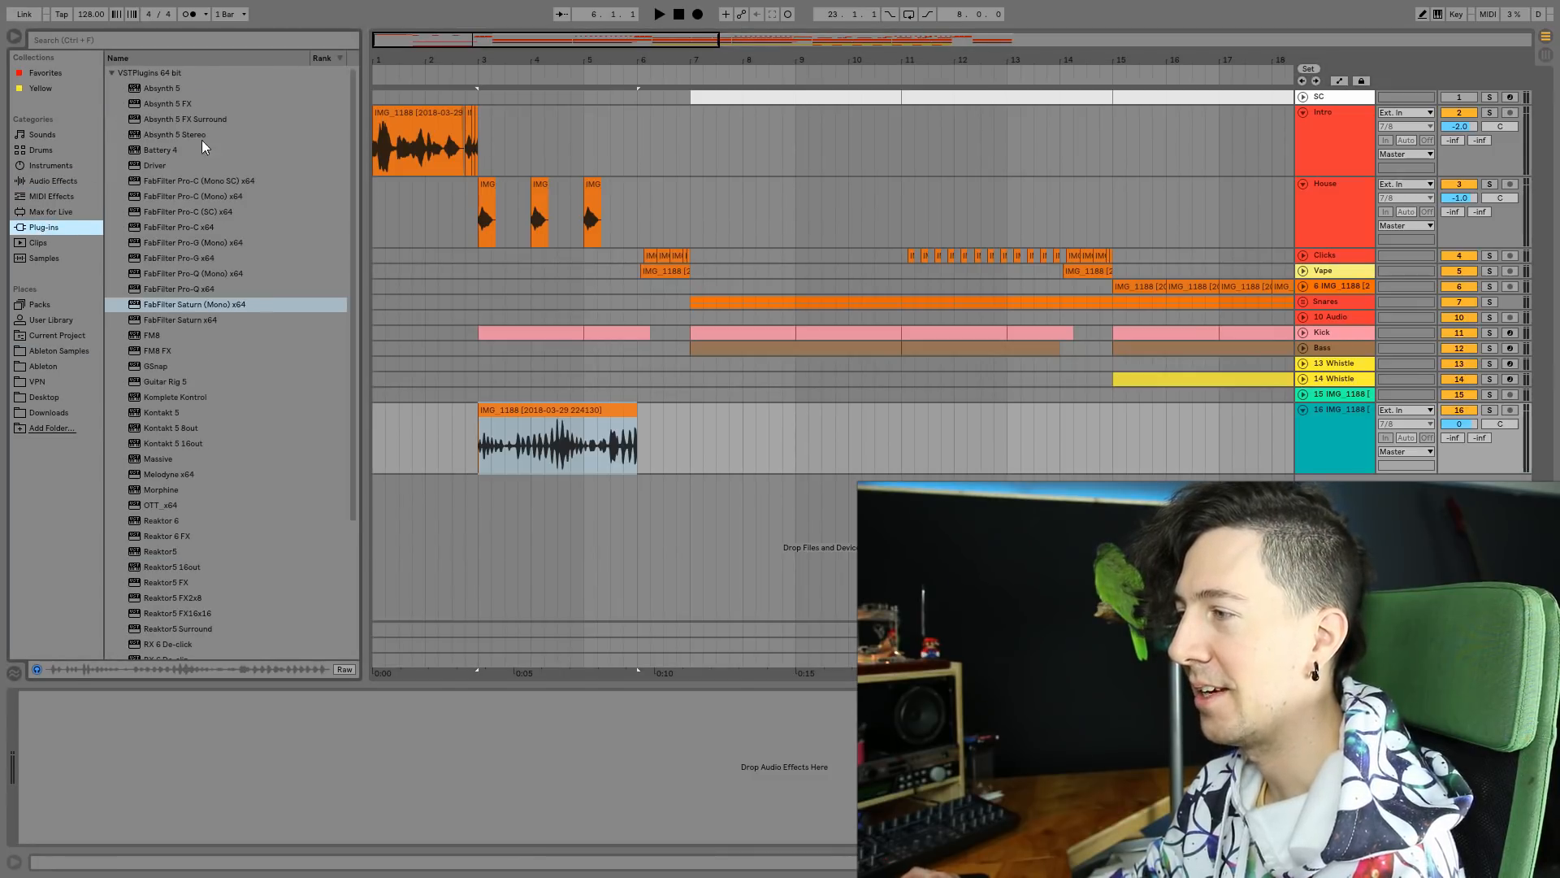
pyautogui.scroll(-5, 201, 140)
pyautogui.doubleClick(163, 634)
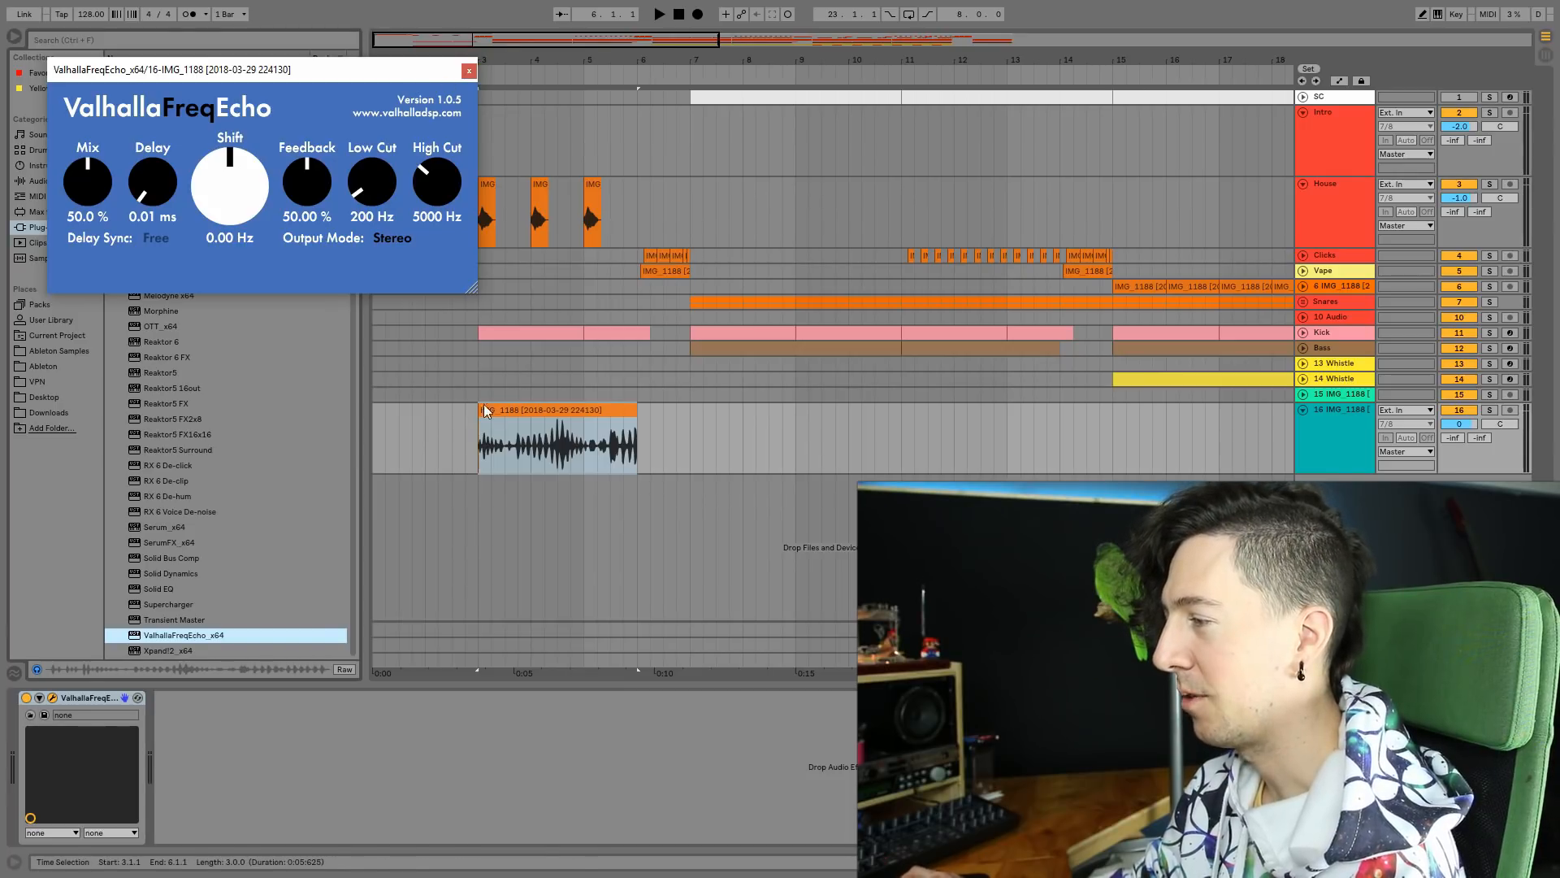
# Shift the Whistle Breathing clip to 1.1.1 and lengthen it to four bars, ending at 5.1.1.
pyautogui.moveTo(529, 412); pyautogui.dragTo(423, 412)
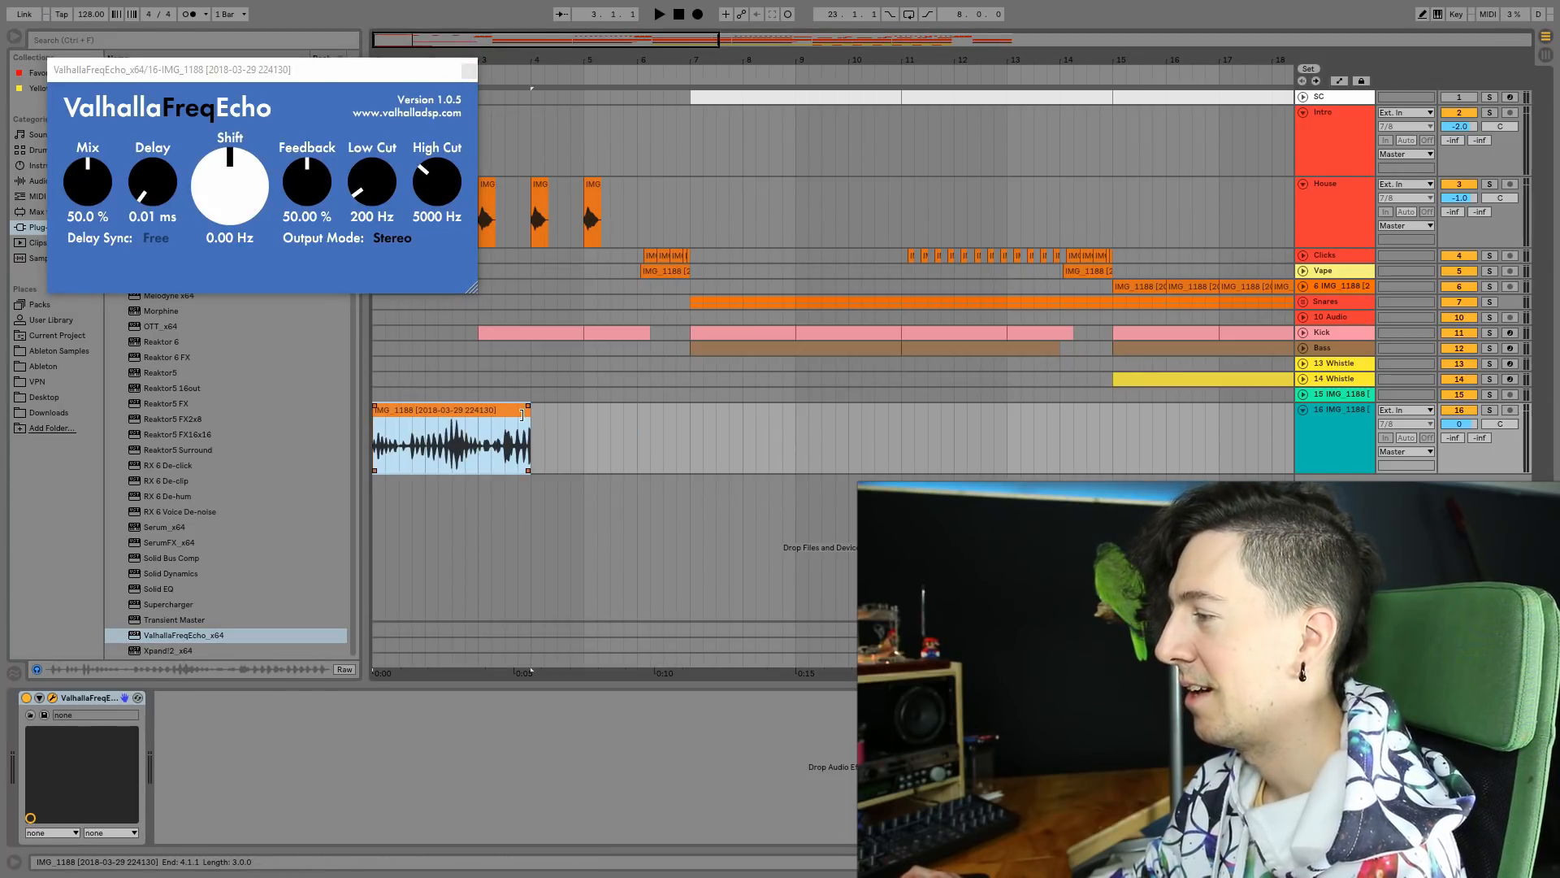
pyautogui.moveTo(531, 414); pyautogui.dragTo(583, 414)
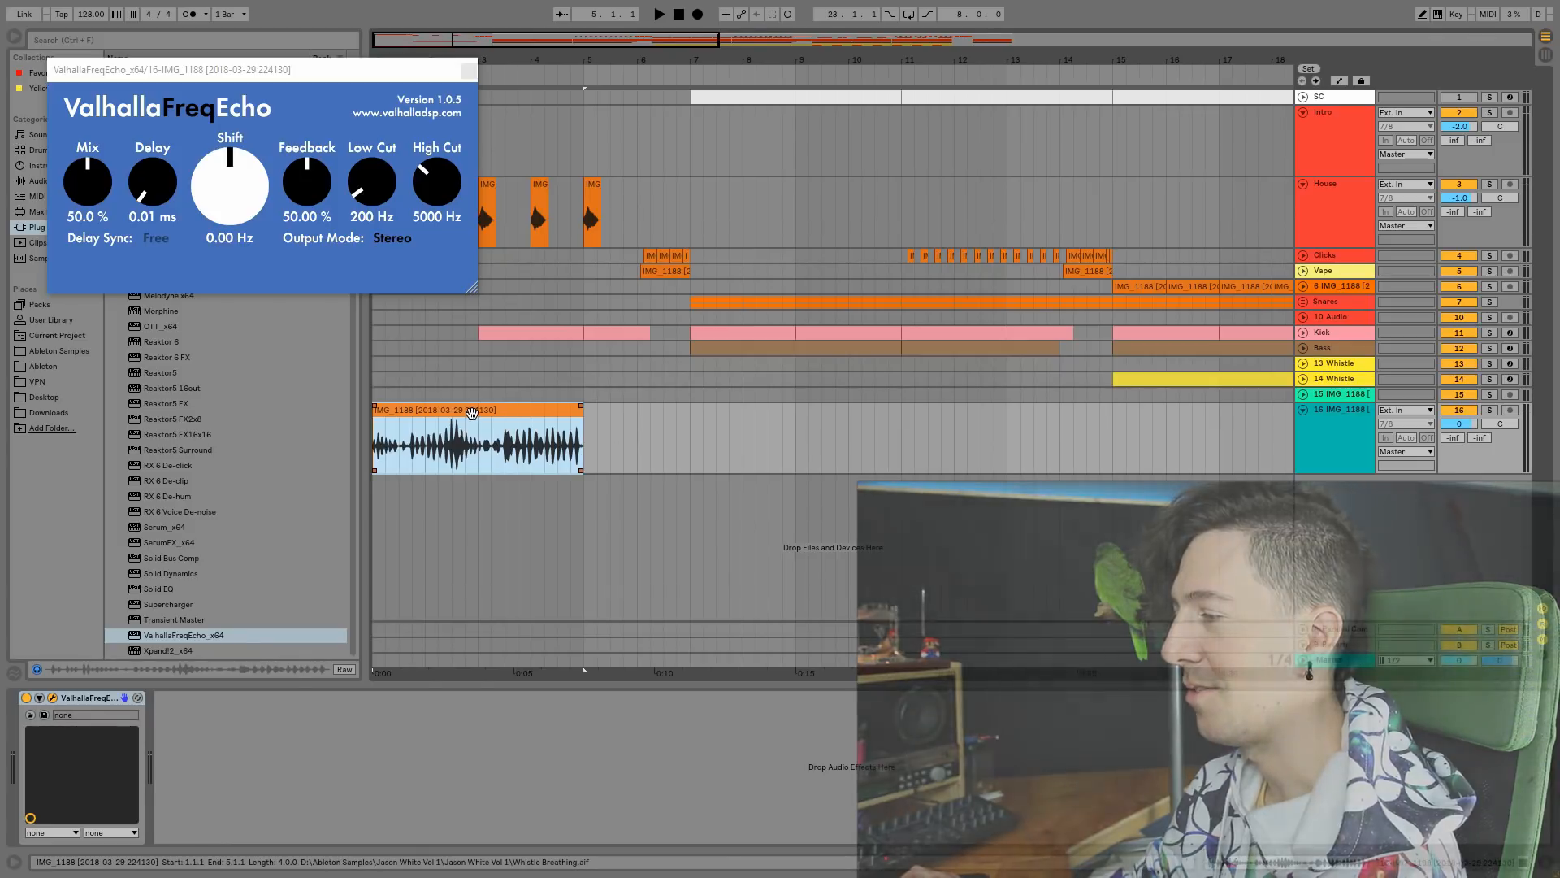
# Insert a new audio track below track 16 and route track 16's output to 17-Audio.
pyautogui.rightClick(1380, 507)
pyautogui.click(1423, 513)
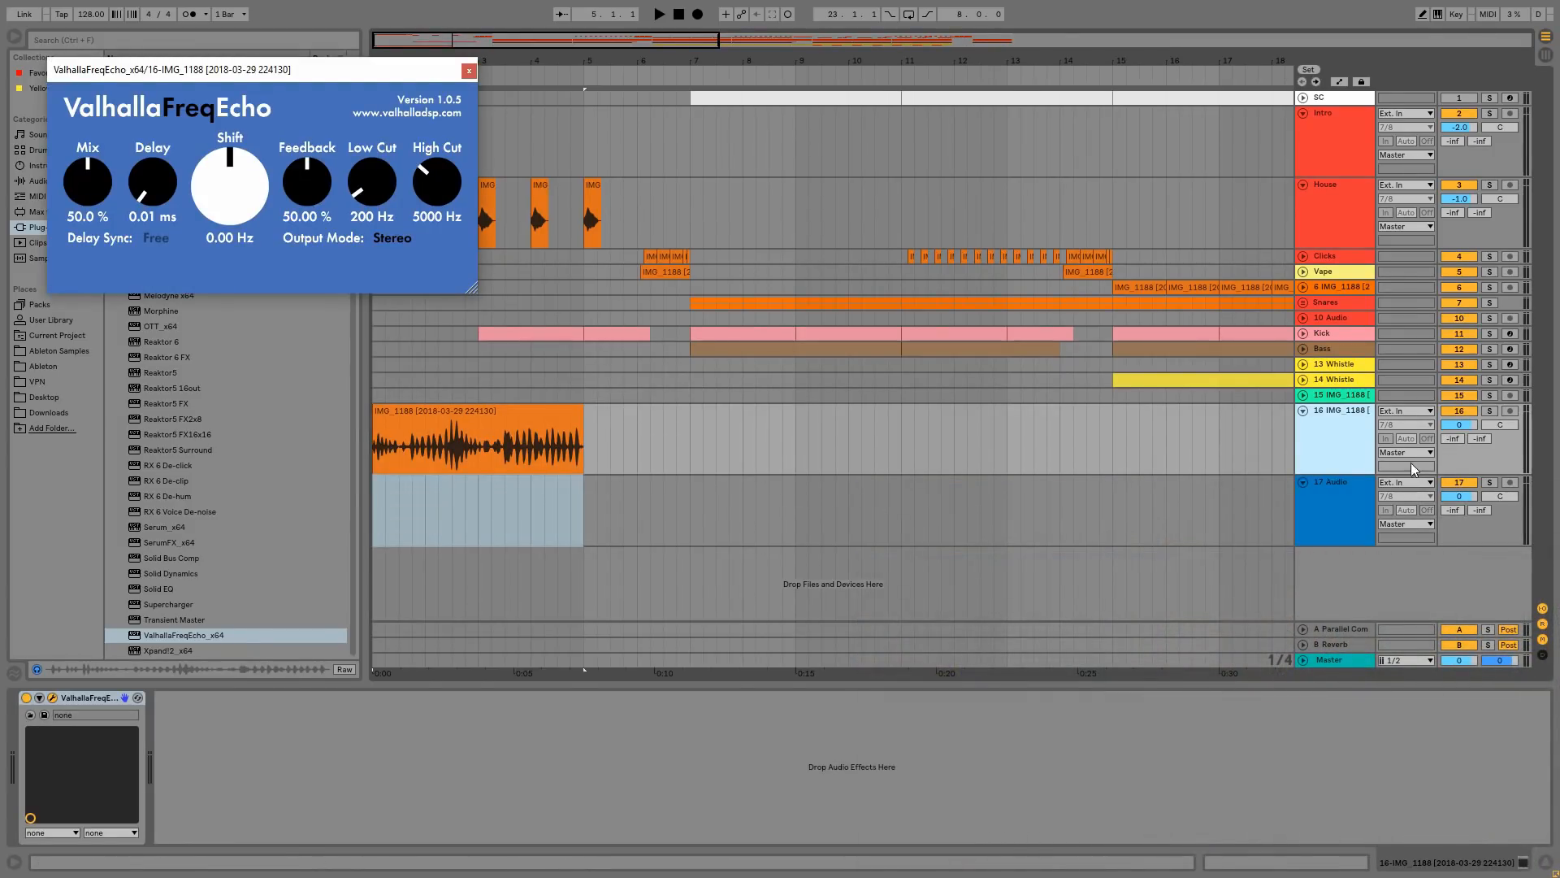
pyautogui.click(1409, 451)
pyautogui.click(1422, 639)
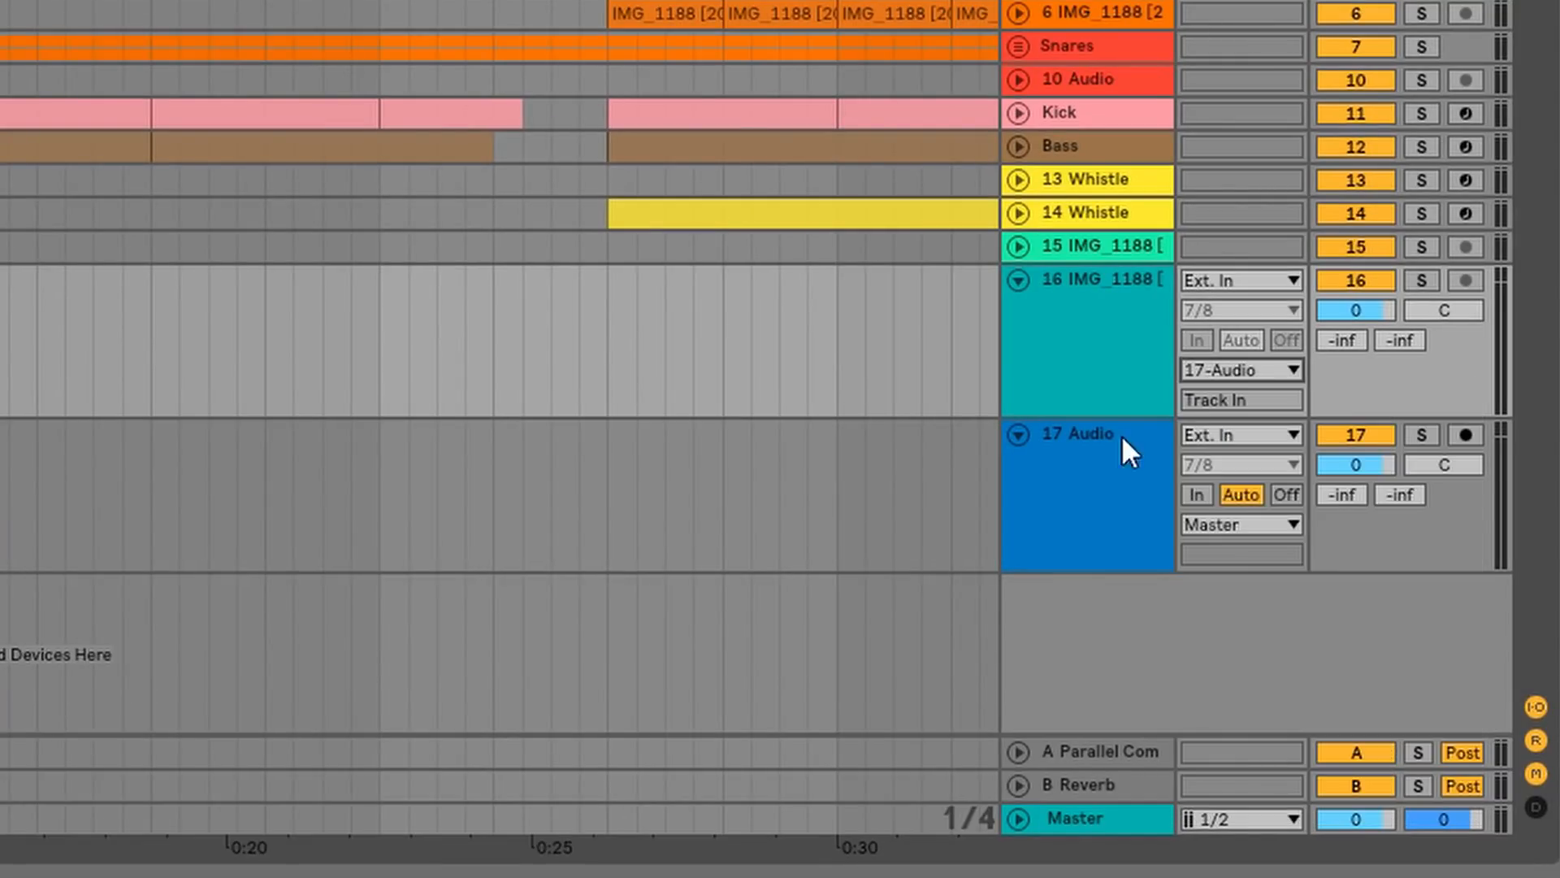
# Arm track 17 and record the echoed whistle breathing onto it while sweeping ValhallaFreqEcho's Shift.
pyautogui.click(1103, 380)
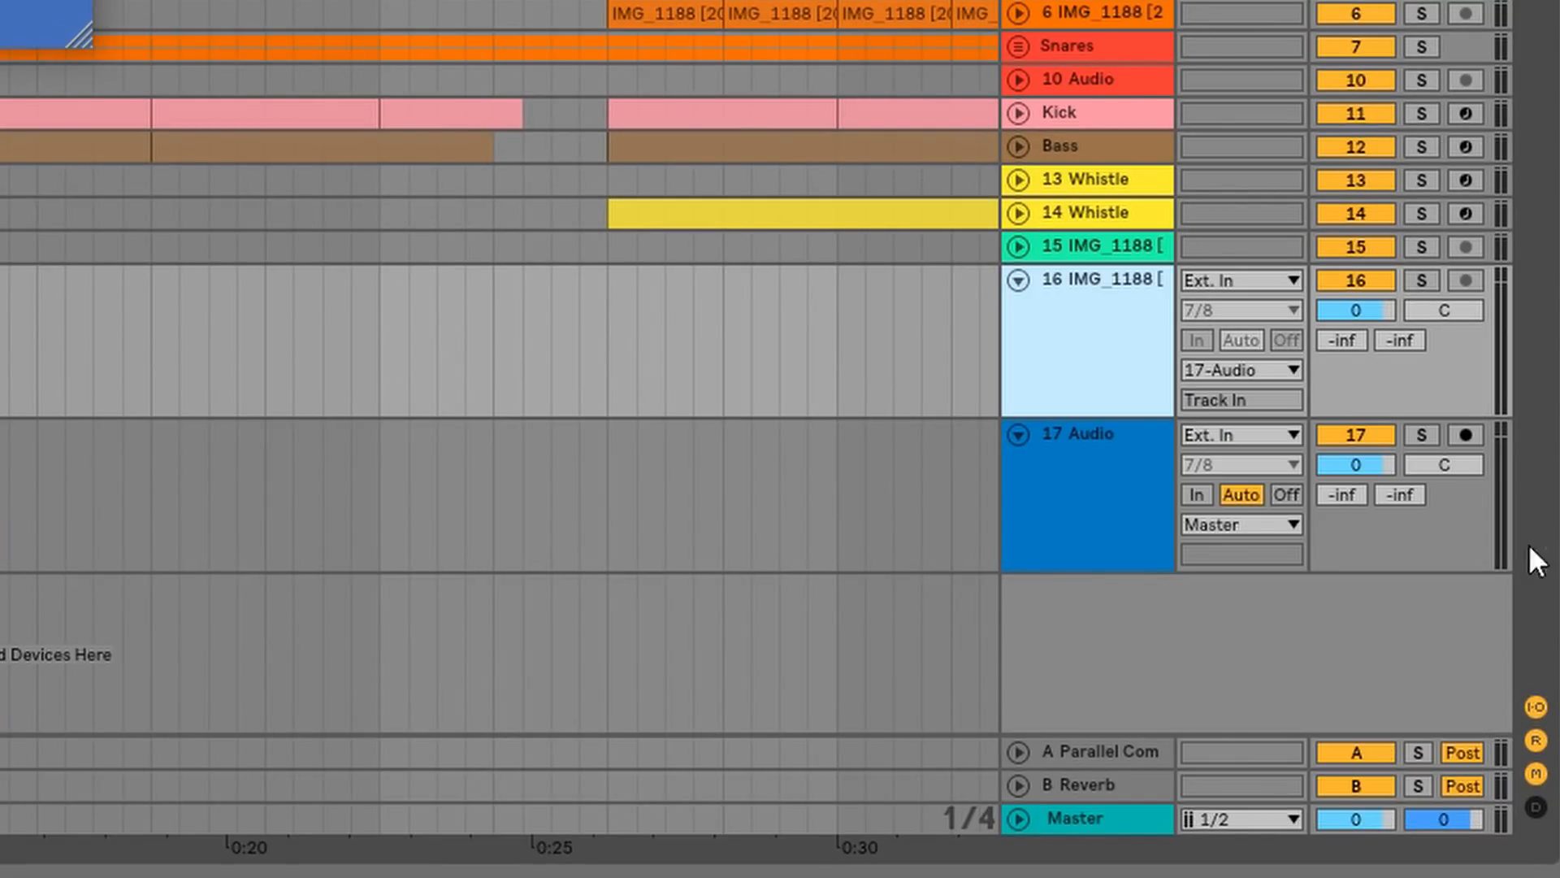
pyautogui.click(1465, 435)
pyautogui.click(1089, 350)
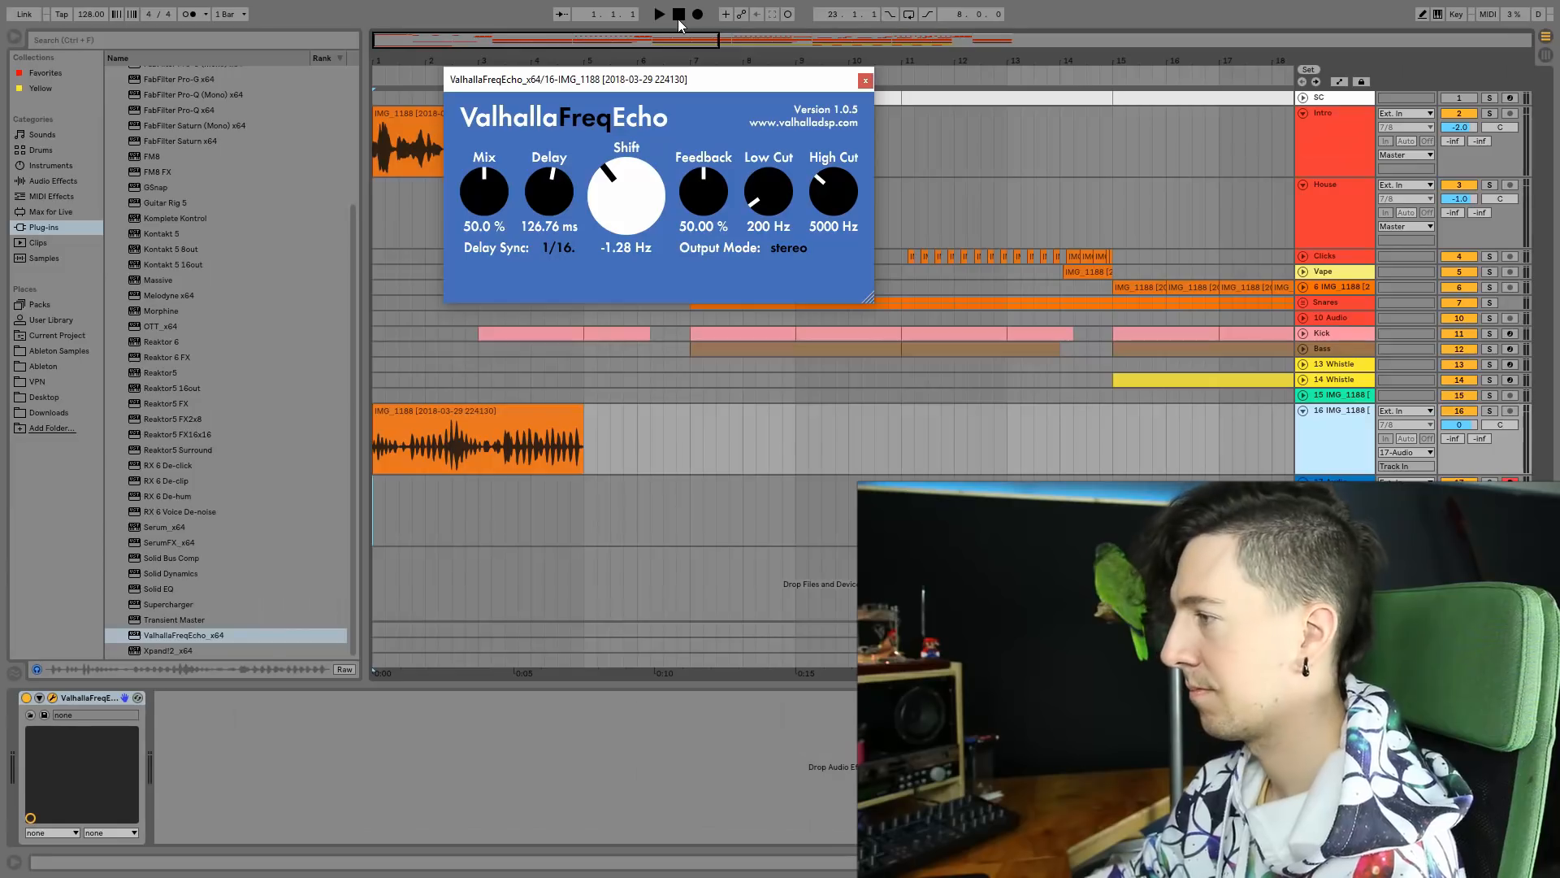
pyautogui.click(697, 14)
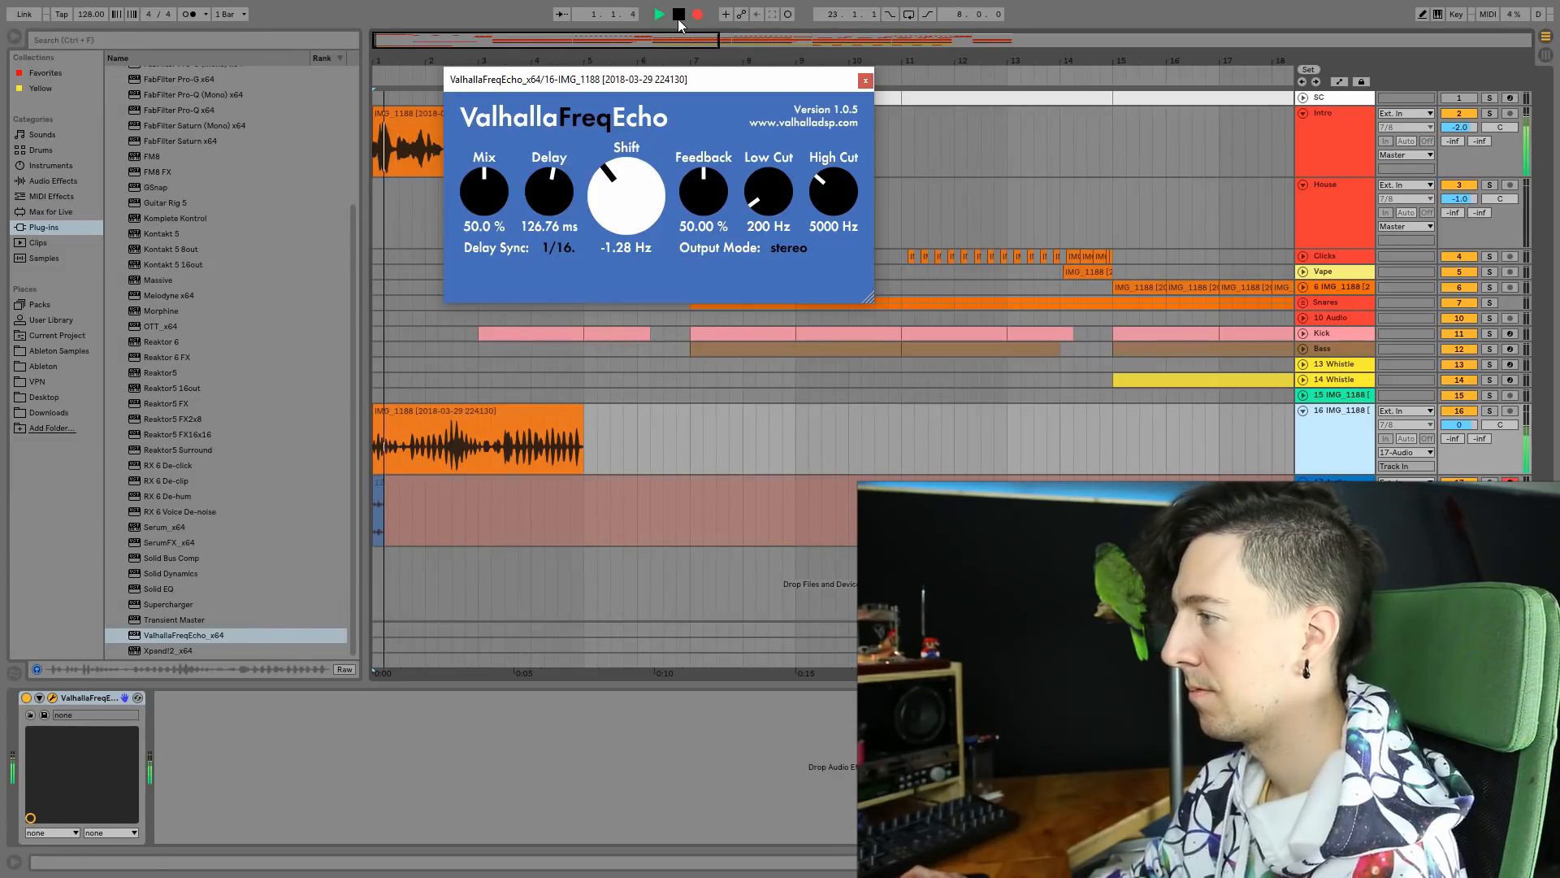
pyautogui.moveTo(637, 213); pyautogui.dragTo(670, 194)
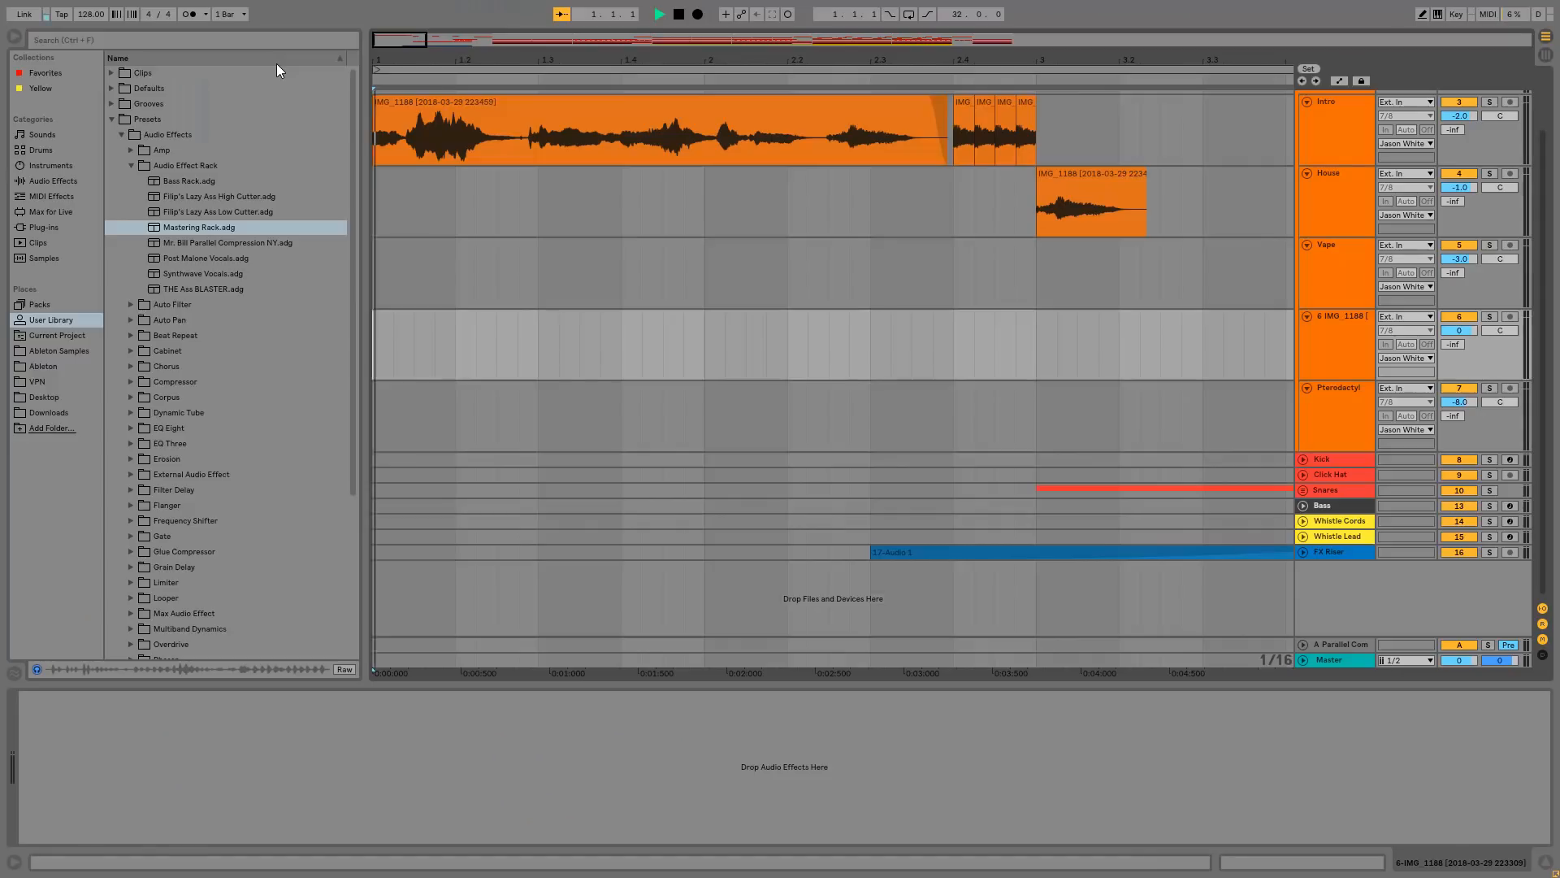
# Hide the browser to widen the view of the arrangement during playback from 1.1.1.
pyautogui.click(13, 37)
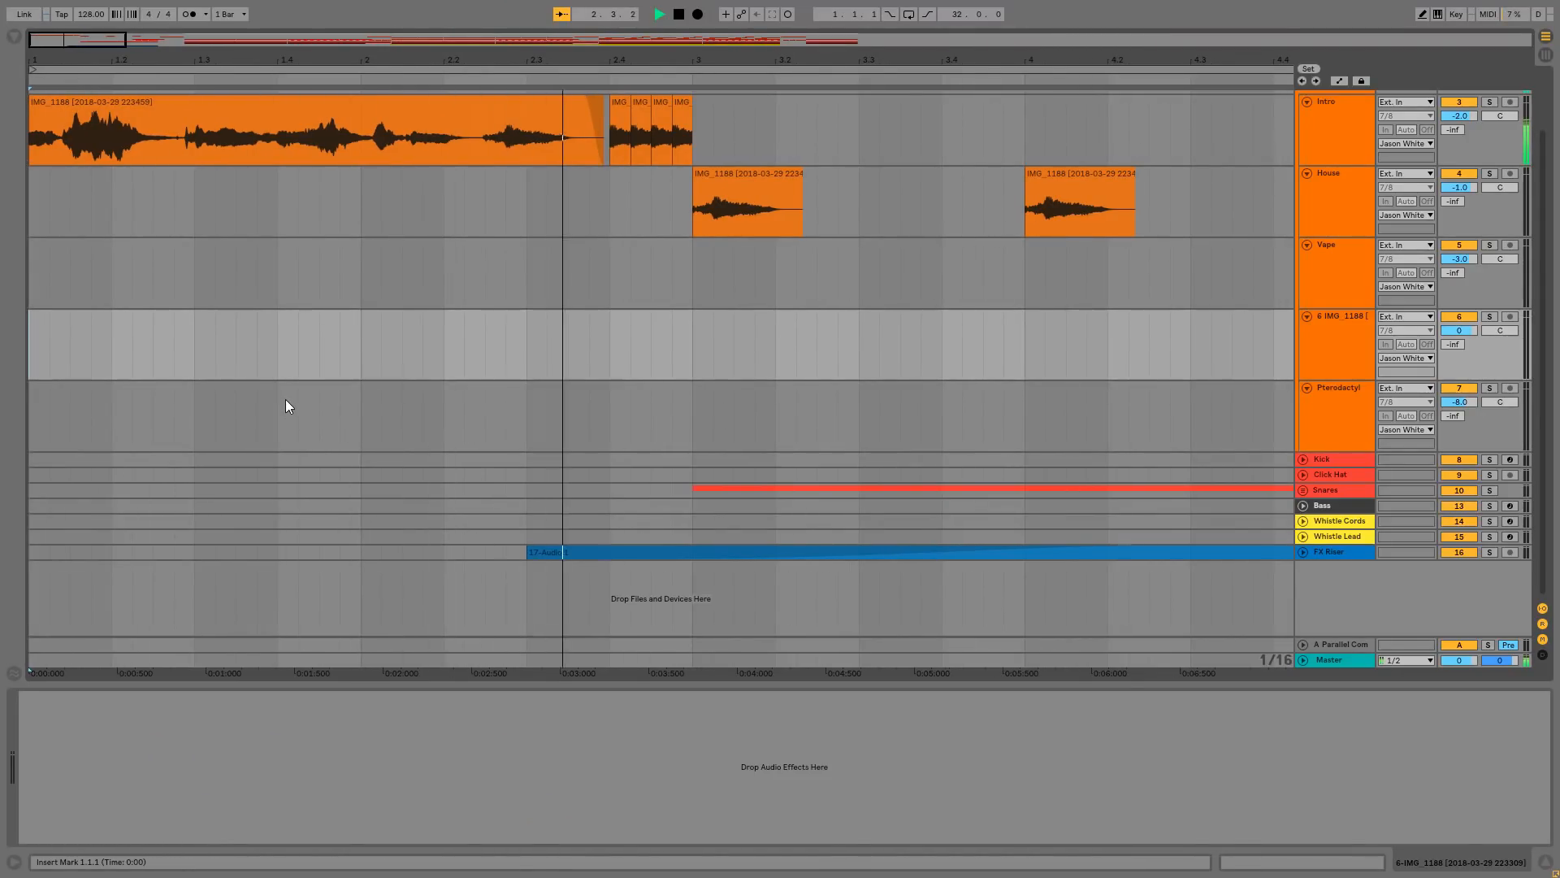